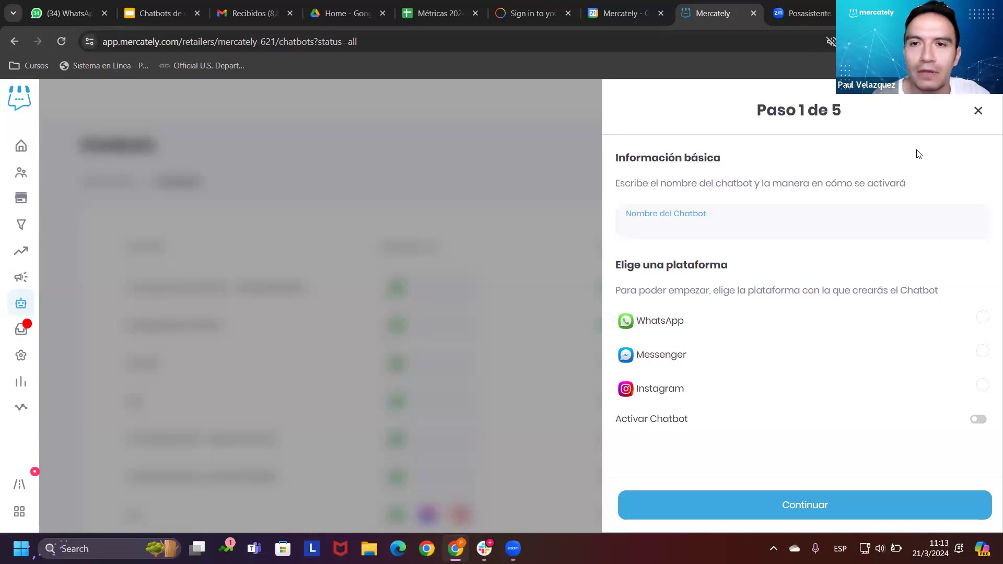
Step: Enter a person's full name as the chatbot name, choose the WhatsApp platform and continue to the schedule settings
left_click(713, 230)
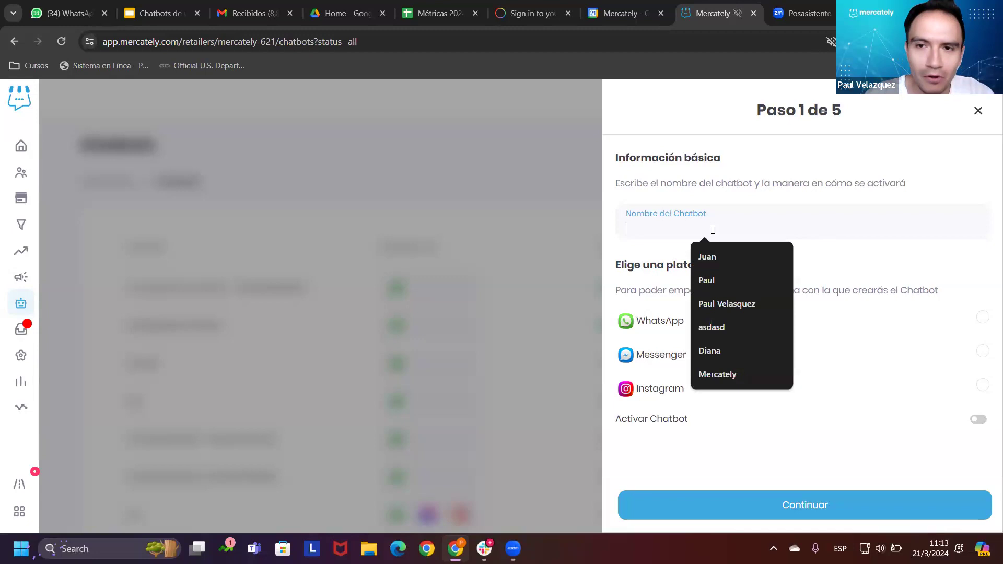
left_click(727, 300)
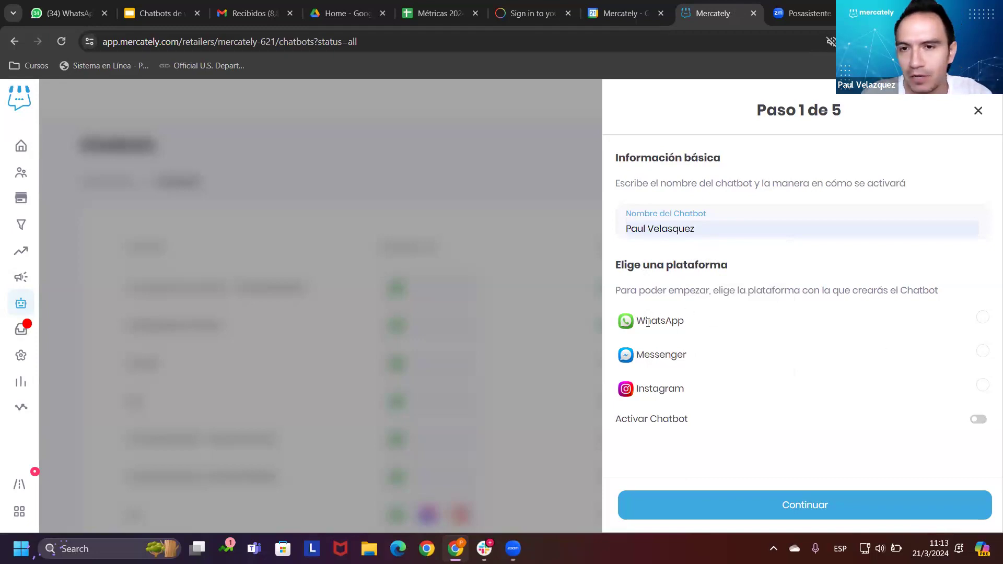
left_click_drag(648, 323, 685, 322)
left_click(983, 317)
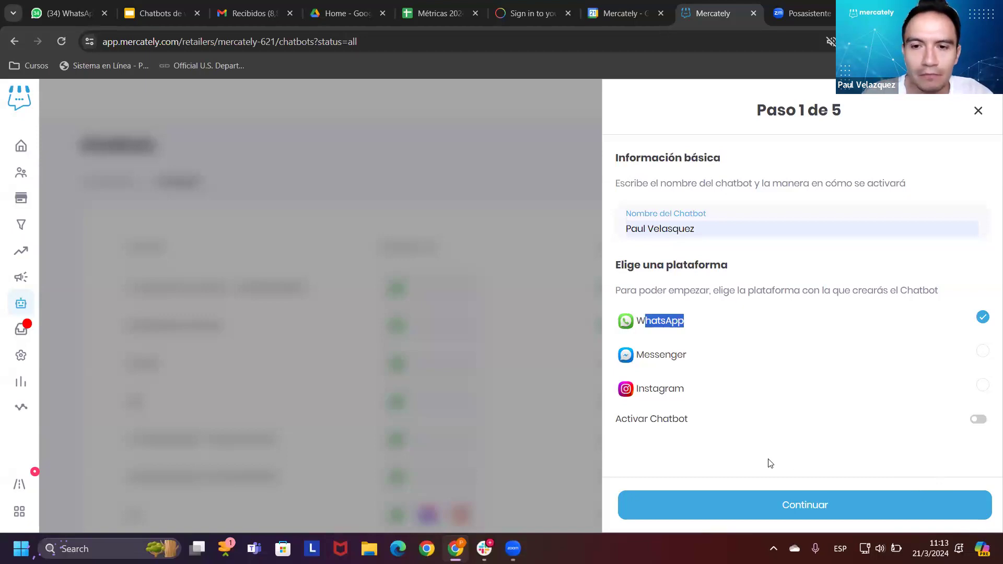
left_click(772, 518)
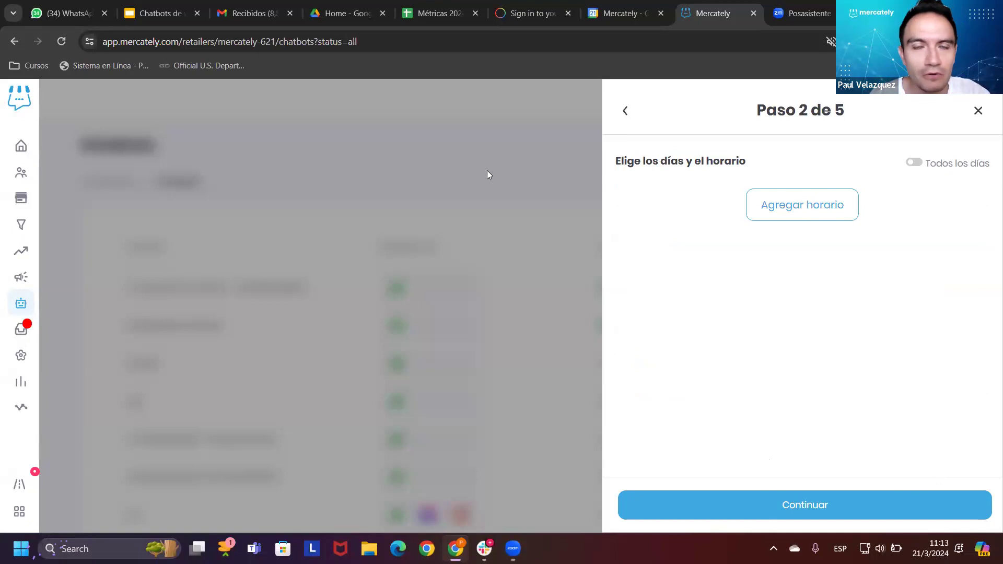
Step: Add a schedule entry to the chatbot that starts on Lunes at 6 p.m
left_click(914, 162)
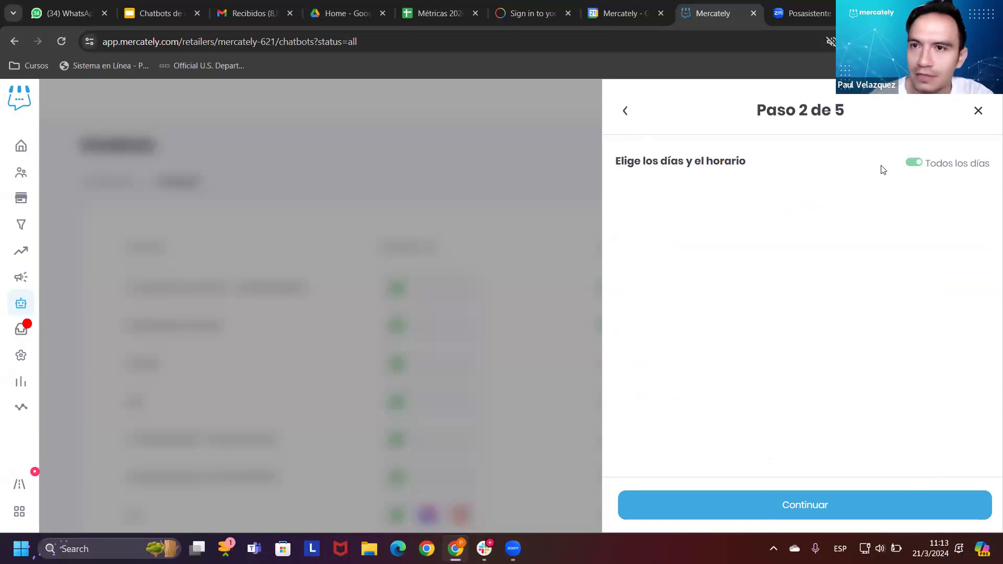
left_click(915, 164)
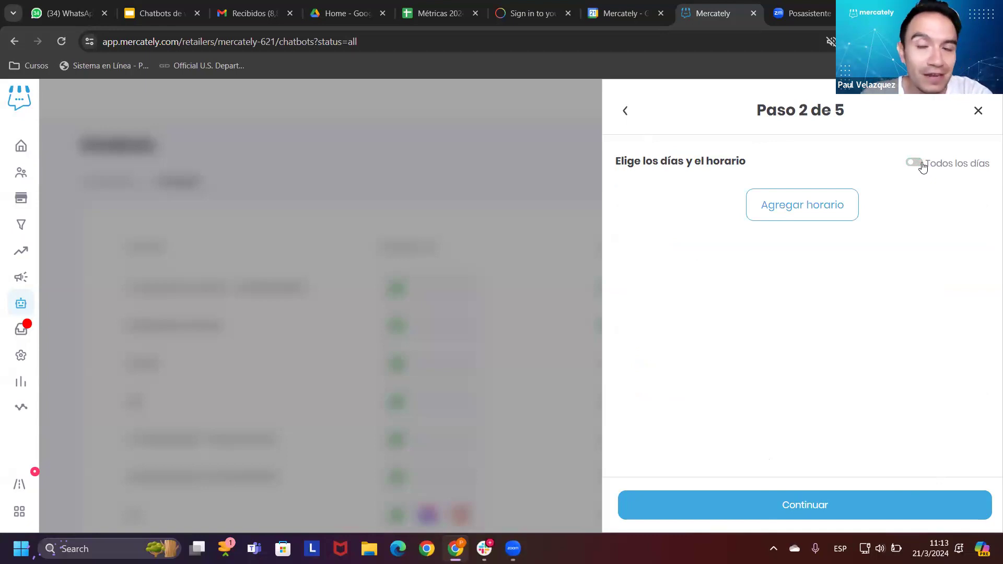
left_click(832, 205)
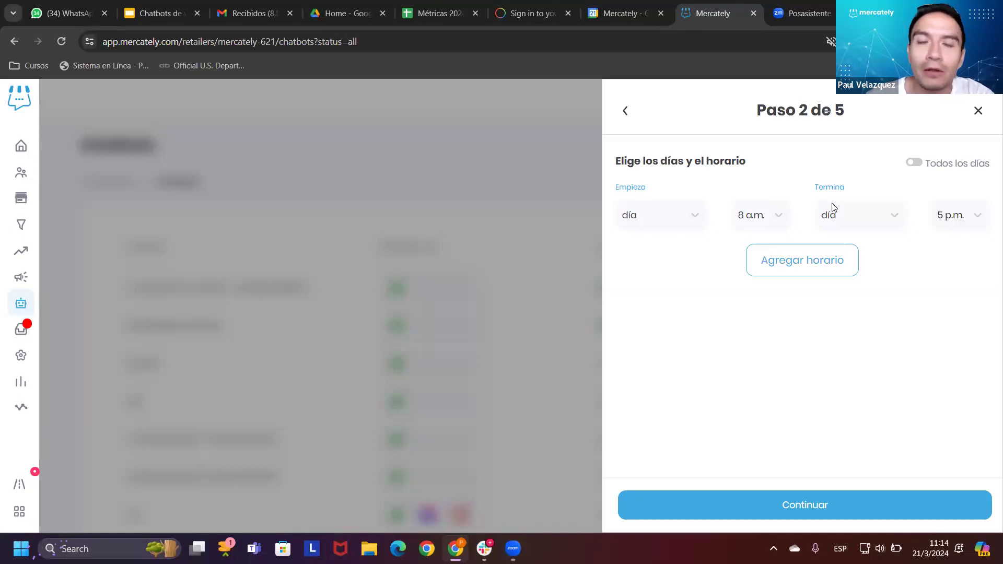
left_click(656, 222)
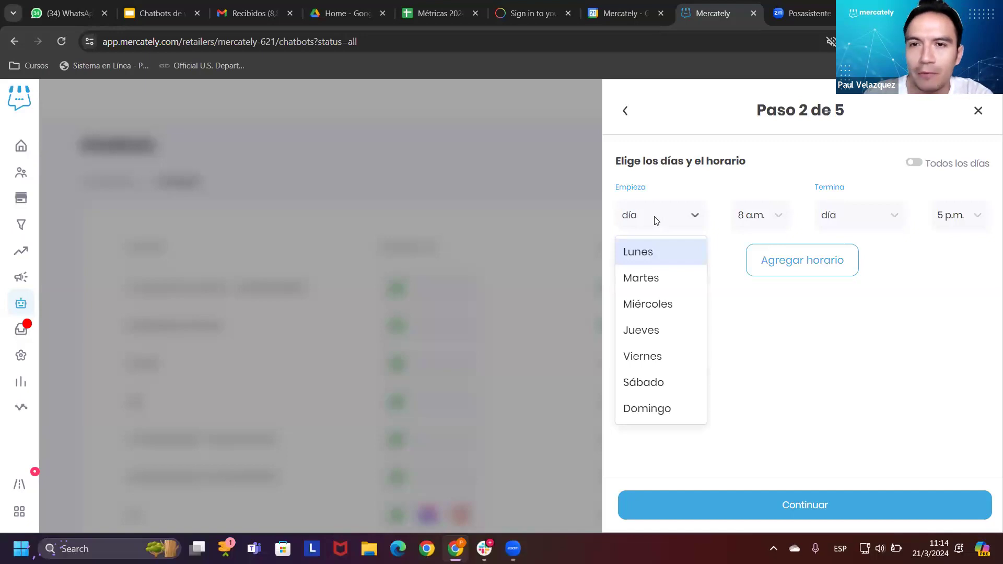
left_click(655, 259)
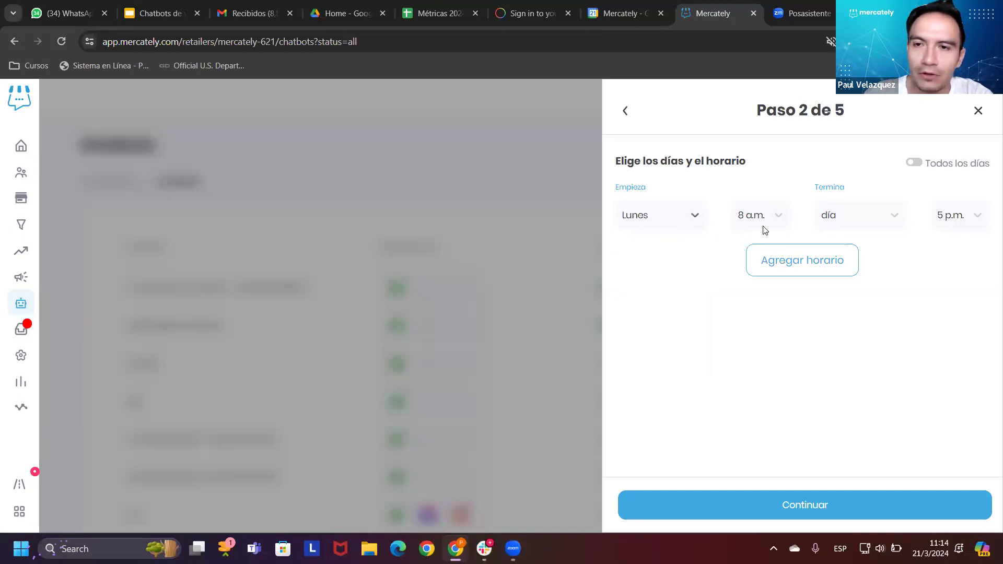
left_click(762, 226)
scroll(768, 309, "down", 3)
scroll(768, 308, "down", 3)
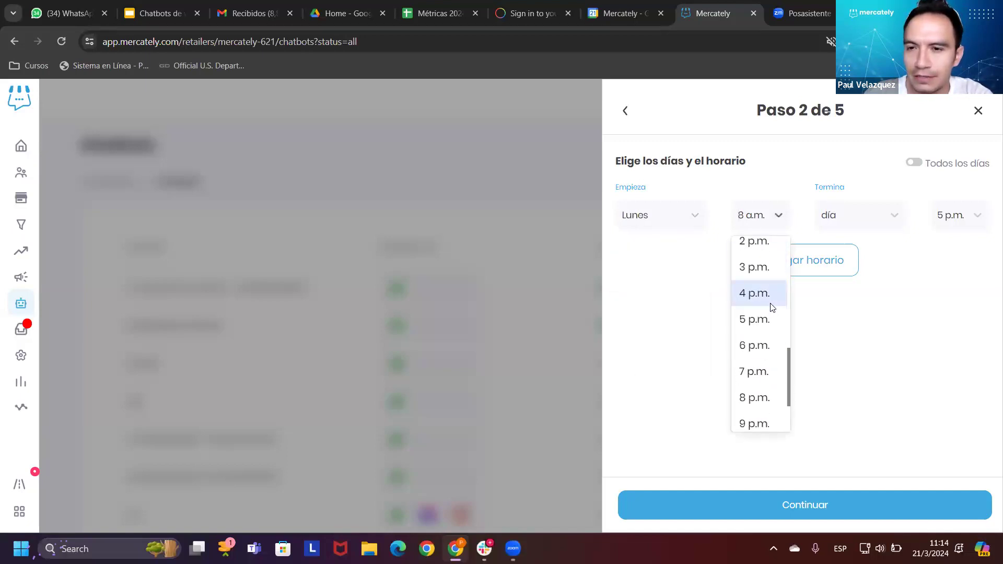
left_click(759, 345)
Step: Set the schedule entry to end on Martes at 7 a.m. and continue to the activation text settings
left_click(851, 215)
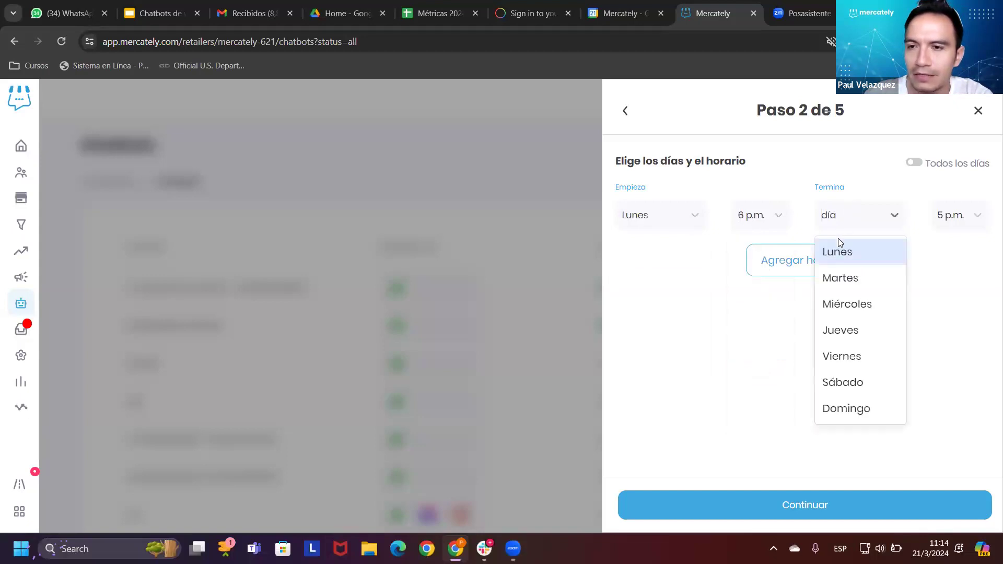
left_click(841, 278)
left_click(950, 218)
scroll(956, 335, "up", 6)
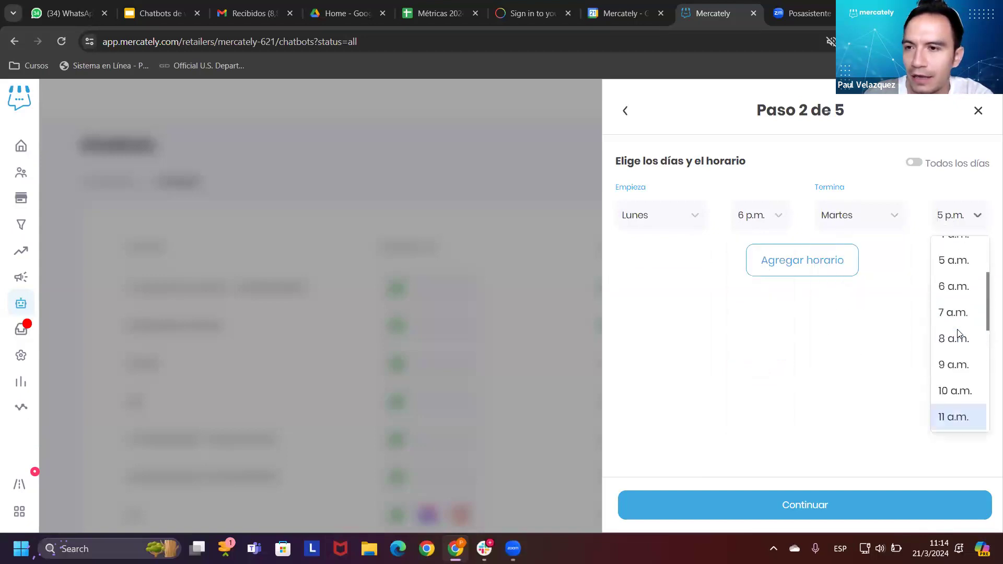
scroll(954, 313, "down", 3)
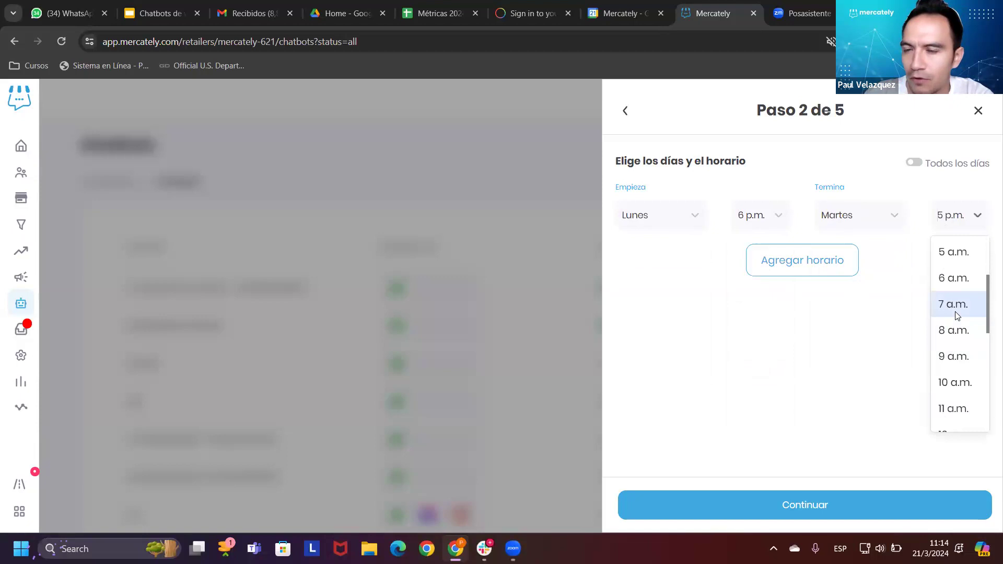
left_click(954, 305)
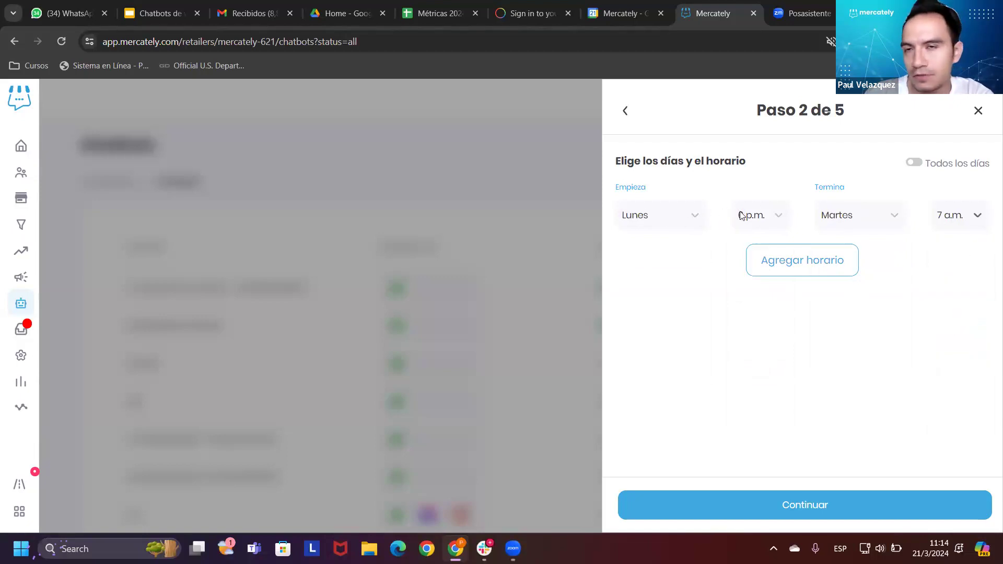
left_click(782, 263)
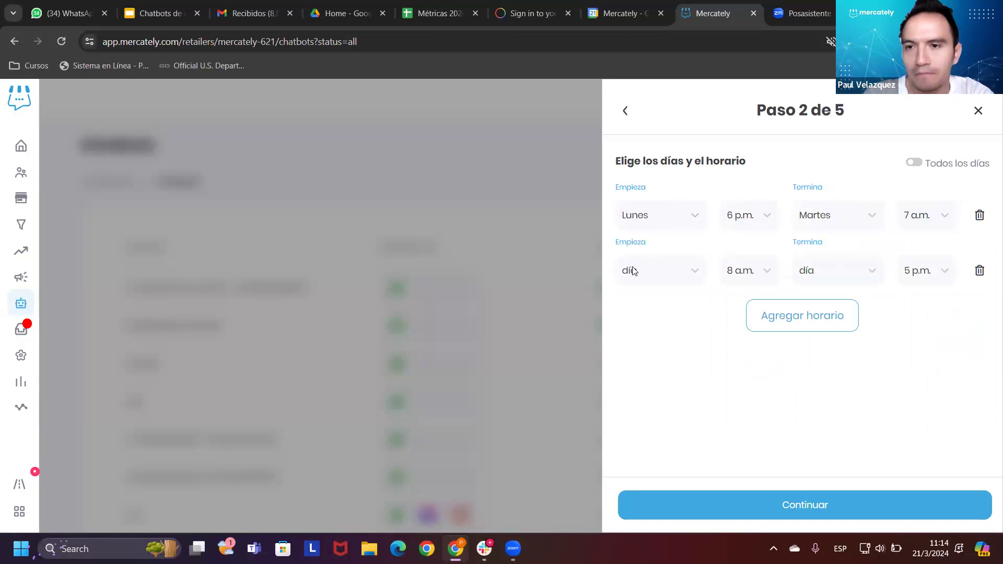
left_click(980, 270)
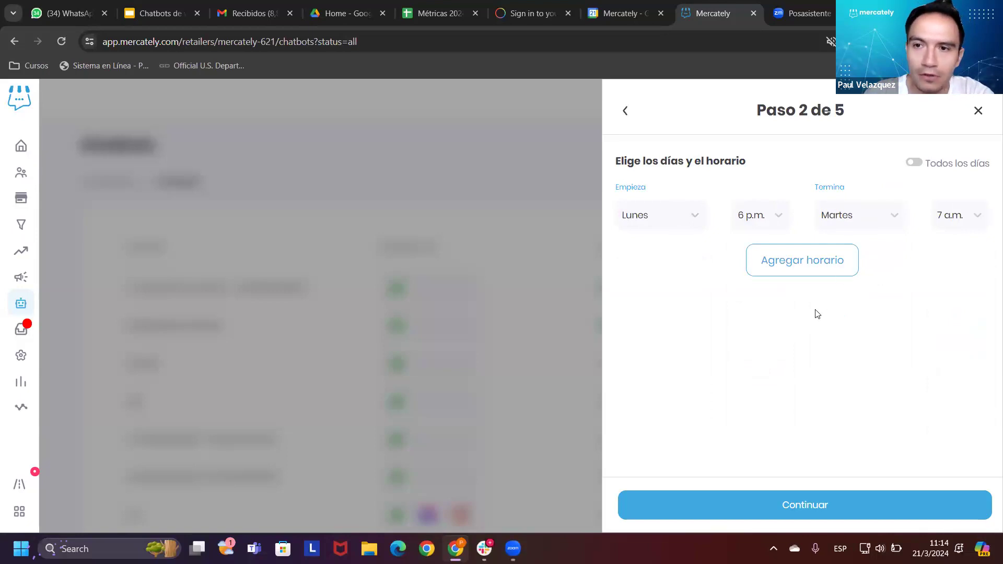
left_click(797, 502)
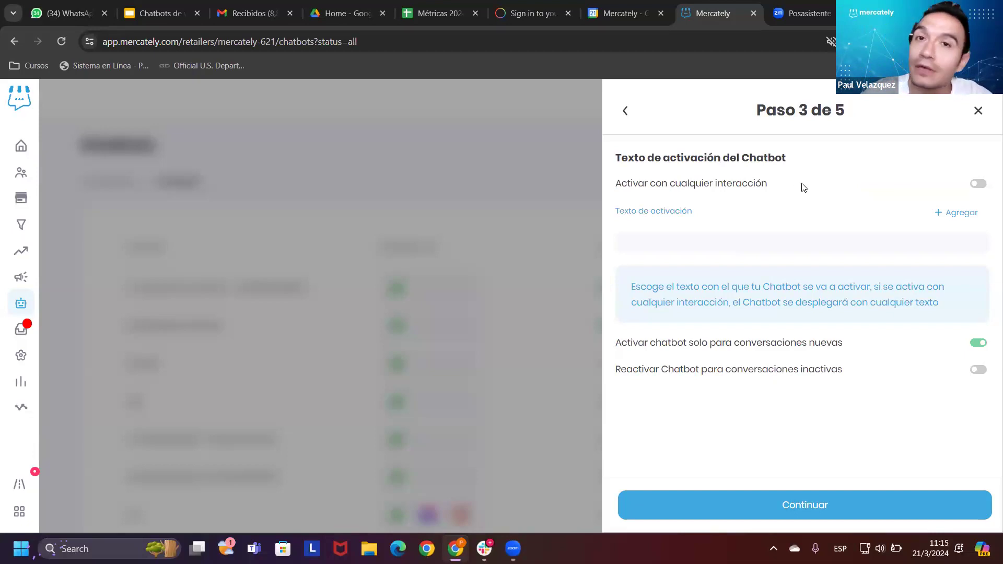
left_click_drag(620, 180, 762, 182)
left_click(979, 185)
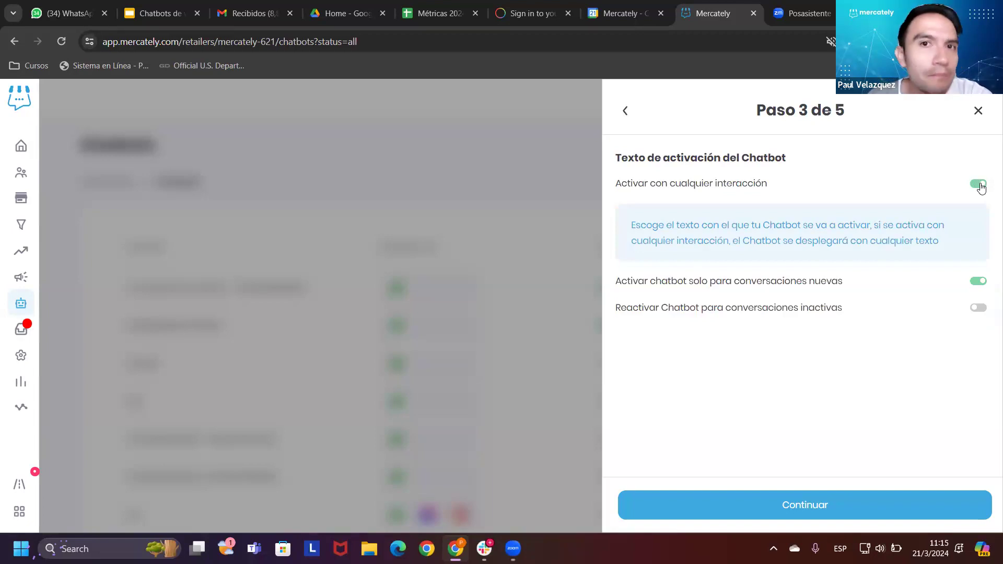
left_click(979, 185)
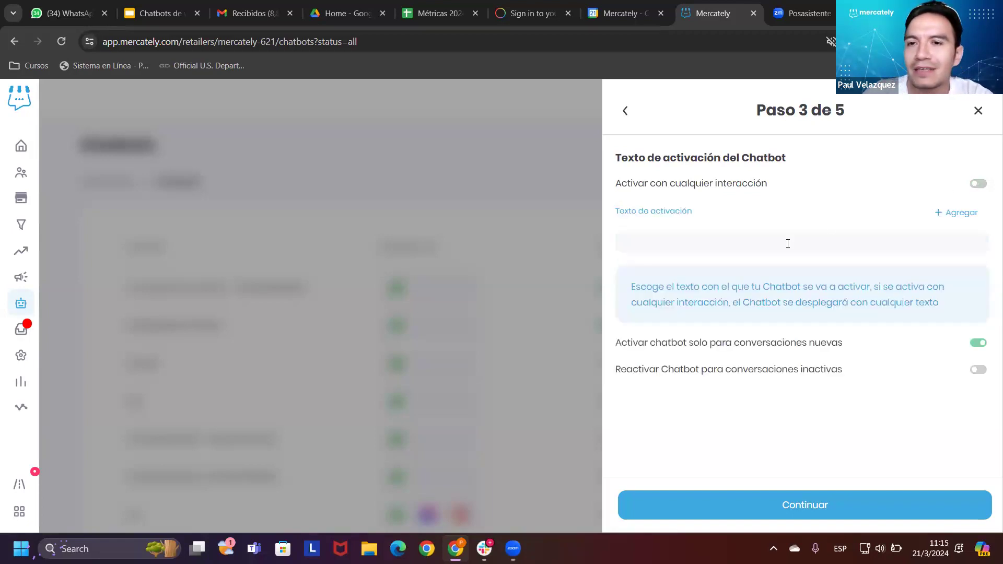
Step: Enter "Promocion" as the chatbot's first activation text
left_click(788, 243)
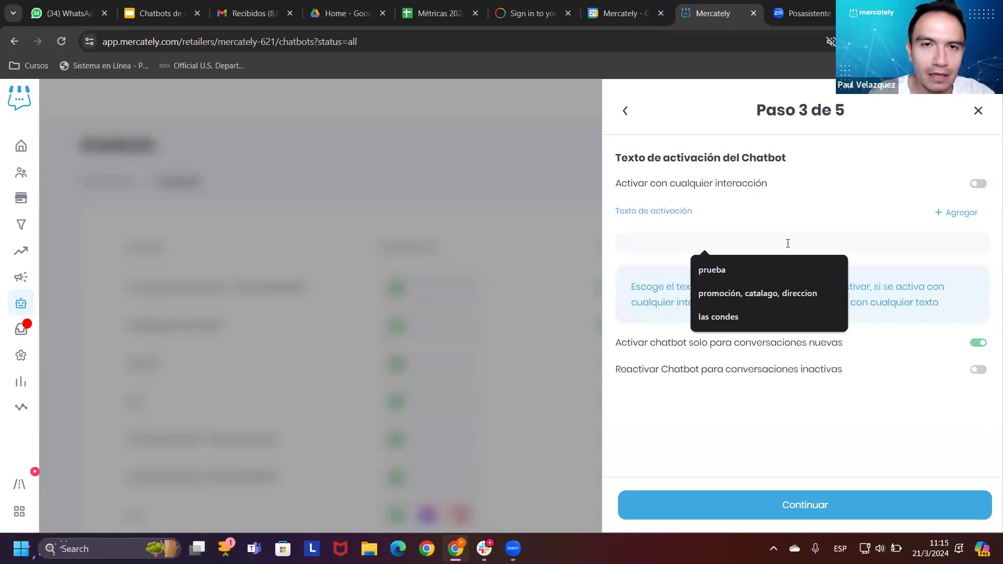
key("Caps_Lock")
type("R")
key("Caps_Lock")
type("p")
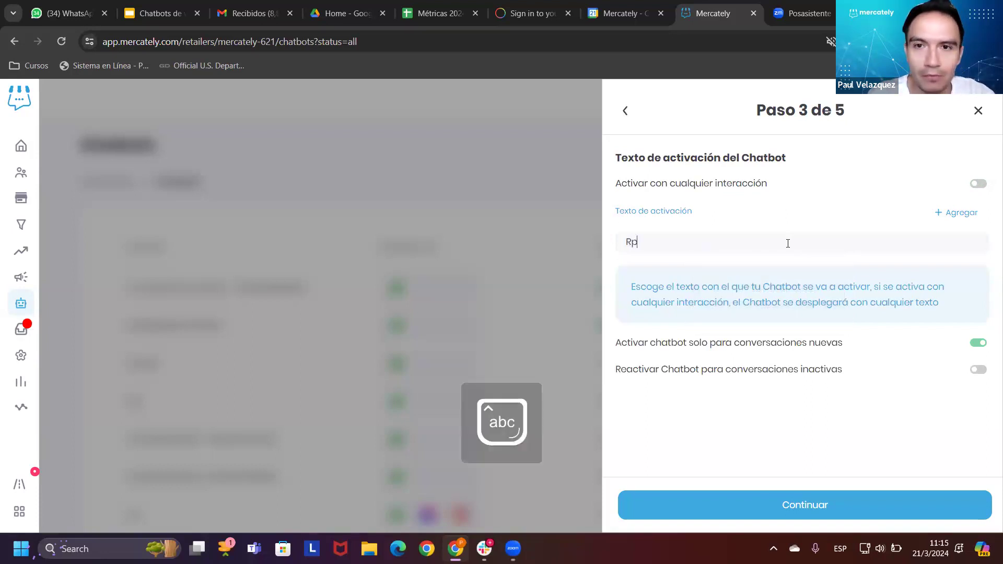
key("BackSpace")
key("BackSpace")
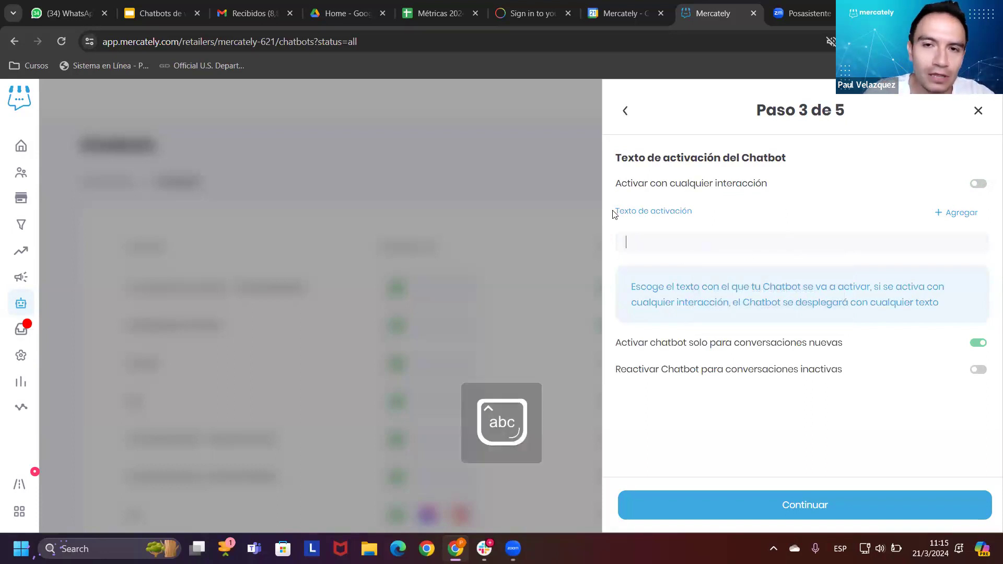
left_click_drag(611, 216, 694, 228)
left_click(686, 240)
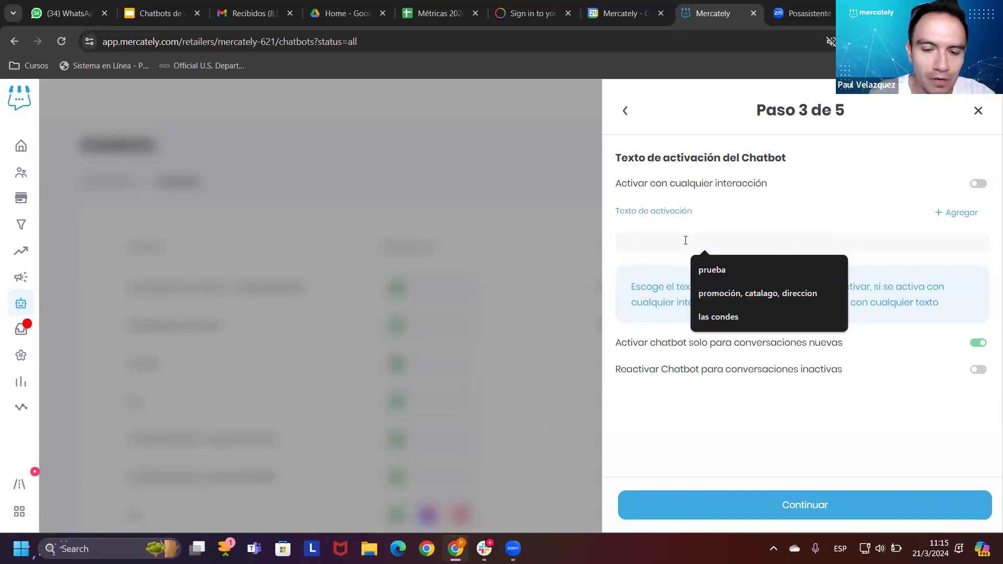
type("Promoci")
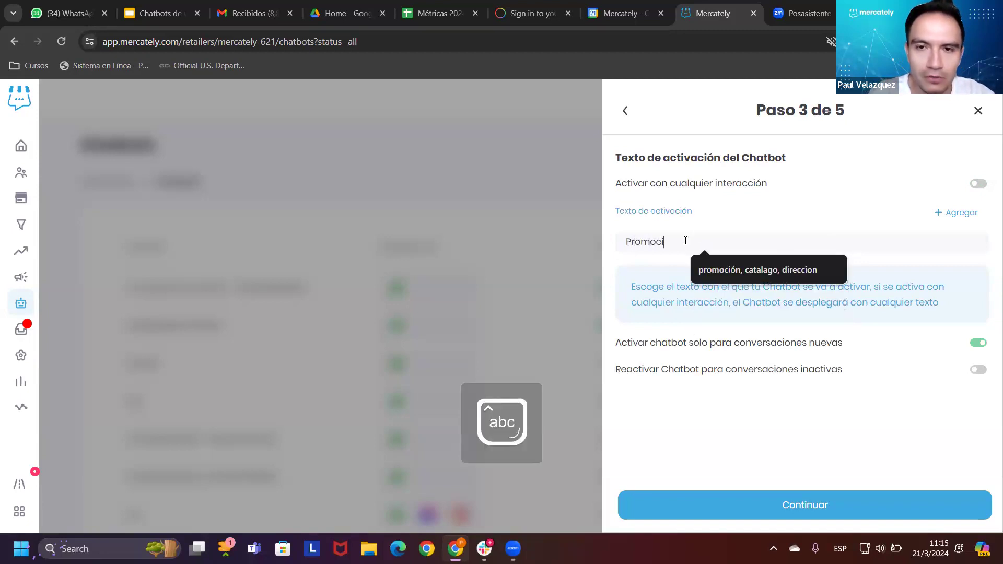
type("on")
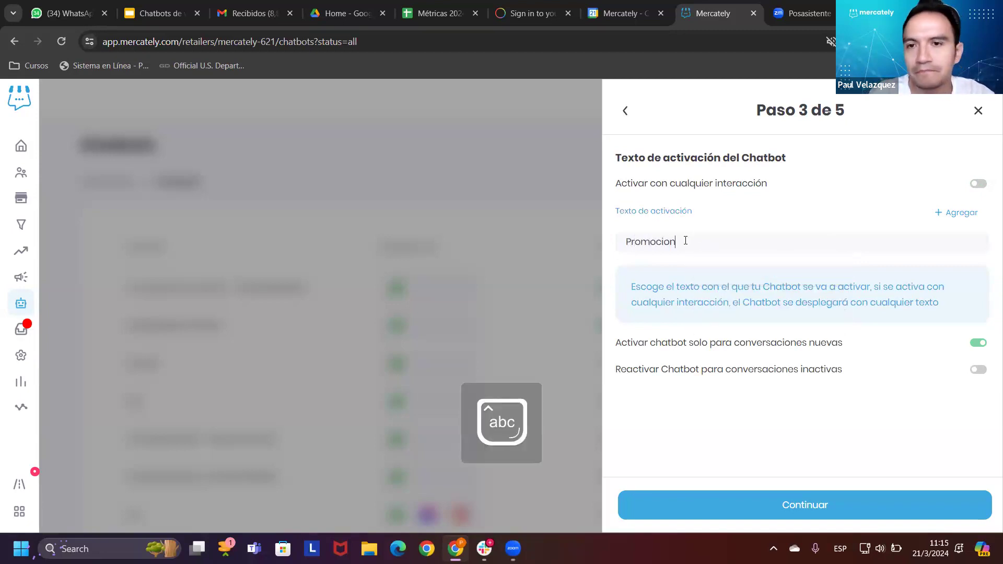
Step: Add two more activation texts, "promo" and "quiero el descuento"
left_click(960, 221)
left_click(684, 278)
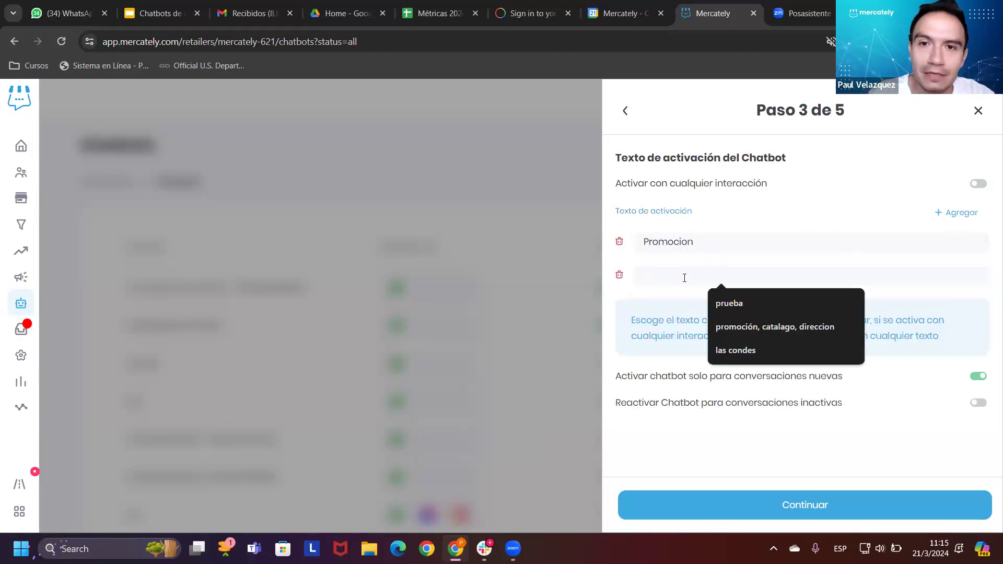
type("promo")
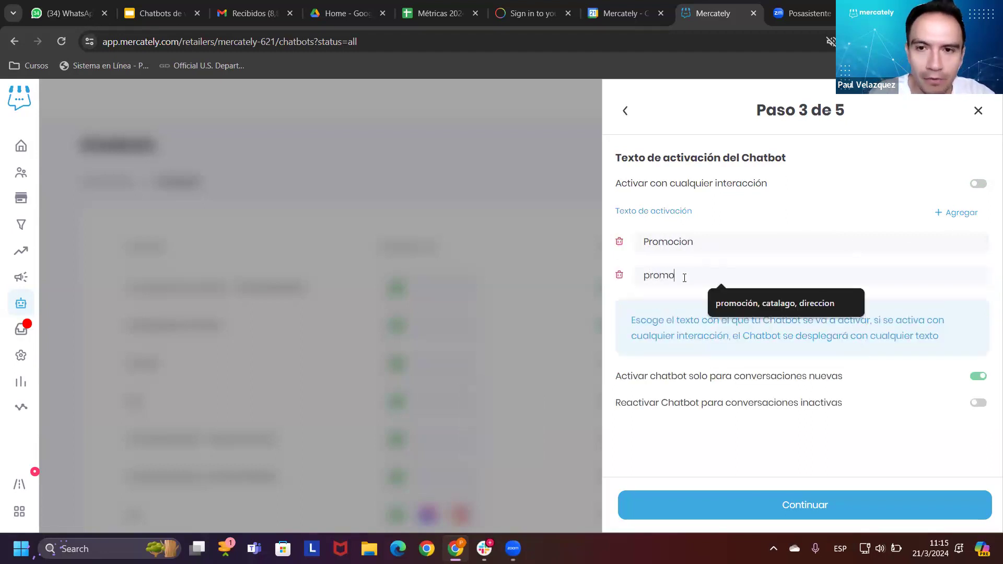
left_click(959, 214)
left_click(763, 315)
type("quiero el")
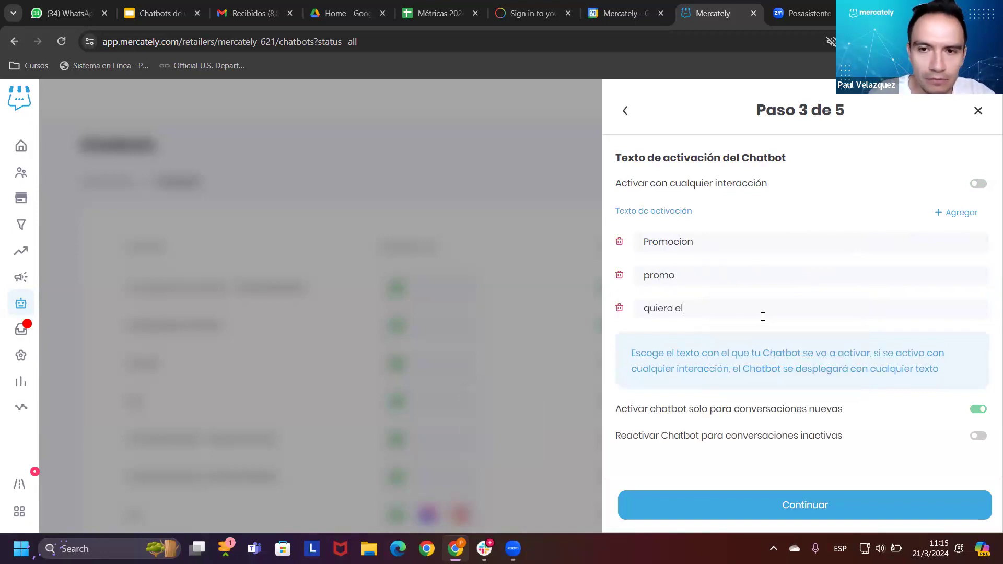
type(" descuento")
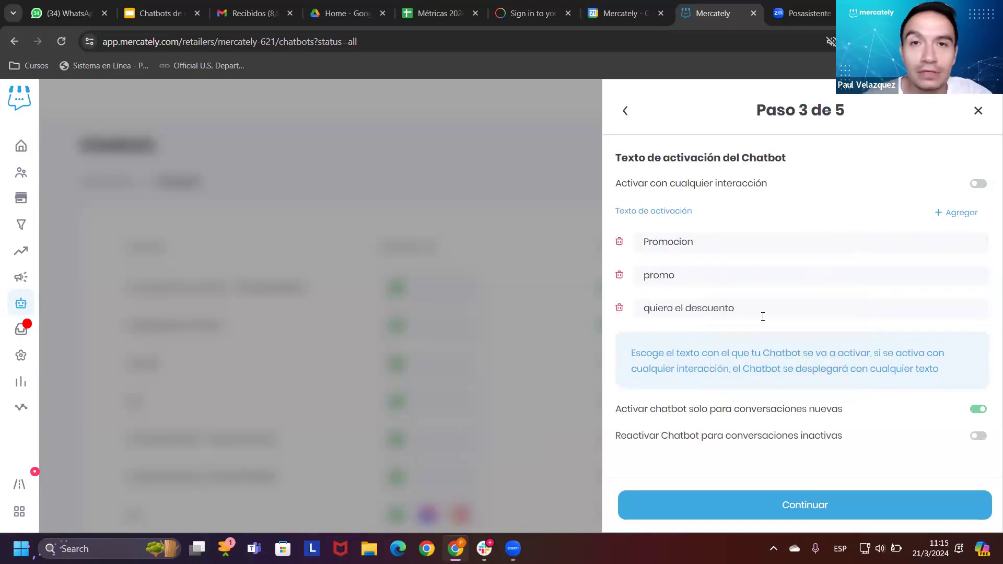
left_click_drag(644, 242, 753, 289)
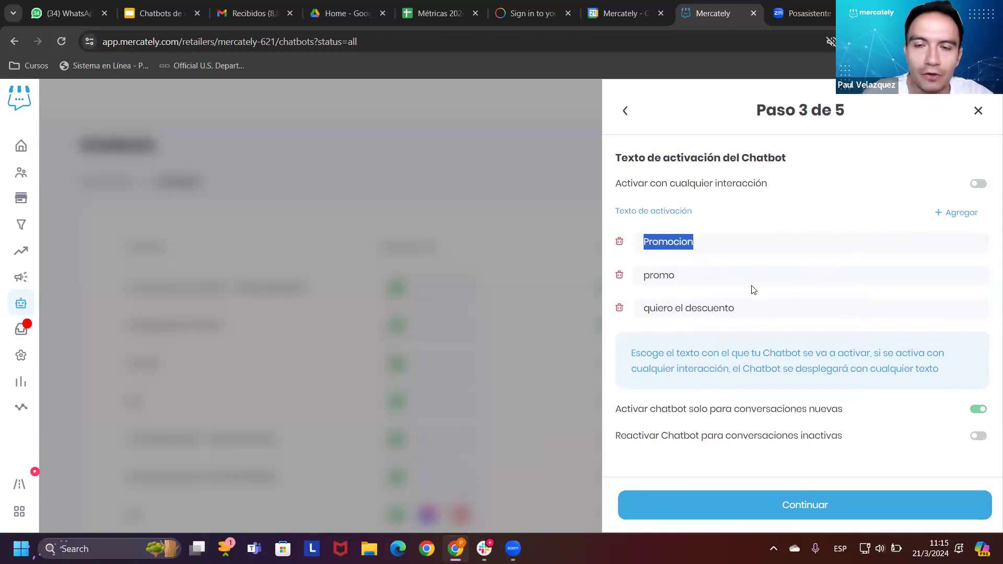
left_click(693, 270)
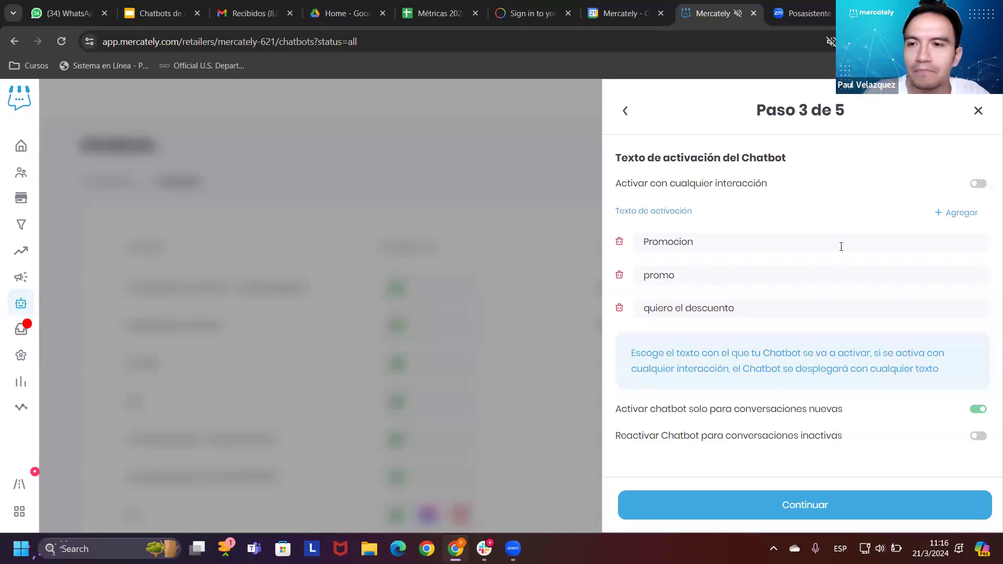
left_click_drag(648, 241, 695, 243)
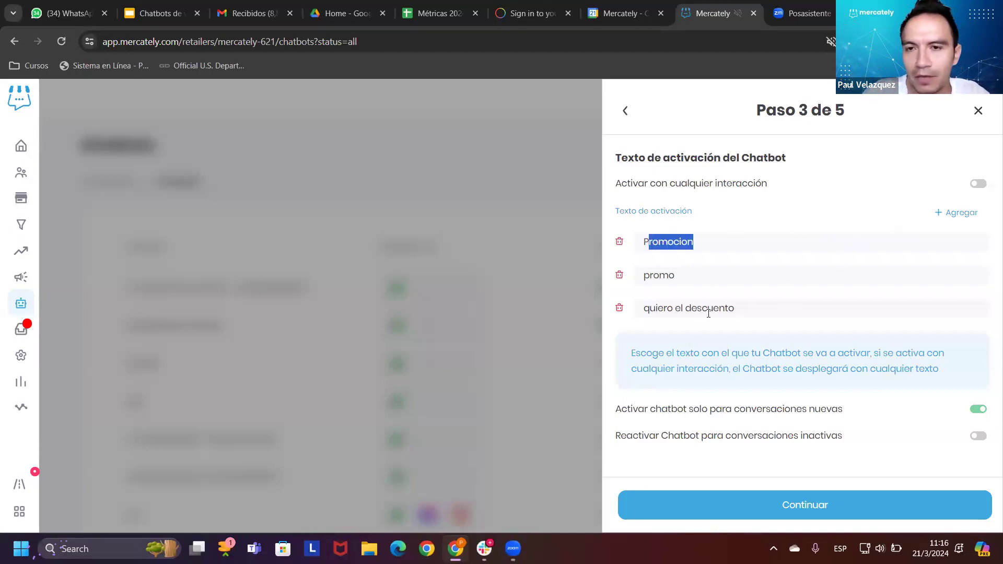
left_click(757, 368)
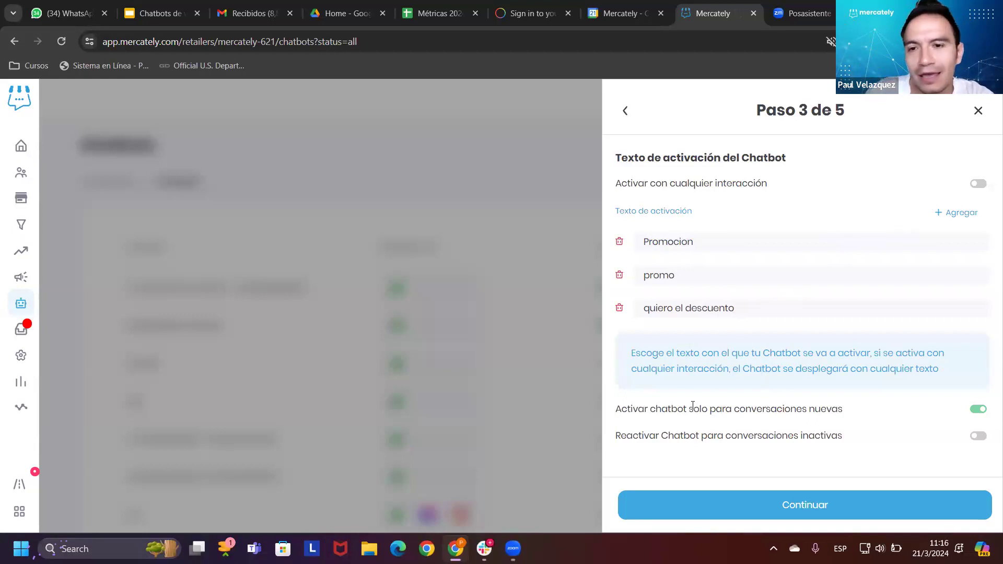
left_click_drag(622, 410, 842, 415)
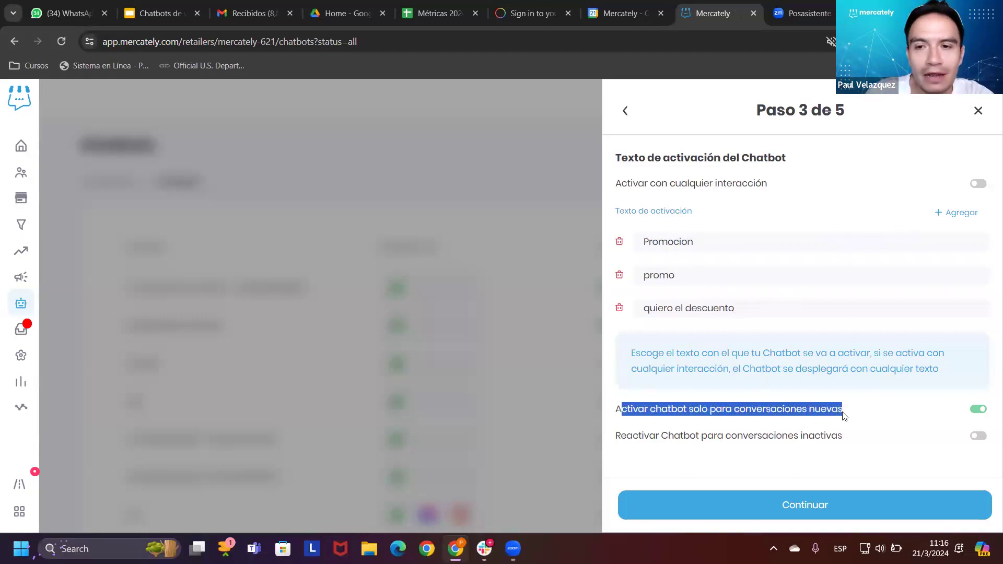
left_click_drag(669, 437, 847, 438)
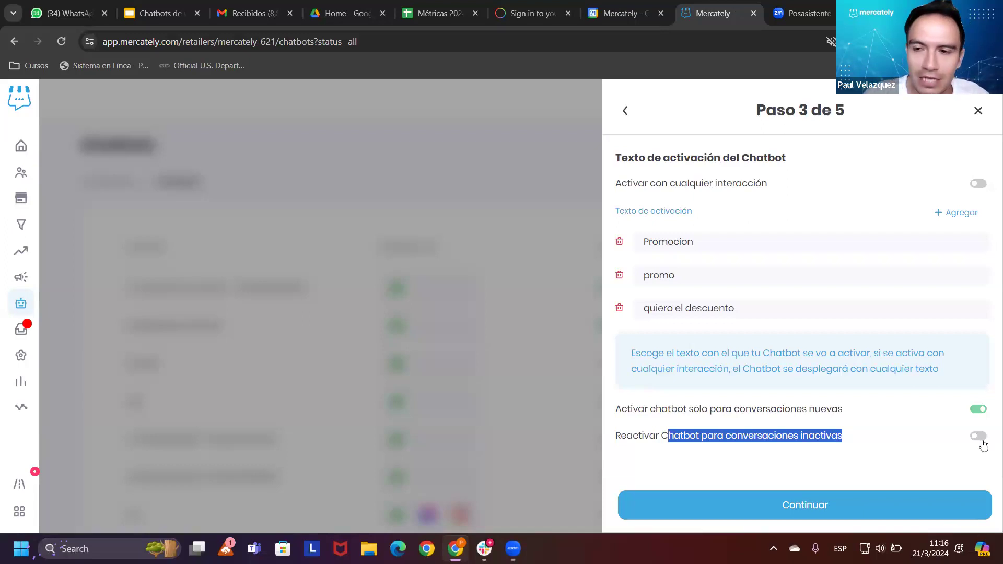
left_click(668, 435)
left_click_drag(668, 435, 840, 404)
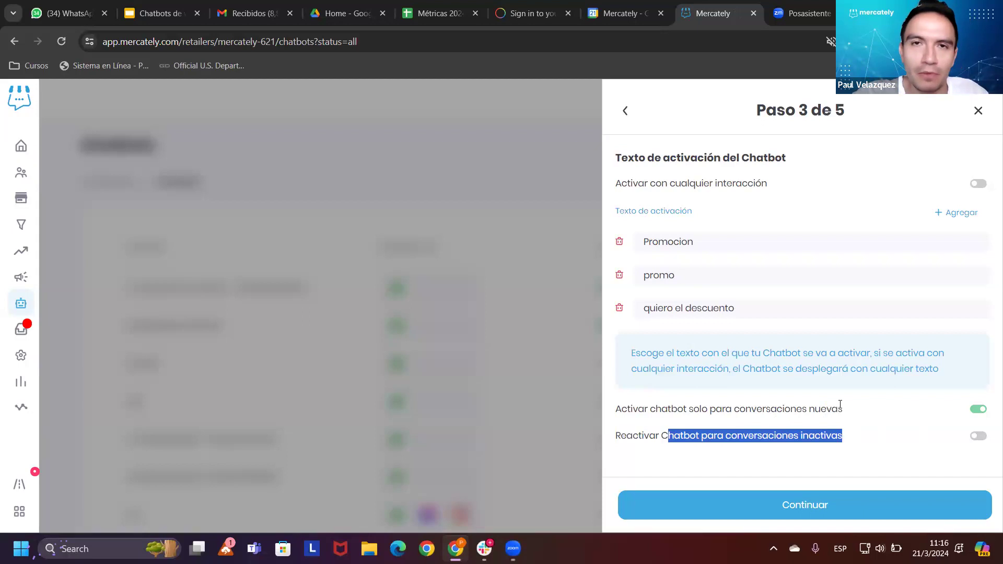
left_click_drag(841, 406, 651, 407)
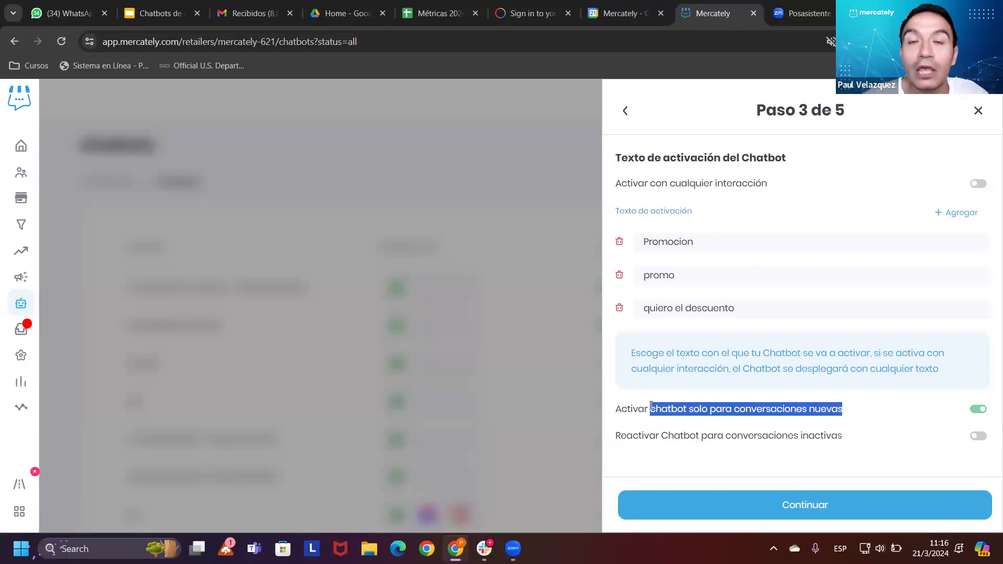
left_click(893, 443)
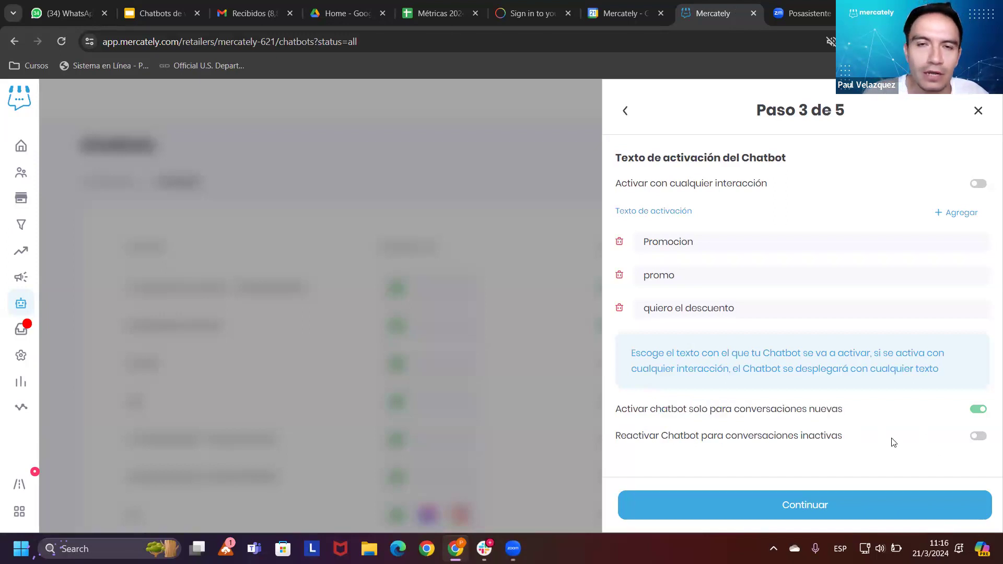
Step: Enable reactivating the chatbot for inactive conversations with a reactivation time of 12 horas
left_click(976, 436)
left_click_drag(777, 411, 841, 412)
left_click_drag(757, 430, 843, 439)
scroll(727, 441, "down", 1)
left_click(661, 455)
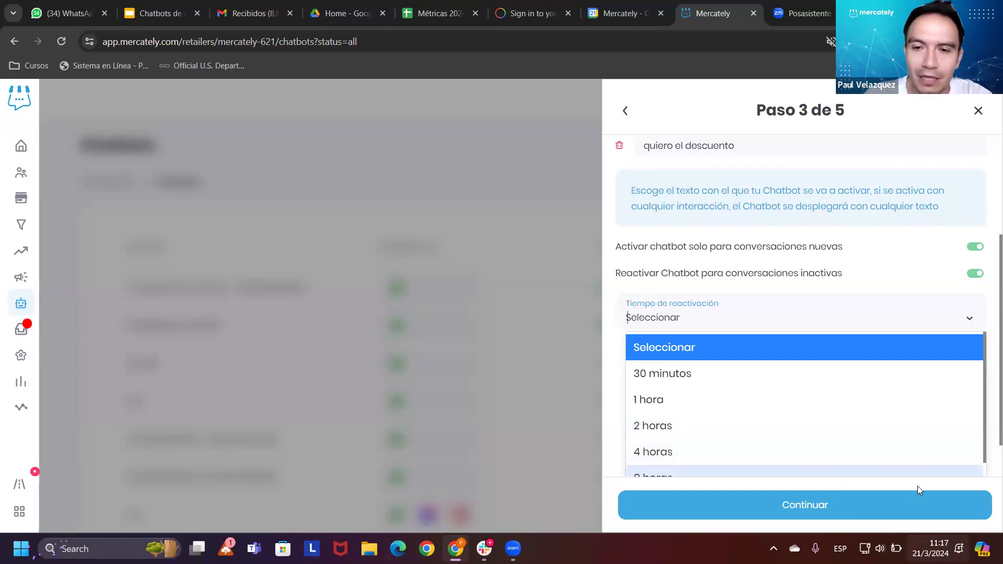
scroll(828, 444, "down", 3)
left_click(764, 432)
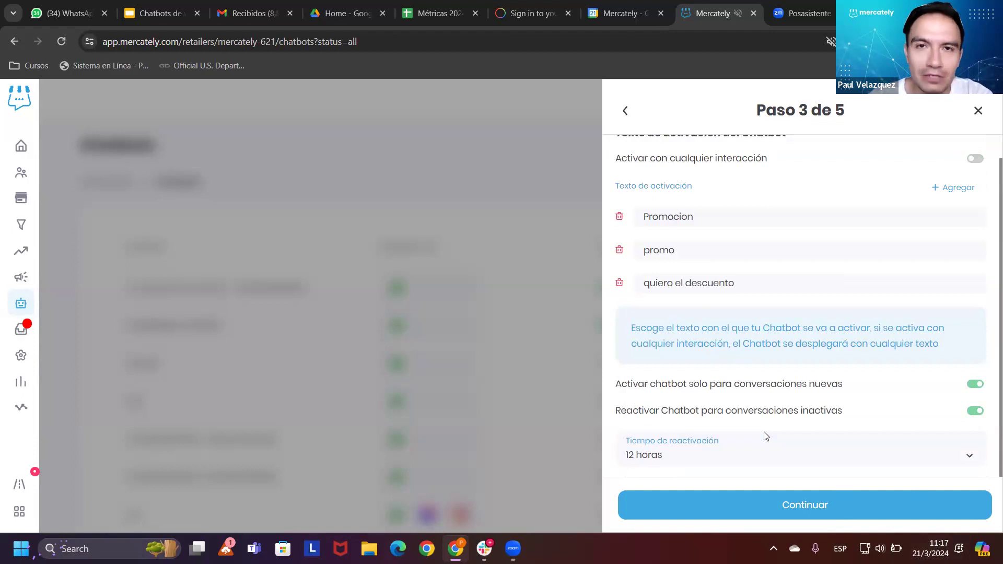
Step: Set the reactivation time to 4 horas and continue to the failed-attempts settings
left_click(686, 447)
left_click(688, 426)
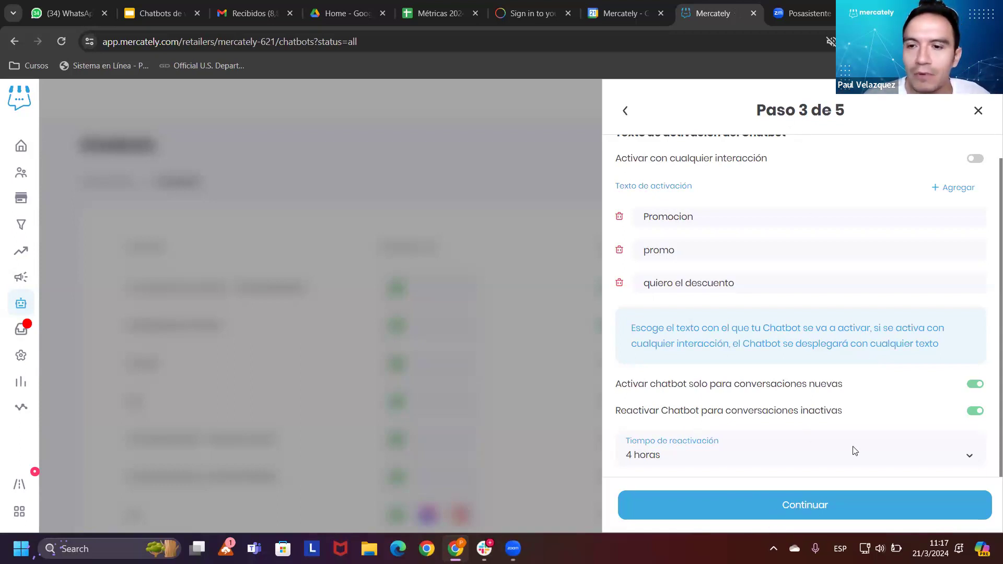
left_click(822, 510)
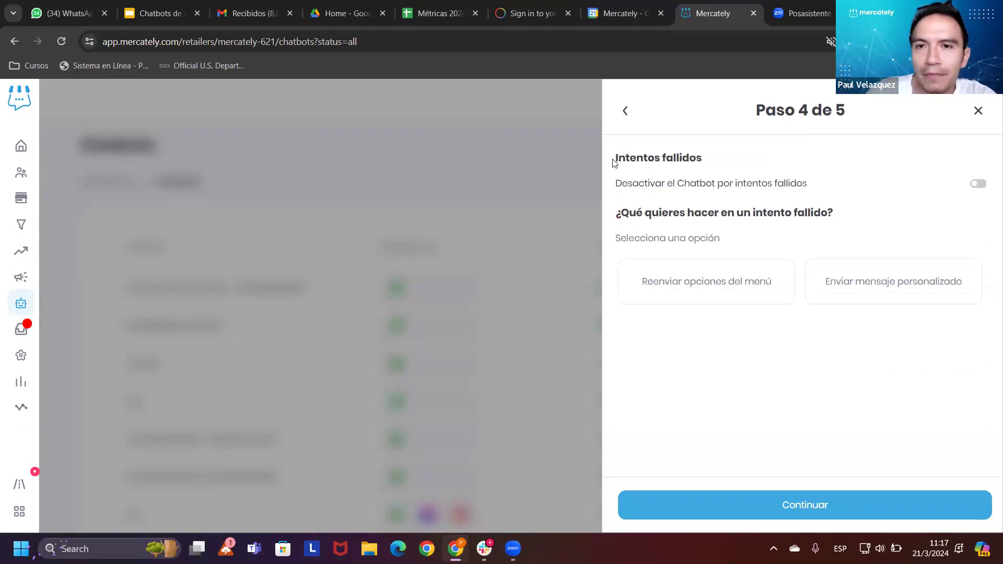
Step: Enable deactivating the chatbot on failed attempts and set the number of failed attempts to 3
left_click_drag(613, 157, 728, 160)
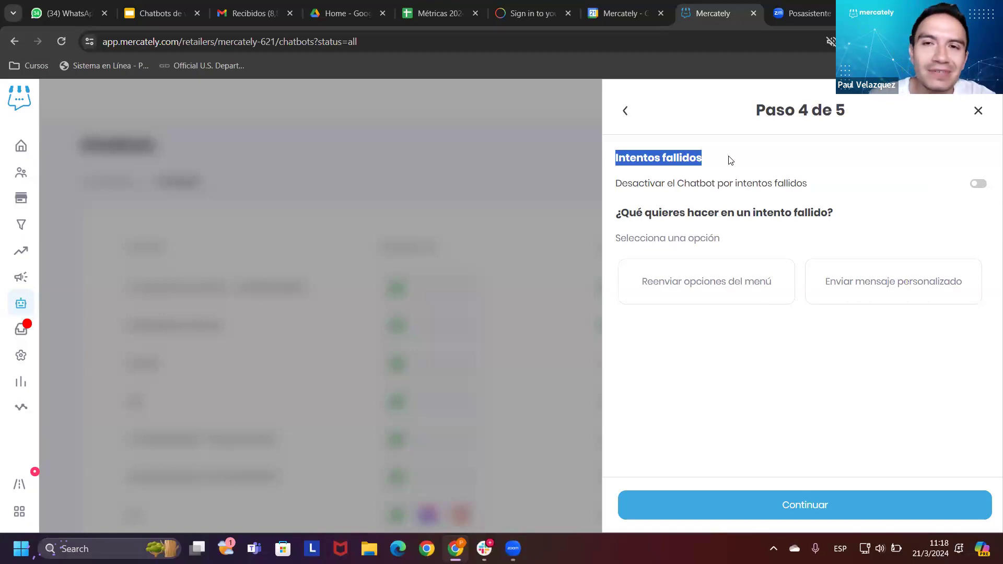
left_click(978, 184)
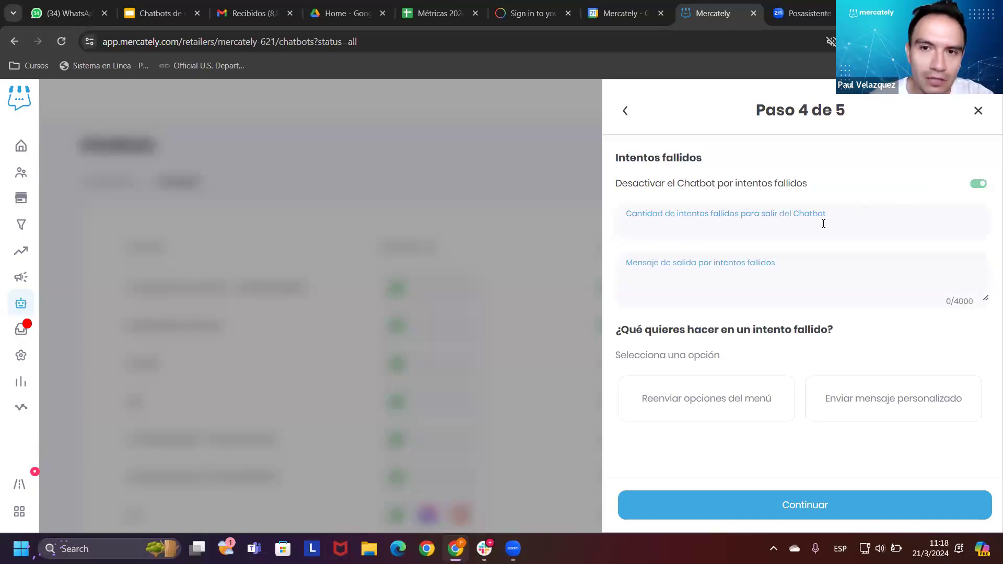
type("3")
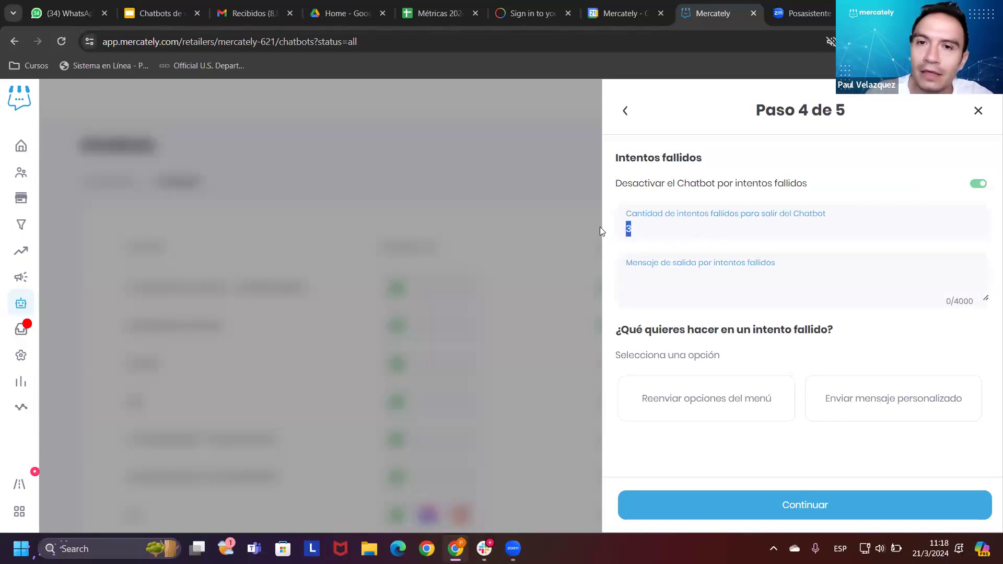
left_click_drag(679, 216, 808, 215)
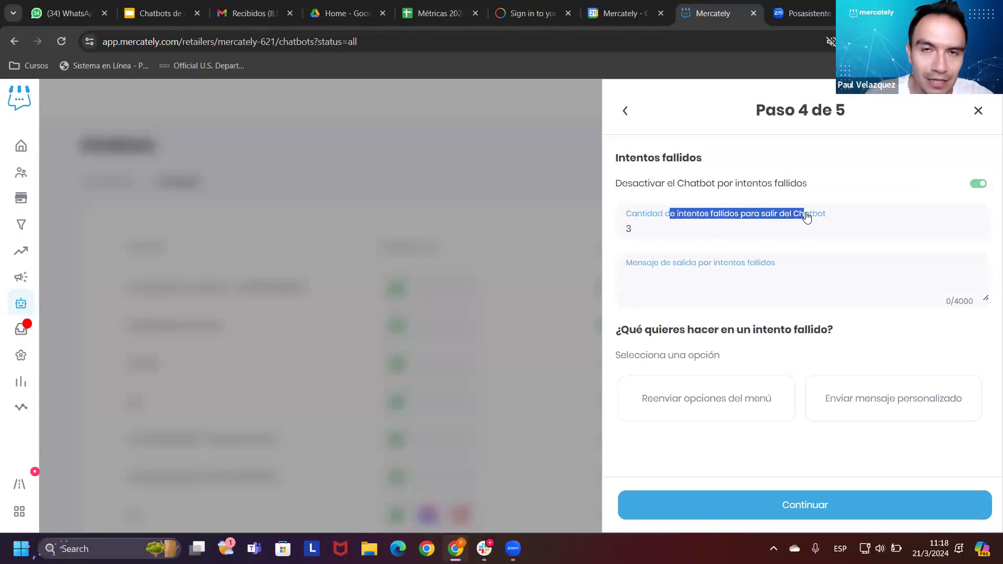
Step: Write the failed-attempts exit message "Mil disculpas, parece que no pudiste interactuar con nuestro bot, un asesor te atenderá en breve."
left_click(678, 275)
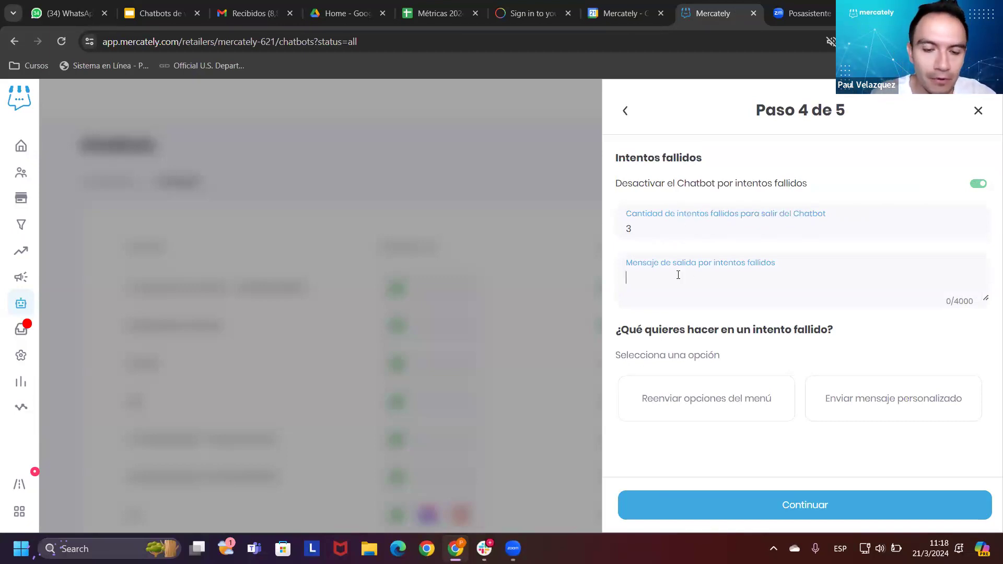
type("Mil disuclpas")
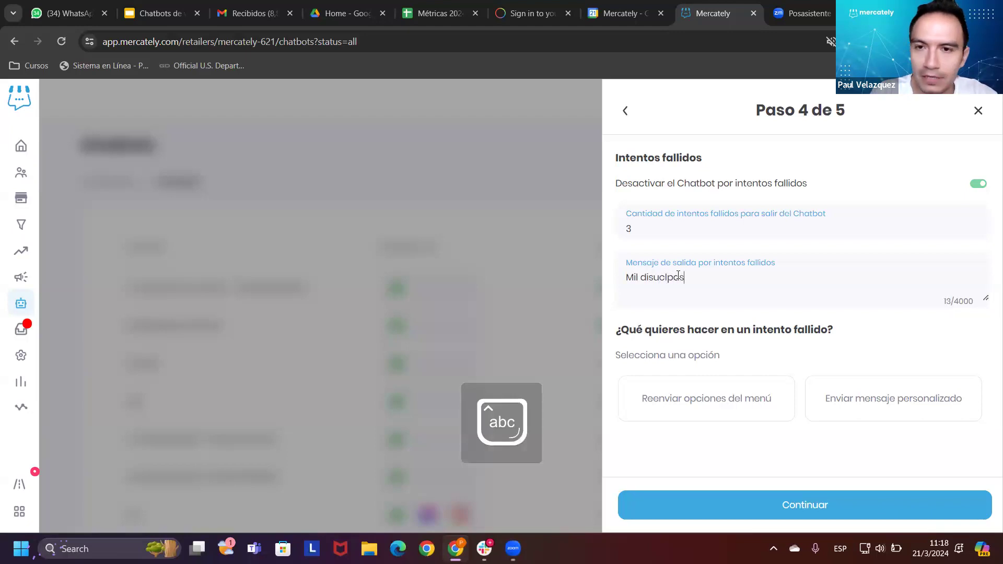
key("BackSpace")
key("BackSpace")
key("BackSpace")
key("BackSpace")
key("BackSpace")
key("BackSpace")
type("culpas, parece que ")
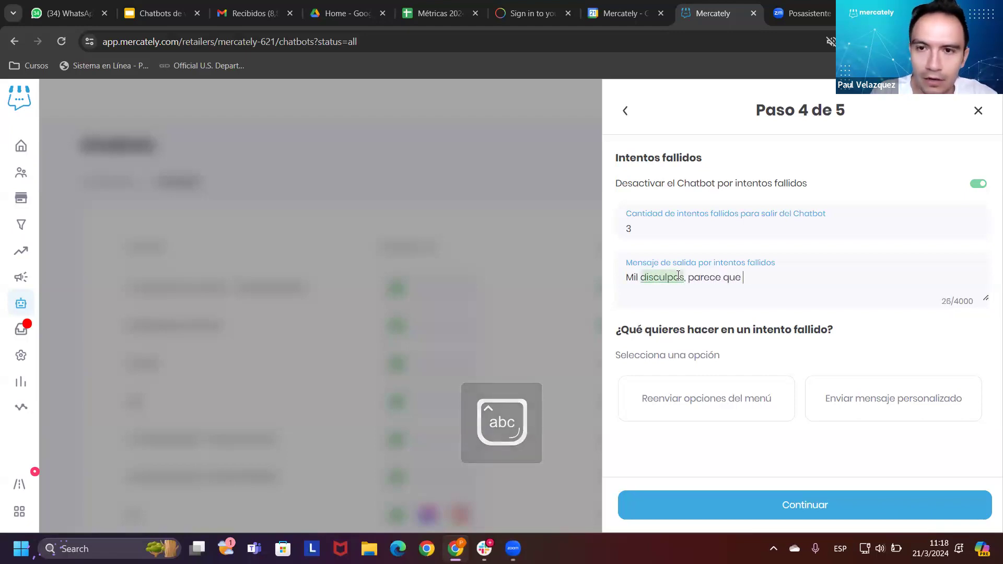
type("no pudiste interactua")
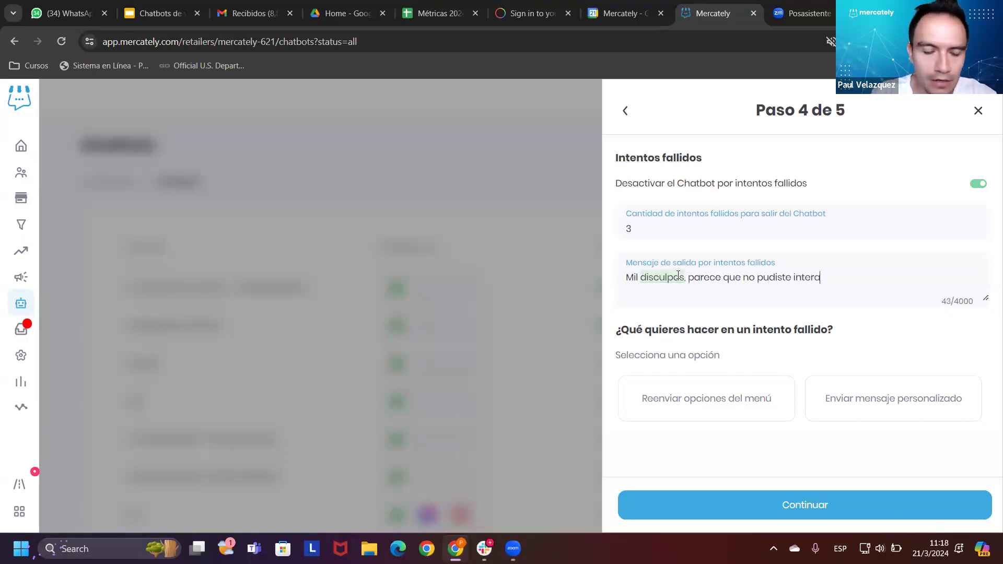
type("r con nuestro")
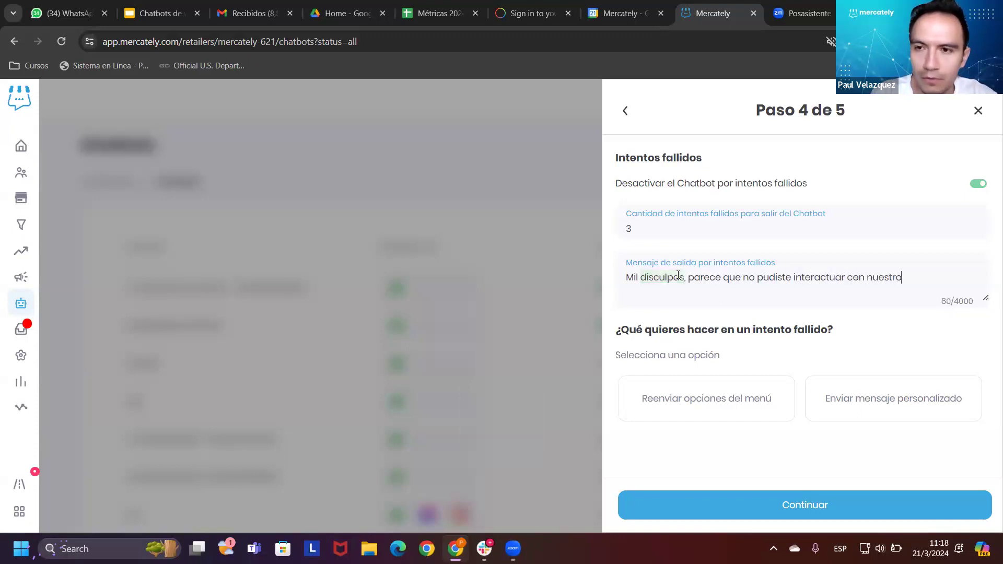
type(" bot, un as")
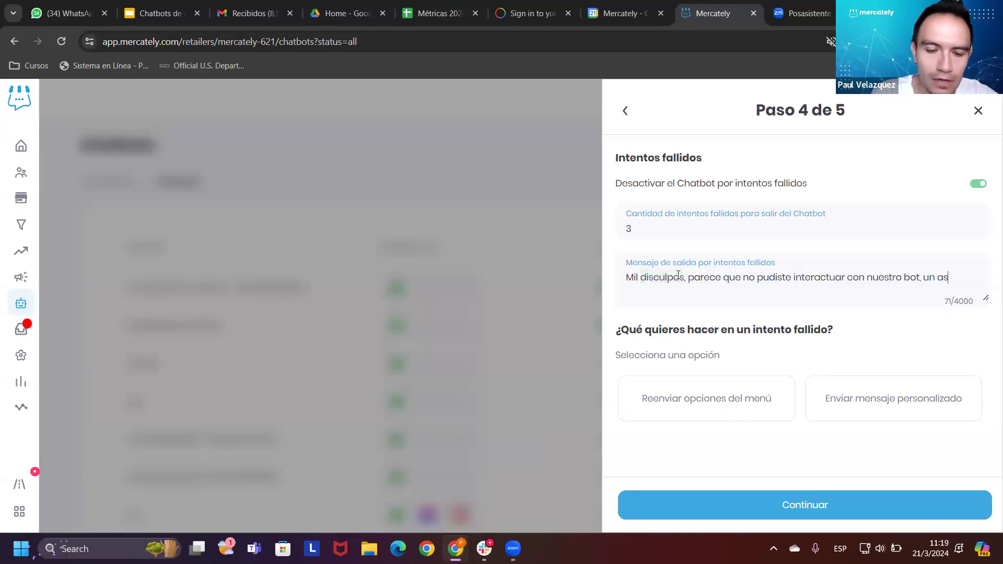
type("esor te atenderá")
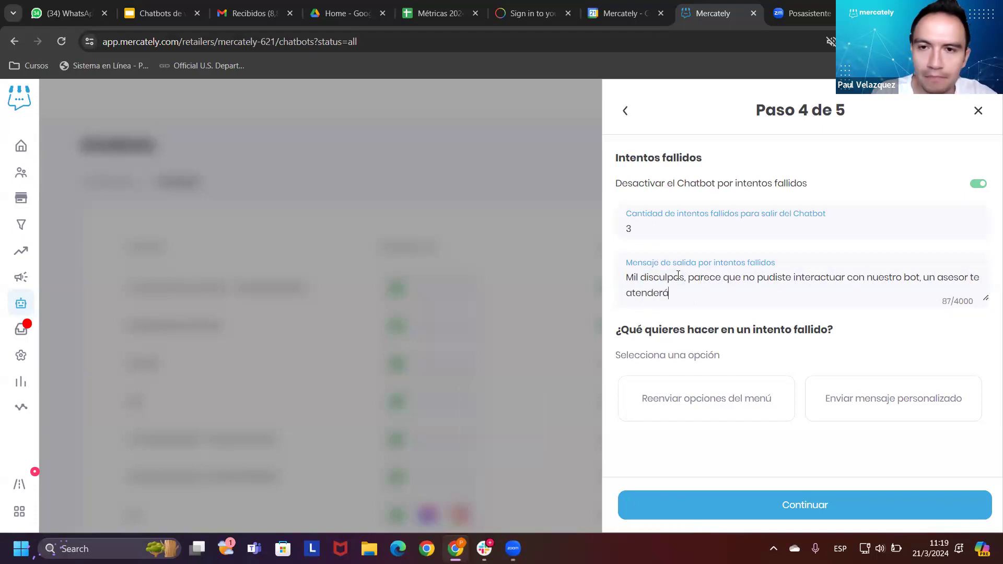
type(" en breve.")
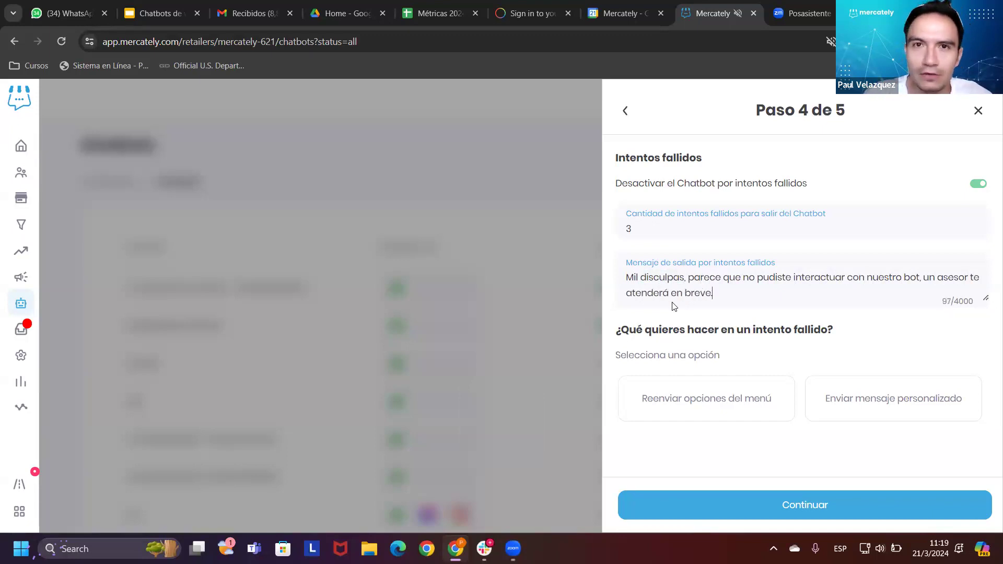
Step: Choose Enviar mensaje personalizado as the chatbot's response to a failed attempt
left_click_drag(625, 334, 843, 340)
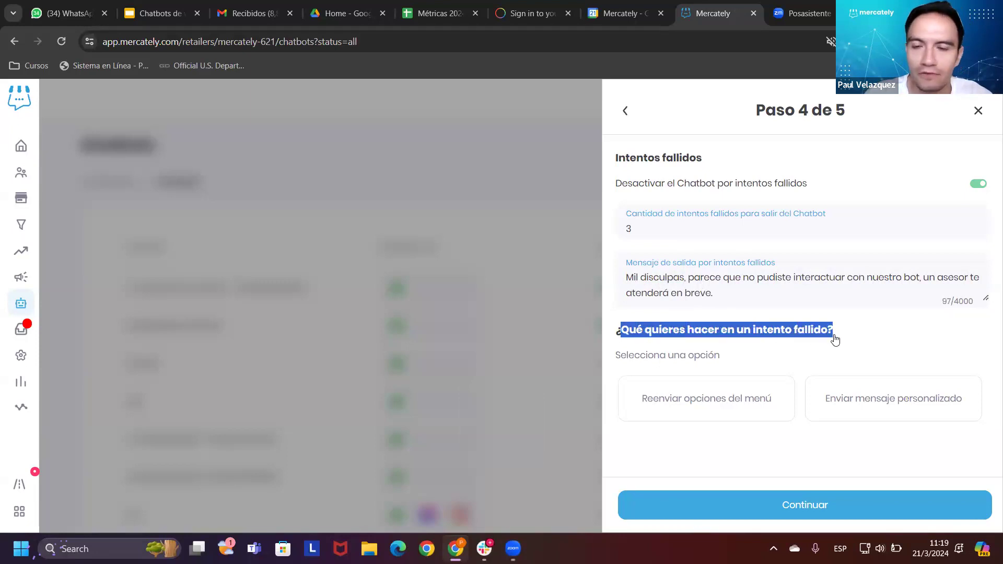
left_click_drag(635, 229, 624, 228)
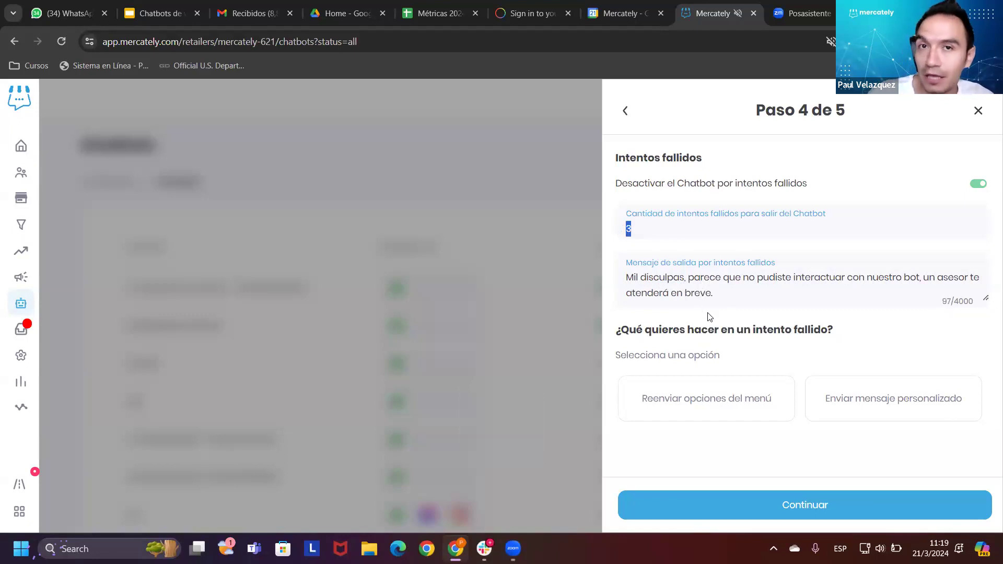
left_click(739, 398)
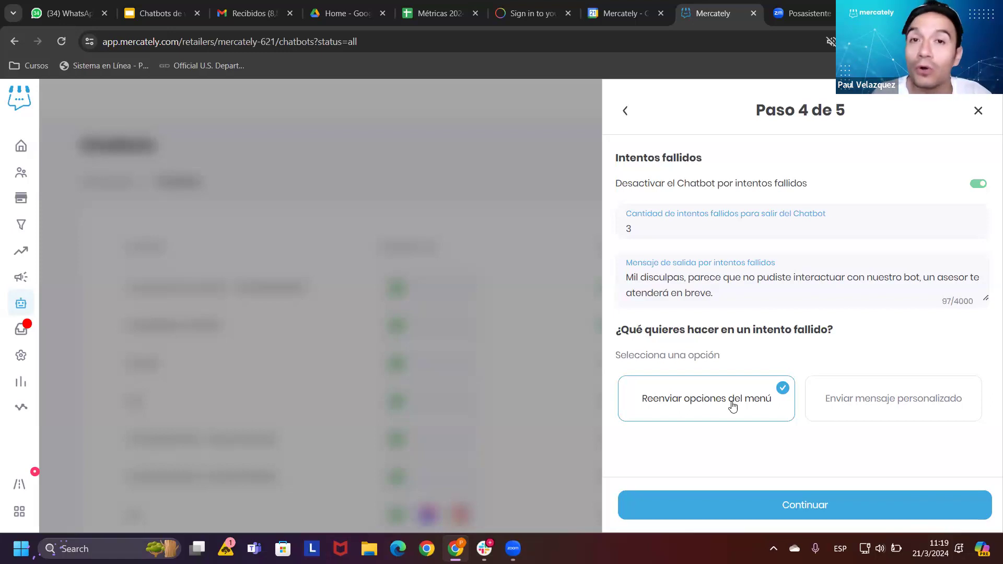
left_click(836, 401)
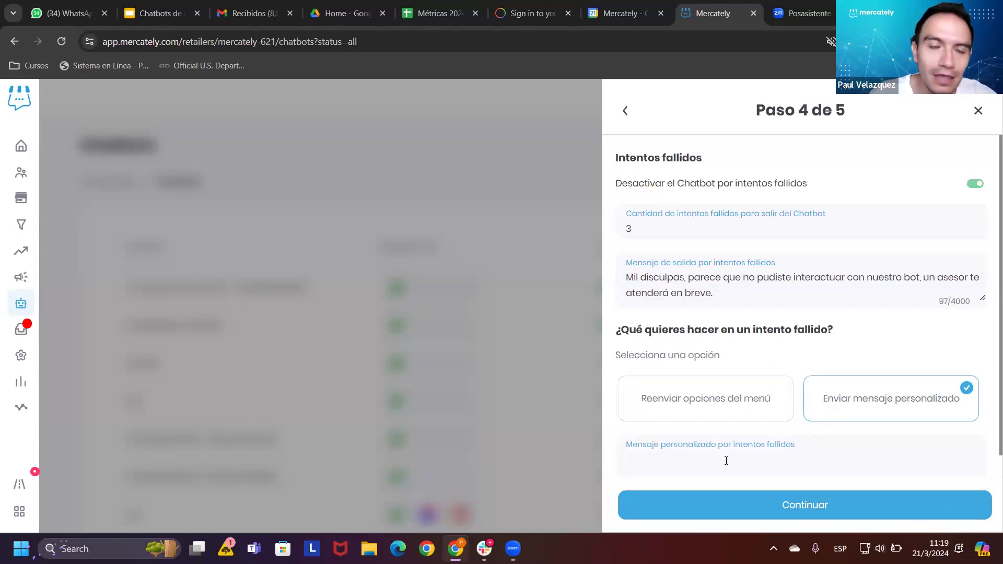
Step: Write the custom failed-attempt message "Por favor, selecciona iuna de las opciones que te presentamos anteriromente para poder ayudarte."
type("Por f")
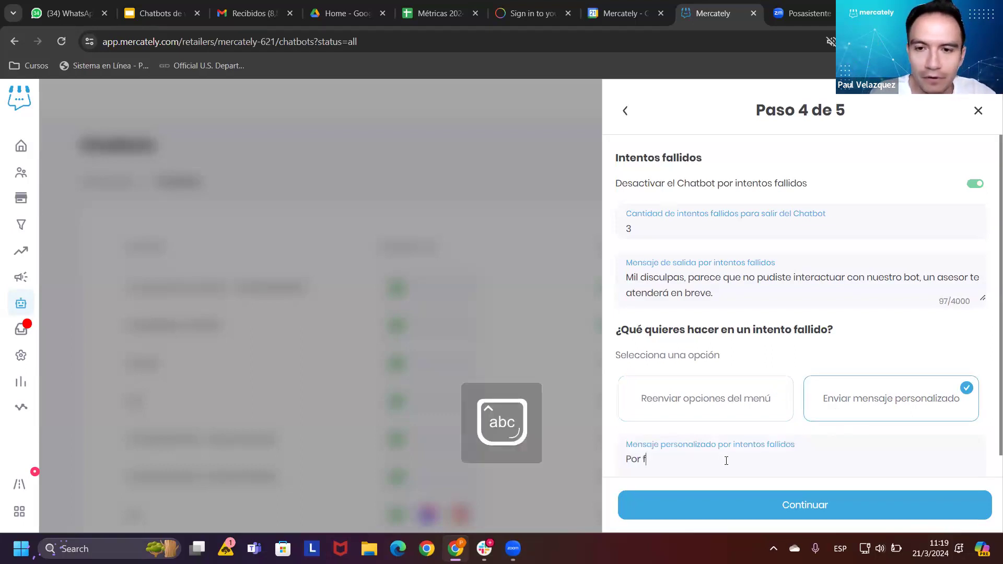
type("avor, seleccio")
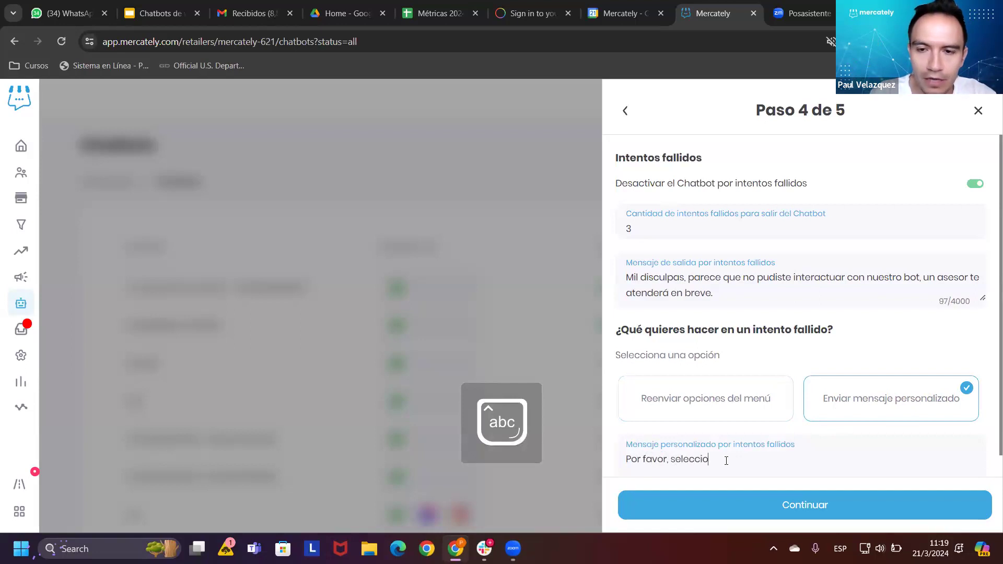
type("na una de las opciones q")
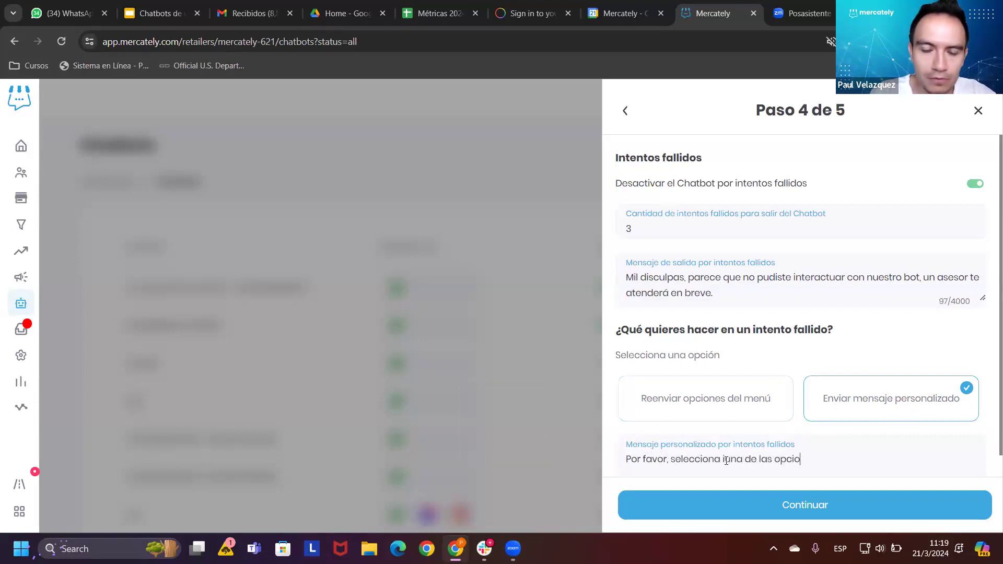
type("ue te presentamos ")
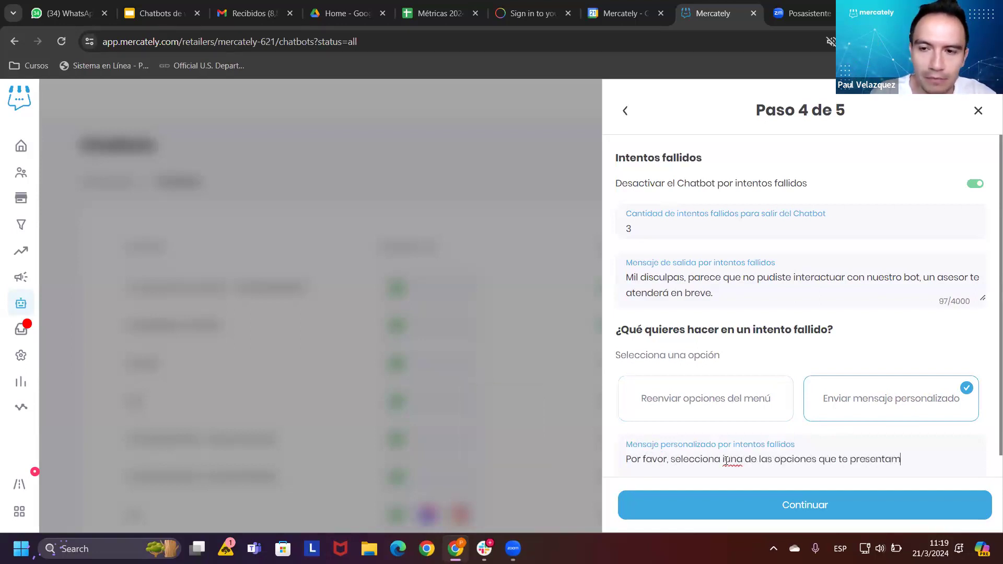
type("anteriromente ")
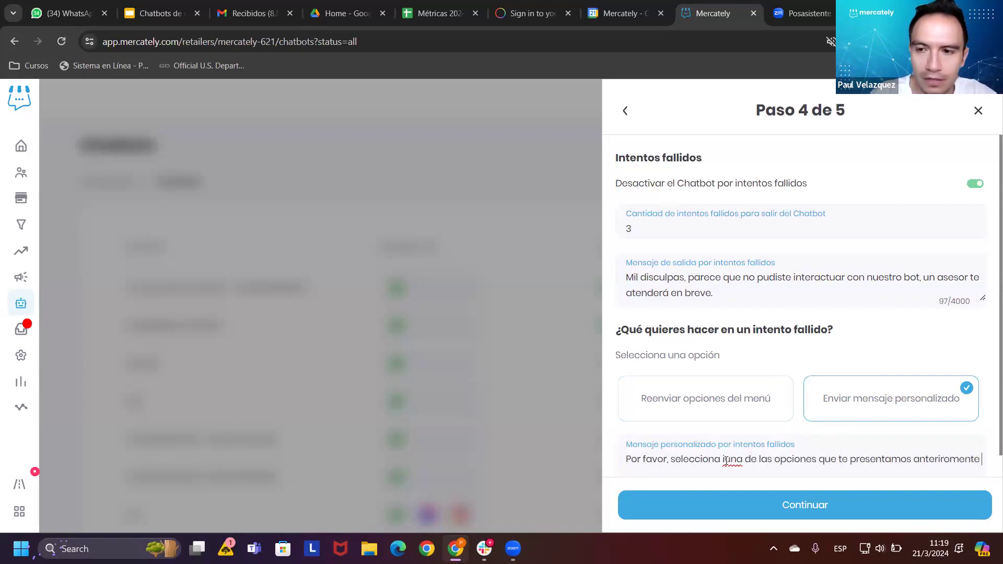
type("para poder ayudarte.")
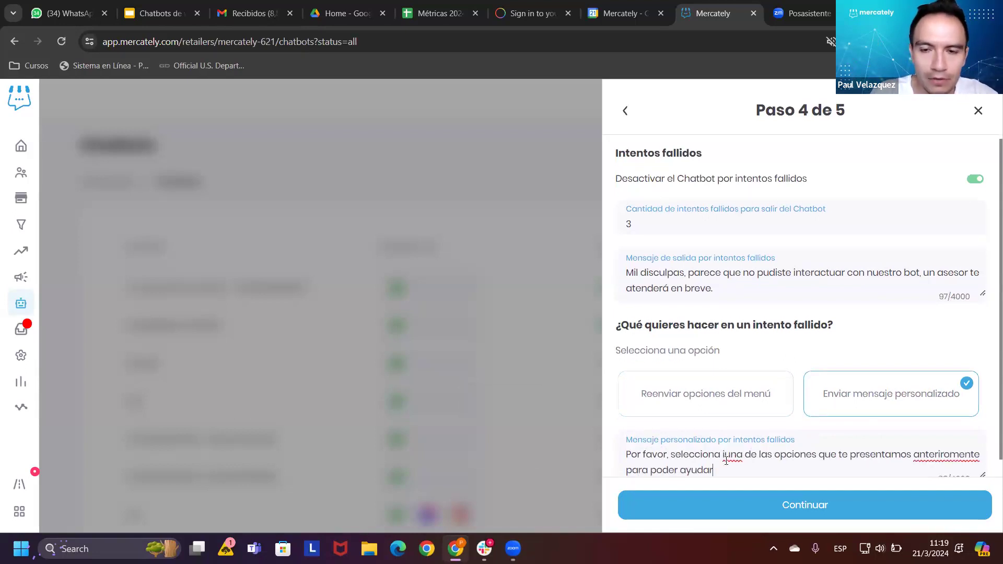
Step: Review the failed-attempt limit and both messages, and continue to the fifth step with the farewell message settings
double_click(627, 226)
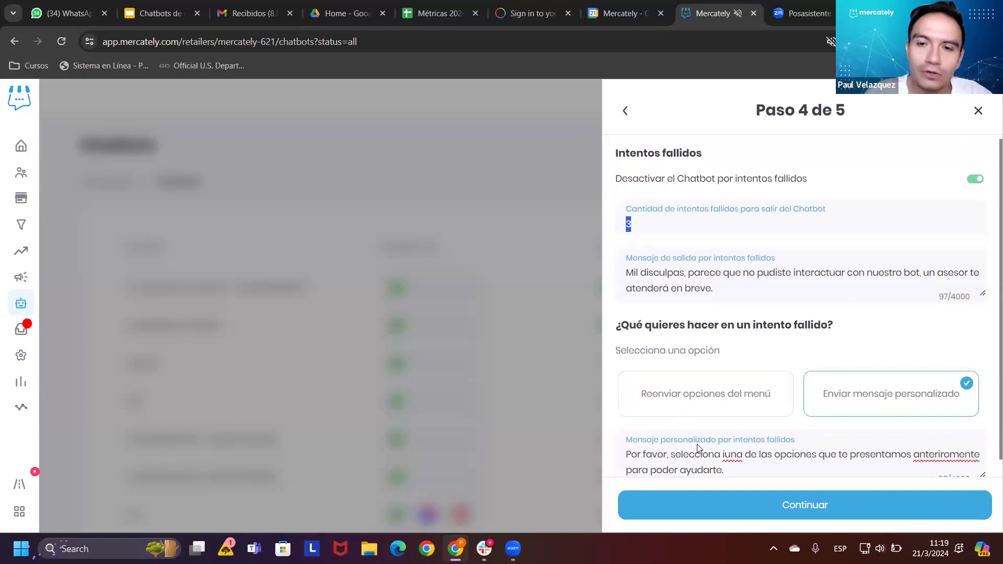
left_click_drag(724, 471, 595, 440)
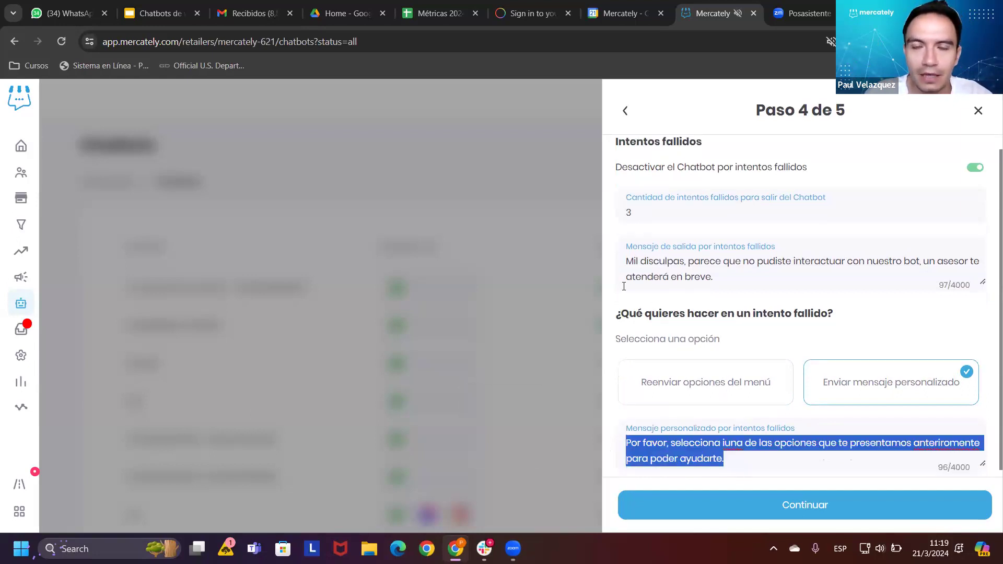
double_click(620, 215)
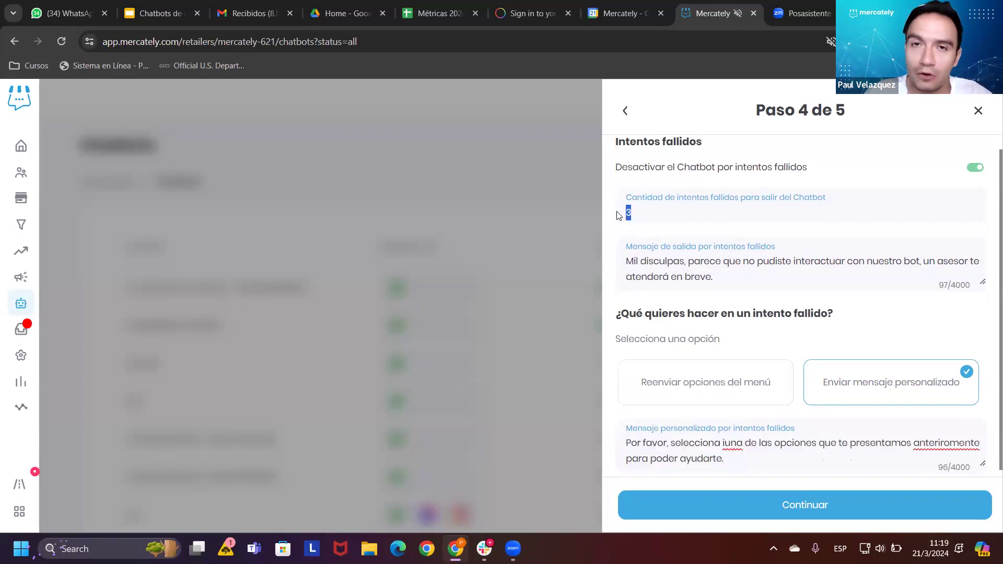
left_click_drag(714, 277, 615, 257)
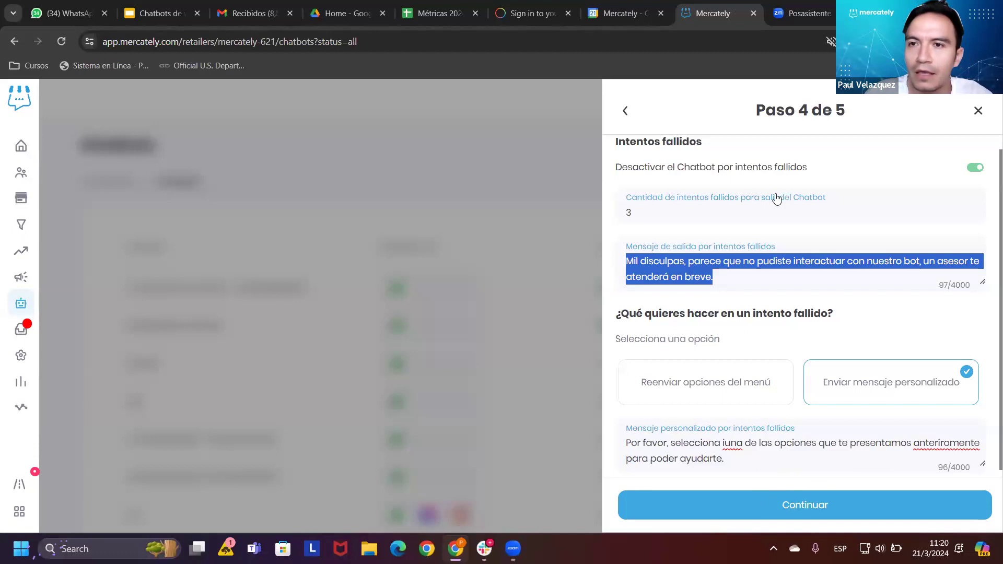
left_click_drag(756, 111, 855, 110)
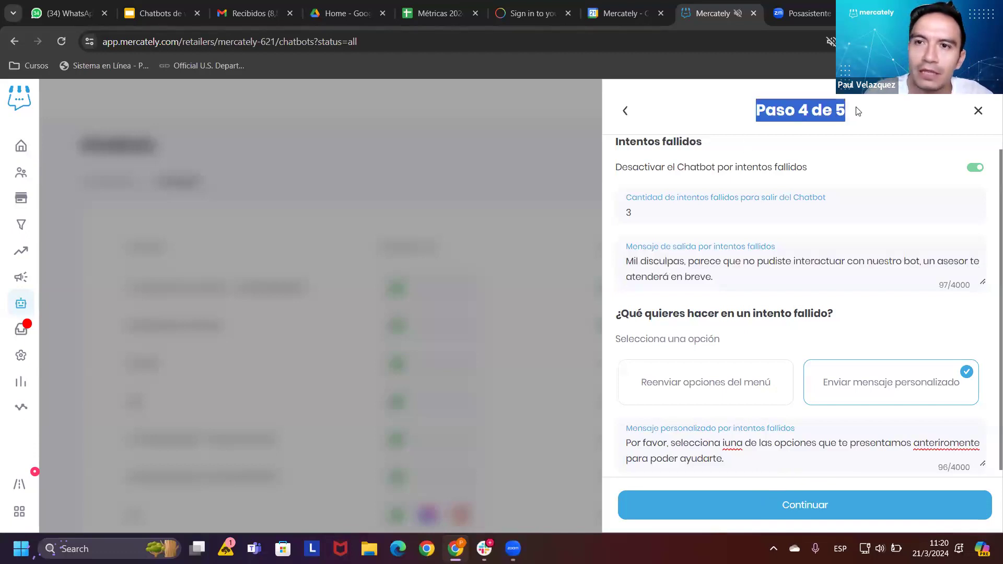
left_click(764, 501)
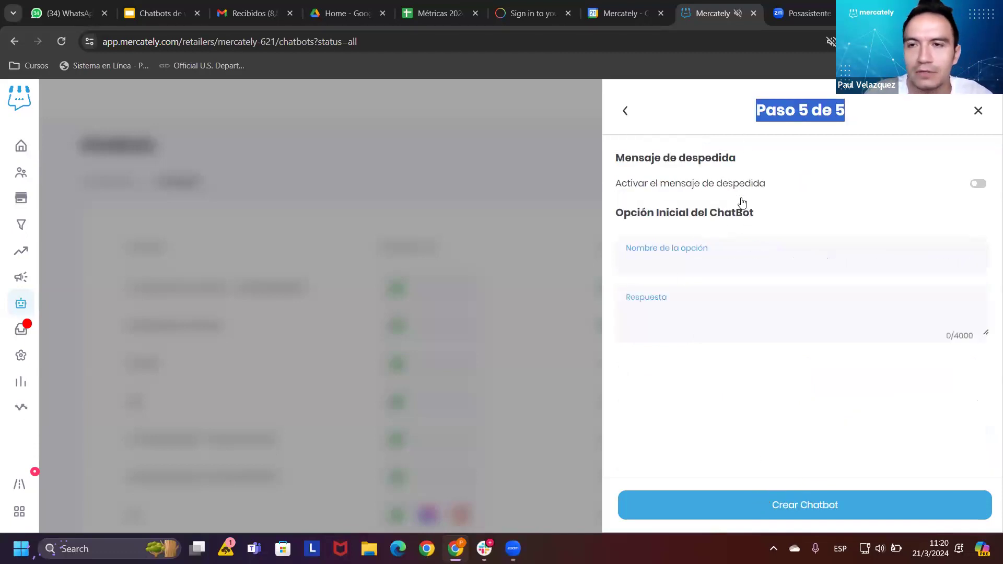
left_click_drag(657, 183, 772, 182)
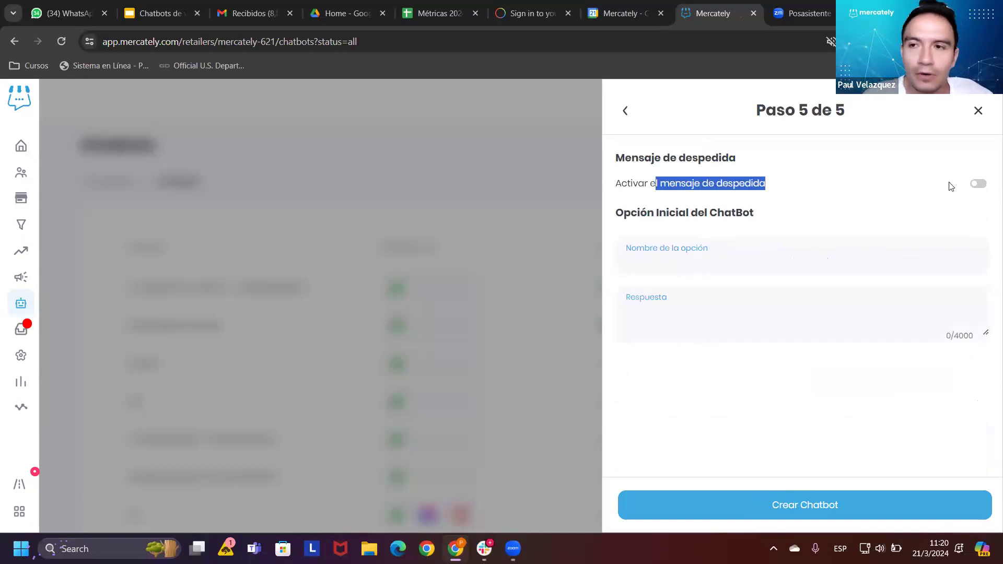
left_click(977, 184)
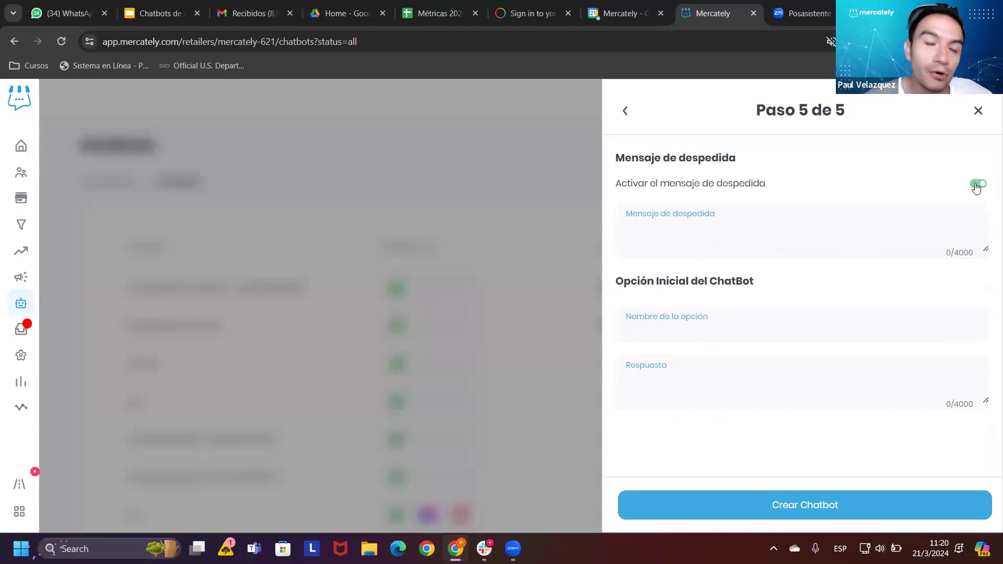
left_click(977, 185)
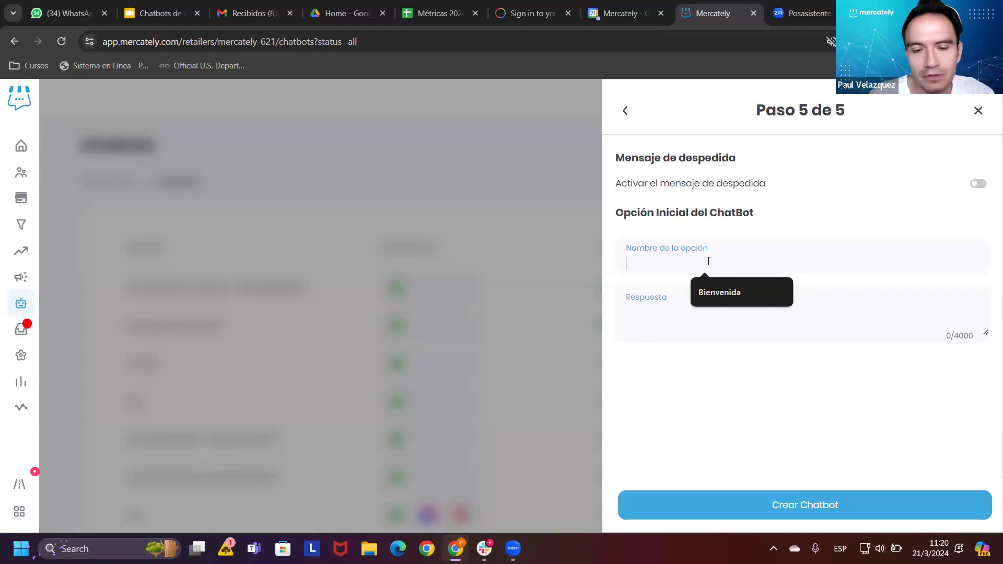
Step: Name the chatbot's initial option "Mensaje inicial" and write its response "Hola, bienvenido a Mercately, en qué te podemos ayudar?"
type("Mensaje")
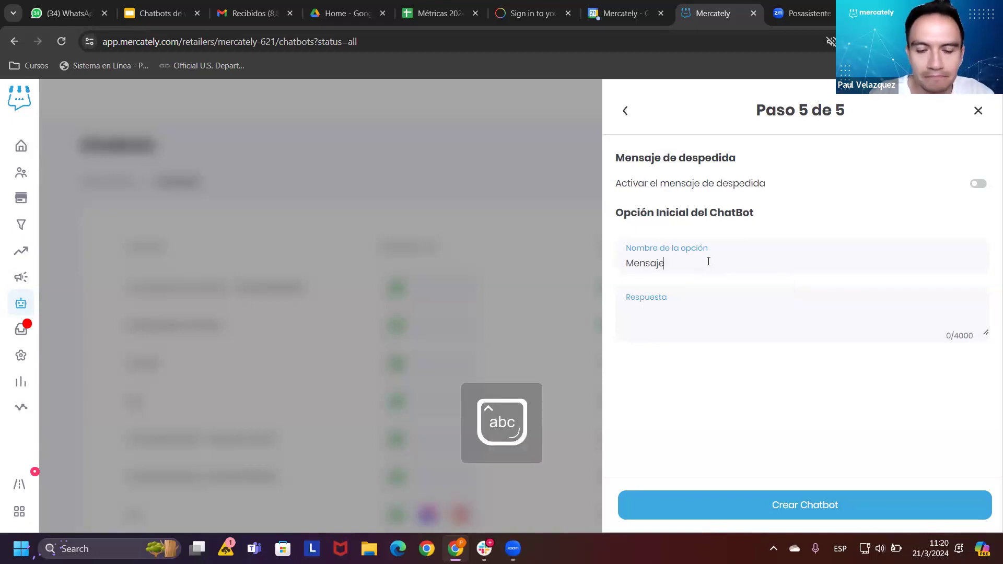
type(" inicial")
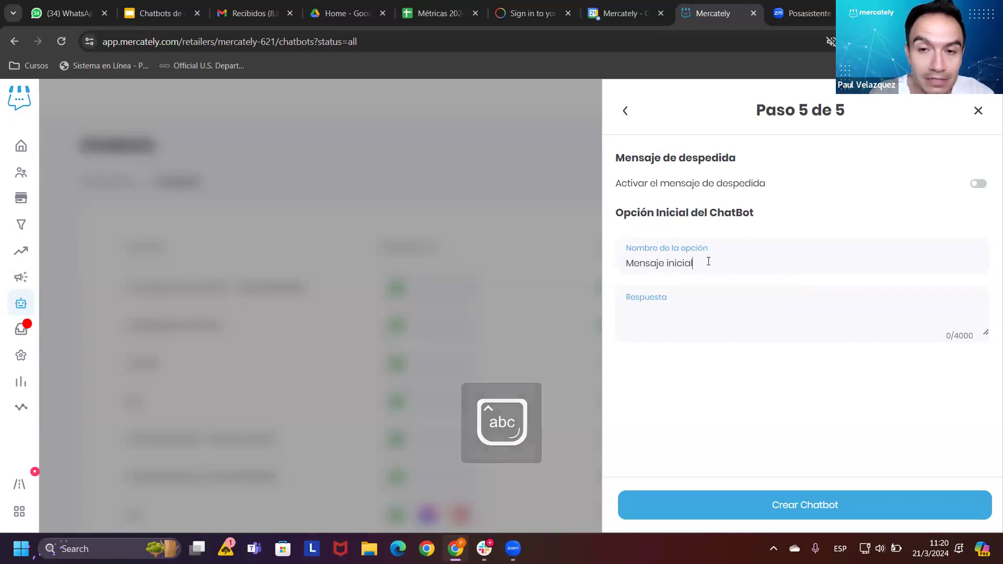
left_click(687, 327)
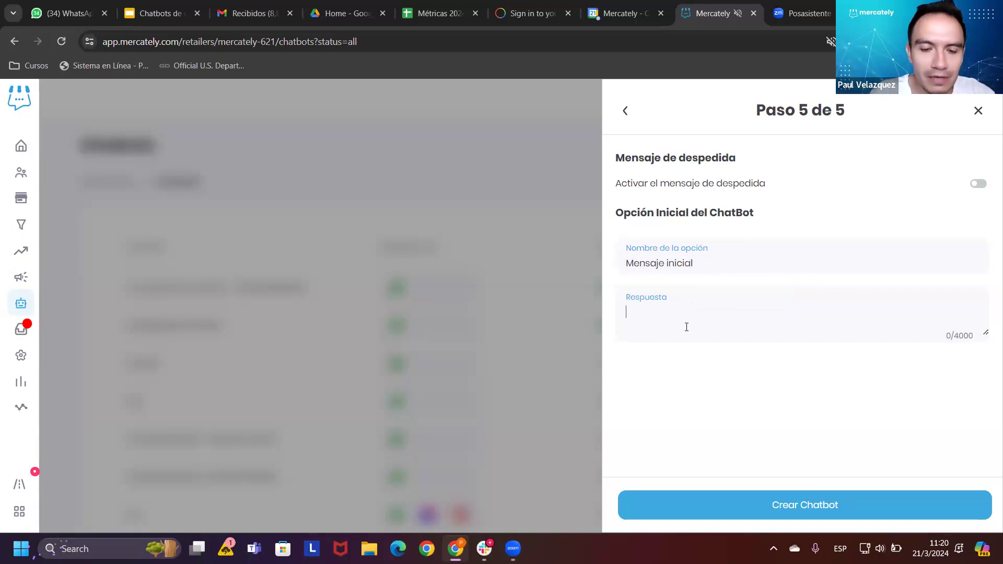
key("Caps_Lock")
type("ho")
key("BackSpace")
key("BackSpace")
key("Caps_Lock")
type("H")
key("Caps_Lock")
type("ola, bie")
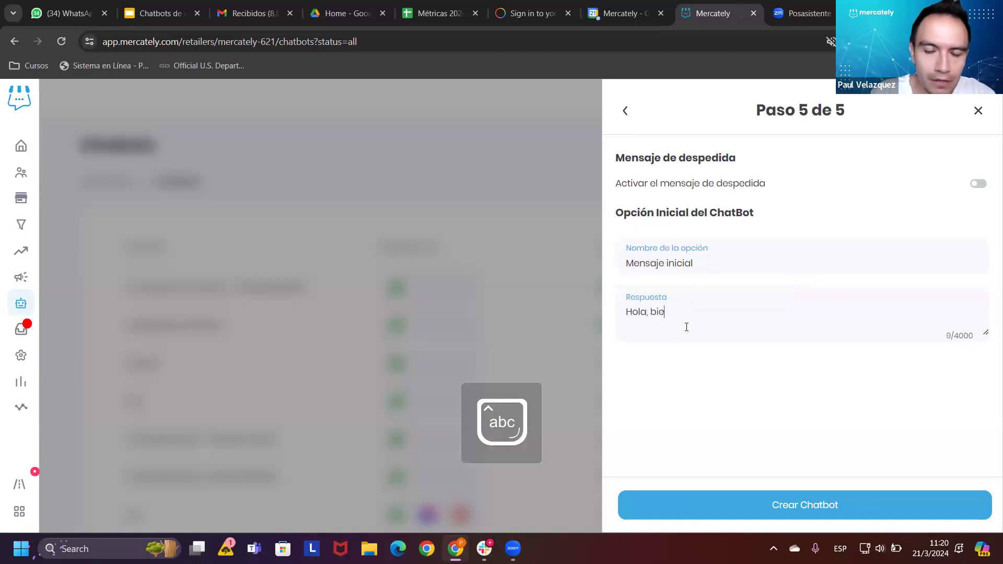
type("nvenido a Me")
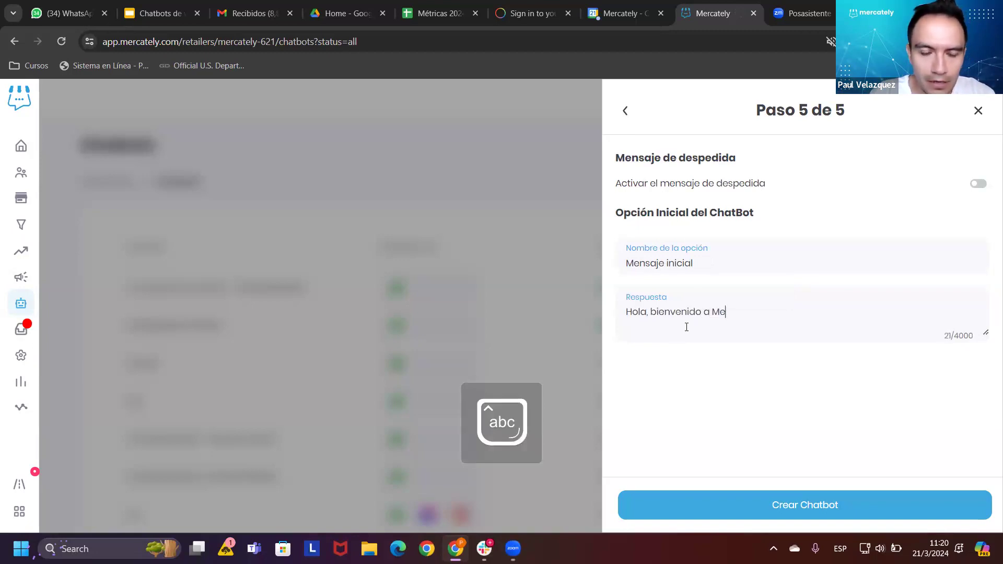
type("rcately, en qué ")
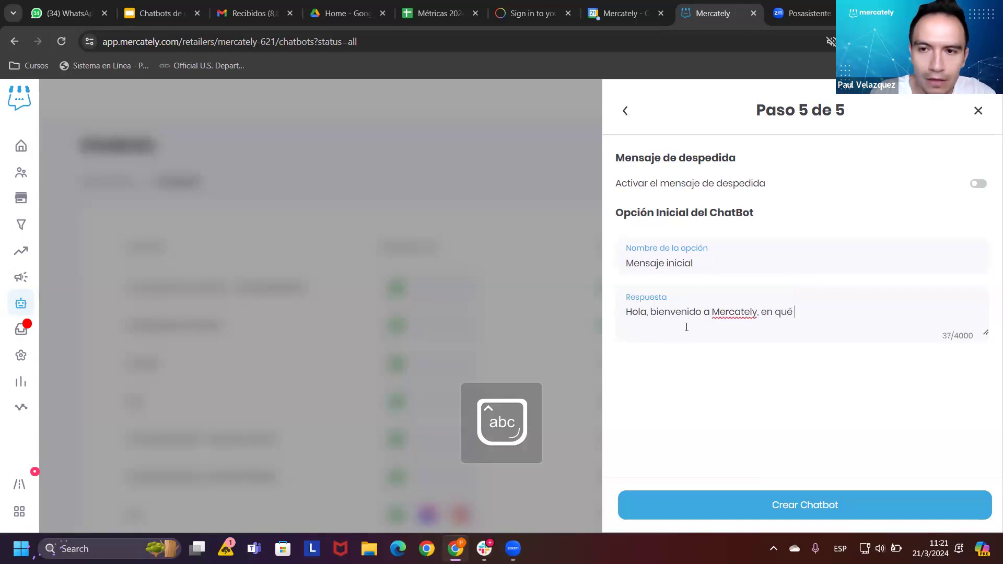
type("te podemos ayudar?")
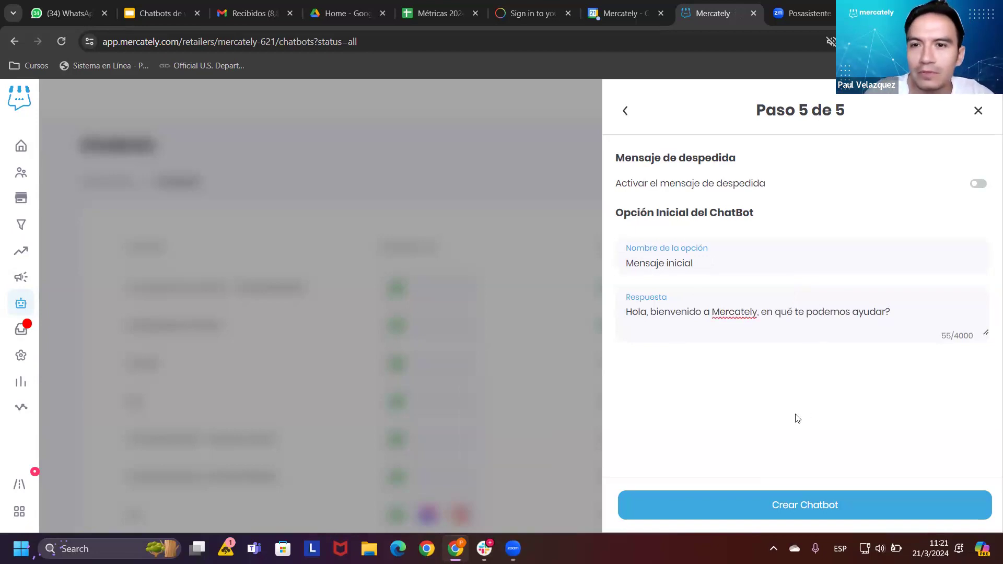
Step: Create the chatbot and proceed to configuring its options
left_click(756, 514)
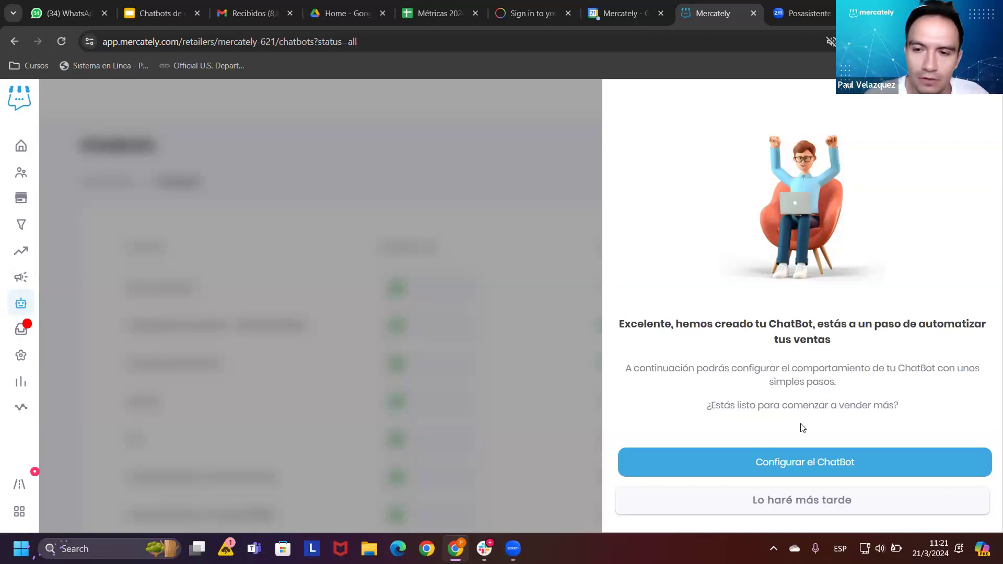
left_click(816, 468)
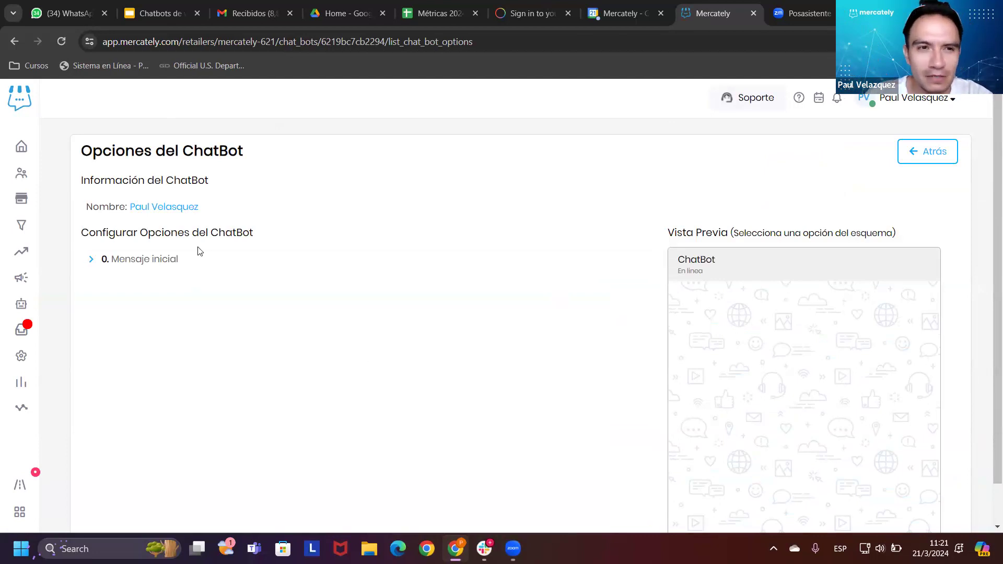
Step: Preview the Mensaje inicial option and examine how its welcome text appears in the simulated chat
mouse_move(169, 266)
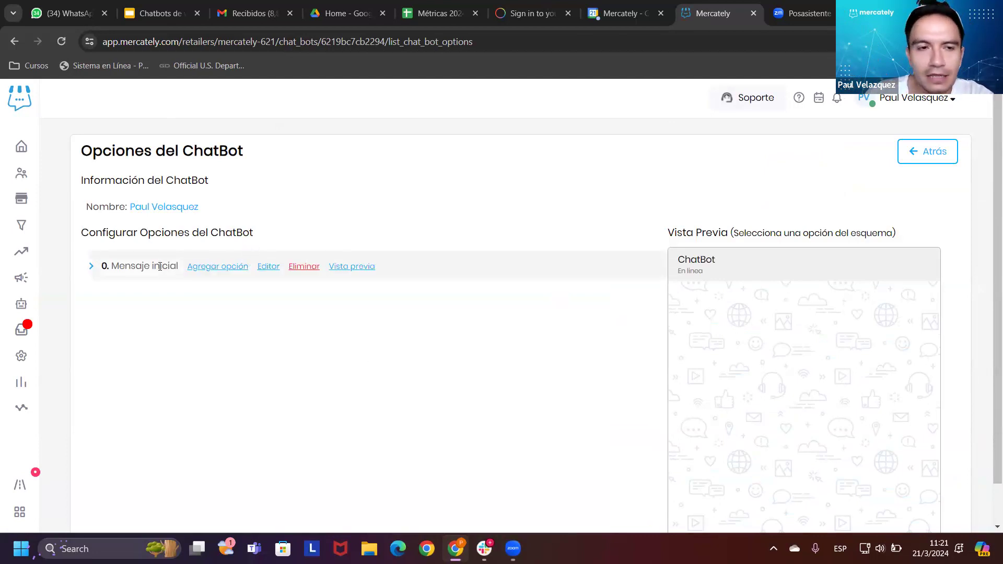
left_click(341, 269)
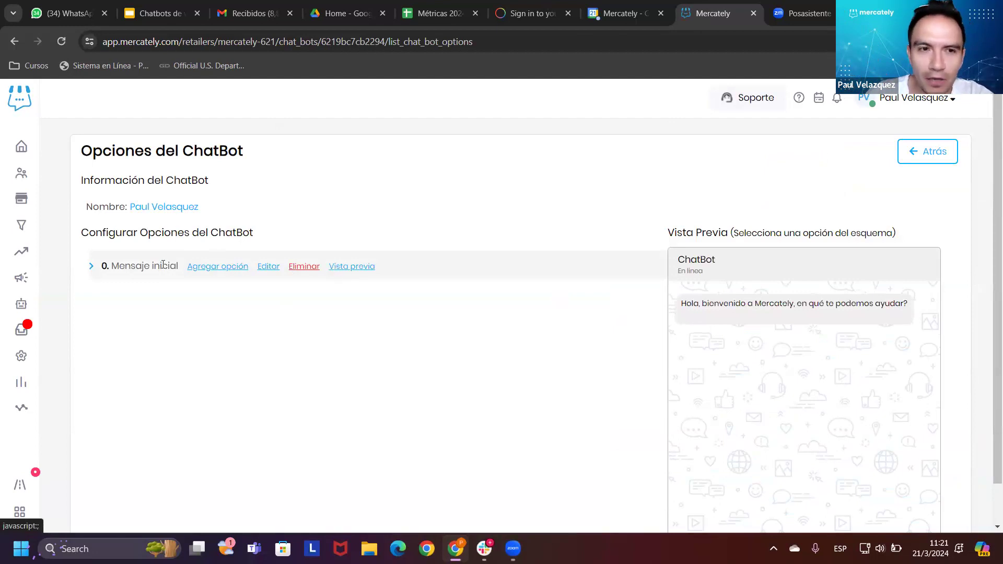
left_click_drag(686, 303, 918, 301)
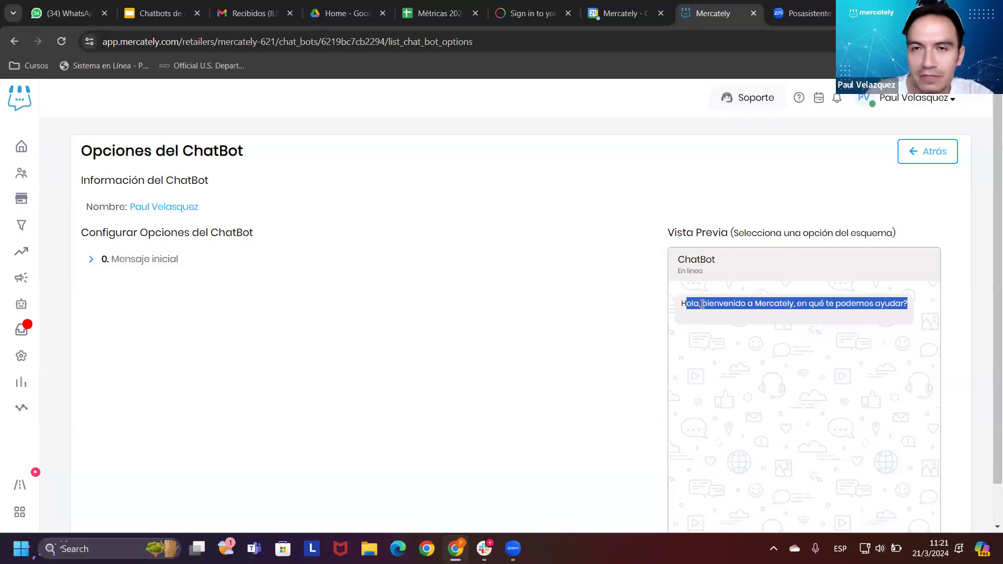
left_click_drag(114, 267, 182, 267)
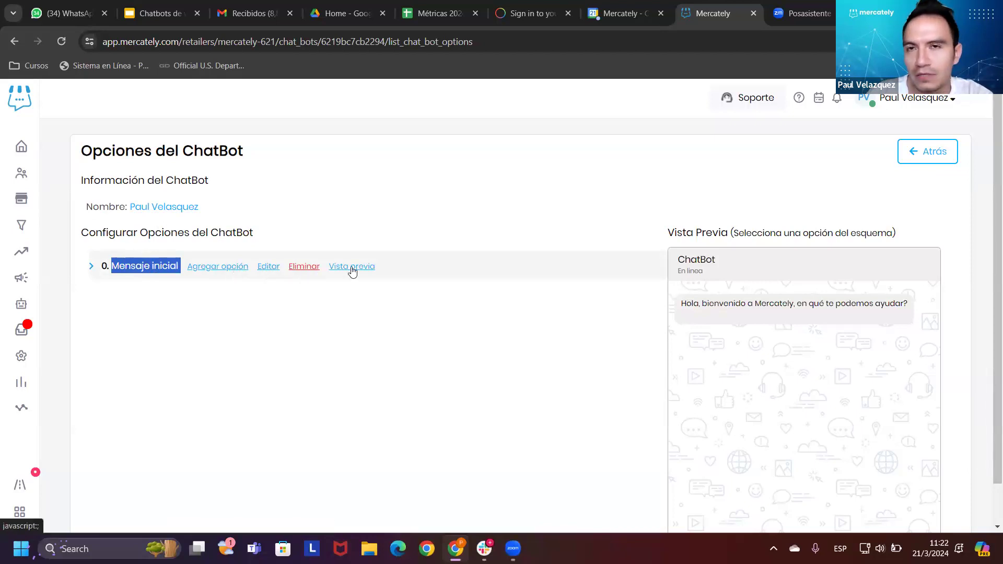
left_click_drag(909, 306, 870, 308)
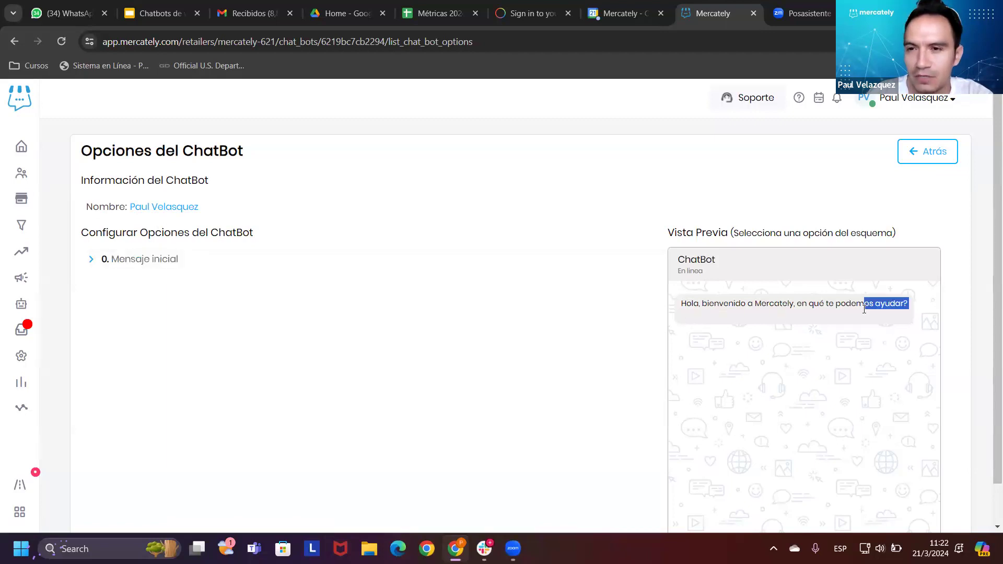
Step: Open the Mensaje inicial option for editing to review its name and response, save it, and preview it again
mouse_move(251, 270)
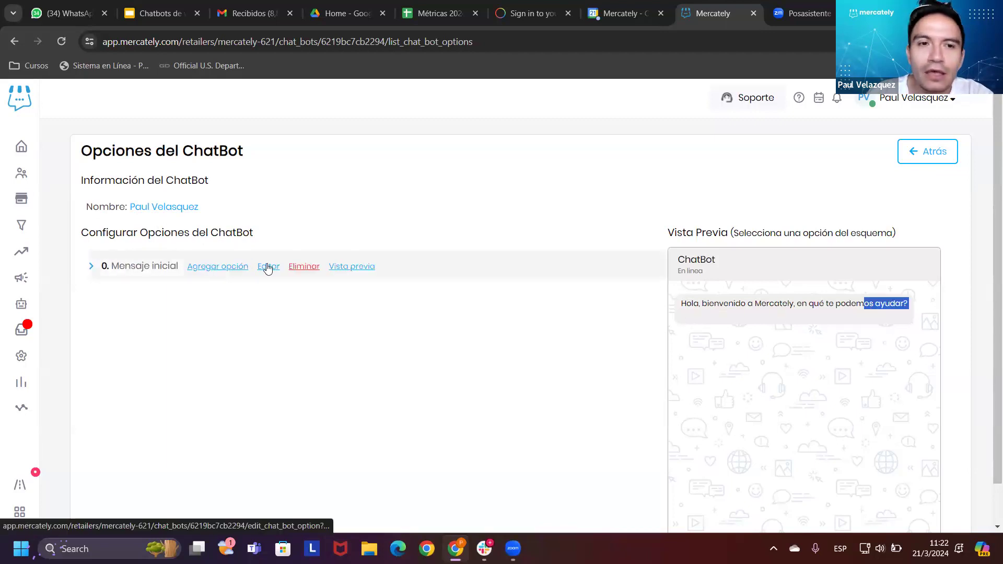
left_click(271, 267)
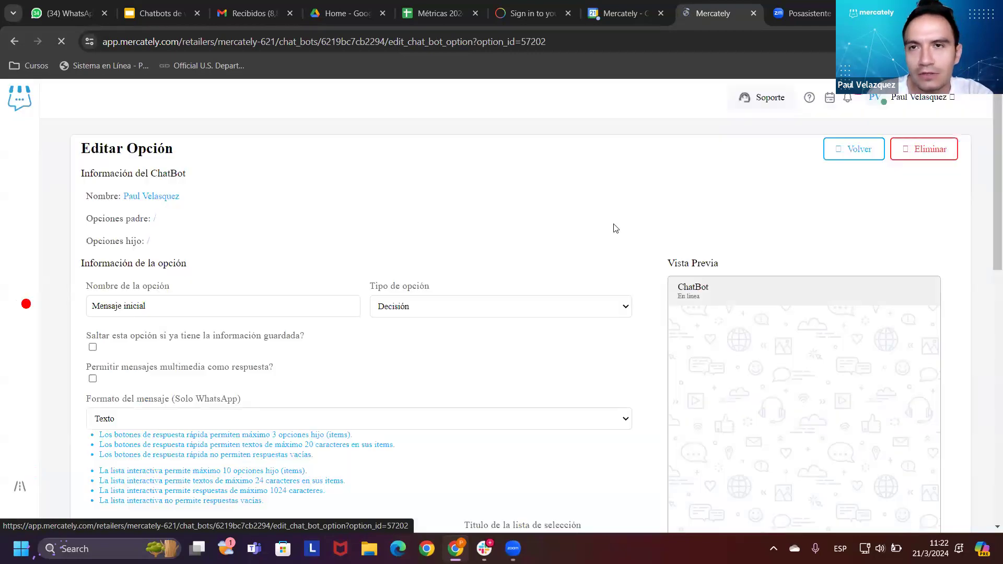
scroll(282, 198, "down", 3)
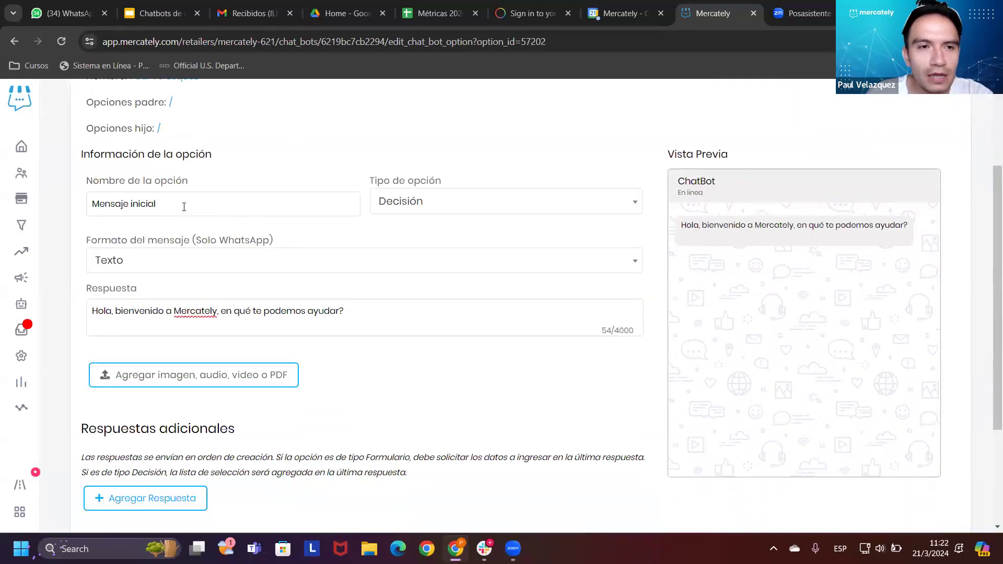
left_click_drag(184, 206, 65, 208)
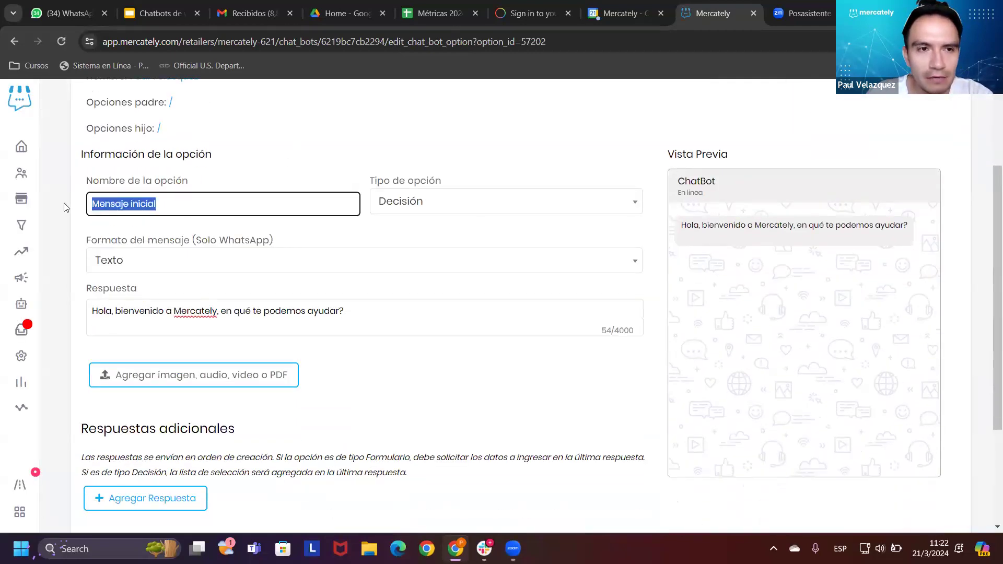
triple_click(262, 310)
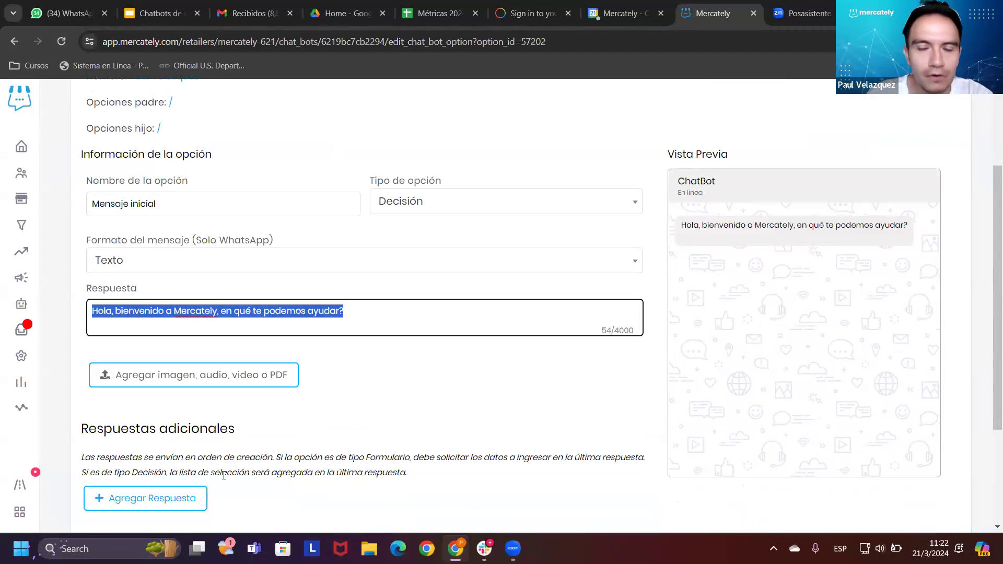
scroll(378, 484, "down", 3)
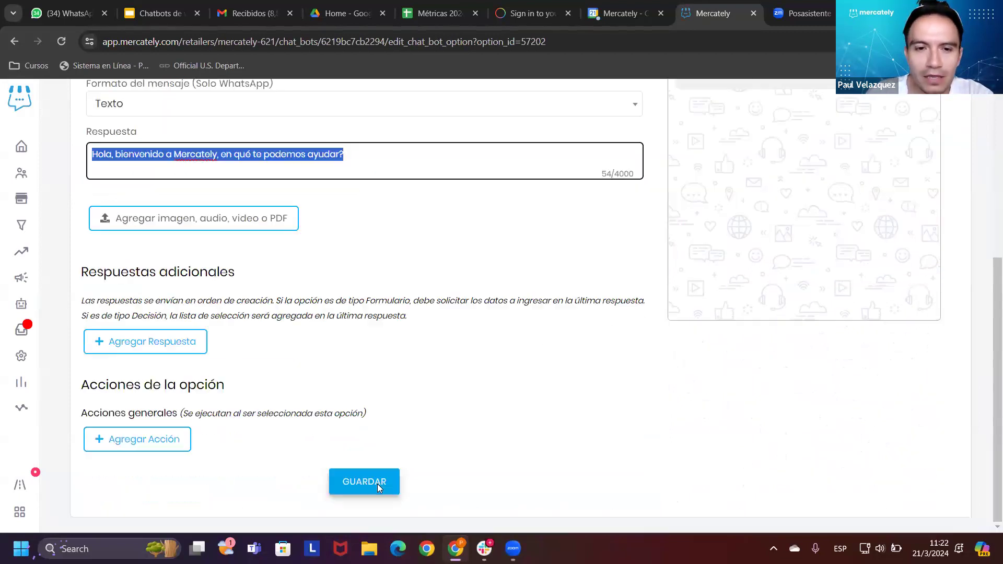
left_click(377, 483)
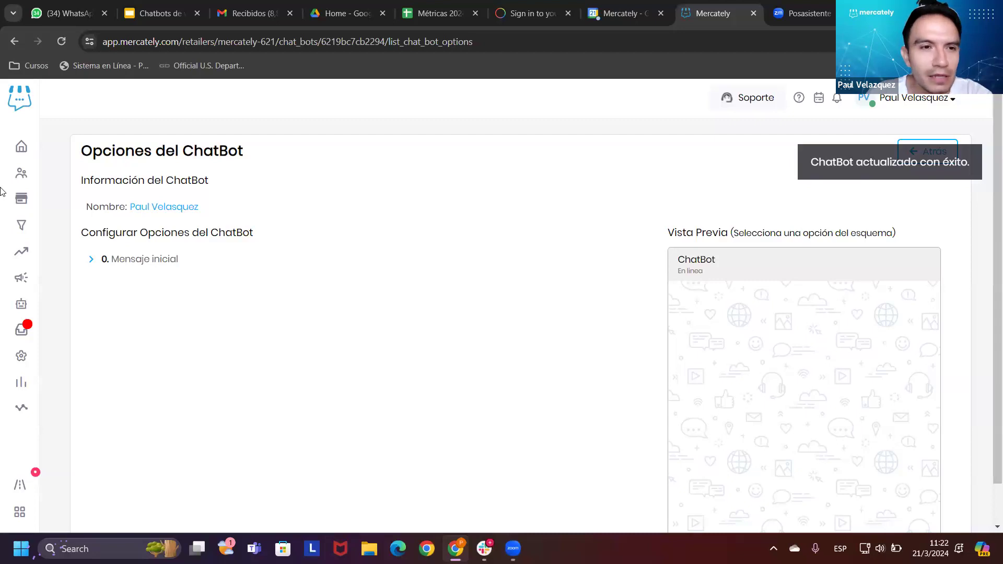
mouse_move(132, 263)
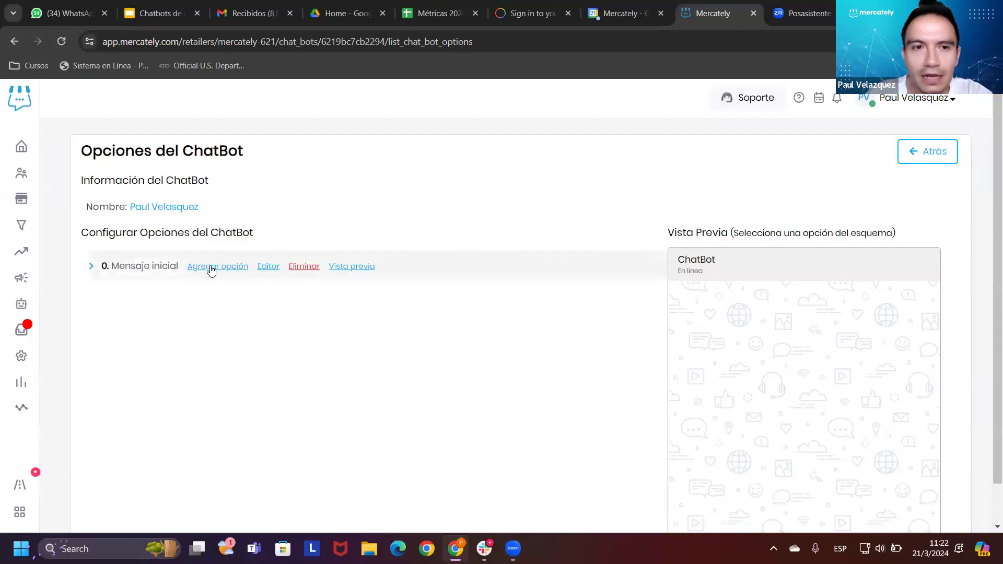
left_click(360, 270)
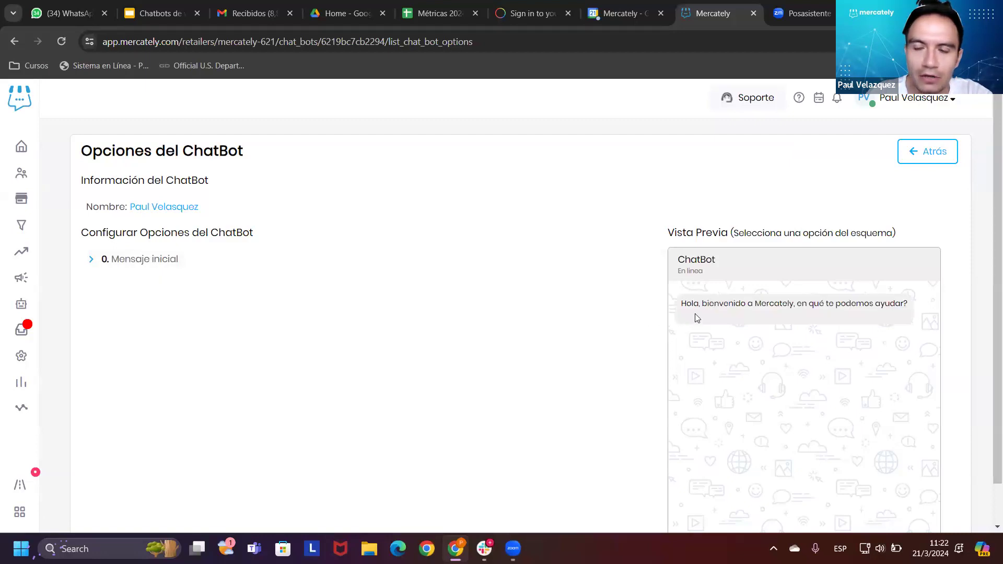
Step: Add a child option named "Redes sociales" under Mensaje inicial, save it, and preview it in the simulated chat
mouse_move(213, 272)
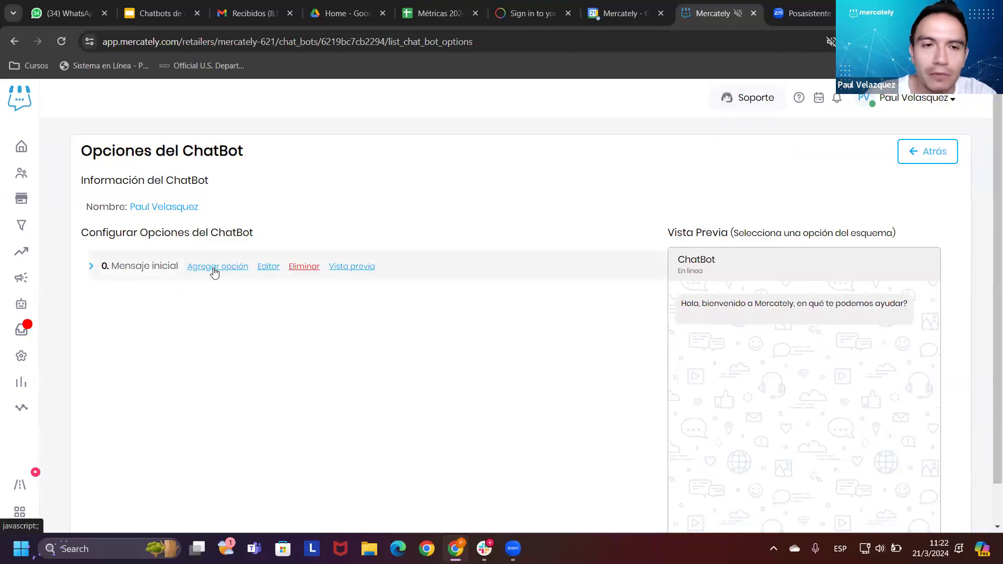
left_click(228, 271)
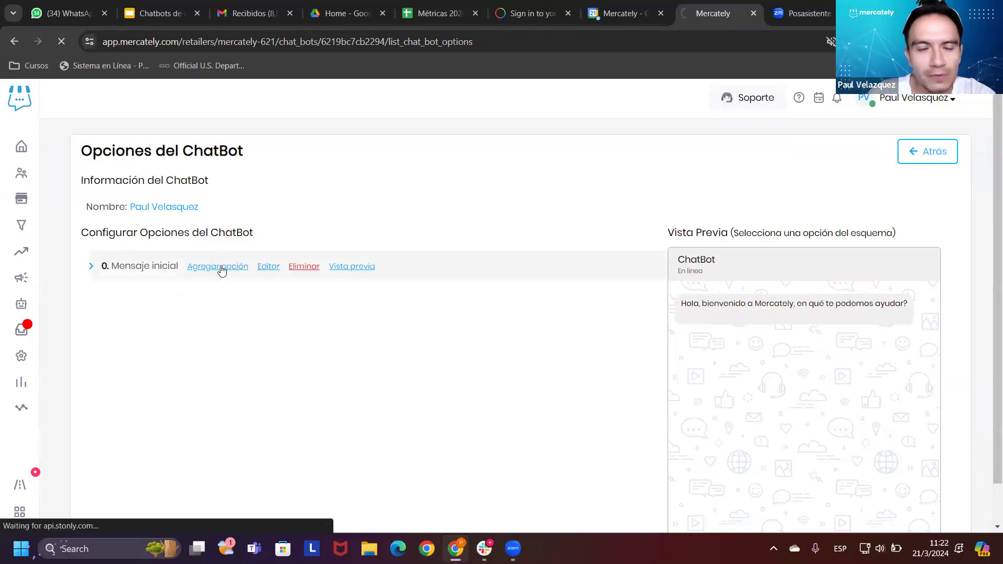
left_click(177, 302)
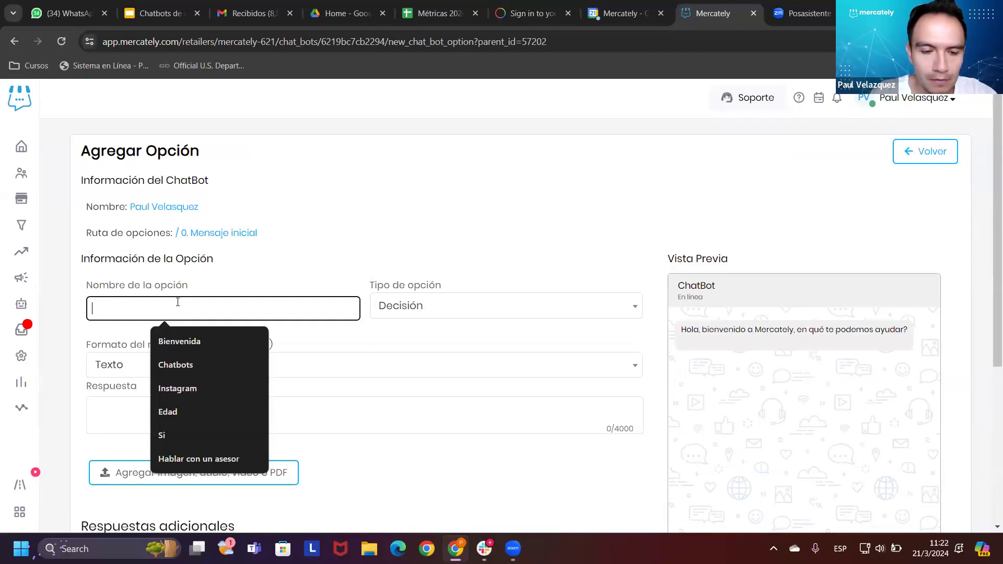
type("Redes")
type("iales")
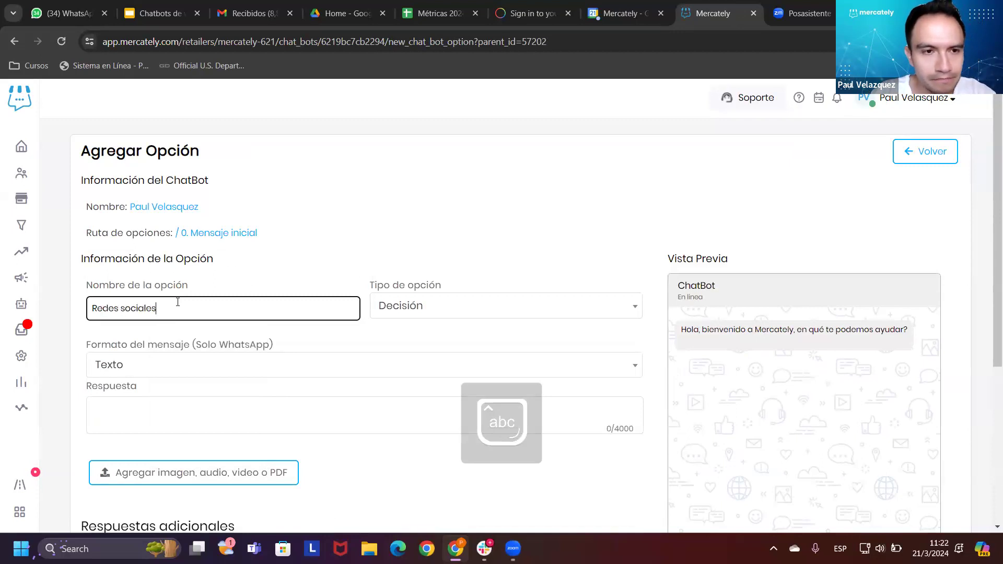
scroll(314, 271, "down", 5)
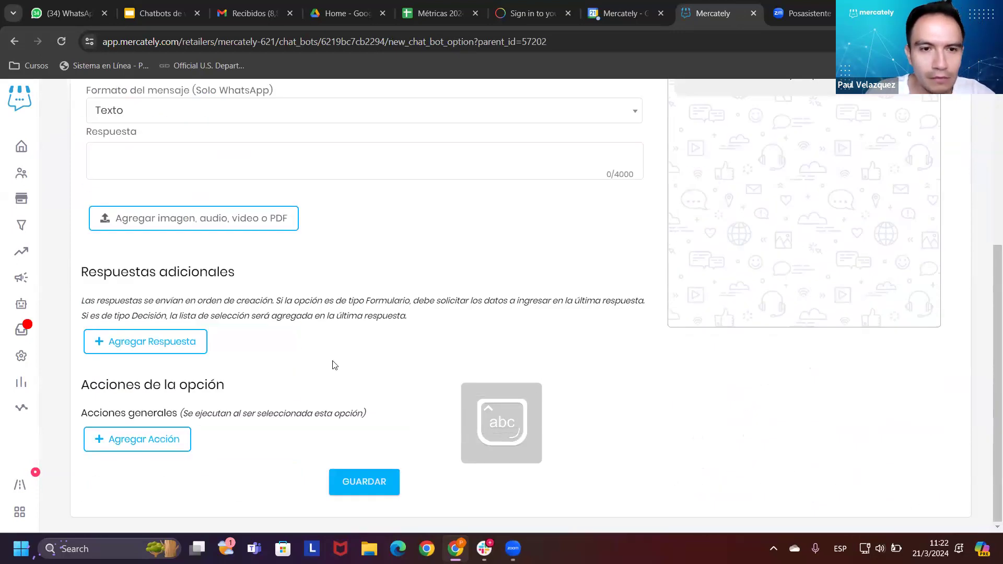
left_click(366, 478)
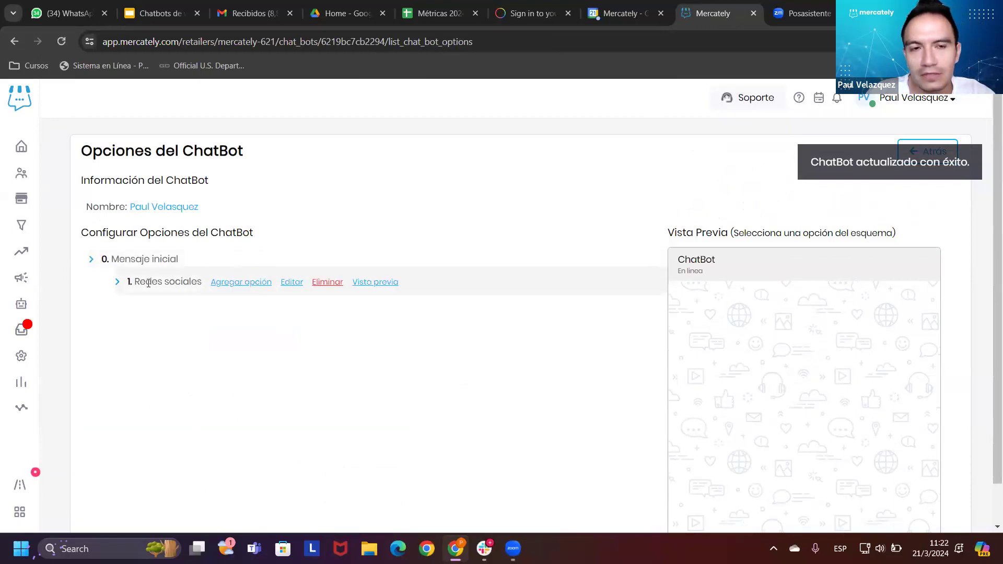
left_click(363, 284)
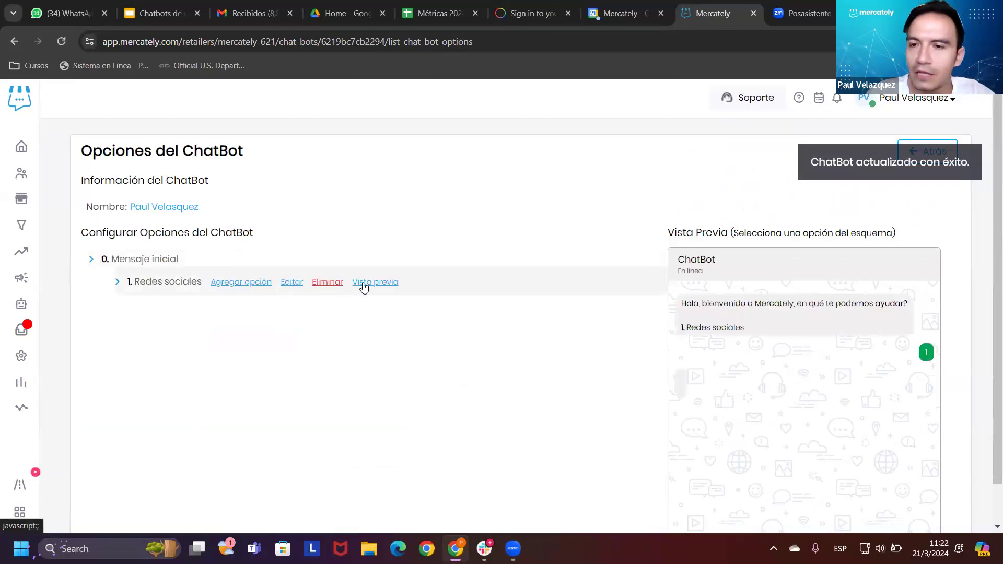
left_click_drag(690, 329, 680, 329)
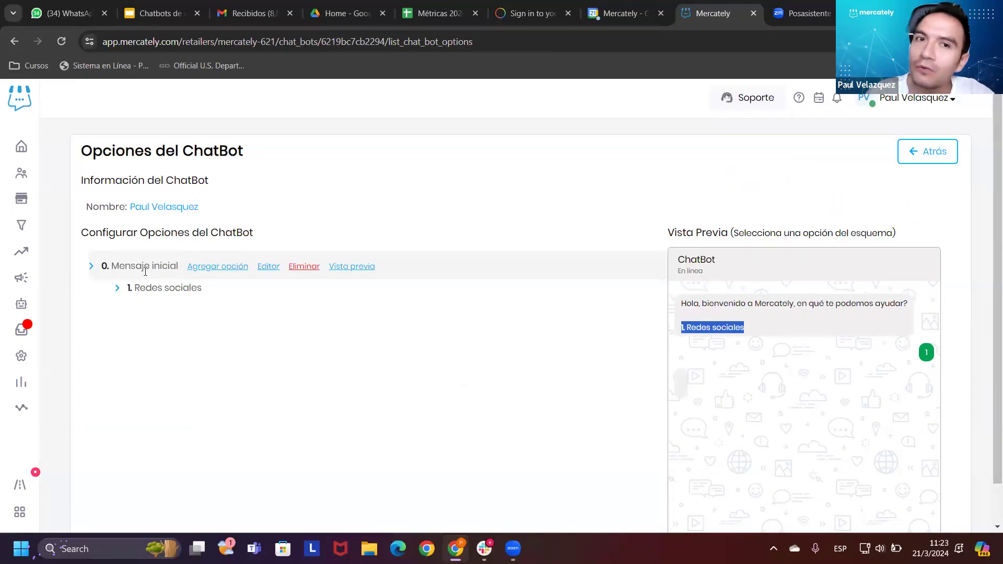
Step: Add a child option named "Vender mas" under Mensaje inicial, save it, and preview the initial message's option list
left_click(224, 272)
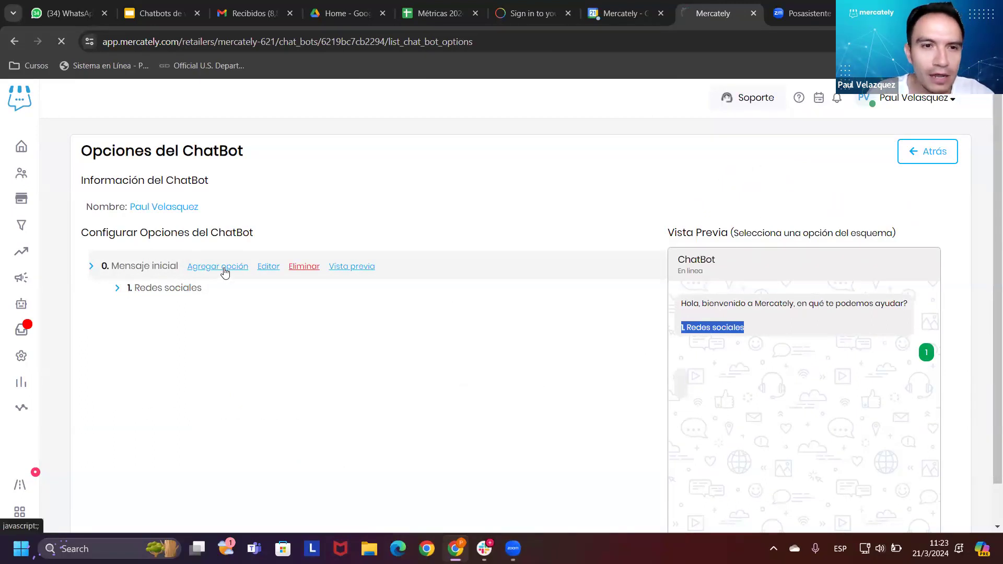
left_click(230, 312)
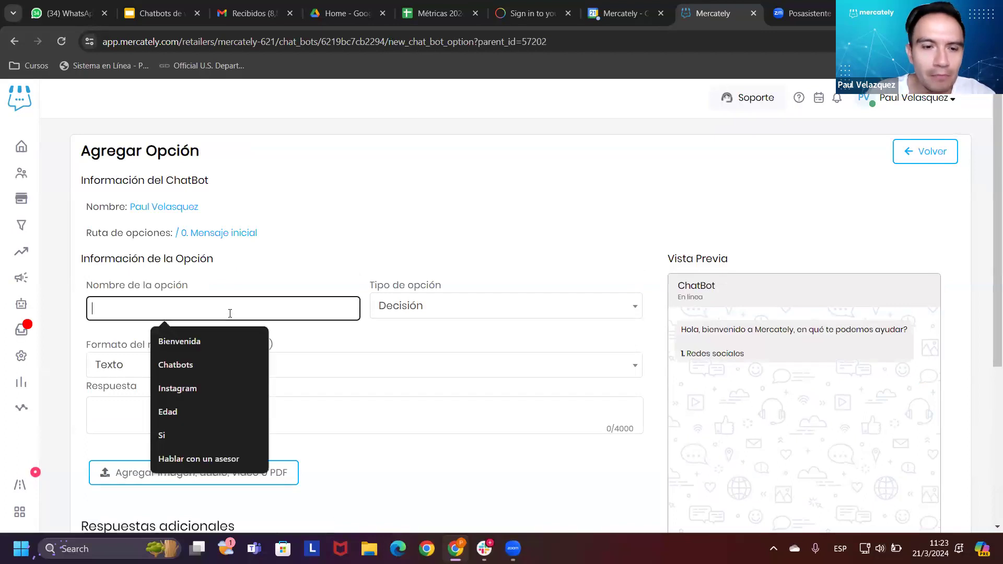
type("Vender mas")
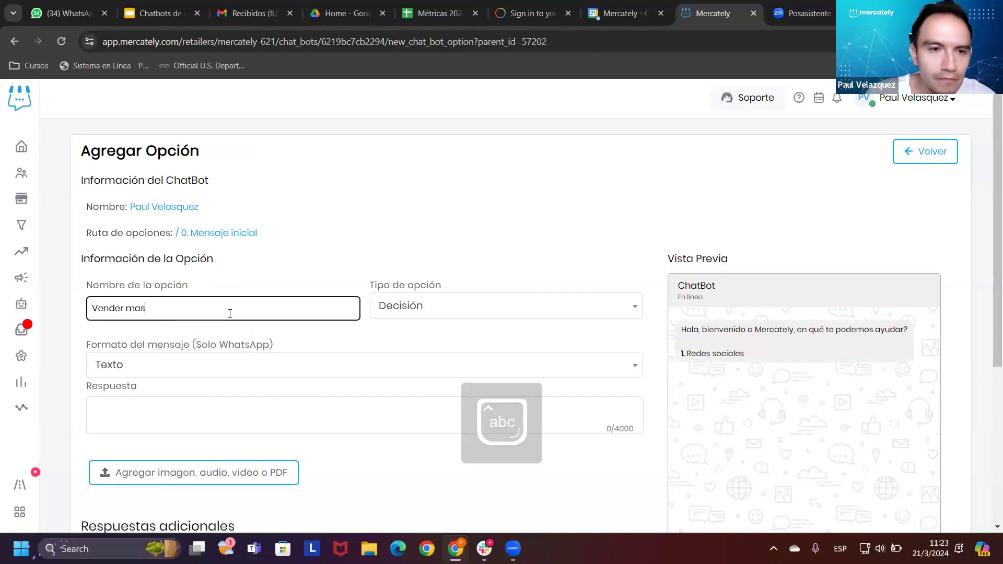
scroll(293, 355, "down", 5)
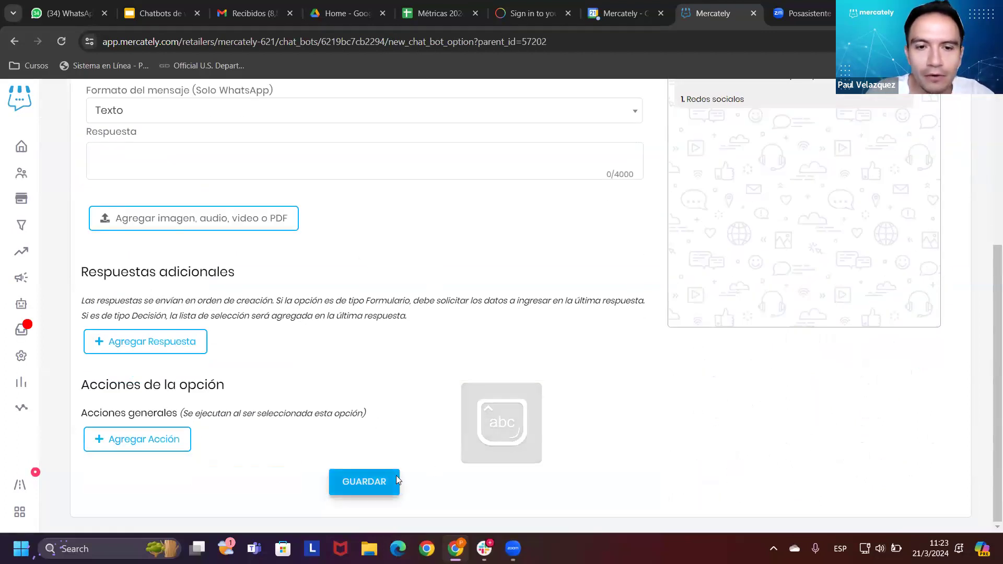
left_click(397, 480)
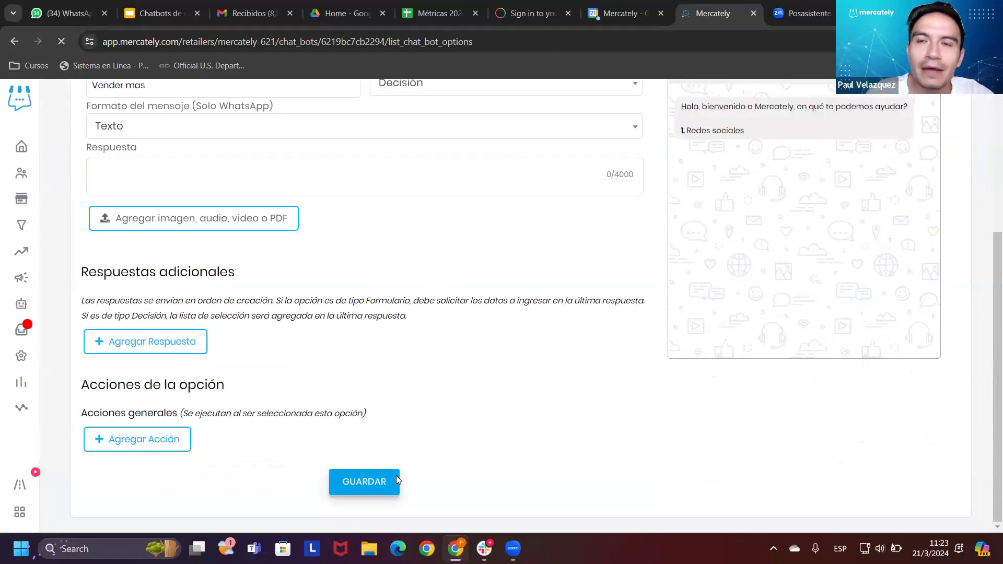
mouse_move(167, 256)
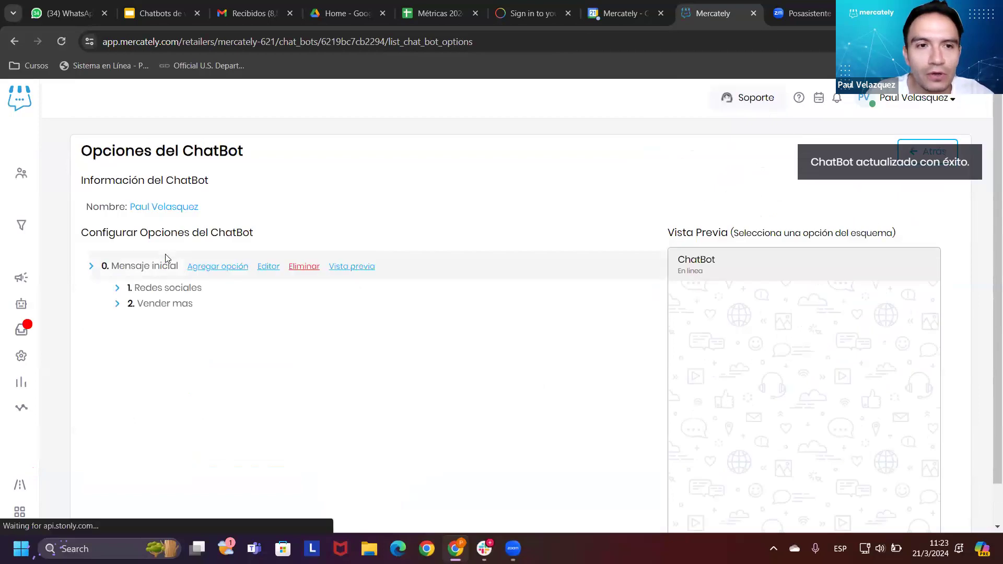
left_click(366, 268)
left_click_drag(680, 303, 905, 349)
left_click(391, 306)
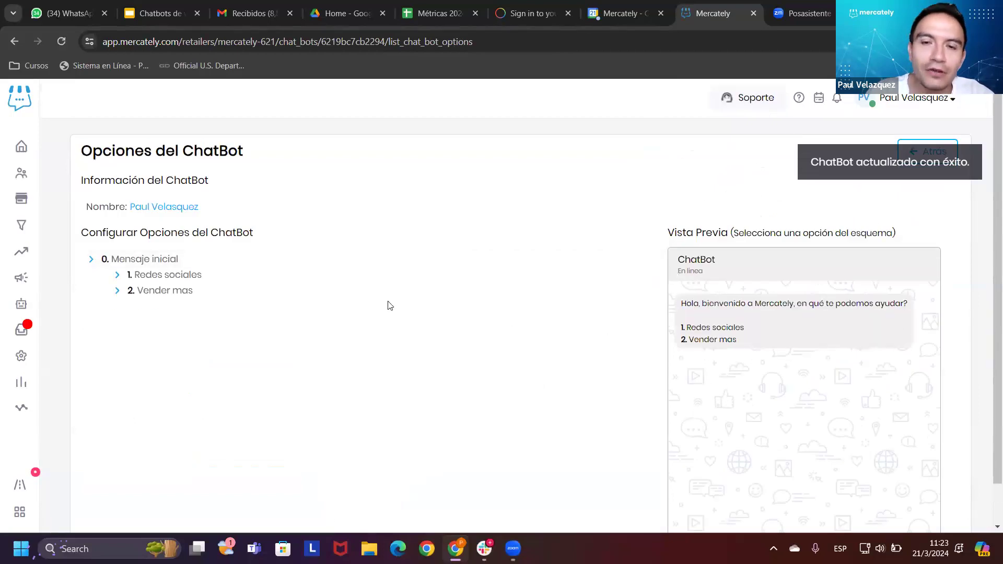
Step: Add a child option named "Hablar con un asesor" under Mensaje inicial, save it, and preview the initial message in the simulated chat
mouse_move(176, 266)
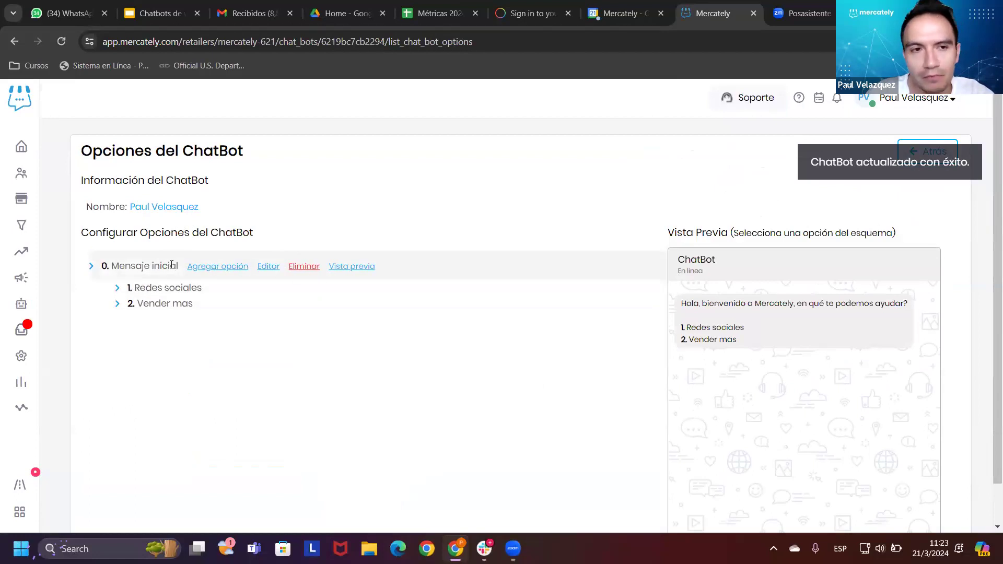
left_click(228, 267)
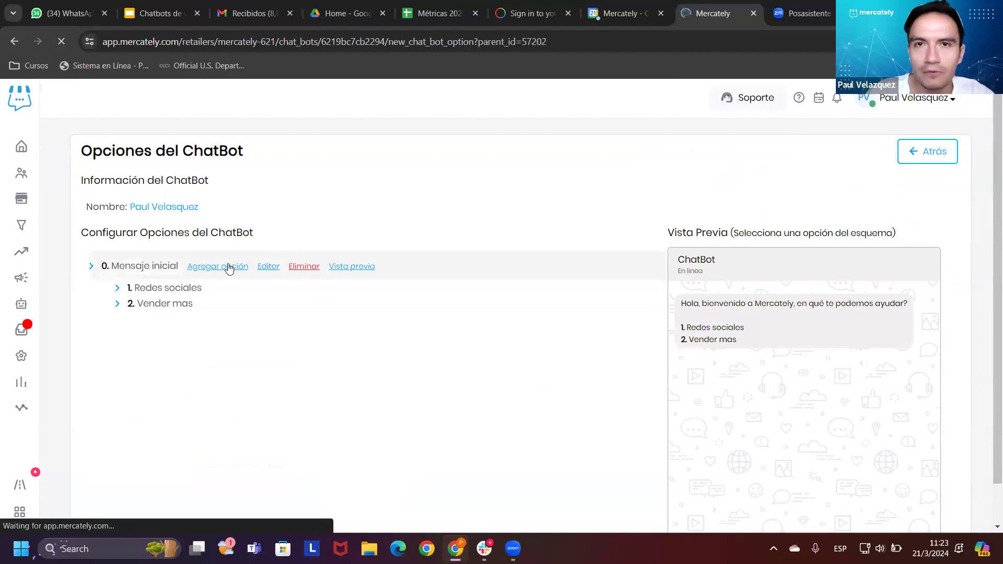
left_click(212, 311)
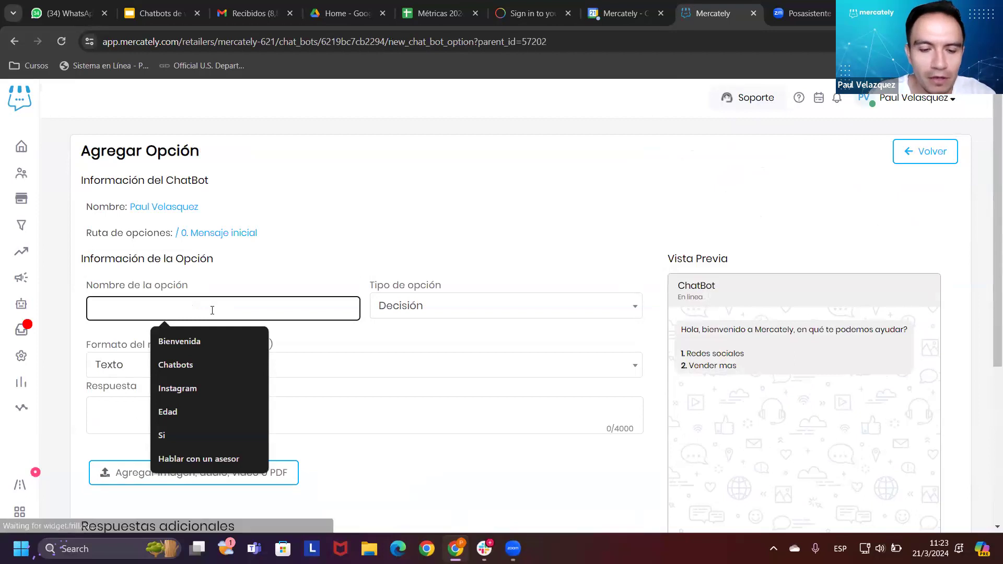
type("Hablar con un asesor")
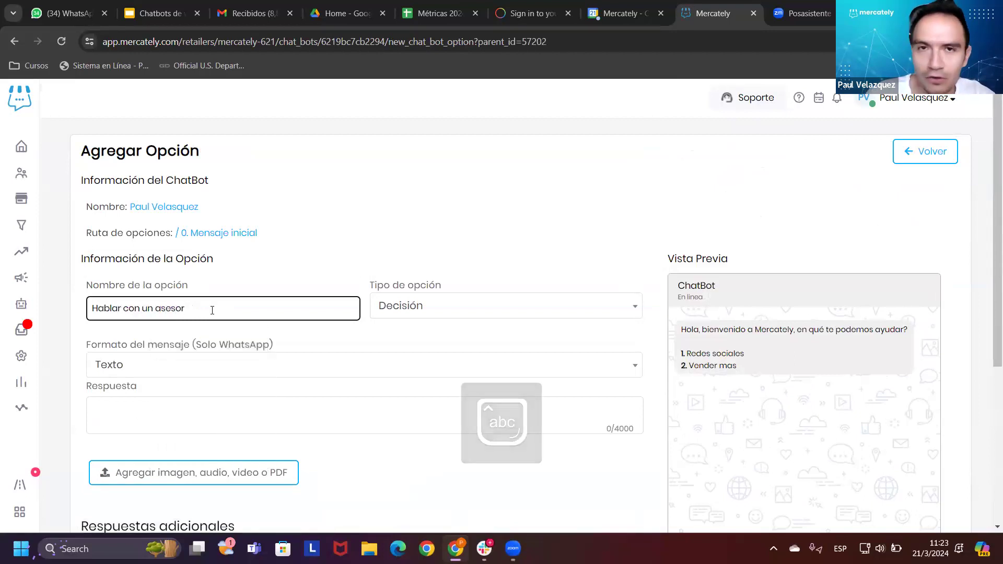
scroll(253, 302, "down", 5)
left_click(376, 479)
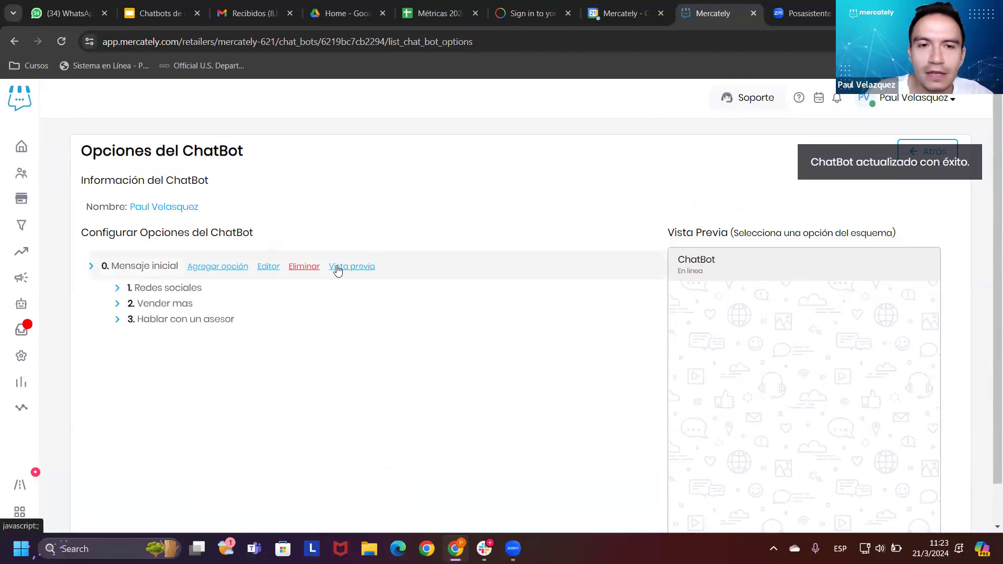
left_click(337, 266)
left_click_drag(708, 303, 864, 296)
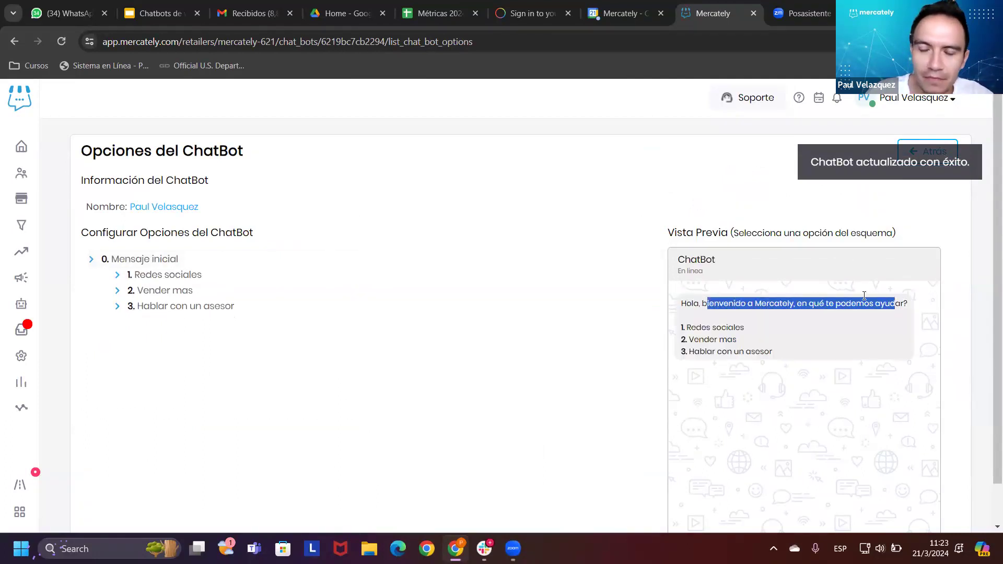
left_click_drag(688, 328, 784, 362)
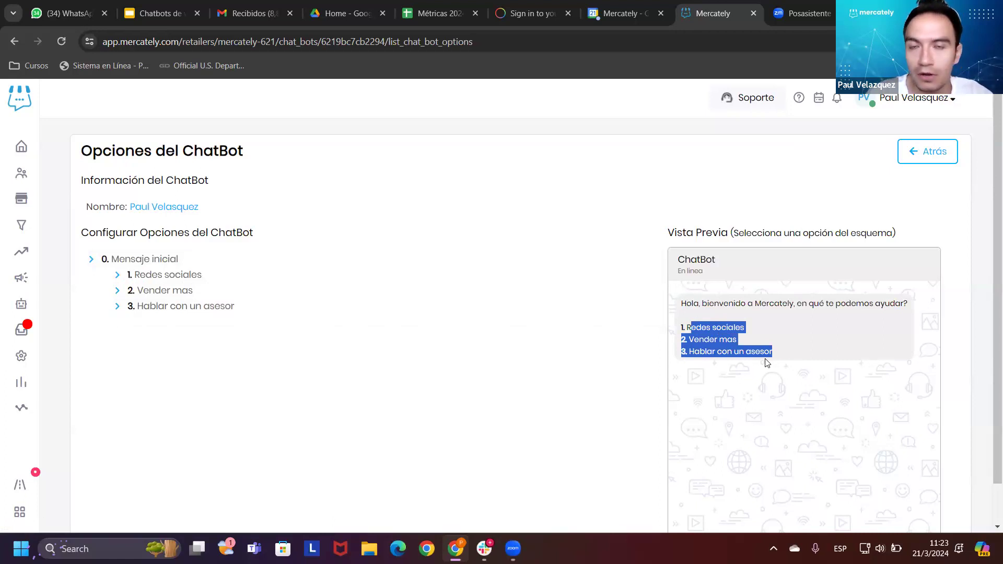
left_click(792, 338)
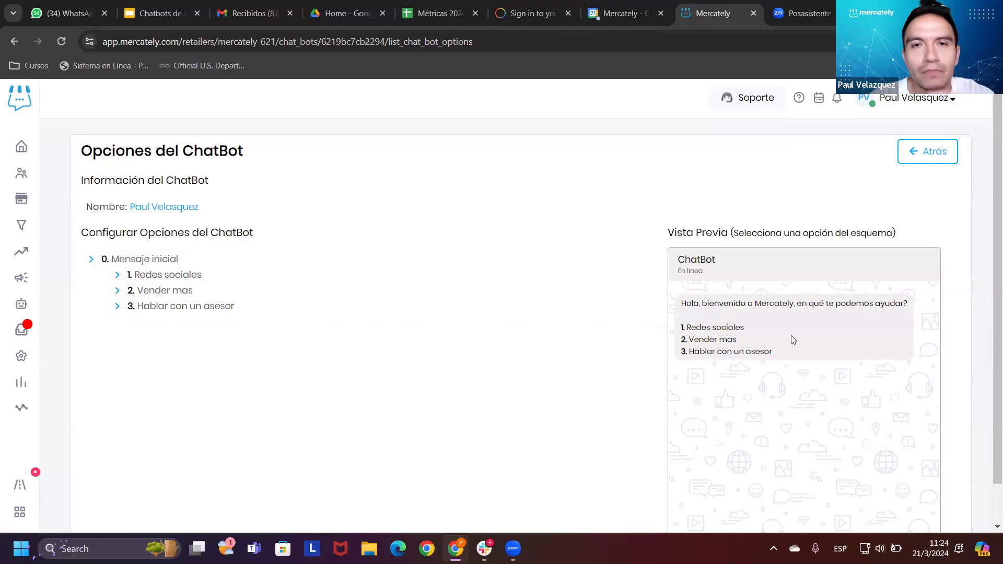
Step: Preview the Hablar con un asesor option and examine how its selection appears in the simulated chat
mouse_move(293, 323)
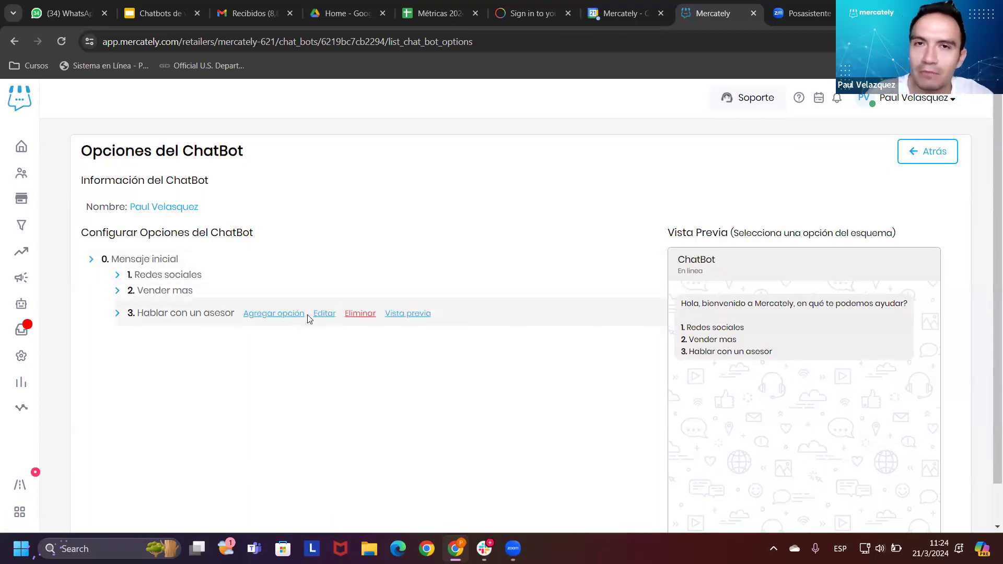
left_click(411, 313)
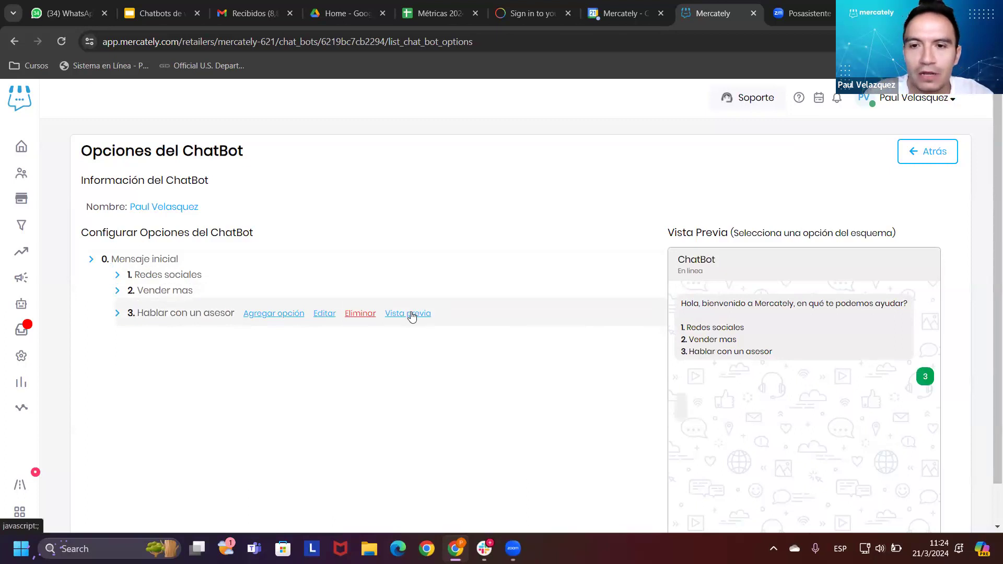
triple_click(775, 349)
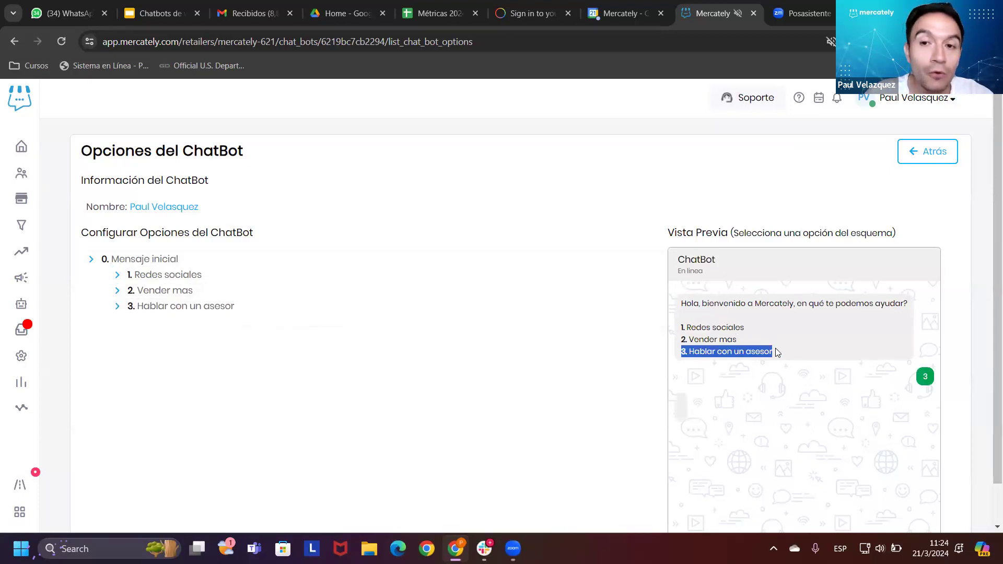
Step: Add a child option named "Ventas" under Hablar con un asesor and save it
mouse_move(276, 313)
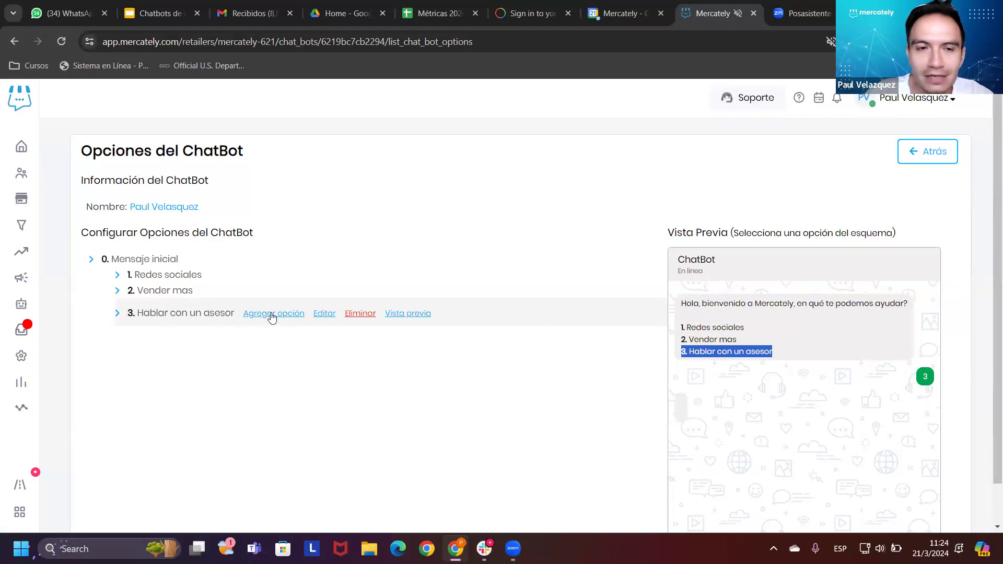
left_click(272, 316)
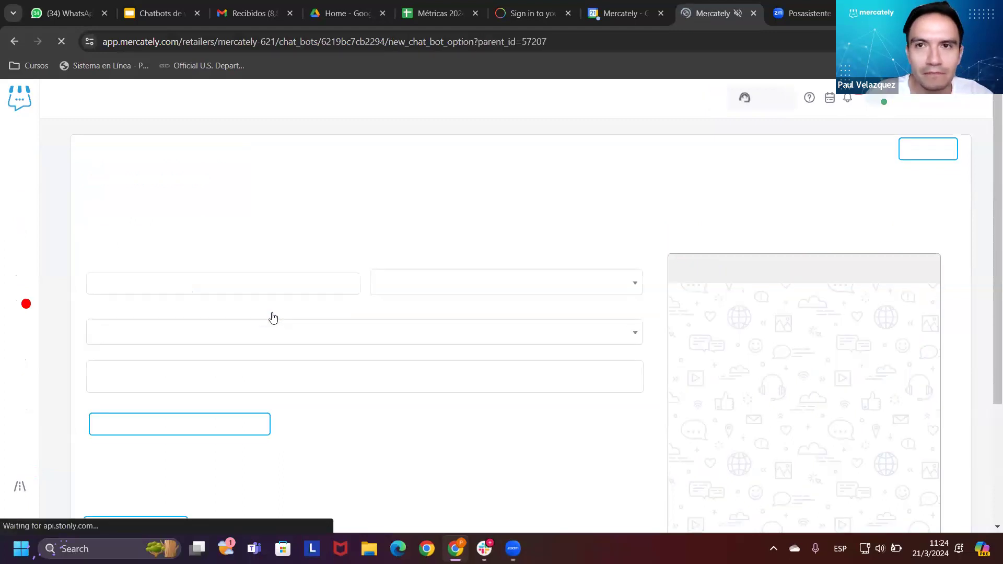
left_click(197, 300)
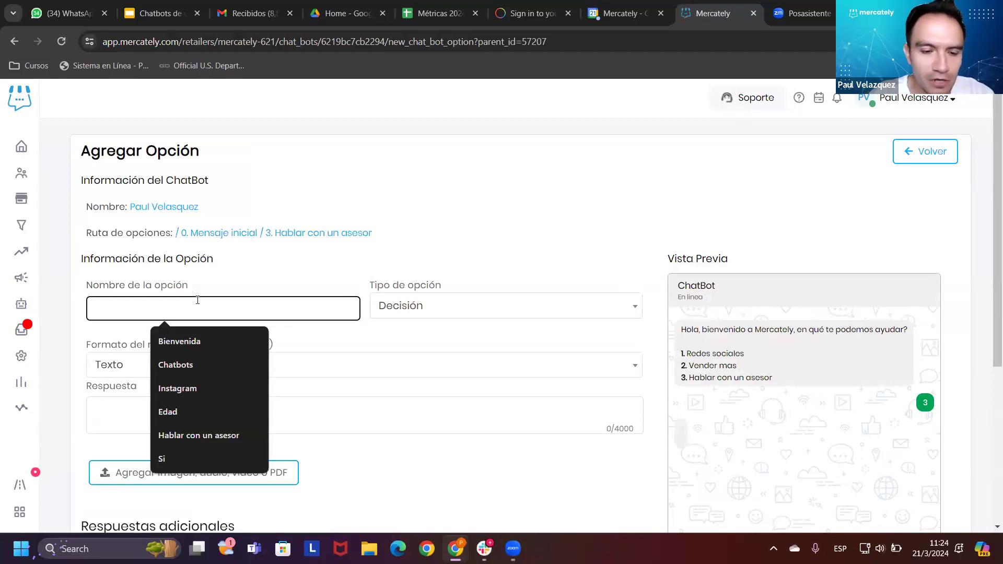
type("Ventas")
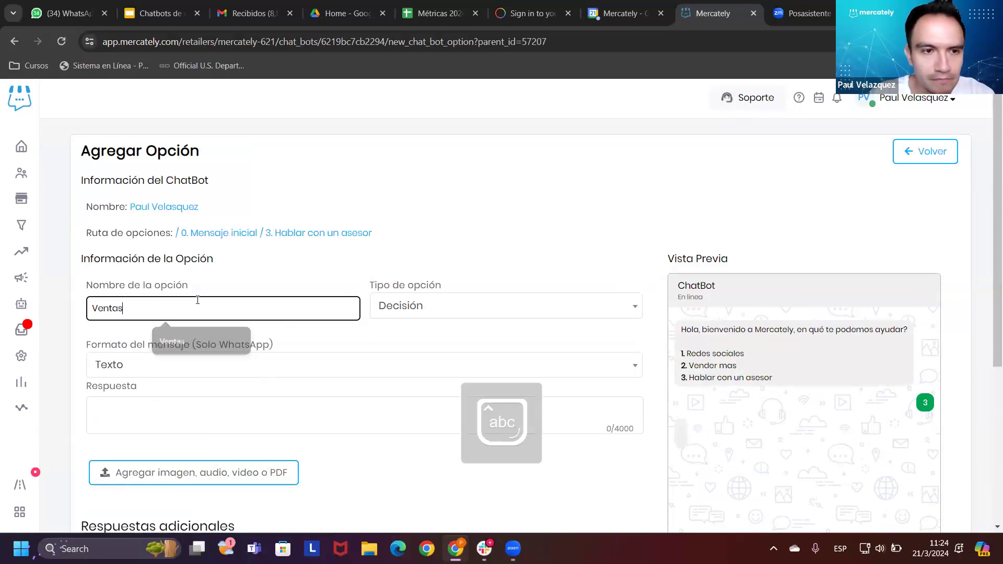
scroll(198, 300, "down", 5)
left_click(335, 473)
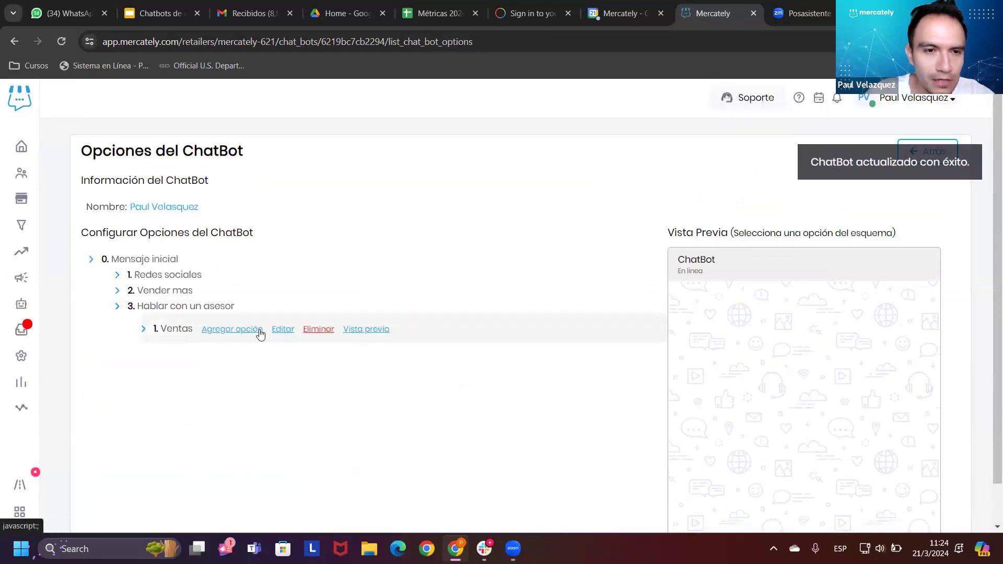
Step: Add a second child option named "Logistica" under Hablar con un asesor and save it
left_click(260, 334)
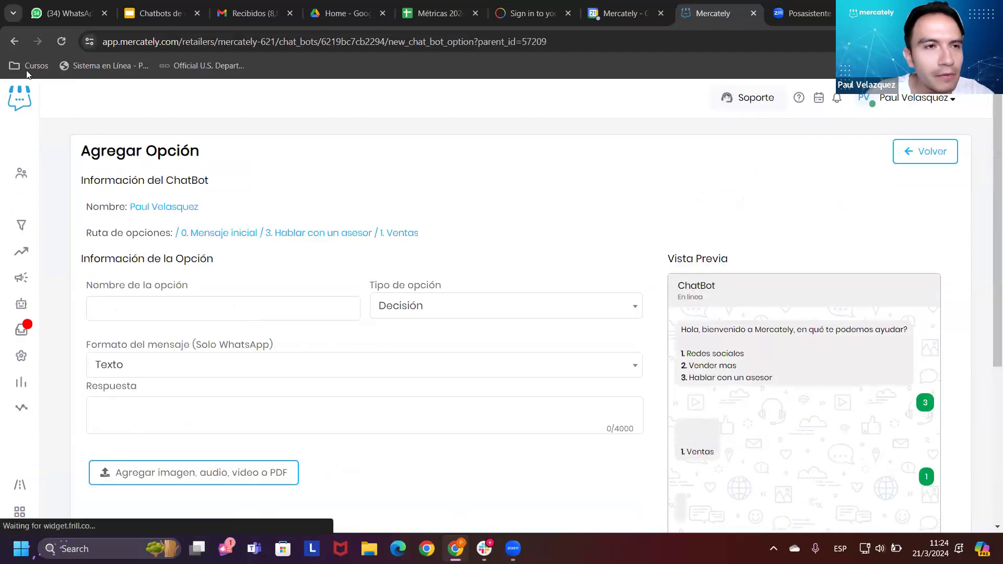
left_click(14, 41)
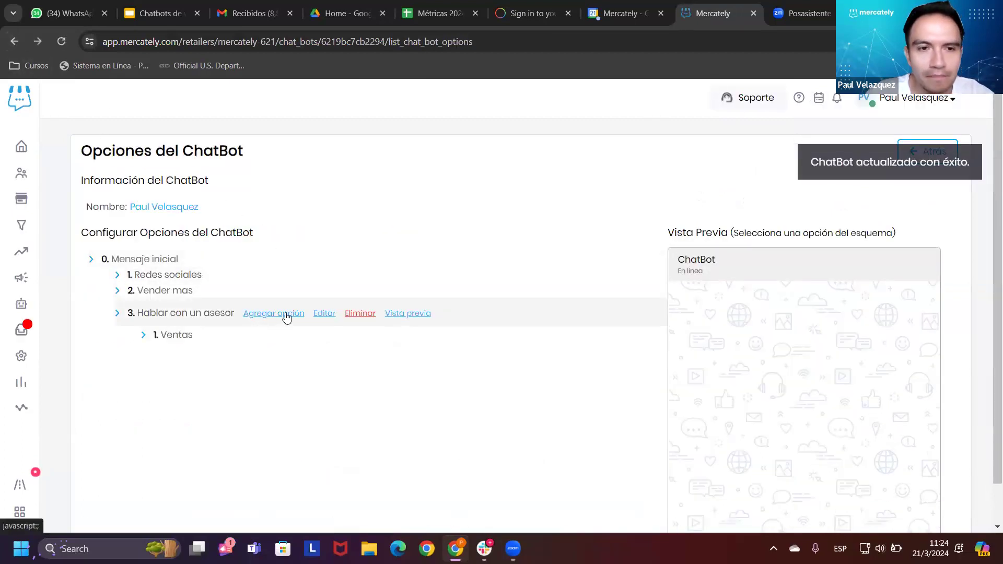
left_click(286, 316)
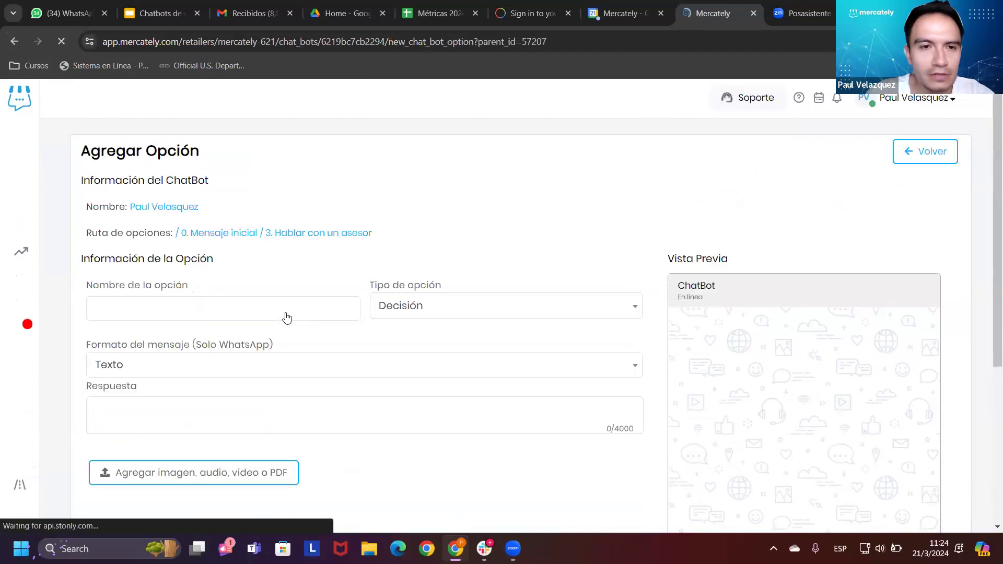
left_click(280, 309)
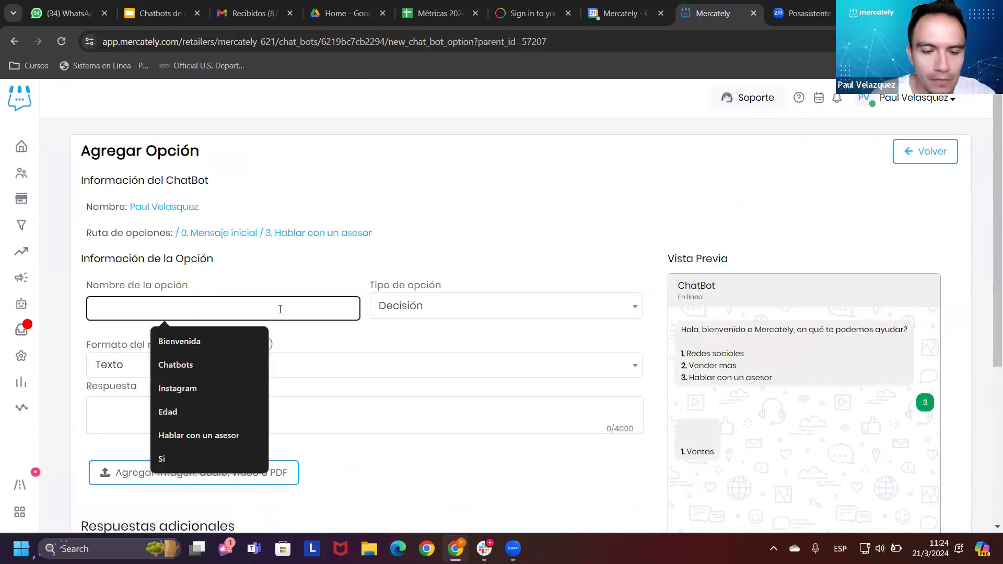
type("Logisti")
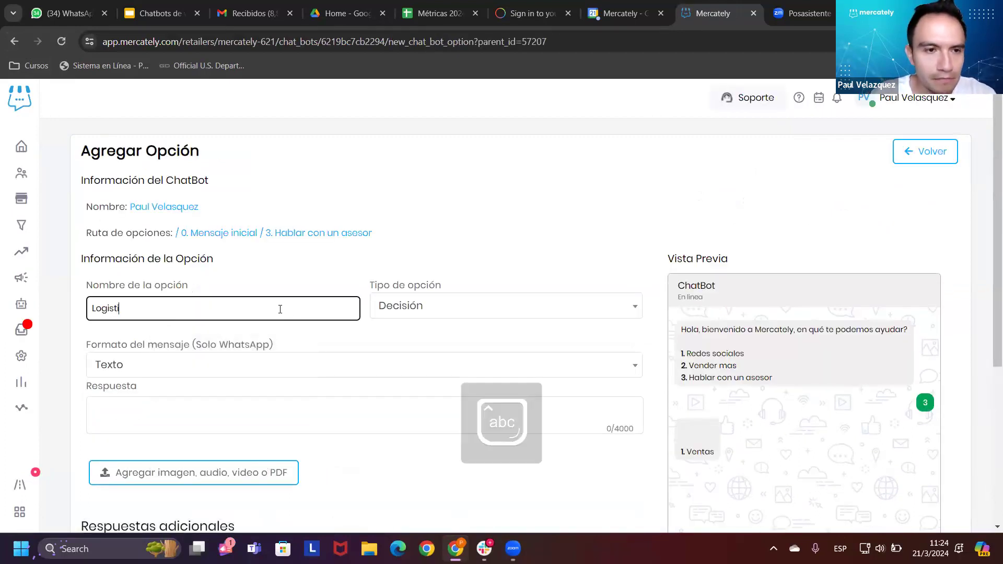
scroll(280, 309, "down", 5)
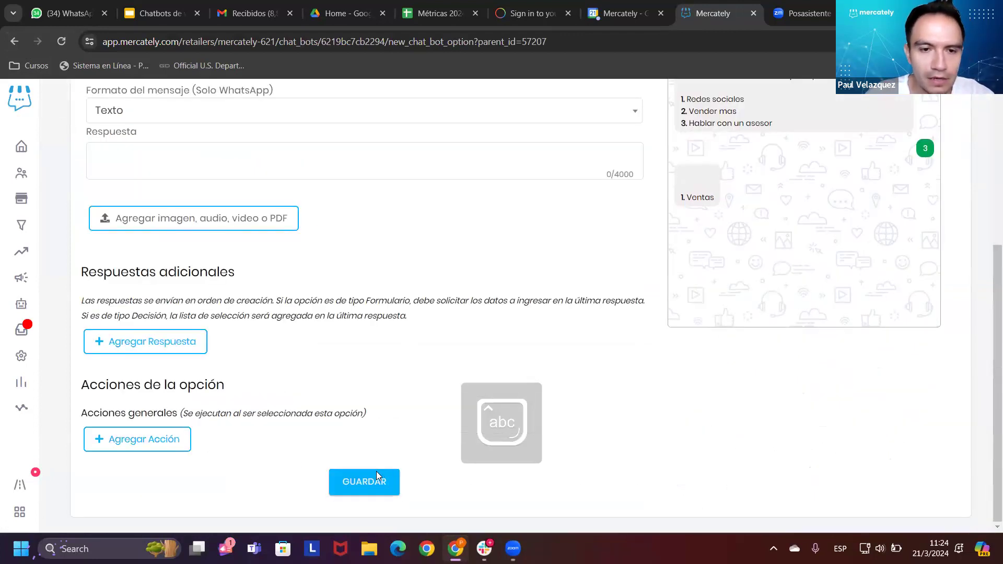
left_click(375, 473)
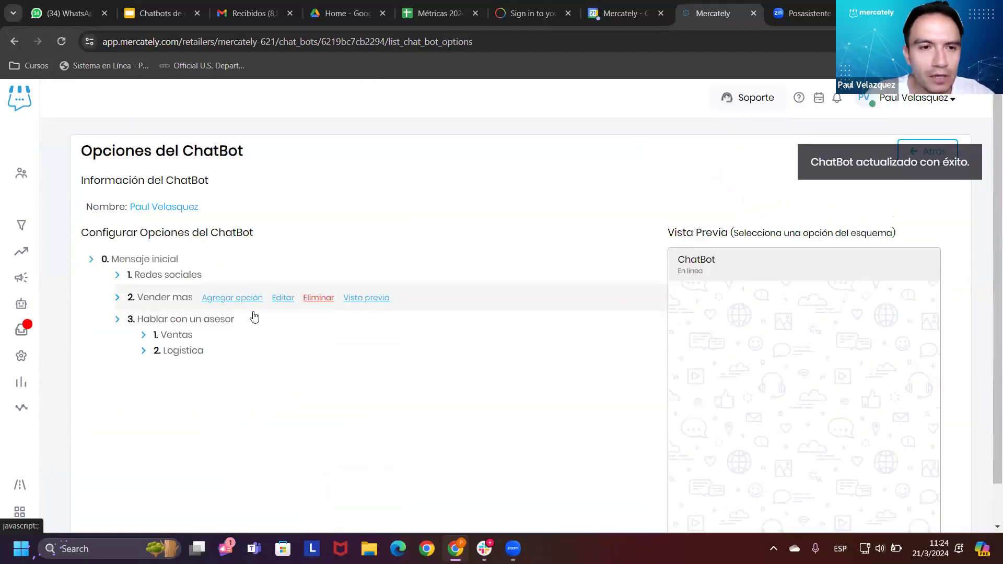
Step: Add a third child option named "Soporte" under Hablar con un asesor, save it, and preview that submenu in the simulated chat
left_click(271, 313)
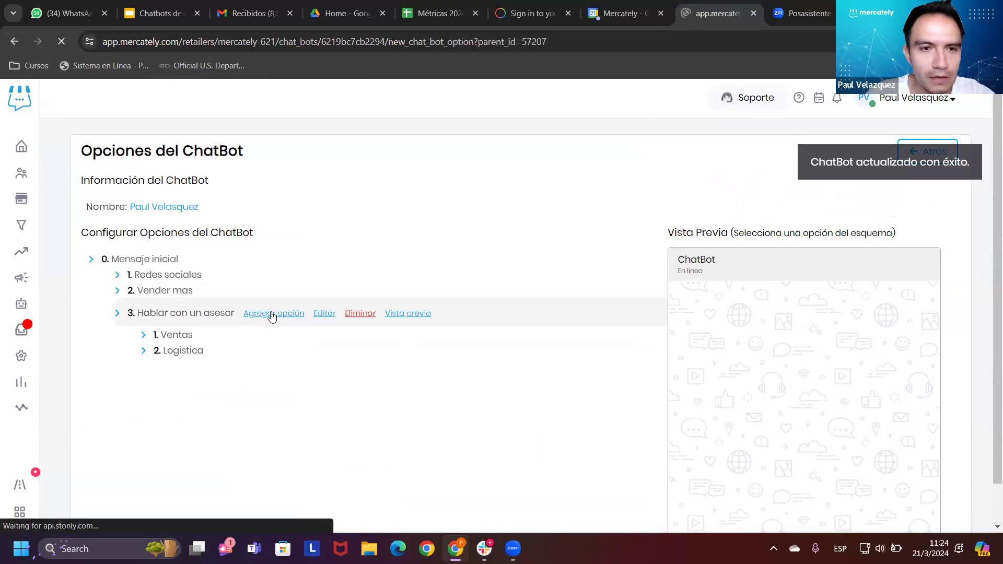
left_click(251, 311)
type("Sopor")
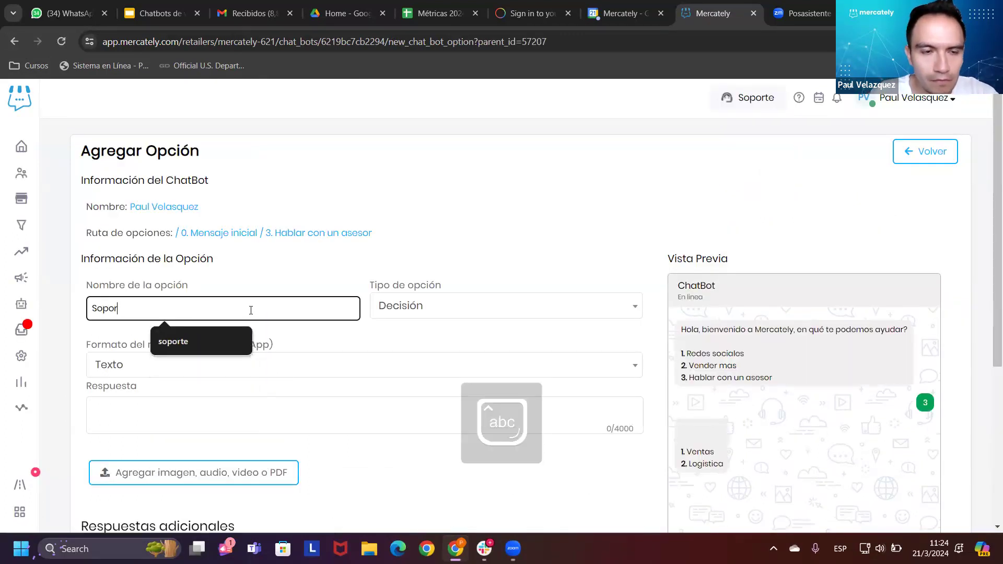
scroll(414, 428, "down", 5)
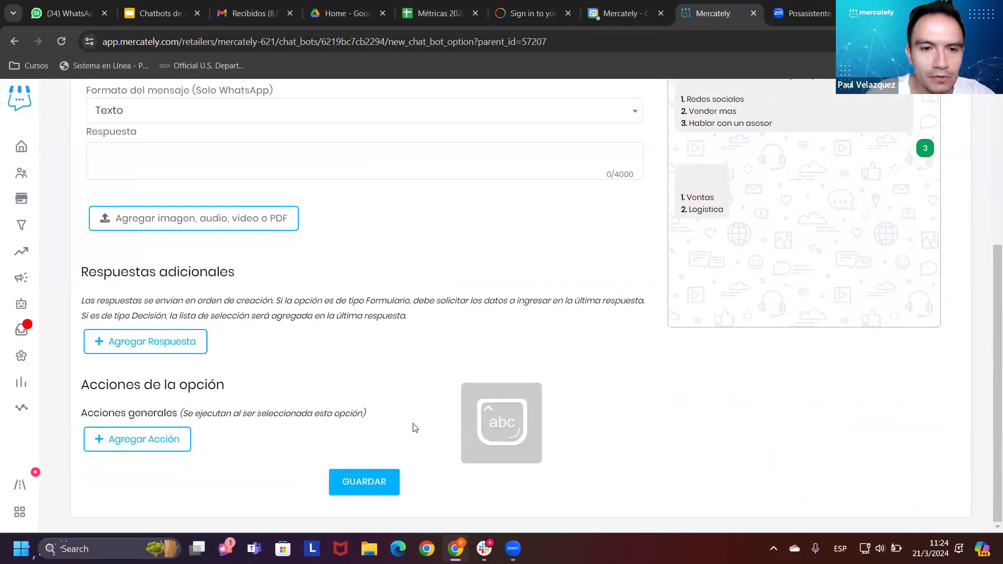
left_click(366, 476)
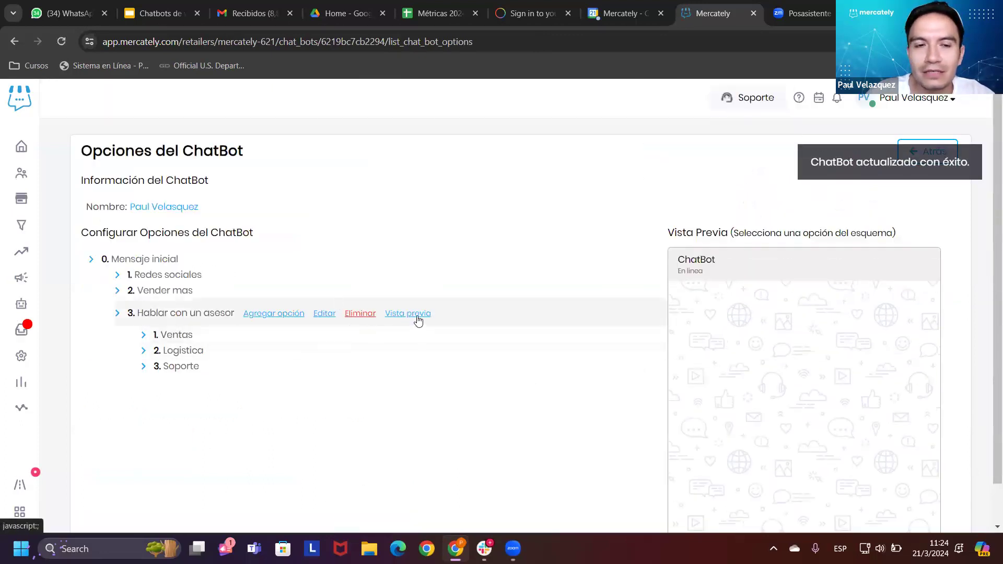
left_click(418, 320)
mouse_move(251, 336)
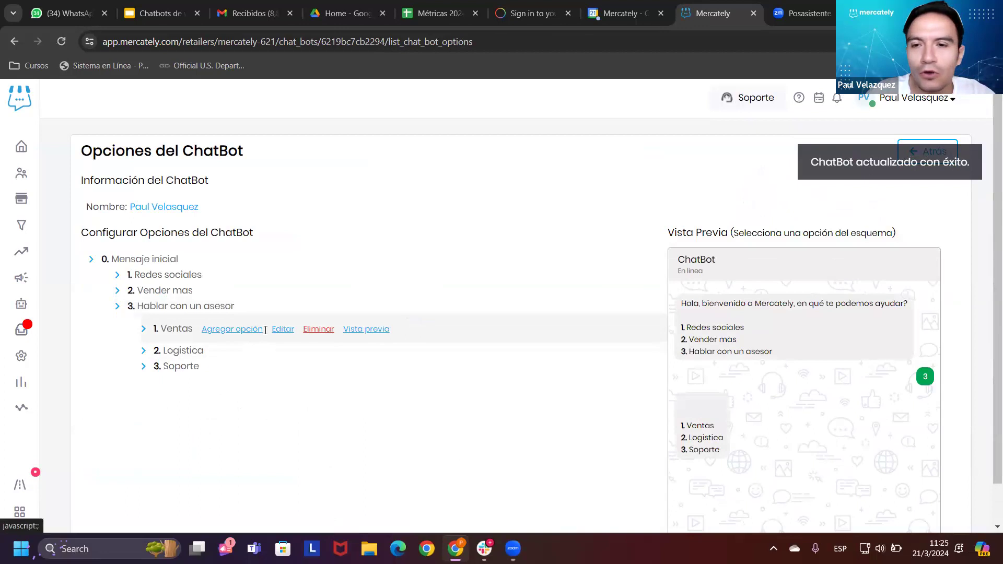
mouse_move(251, 366)
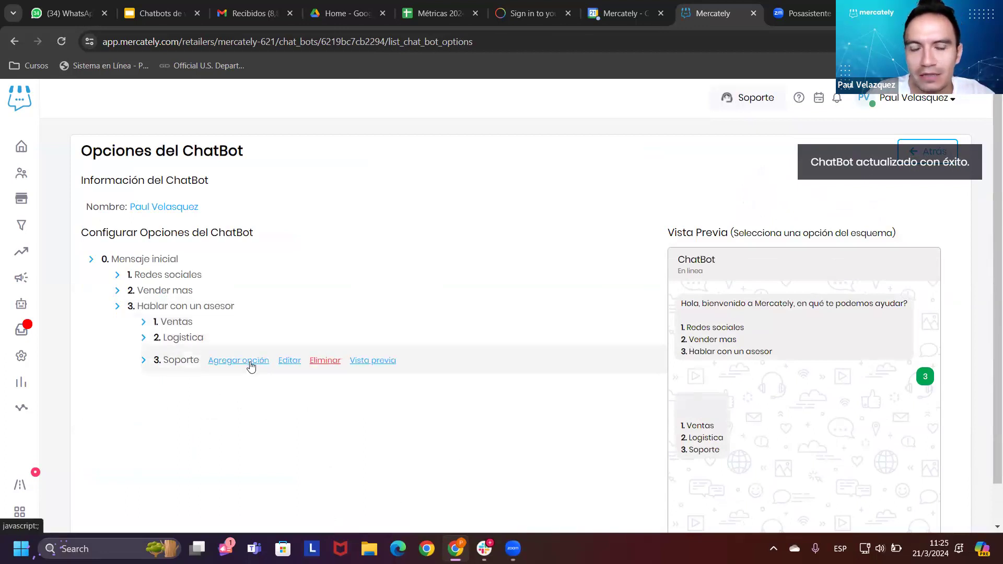
left_click_drag(686, 428, 725, 454)
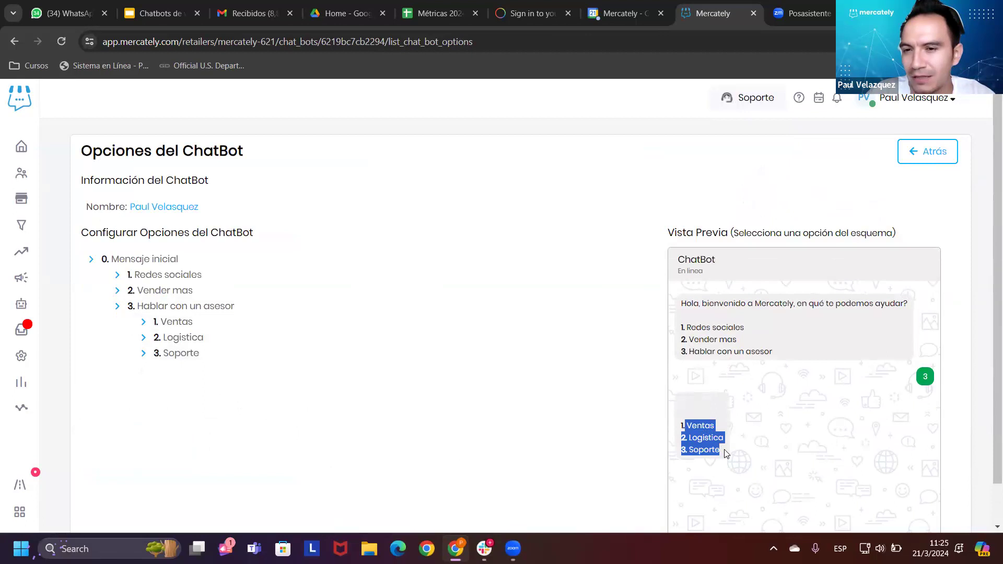
left_click(704, 410)
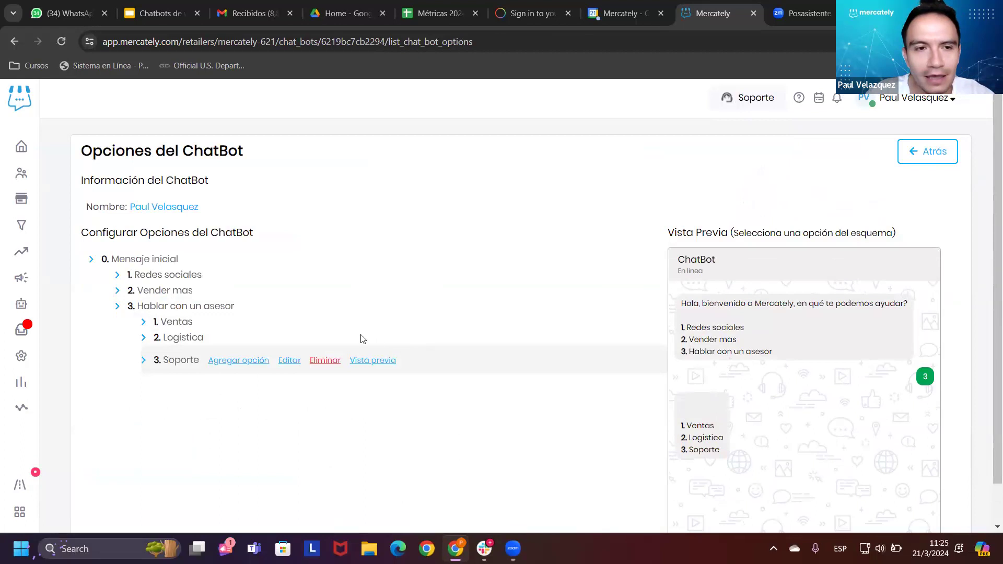
Step: Set Hablar con un asesor's response to "Con mucho gusto, para derivarte con un asesor, por favor coménta con qué área de trabajo deseas comunicarte:" and save it
left_click(329, 314)
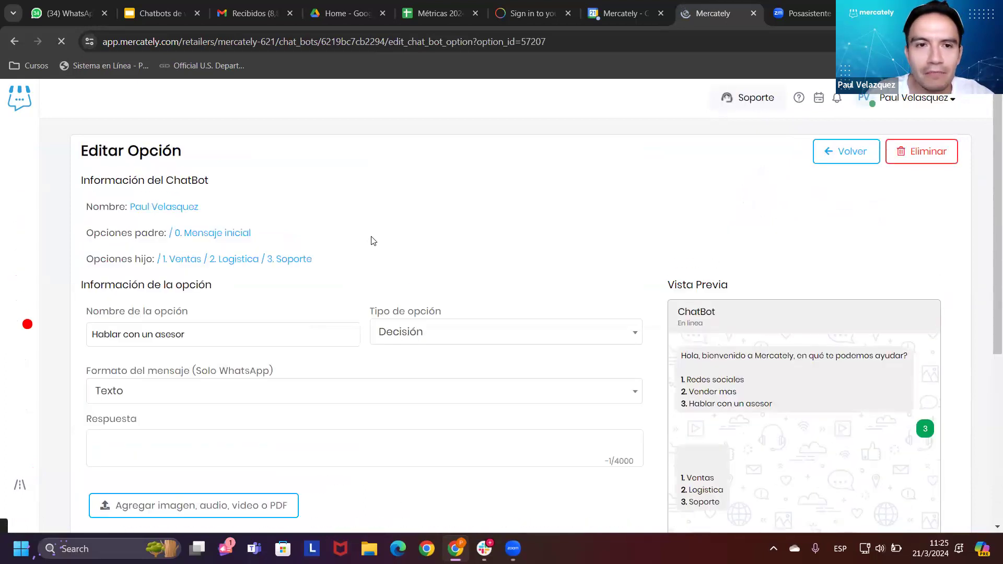
scroll(373, 240, "down", 2)
left_click_drag(93, 290, 143, 295)
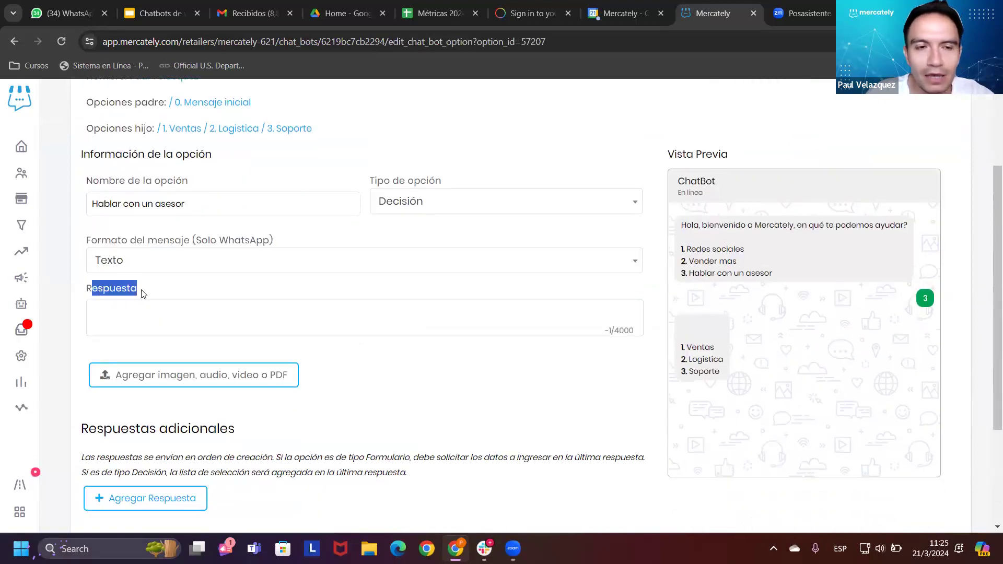
left_click(155, 316)
type("C")
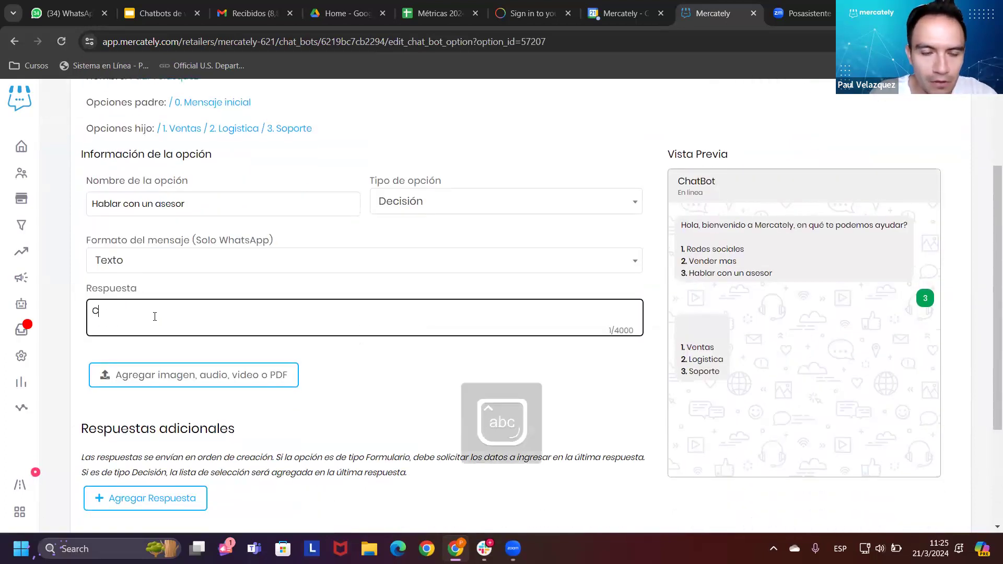
type("on mucho gusto, para deriv")
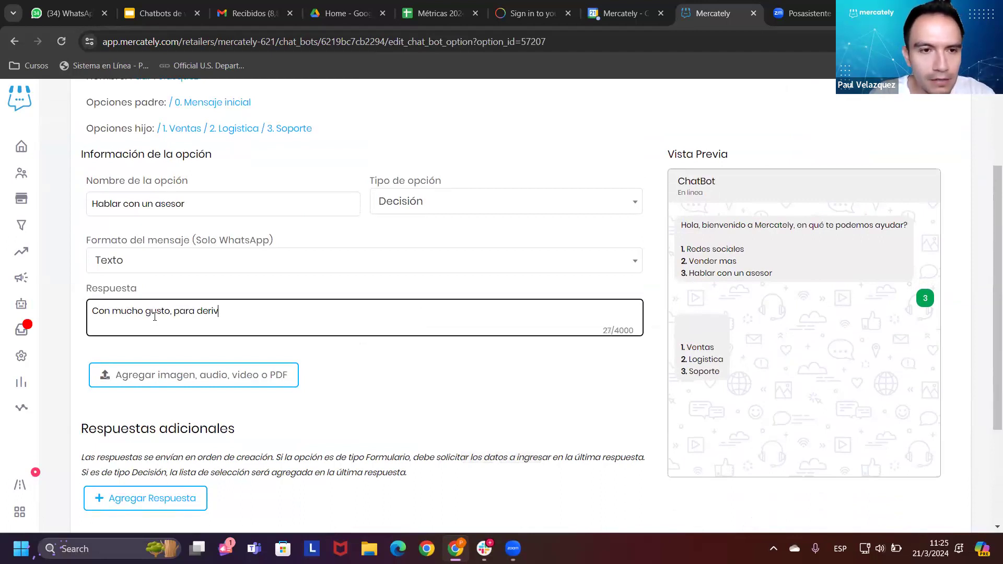
type("arte con un asesor, por f")
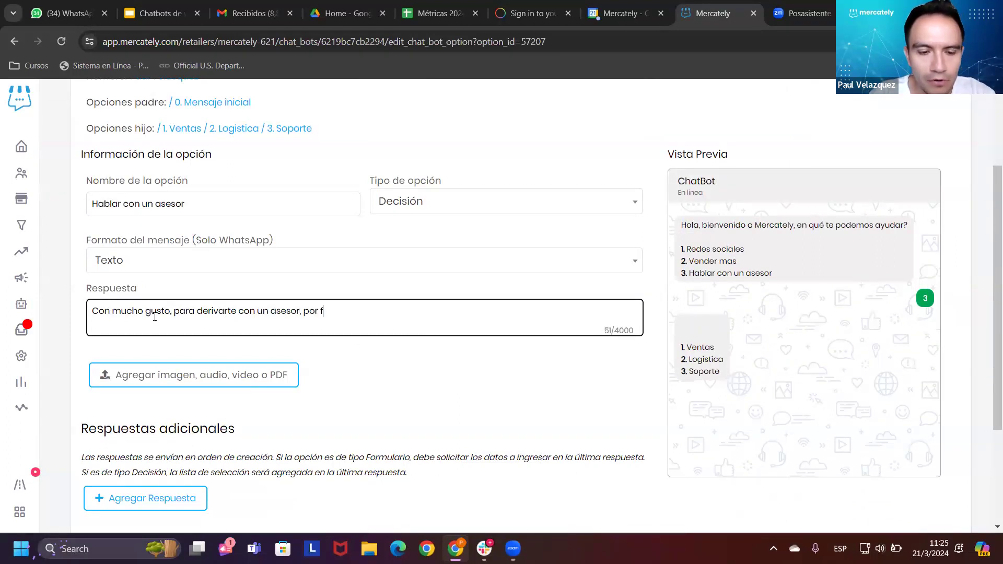
type("avor conménta con")
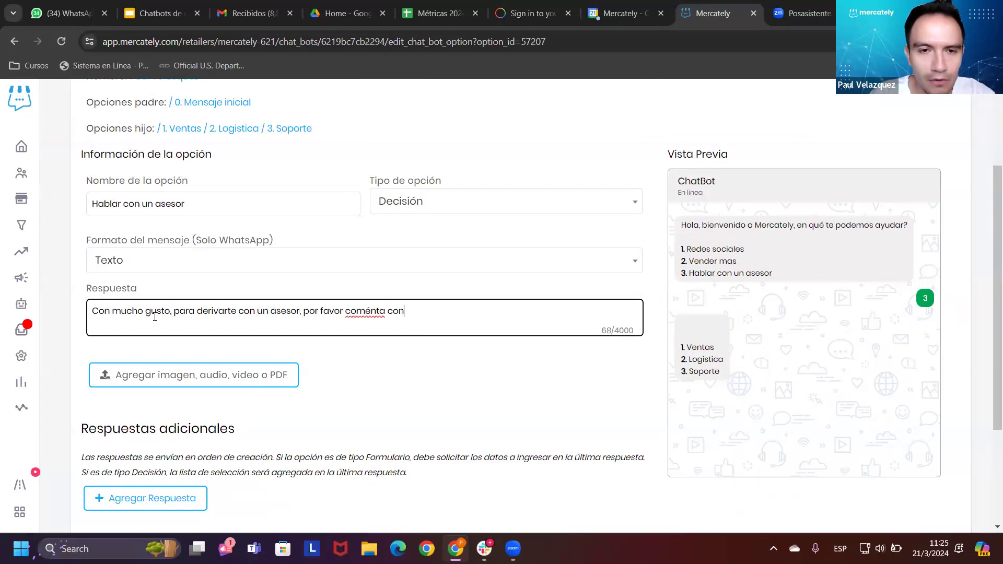
type(" qué área de trabajo de")
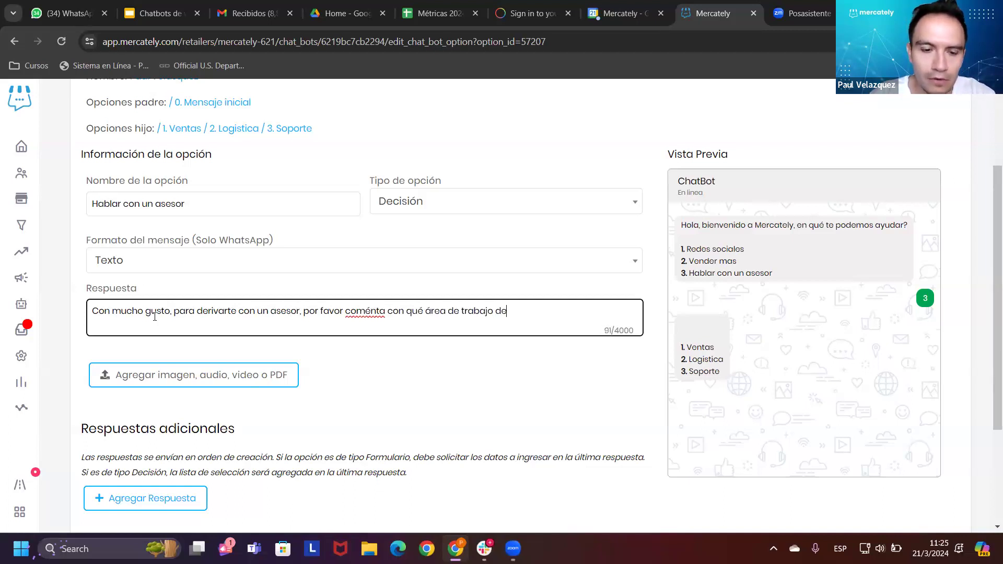
type("seas comunicarte")
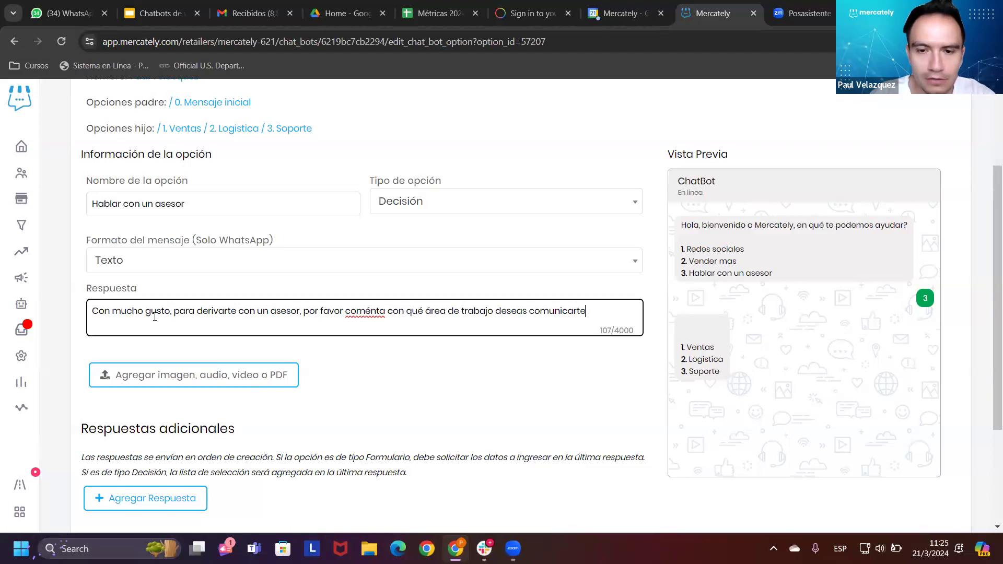
scroll(154, 317, "down", 3)
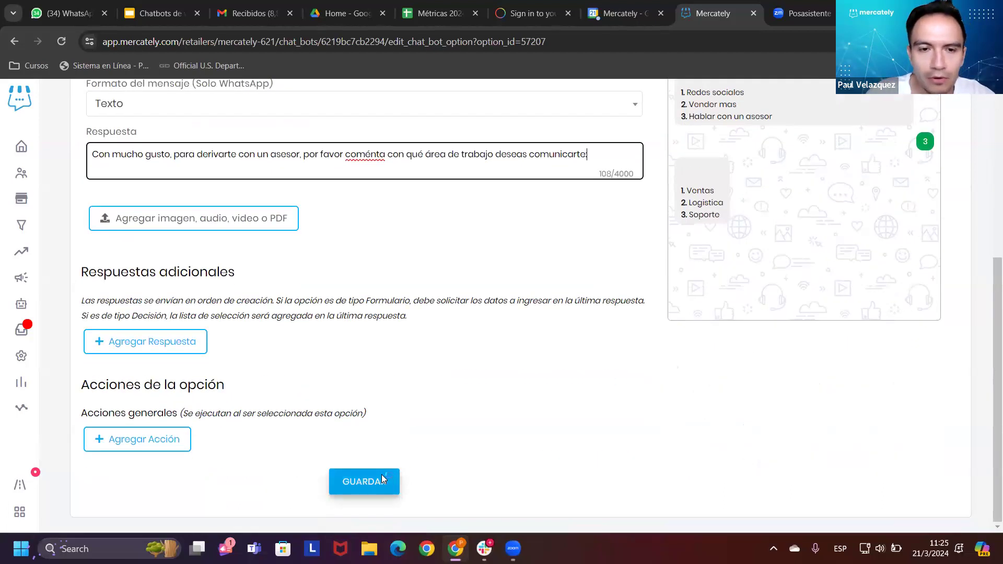
left_click(381, 475)
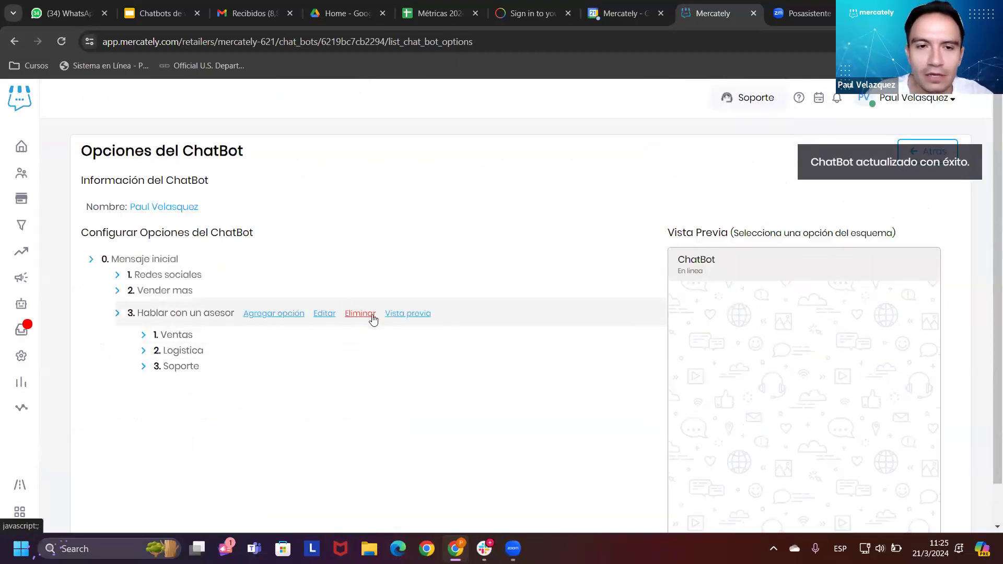
Step: Preview the Hablar con un asesor option and read its response message and submenu in the simulated chat
left_click(395, 314)
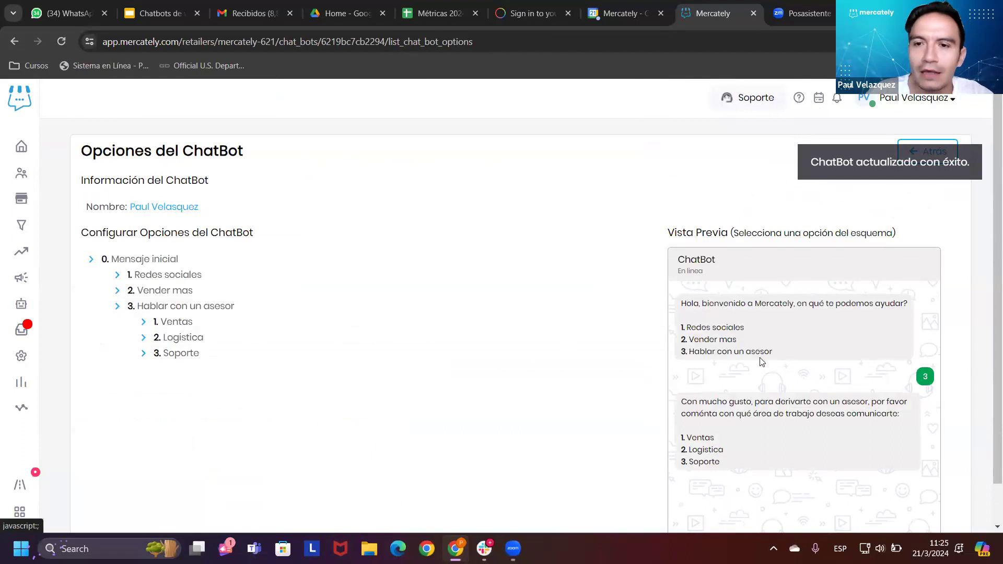
left_click_drag(699, 352, 773, 352)
scroll(711, 372, "down", 1)
left_click_drag(687, 357, 876, 369)
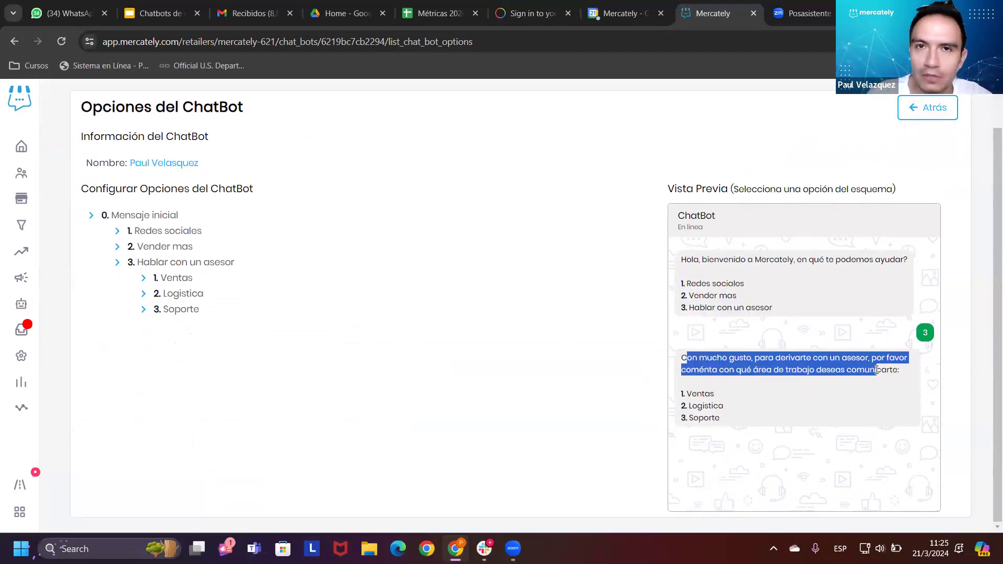
left_click_drag(687, 393, 734, 420)
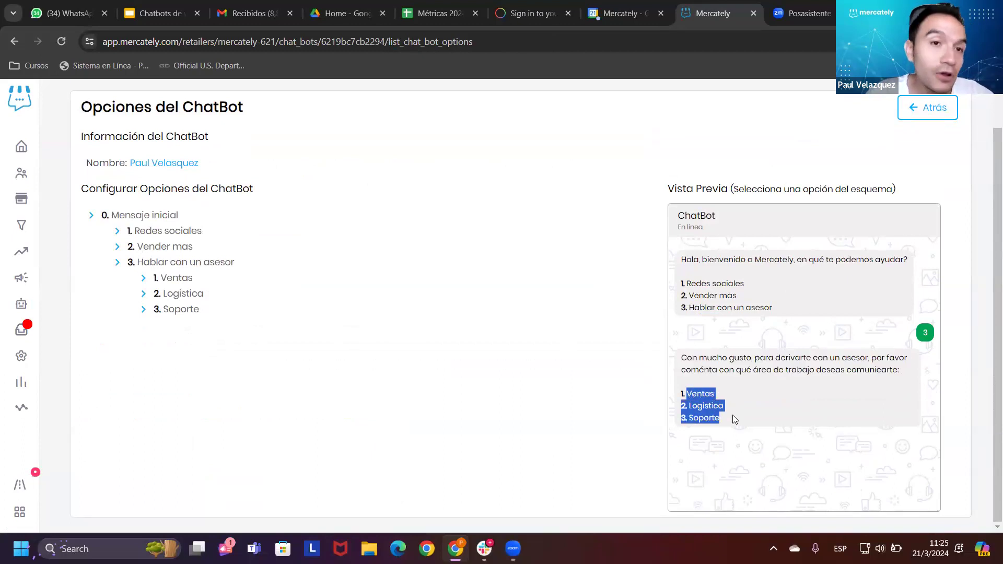
left_click(736, 415)
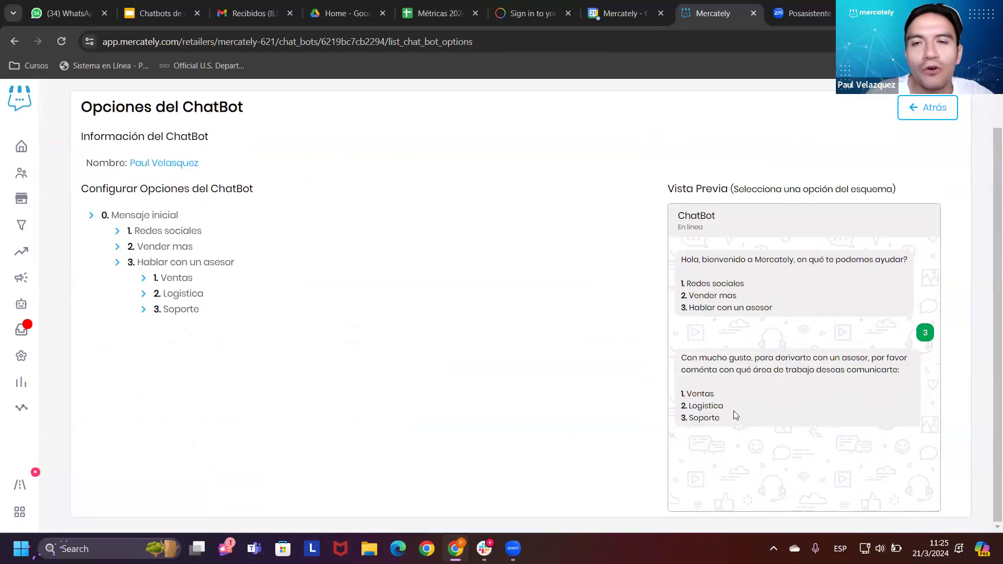
mouse_move(286, 285)
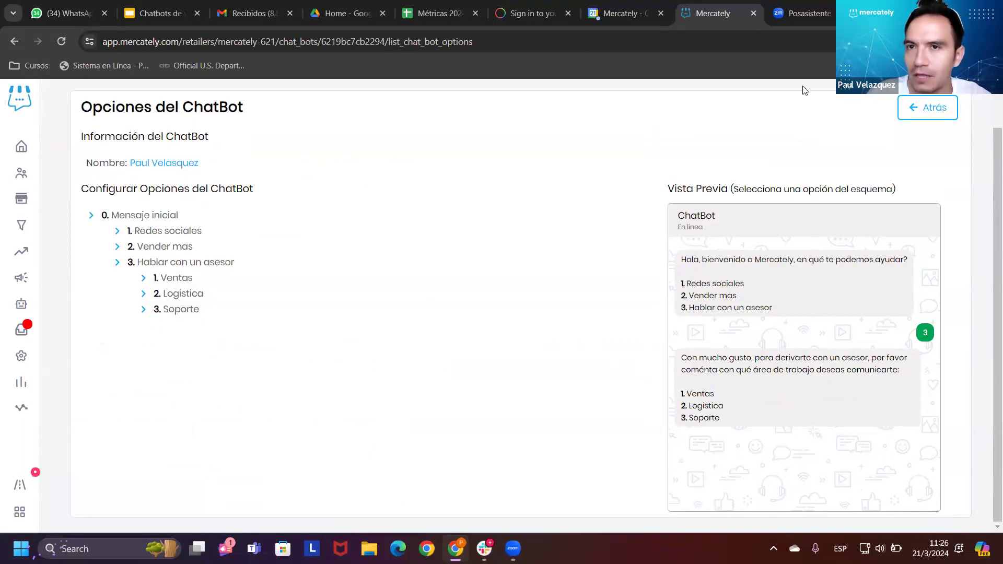
Step: Open the account configuration in a new browser tab, view the invitation form for team members under Mi equipo, and close the form
scroll(803, 90, "up", 1)
left_click(915, 98)
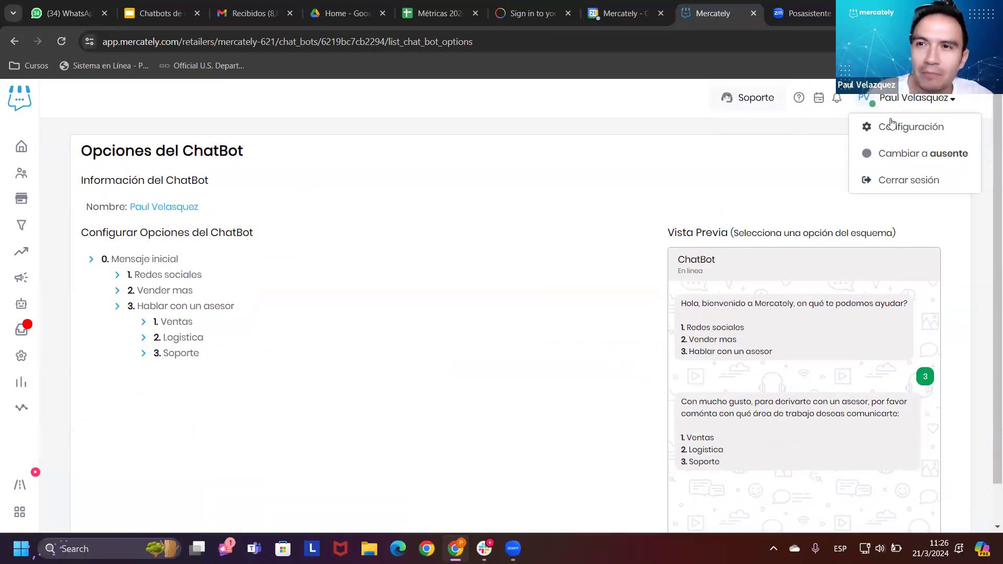
right_click(894, 126)
left_click(862, 134)
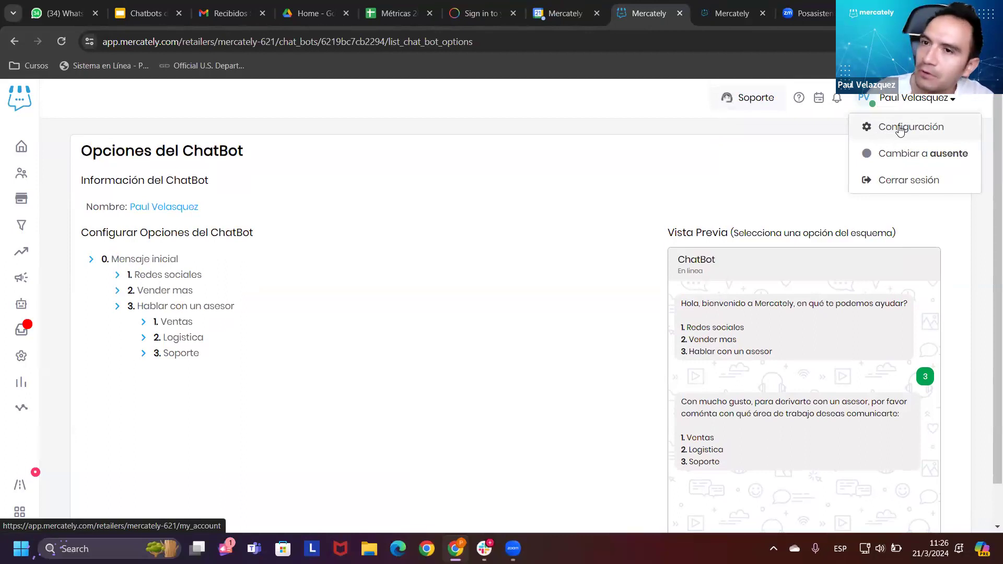
left_click(735, 5)
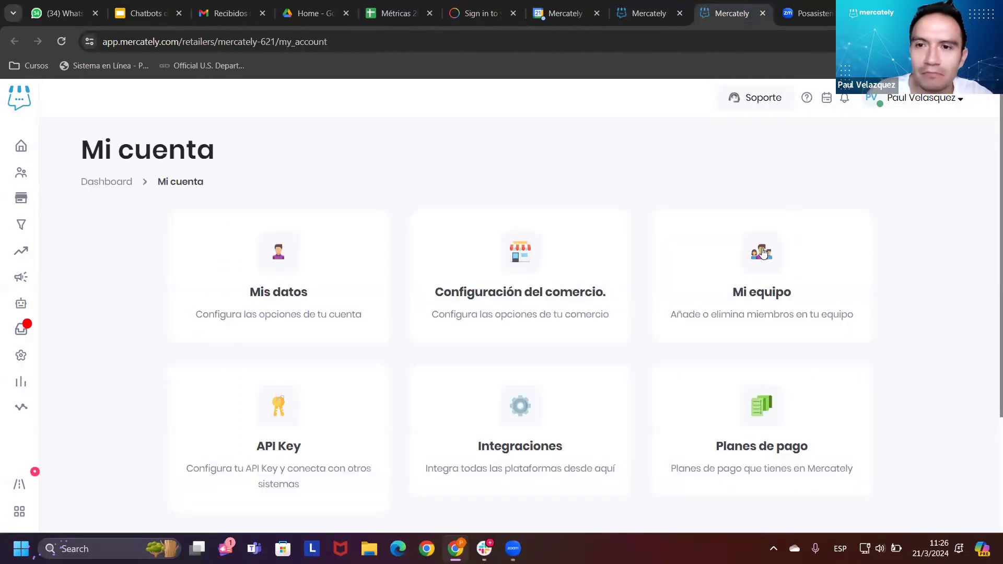
left_click(762, 272)
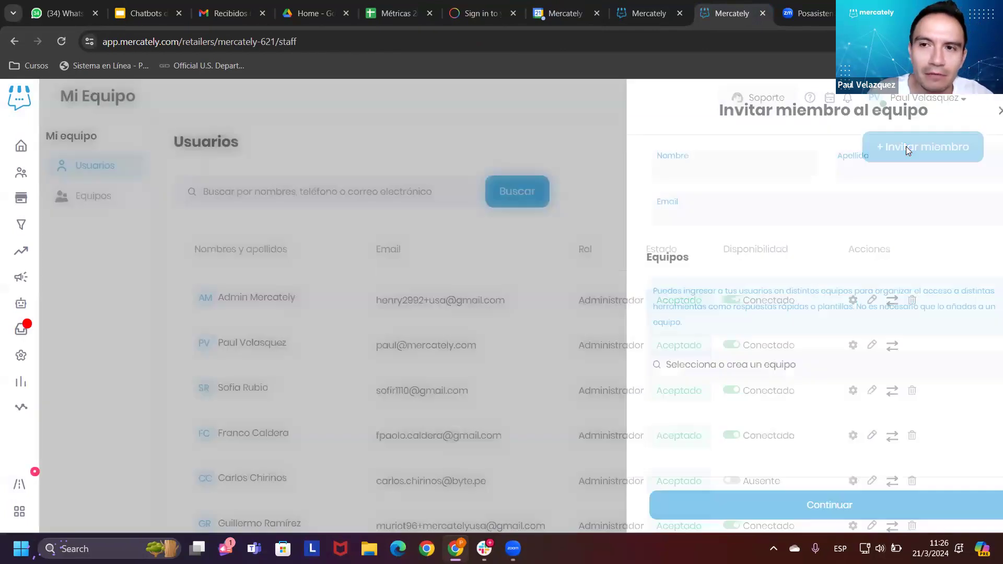
left_click(907, 149)
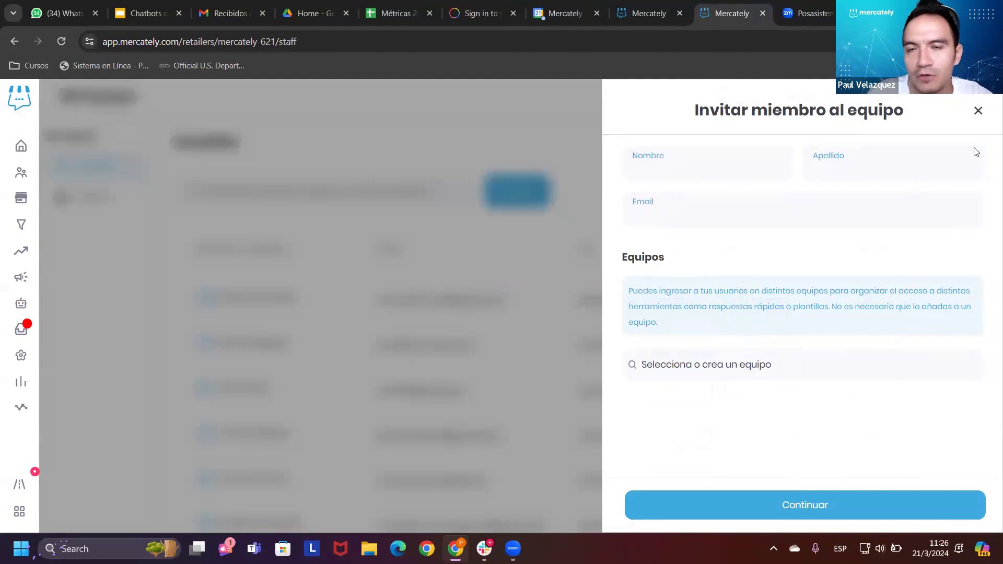
left_click(978, 111)
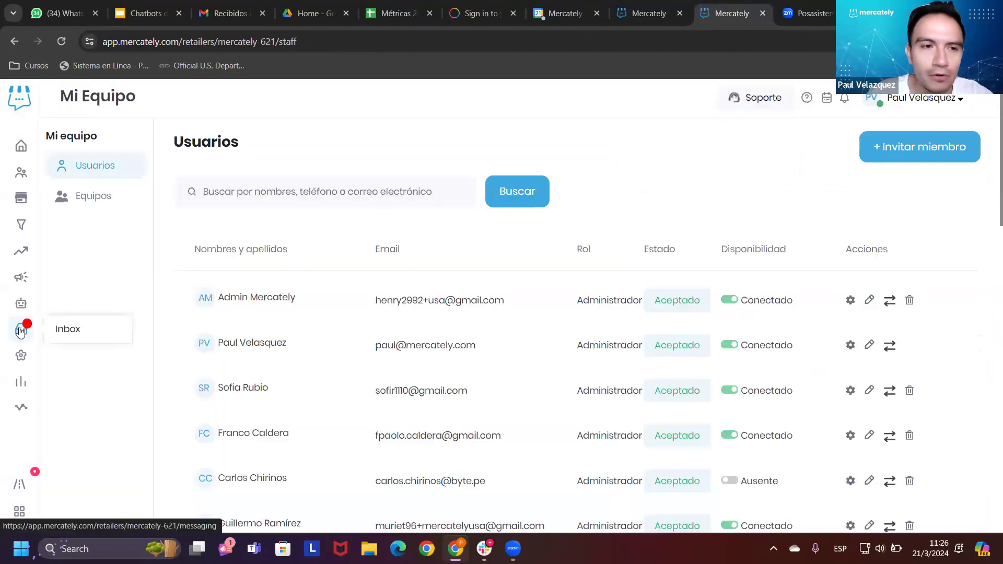
Step: Open the Inbox in a new browser tab, filter the tickets to Tuyos, and view the conversation tagged REGISTRADO, DRL and Cliente
right_click(49, 337)
left_click(50, 342)
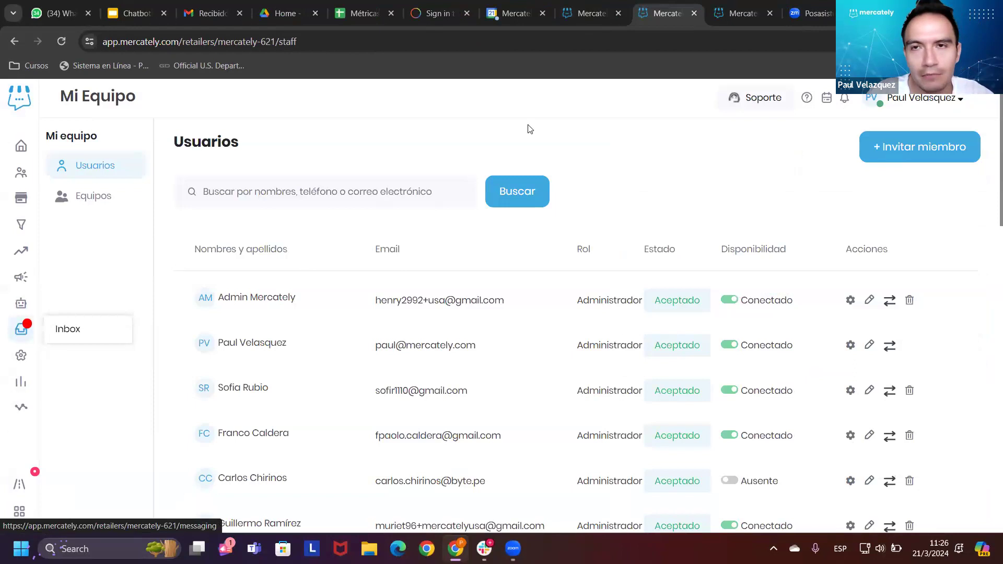
left_click(739, 5)
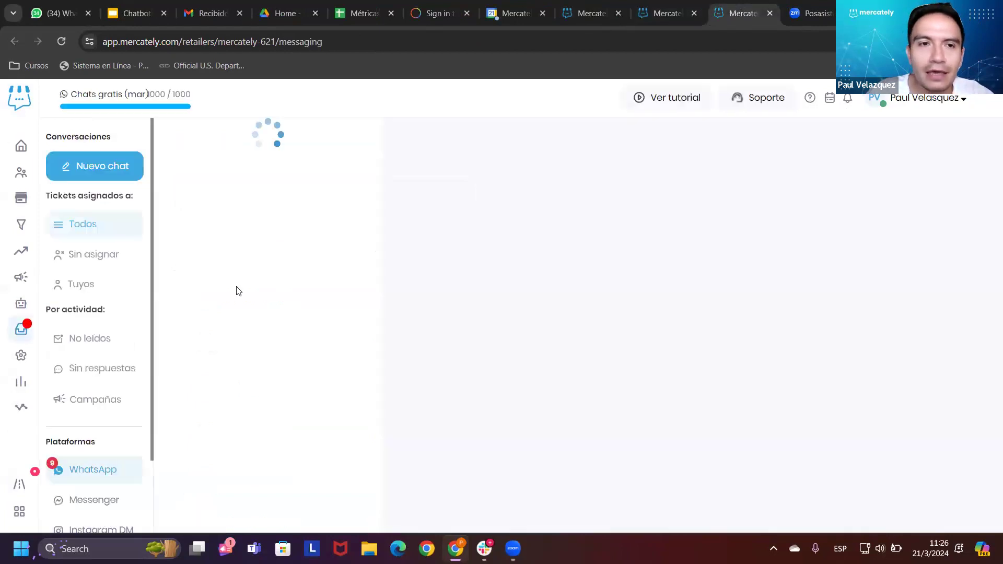
left_click(74, 286)
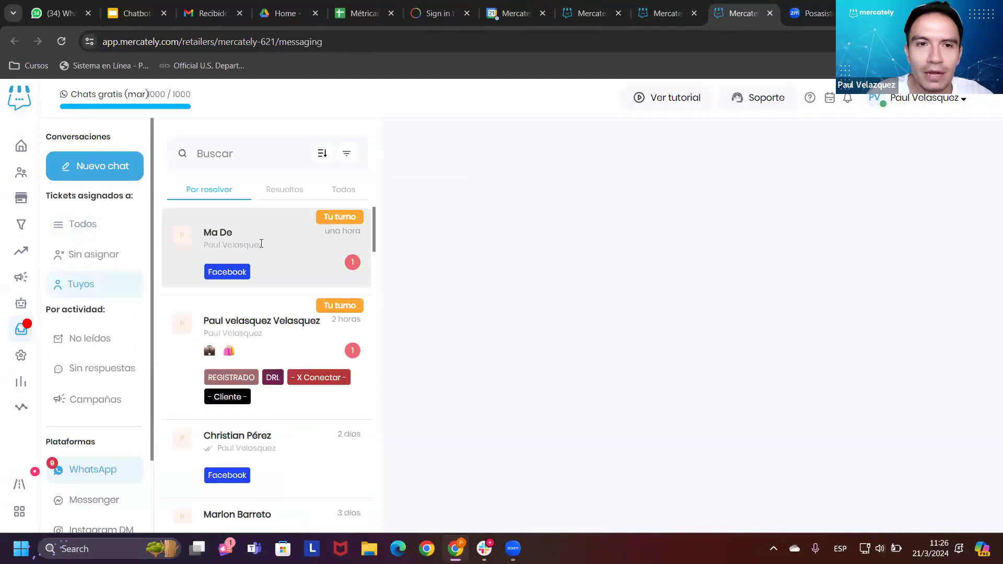
scroll(272, 246, "down", 3)
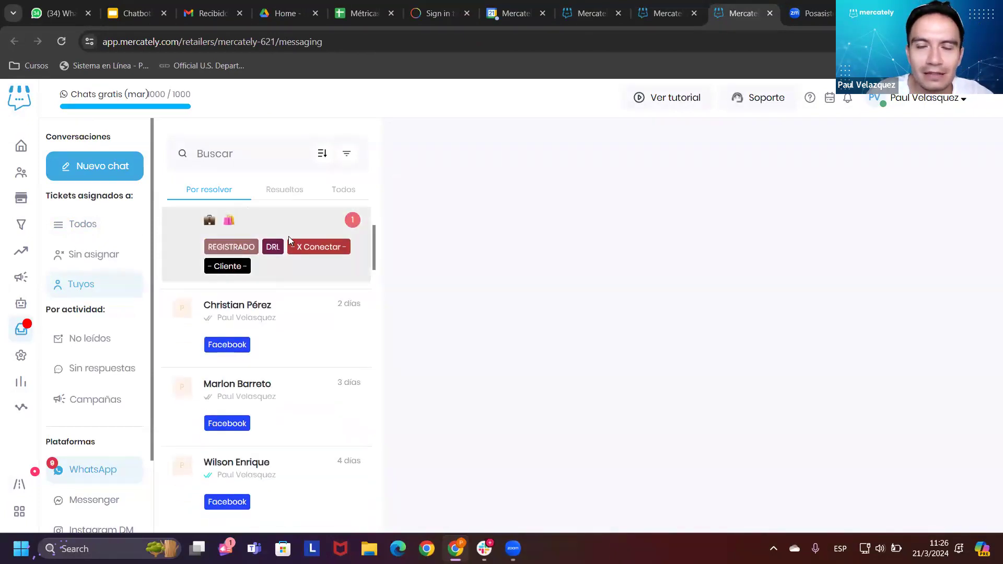
left_click(288, 236)
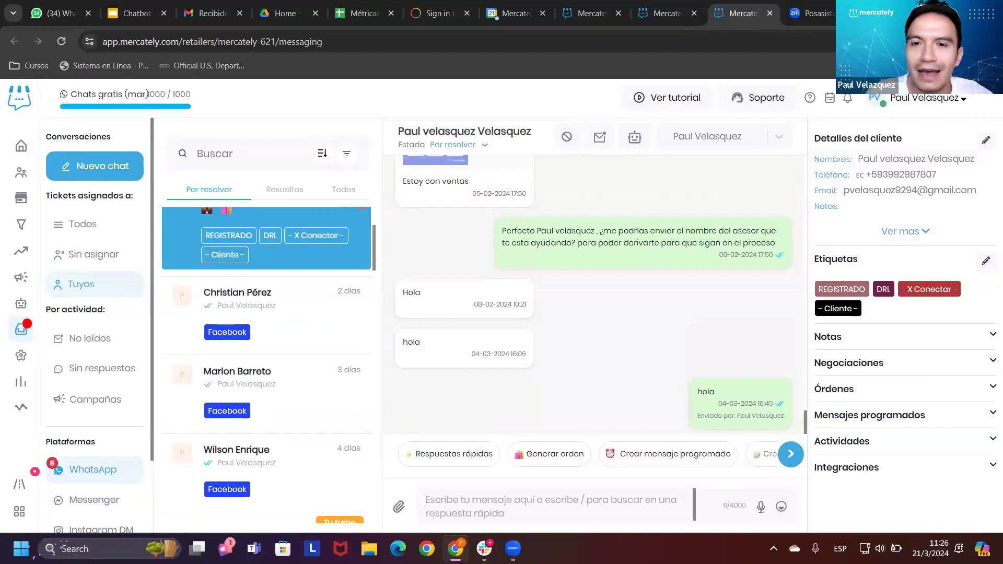
mouse_move(547, 336)
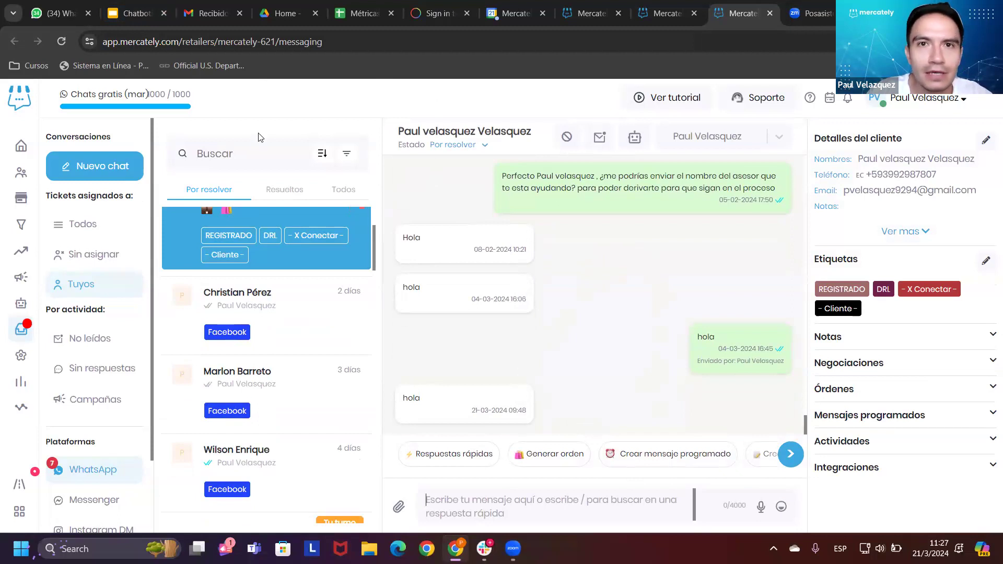
Step: Return to the chatbot options and open the Ventas option under Hablar con un asesor for editing, down to its option actions
left_click(591, 13)
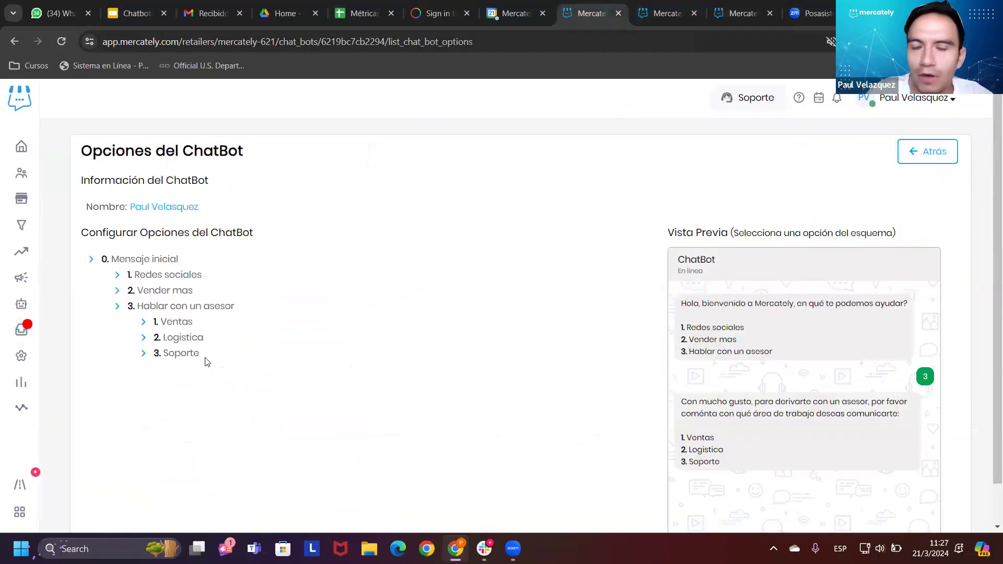
mouse_move(239, 329)
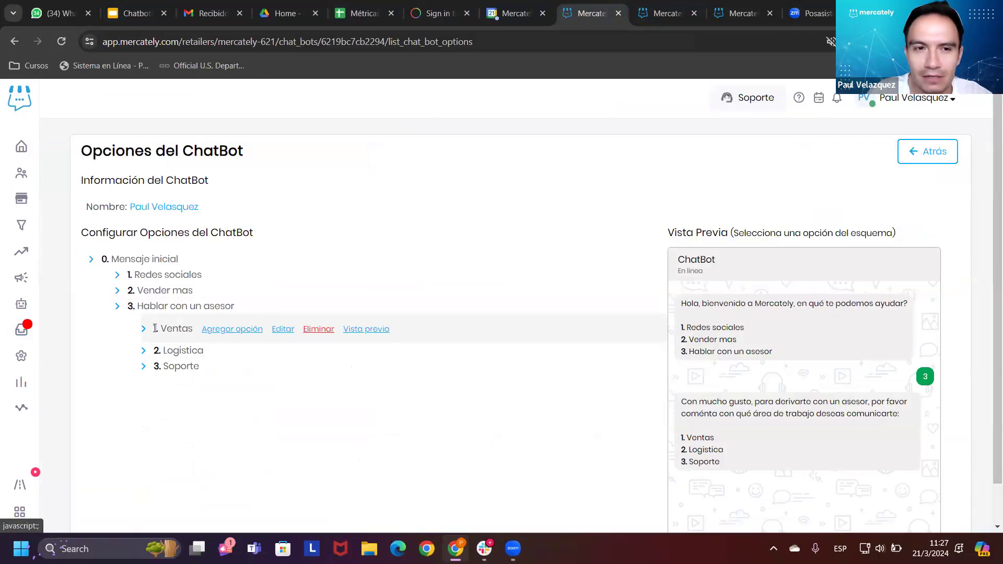
left_click_drag(157, 328, 187, 324)
left_click(285, 331)
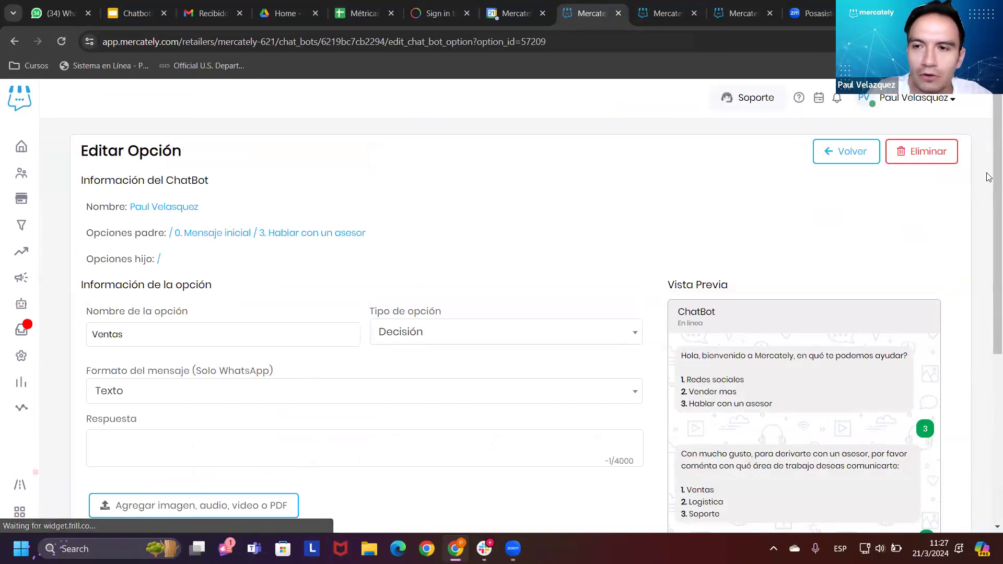
scroll(428, 272, "down", 5)
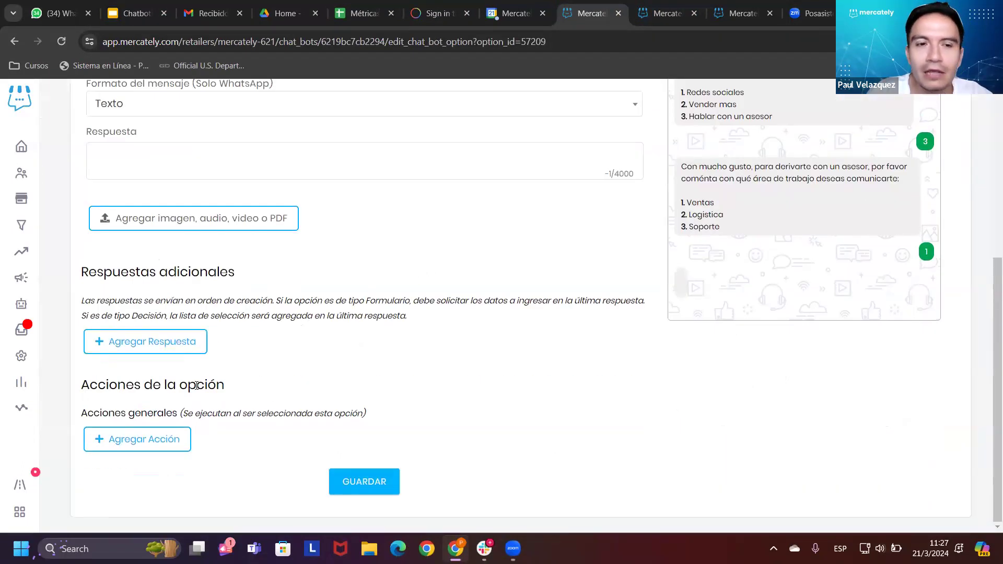
left_click_drag(228, 386, 77, 385)
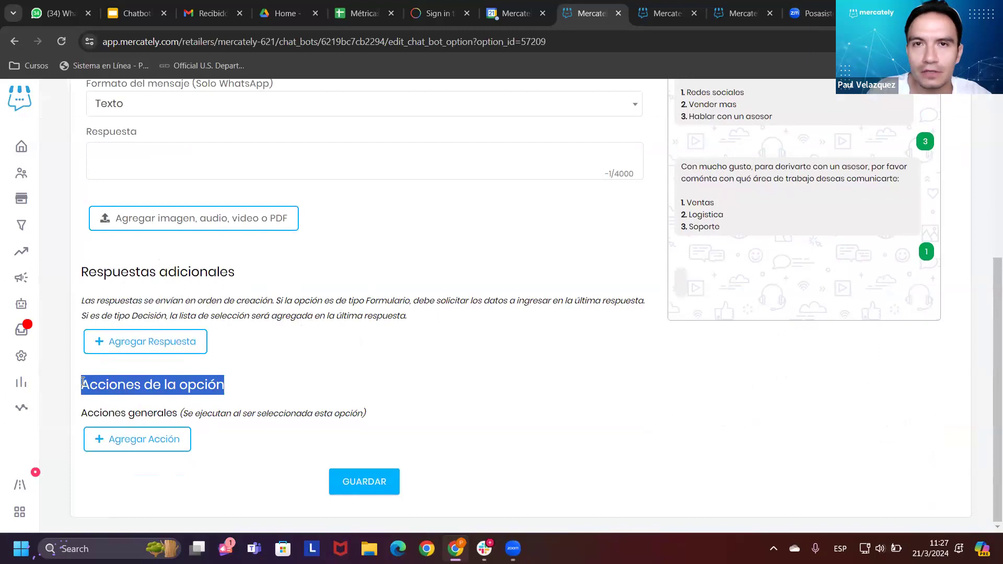
Step: Add an Asignar Agente general action to the Ventas option and choose the sales adviser as the agent
left_click(149, 445)
scroll(181, 391, "down", 2)
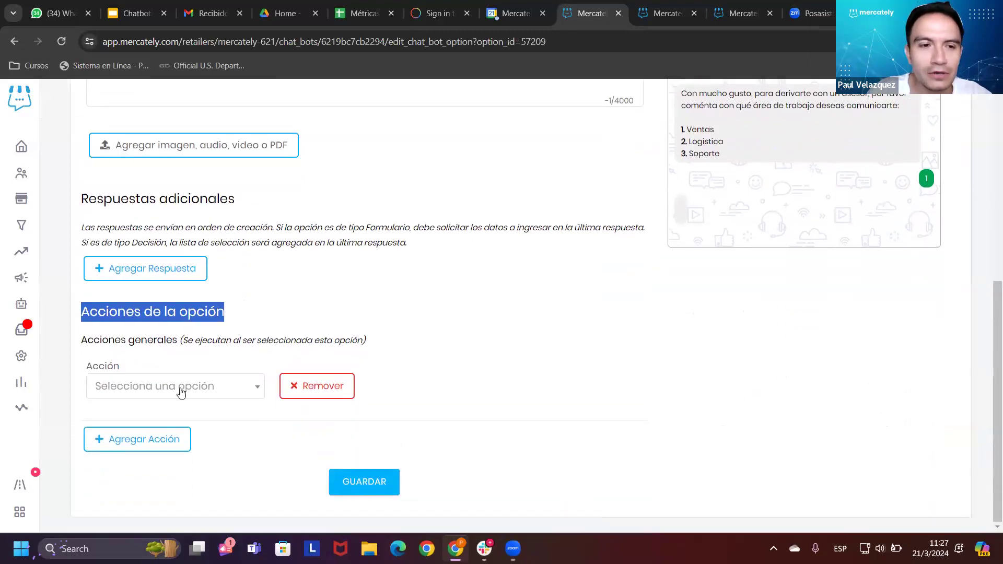
left_click(182, 392)
scroll(193, 312, "down", 3)
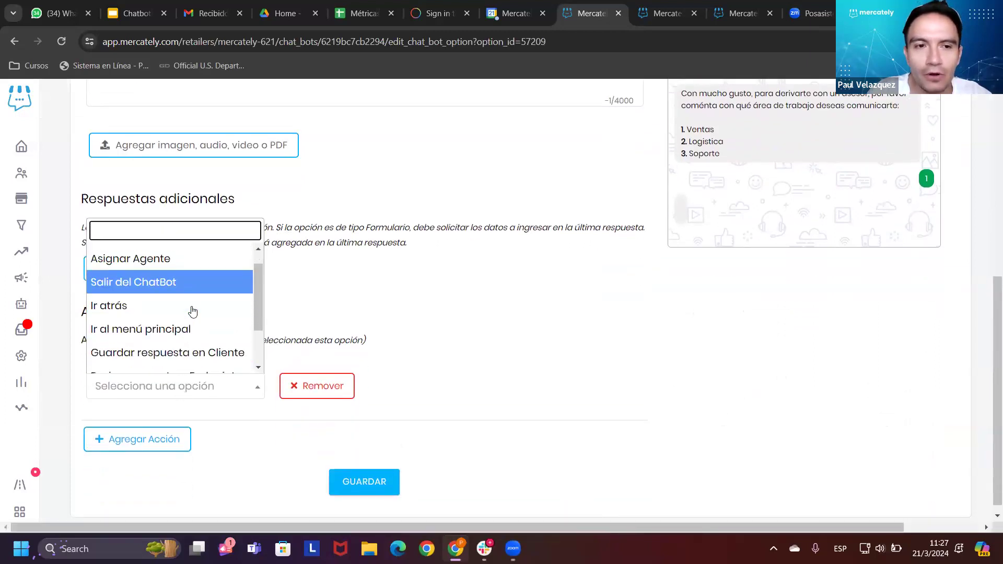
scroll(191, 319, "down", 1)
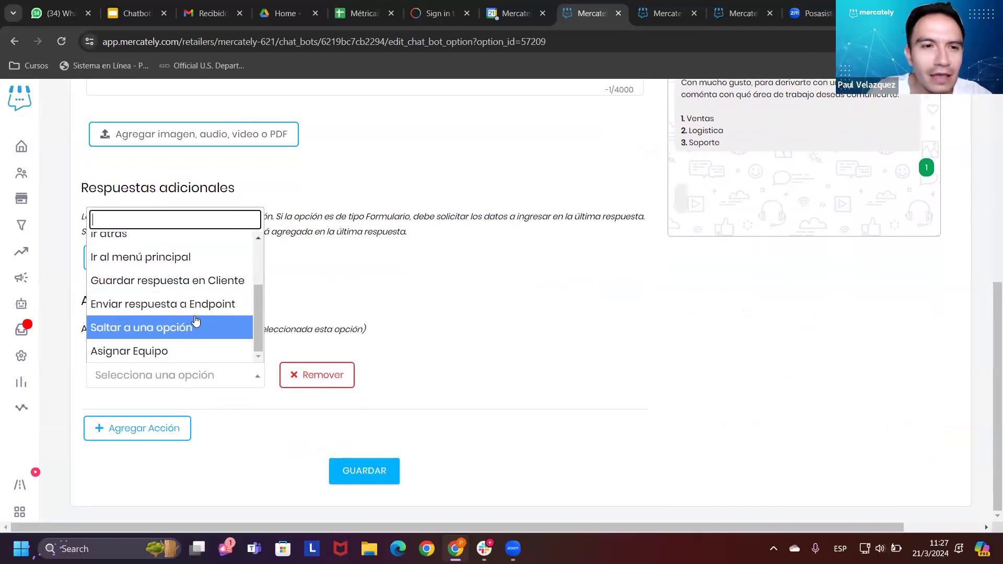
scroll(193, 309, "up", 3)
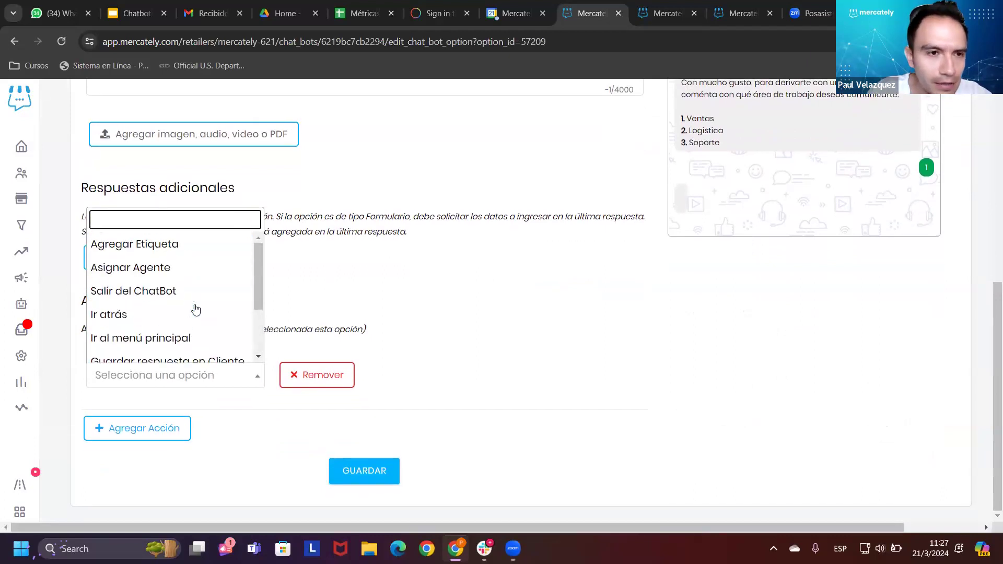
left_click(175, 268)
left_click(351, 389)
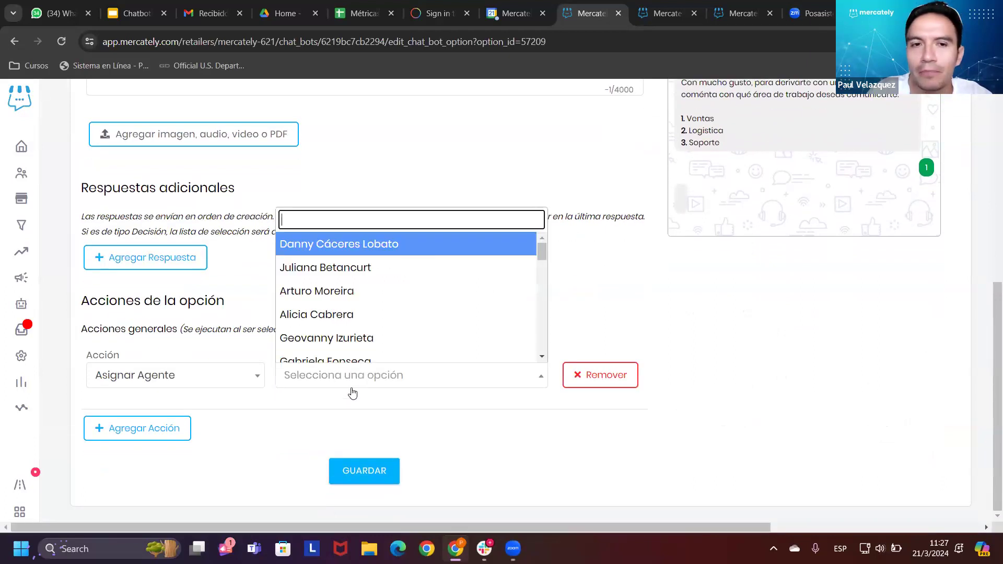
type("pa")
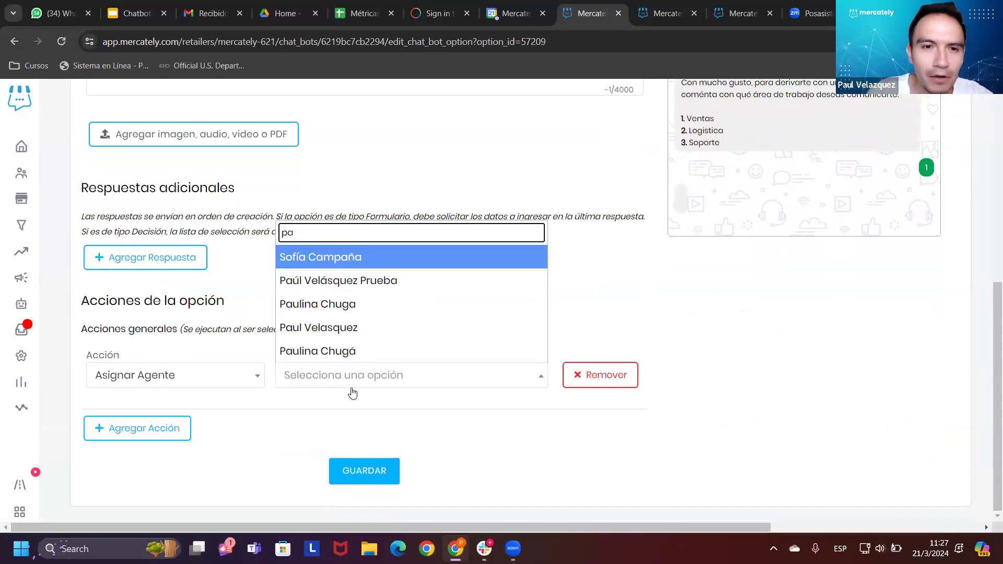
left_click(369, 328)
Step: Review the simulated conversation leading to Ventas, along with the option's name and its assigned-agent action
scroll(460, 314, "up", 5)
scroll(476, 318, "down", 2)
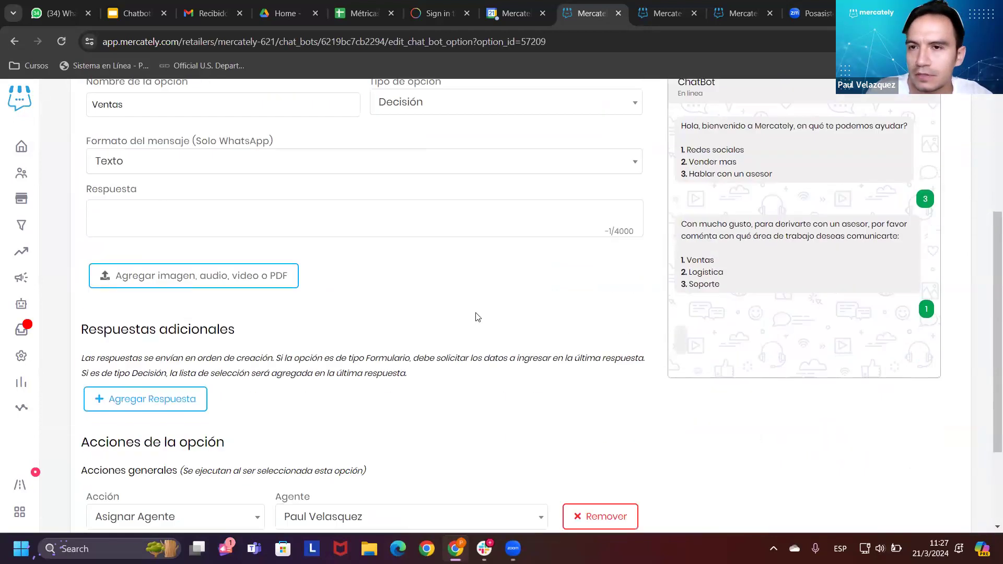
scroll(475, 316, "up", 1)
left_click_drag(693, 193, 801, 196)
left_click_drag(694, 237, 770, 236)
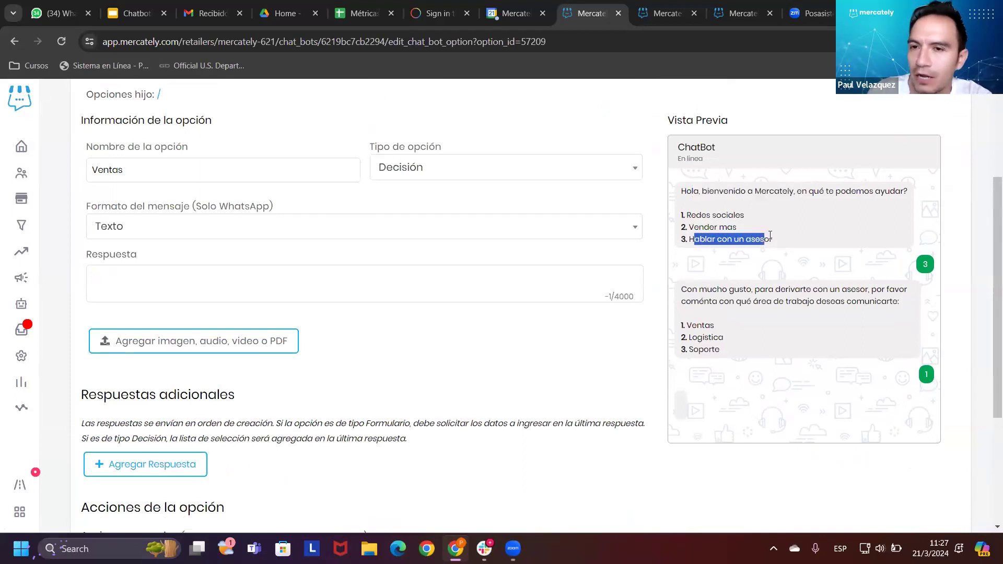
left_click_drag(692, 289, 766, 298)
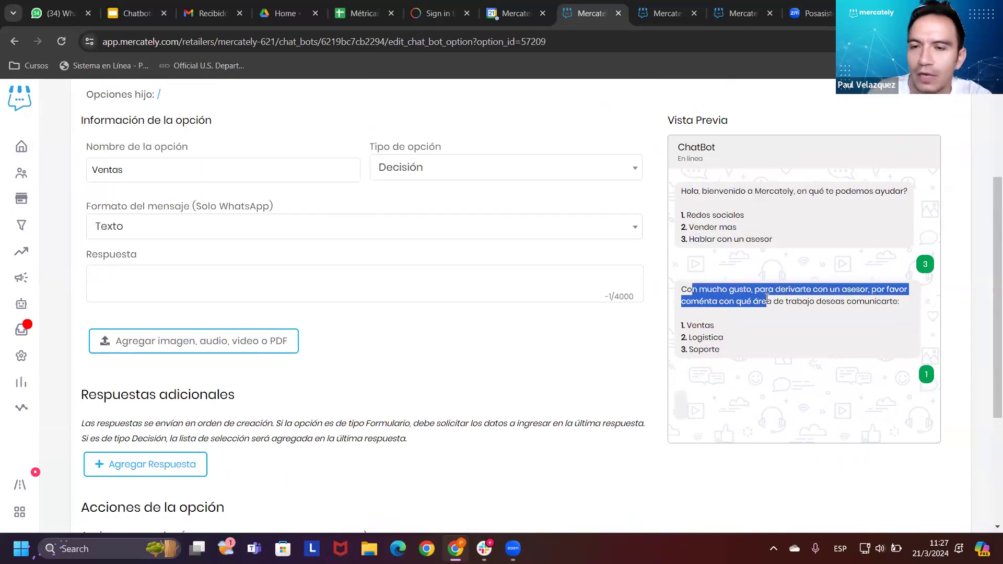
double_click(699, 325)
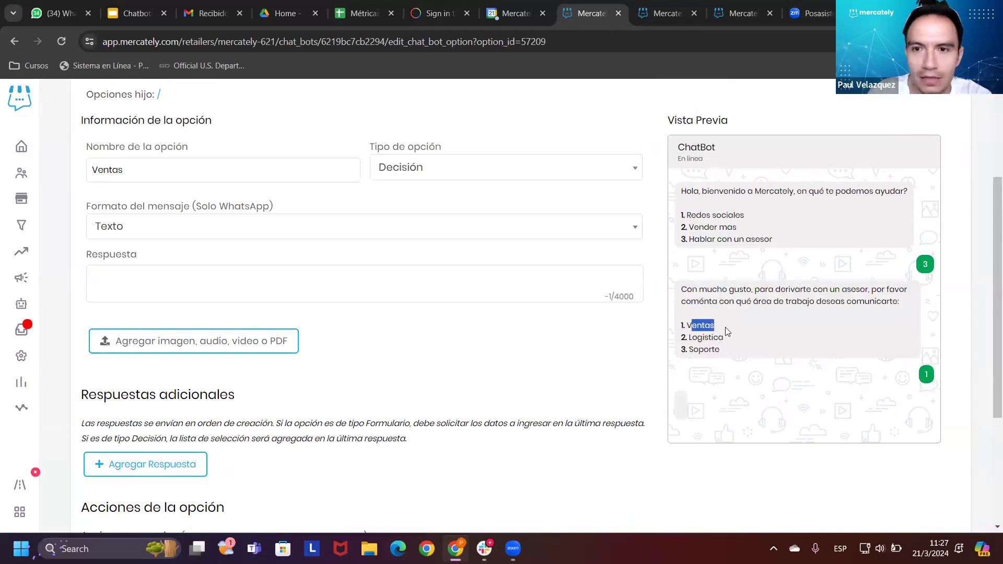
left_click(125, 169)
left_click_drag(125, 170, 78, 178)
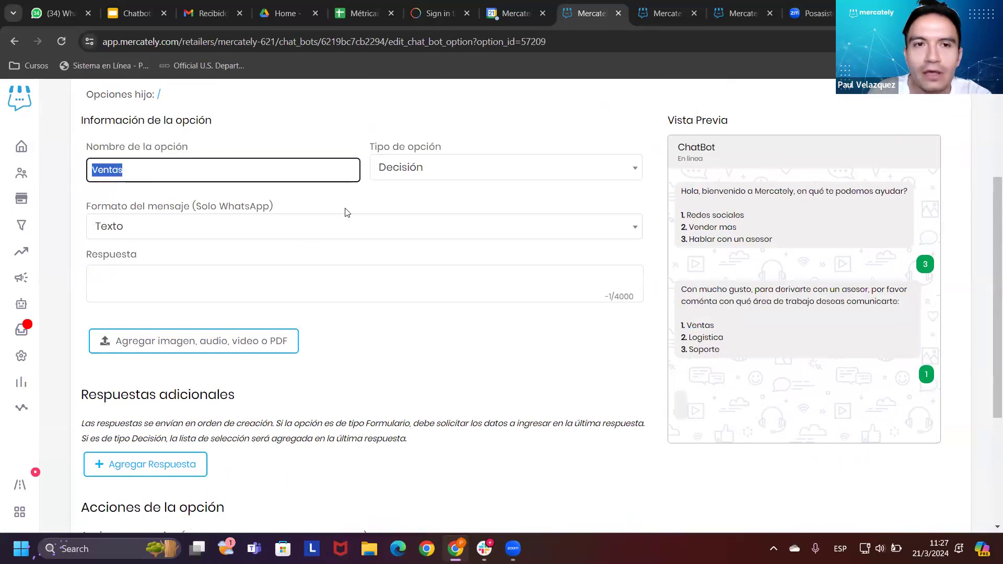
left_click(361, 207)
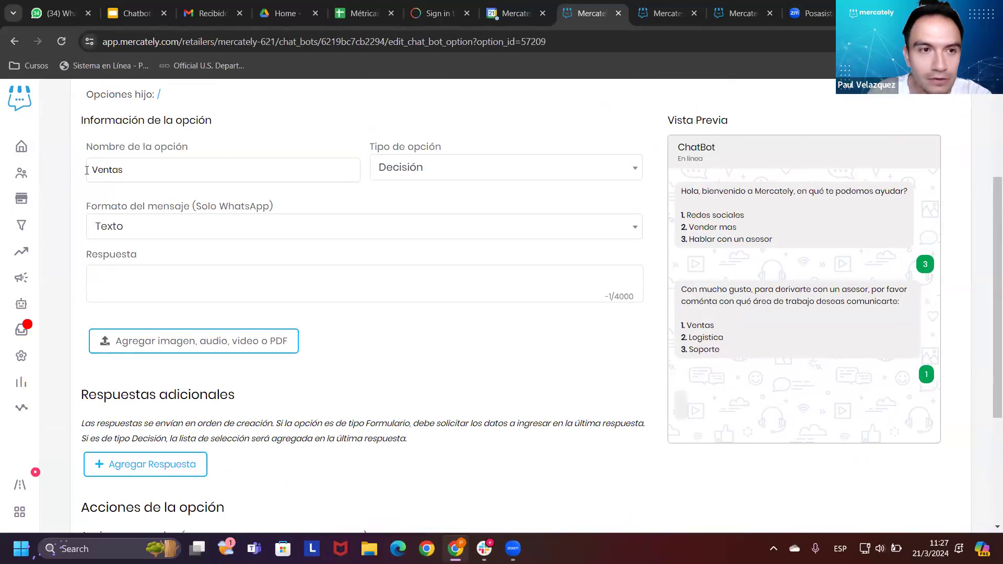
scroll(268, 340, "down", 4)
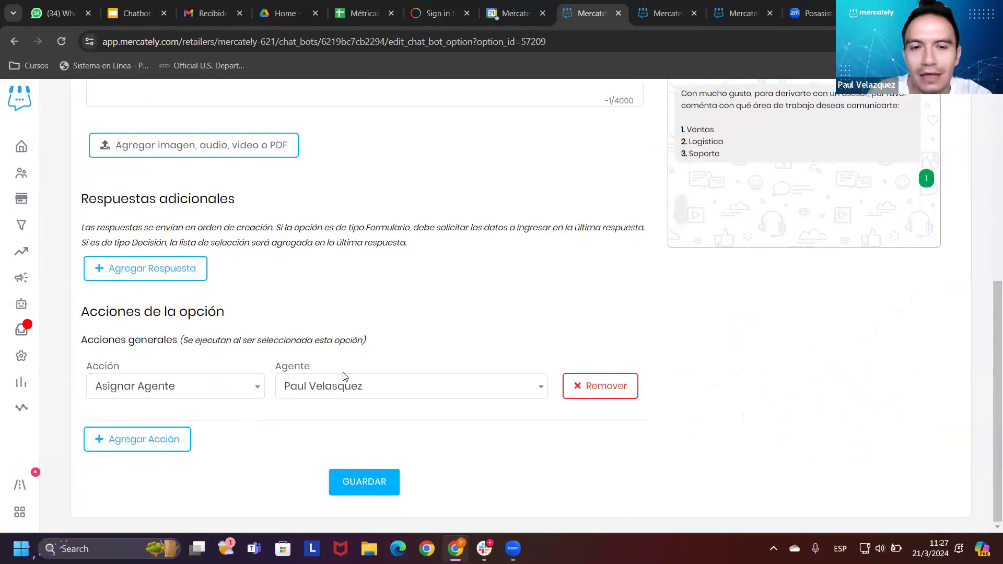
scroll(343, 372, "up", 4)
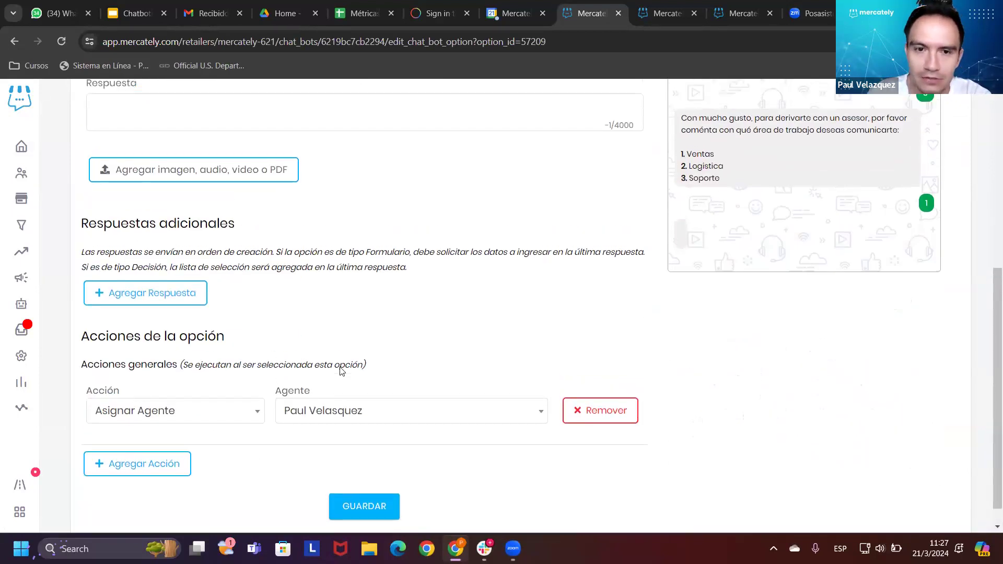
Step: Set Ventas's response to "Con mucho gusto, te voy asignar a", the adviser's first name, and ", nuestro asesor de ventas."
left_click(136, 276)
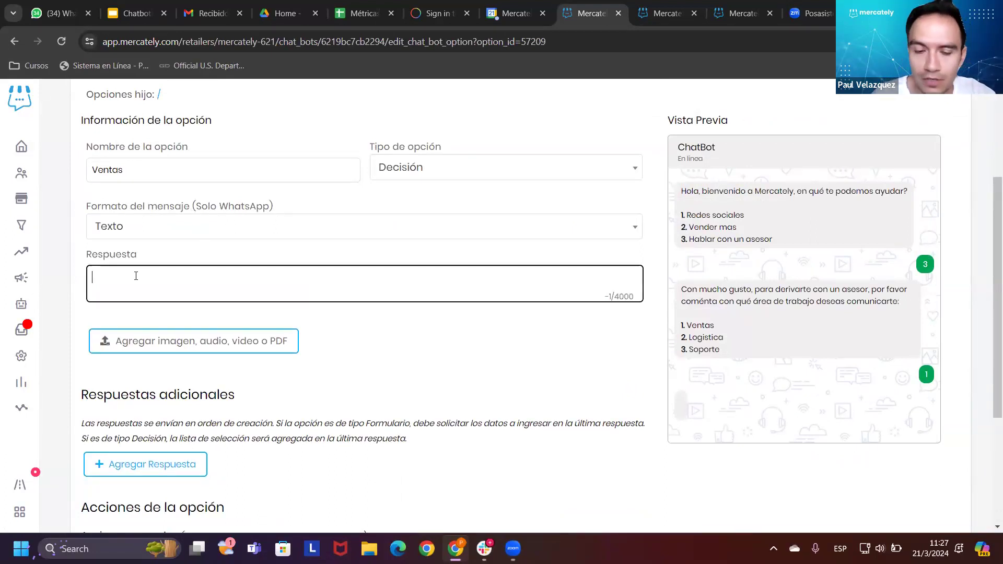
type("Con mucho g")
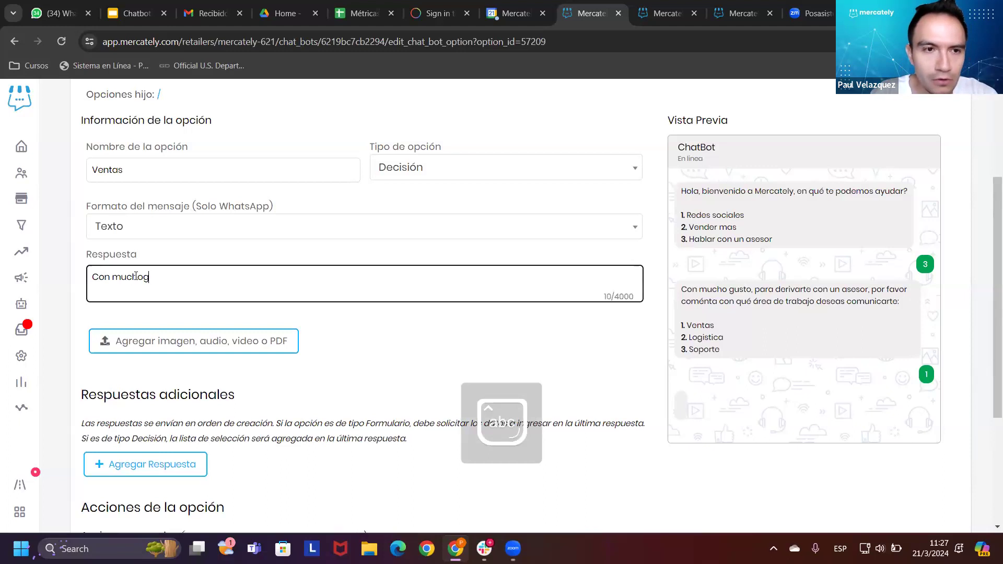
type("usto, te voy asignar a paul, nuestro asesor de ventas.")
left_click(340, 329)
left_click_drag(381, 277, 122, 286)
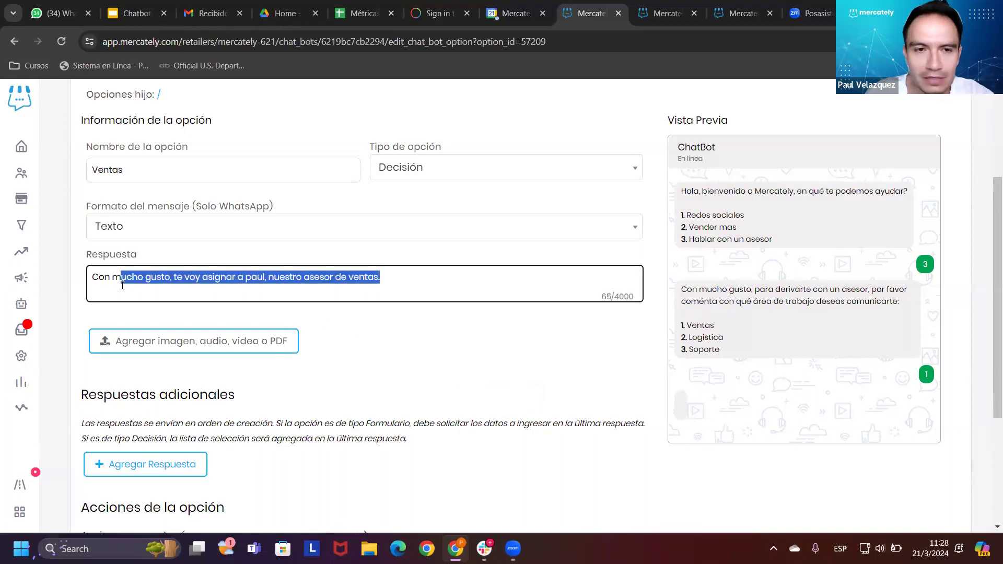
Step: Add a second general action, Salir del ChatBot, to the Ventas option without an exit message, and save the option
scroll(337, 350, "down", 4)
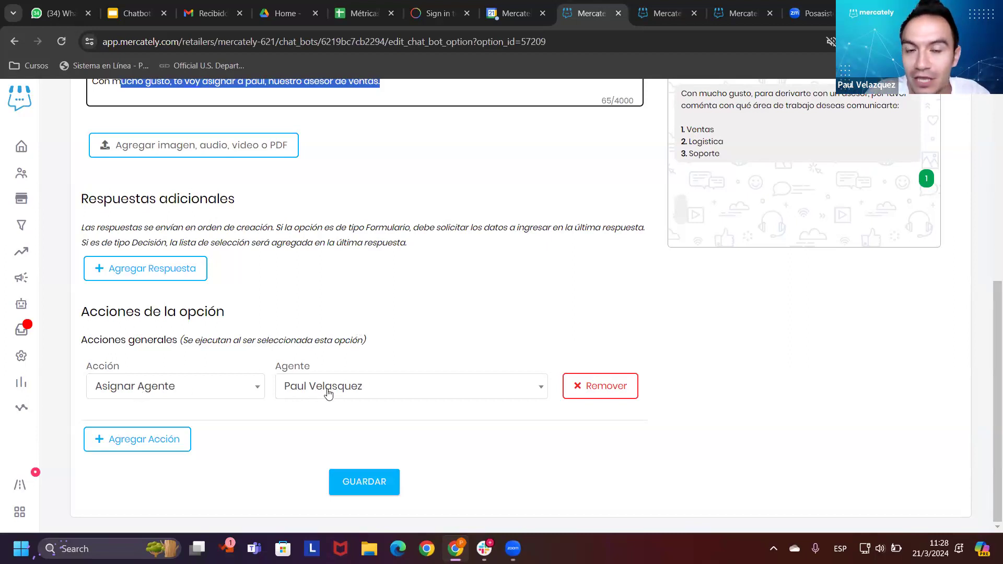
left_click(164, 436)
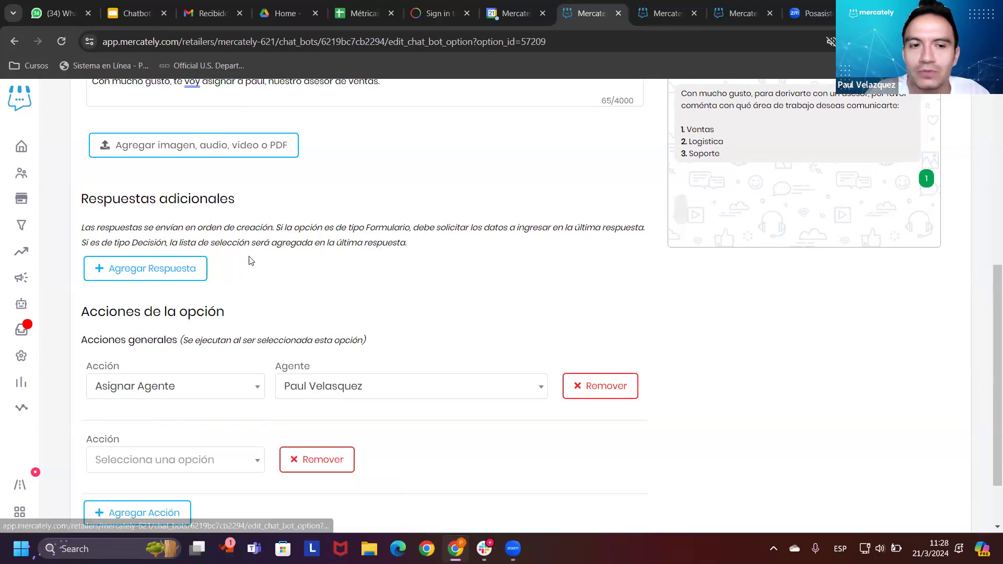
scroll(225, 384, "down", 2)
left_click(225, 384)
scroll(226, 314, "down", 3)
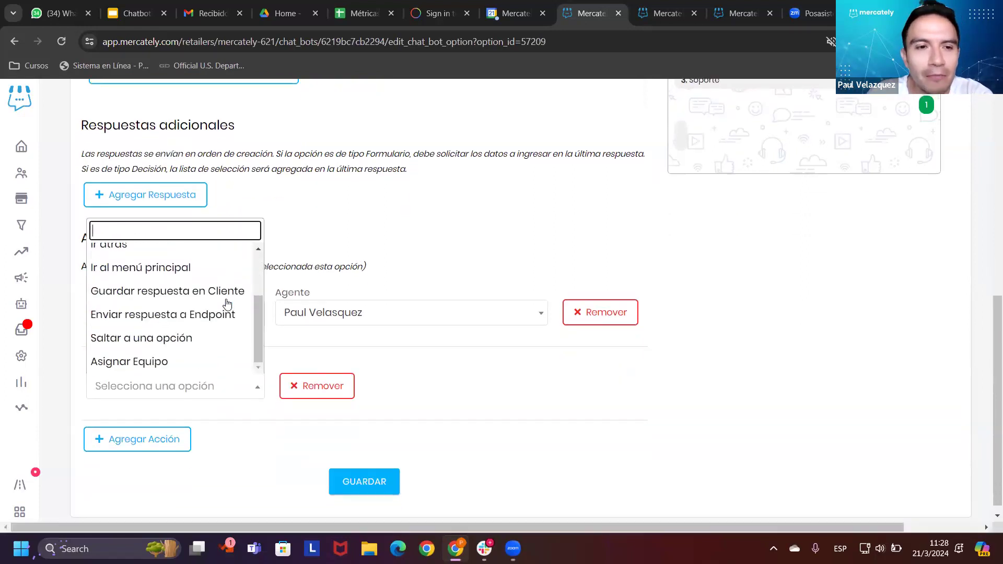
scroll(221, 313, "up", 2)
scroll(222, 313, "down", 2)
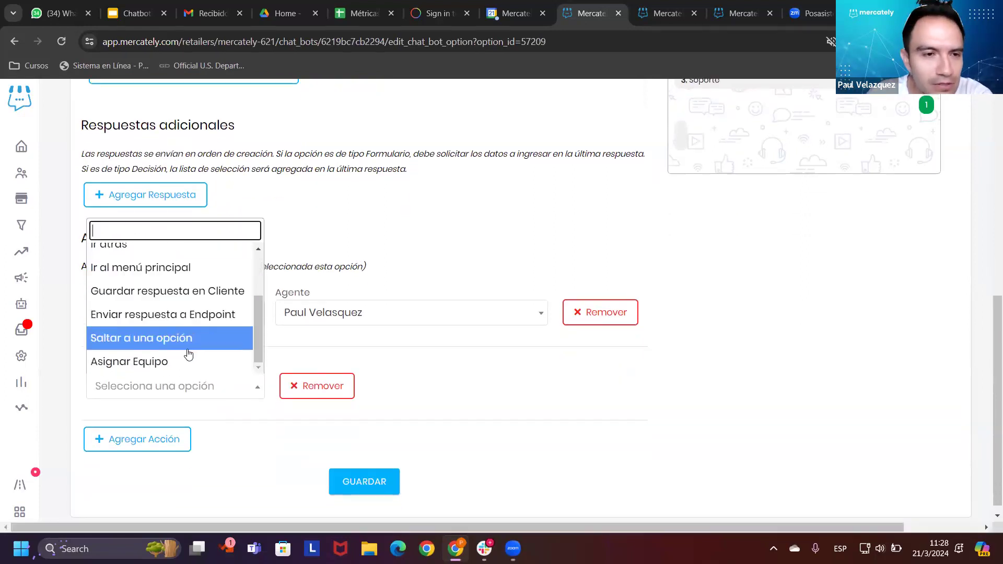
scroll(190, 351, "down", 1)
left_click_drag(254, 310, 256, 259)
left_click(151, 292)
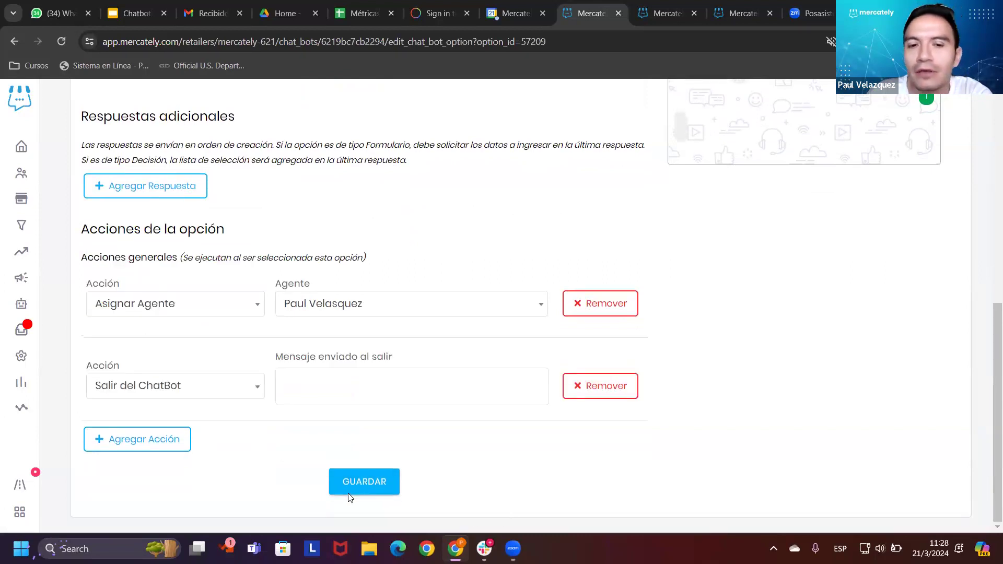
left_click(366, 486)
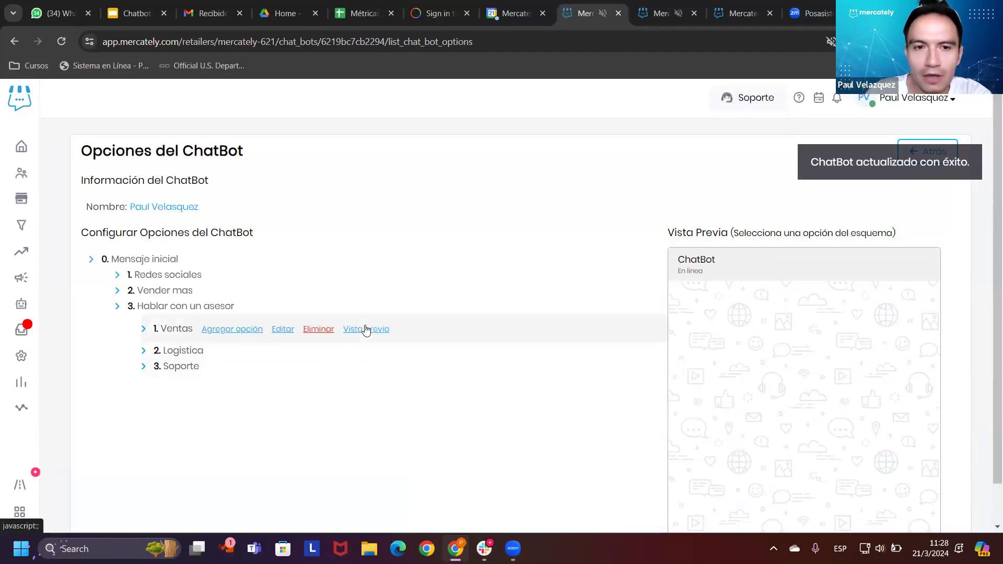
Step: Preview the Ventas option and read the simulated chat from the welcome message through to the adviser assignment reply
left_click(369, 329)
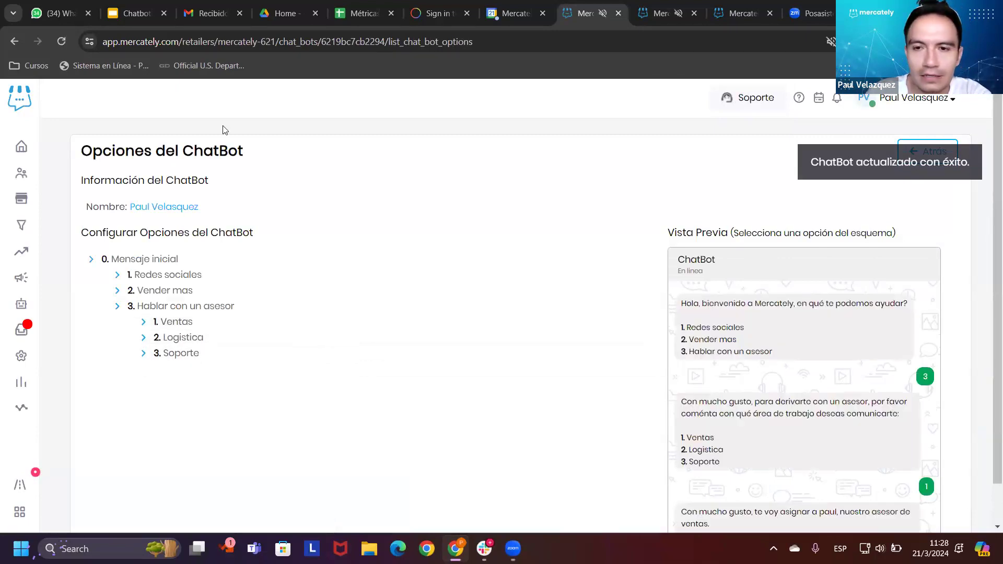
scroll(731, 256, "down", 1)
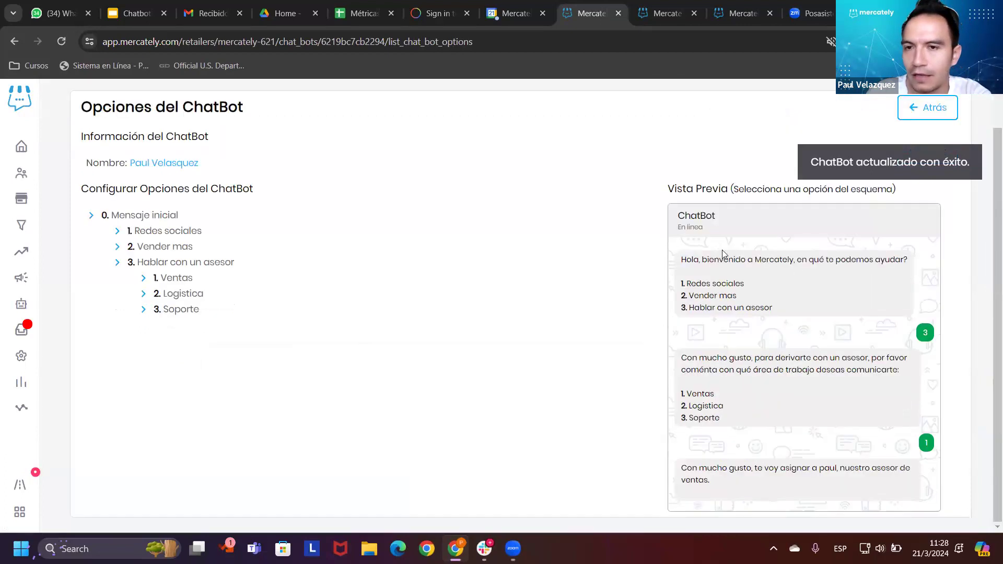
left_click_drag(808, 259, 708, 260)
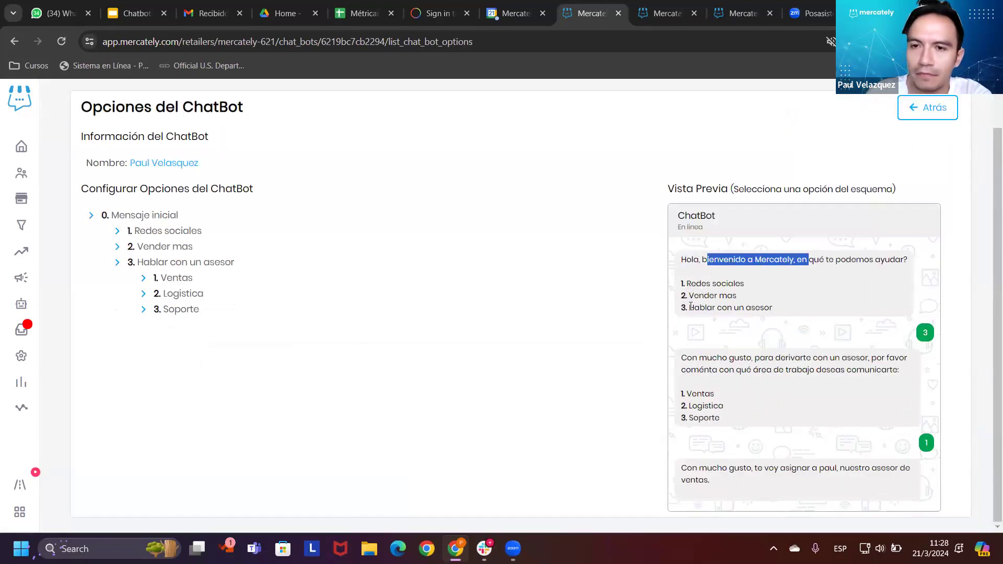
left_click_drag(691, 306, 782, 308)
left_click_drag(908, 357, 681, 358)
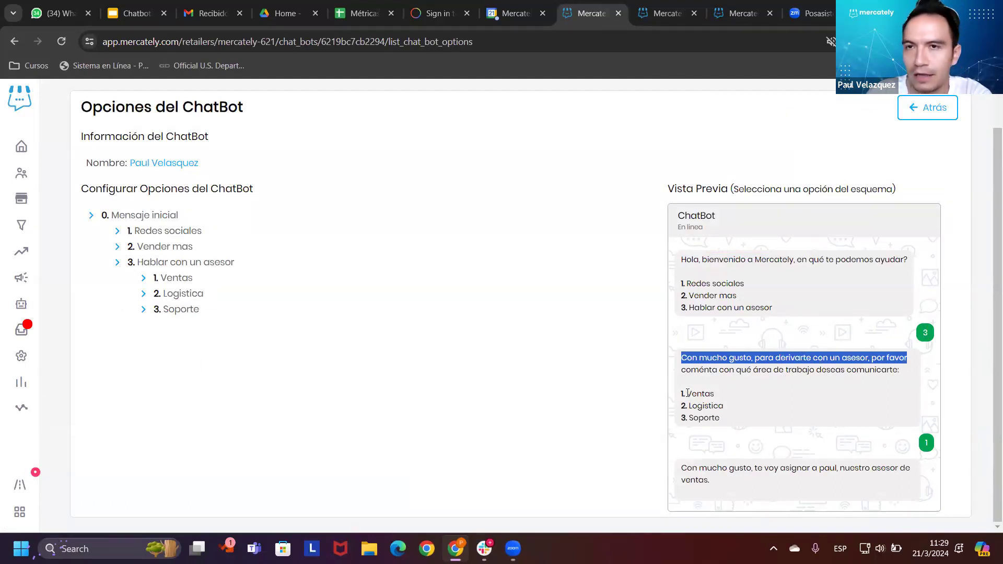
left_click_drag(688, 393, 737, 396)
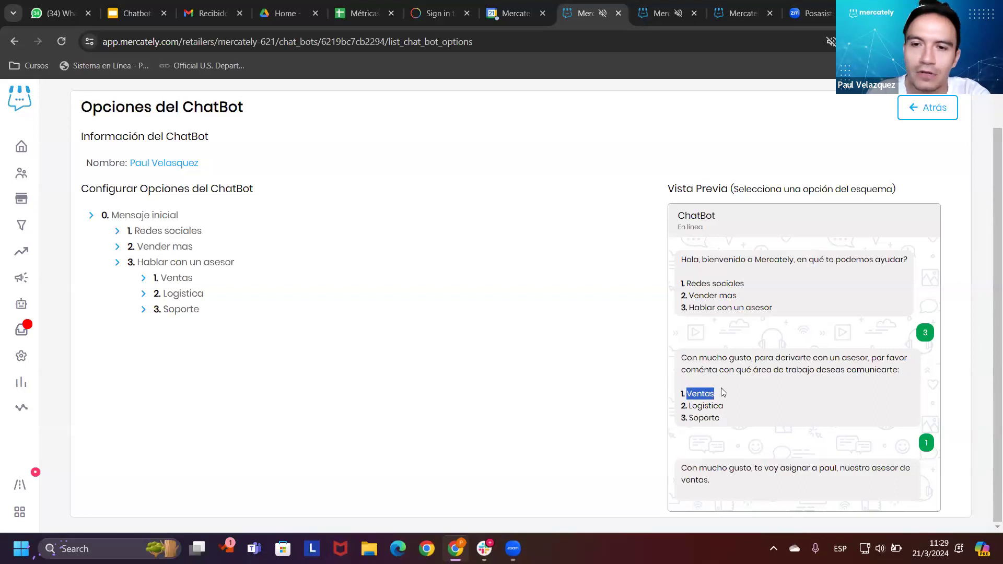
left_click_drag(683, 466, 866, 481)
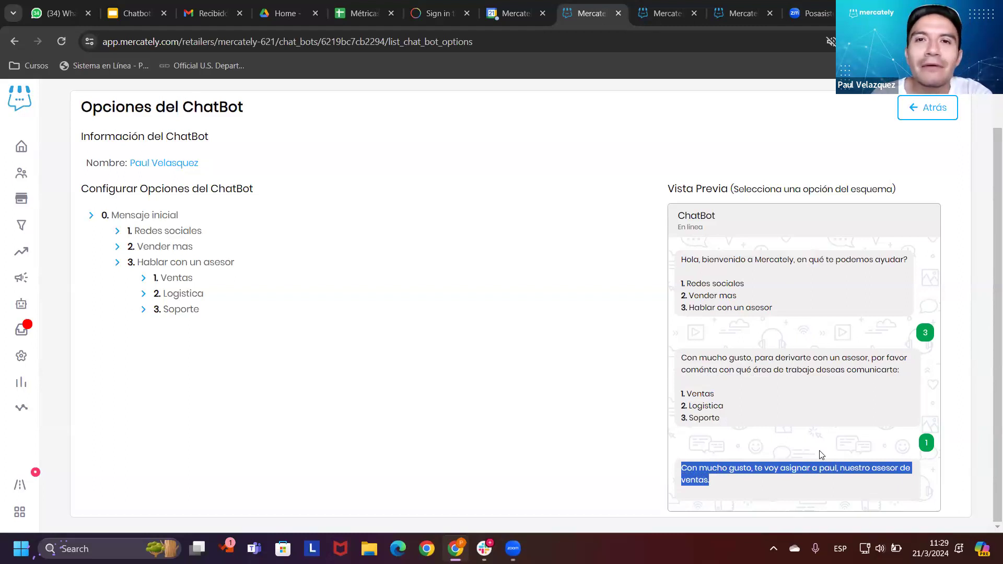
Step: Return to the Inbox browser tab and view the open customer conversation among the tickets assigned to Tuyos
left_click(667, 13)
left_click(742, 14)
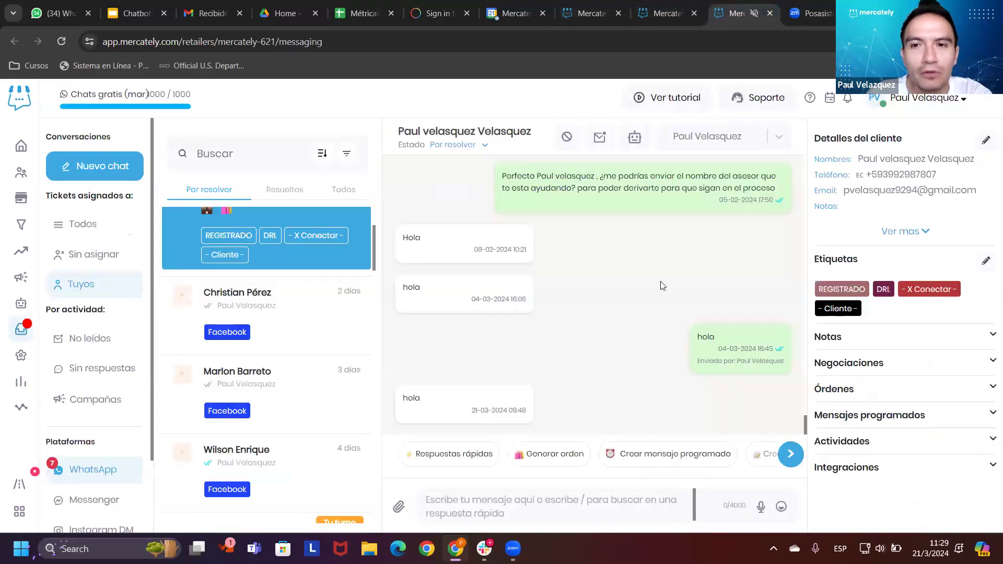
scroll(660, 313, "up", 5)
scroll(627, 295, "down", 5)
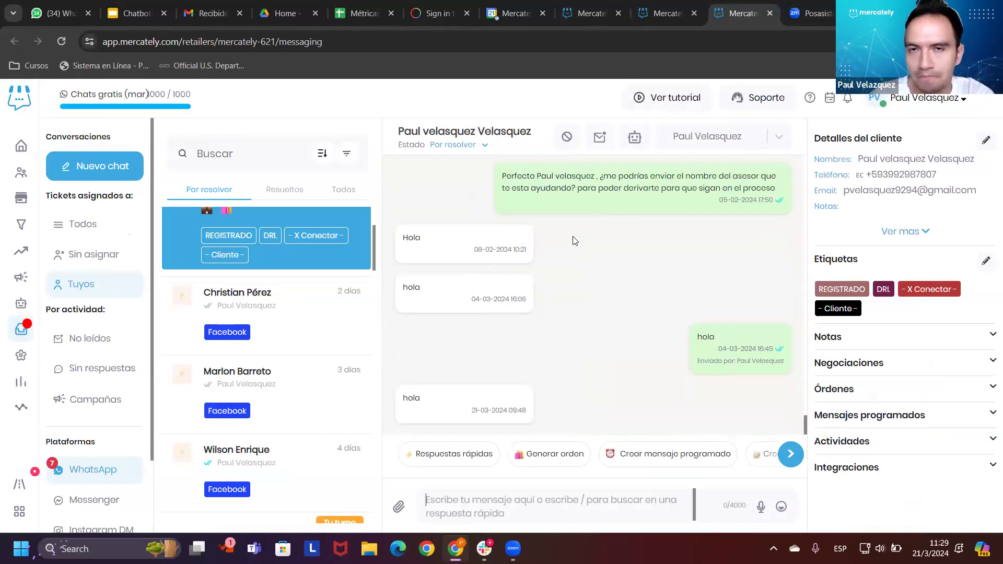
Step: Return to the ChatBot options browser tab and start adding a sub-option under Vender mas
left_click(655, 12)
left_click(592, 13)
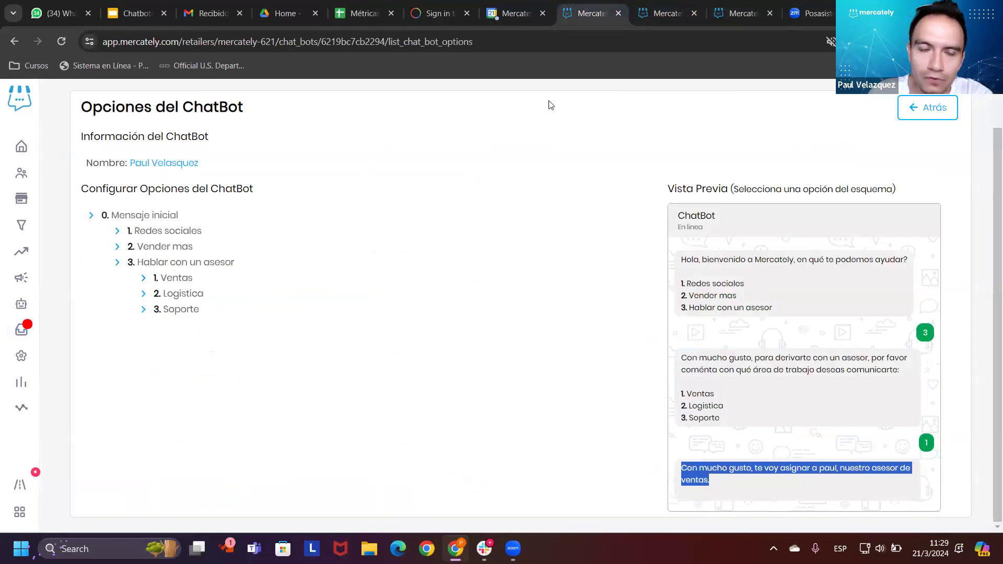
mouse_move(379, 303)
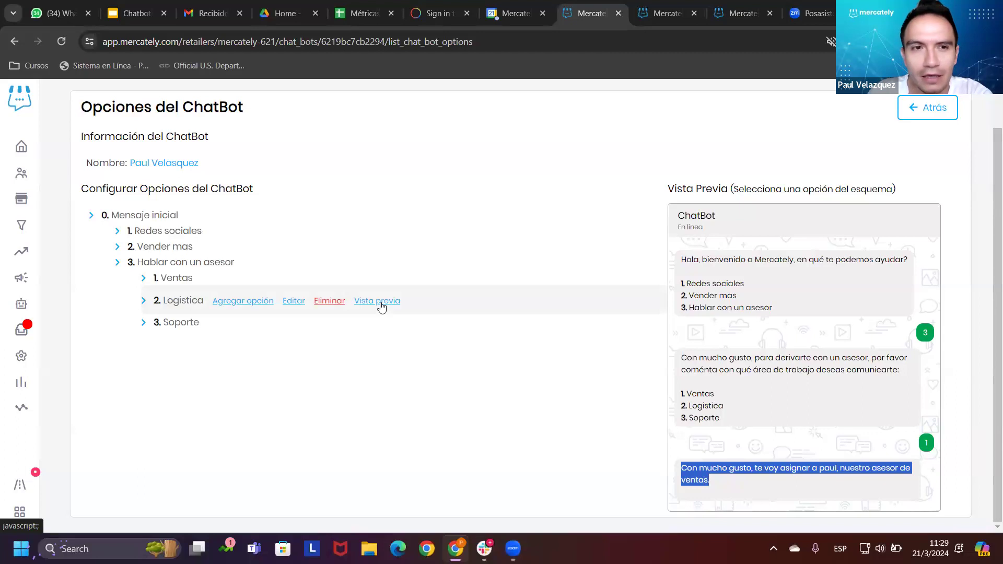
mouse_move(264, 249)
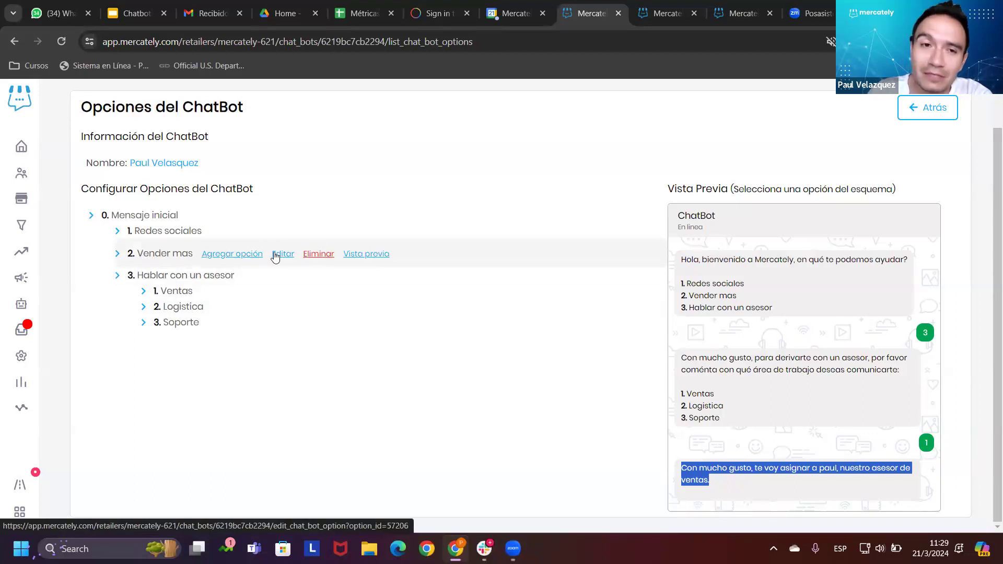
left_click(246, 258)
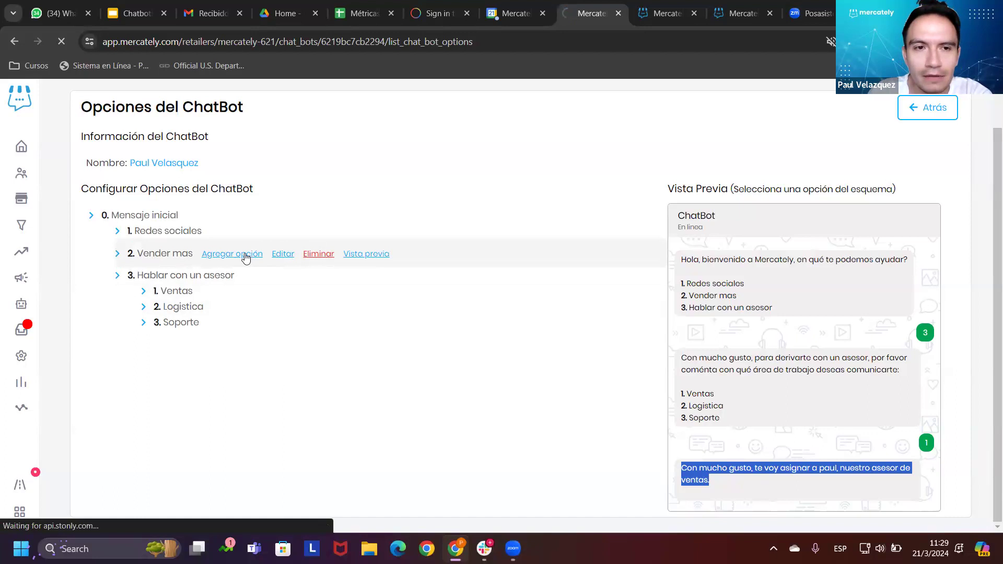
left_click(220, 409)
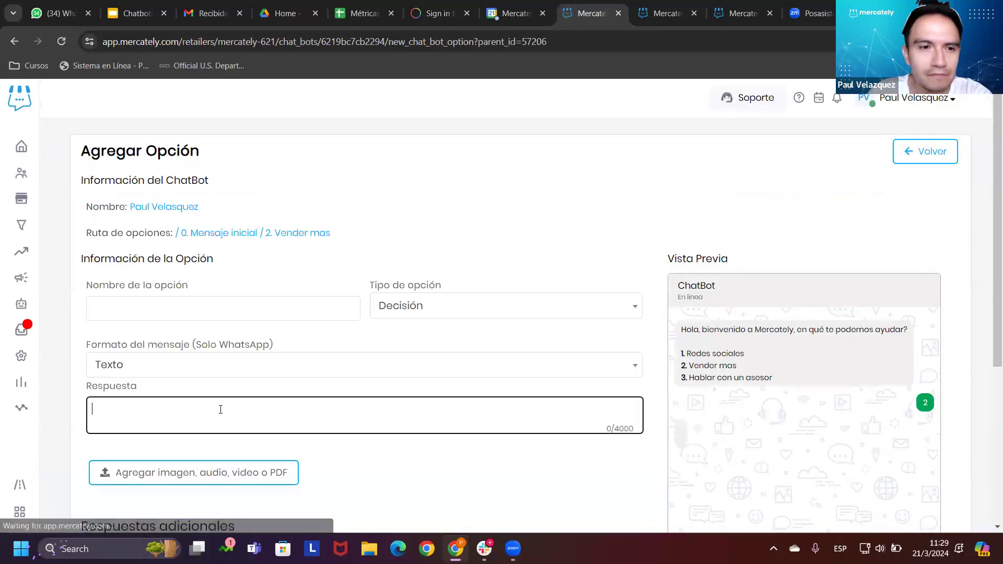
type("COn")
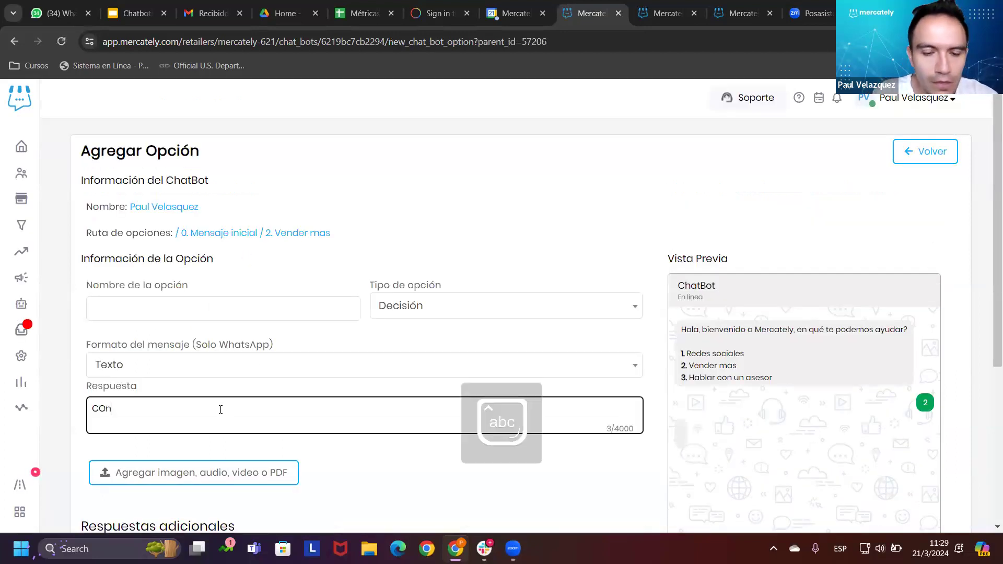
key("BackSpace")
key("BackSpace")
key("BackSpace")
key("BackSpace")
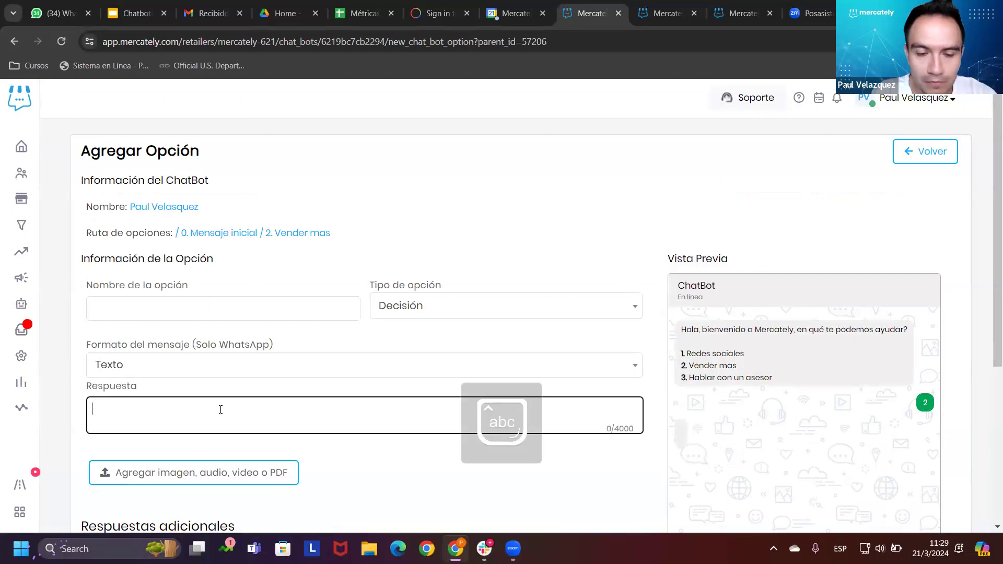
type("co")
key("BackSpace")
key("BackSpace")
key("BackSpace")
key("BackSpace")
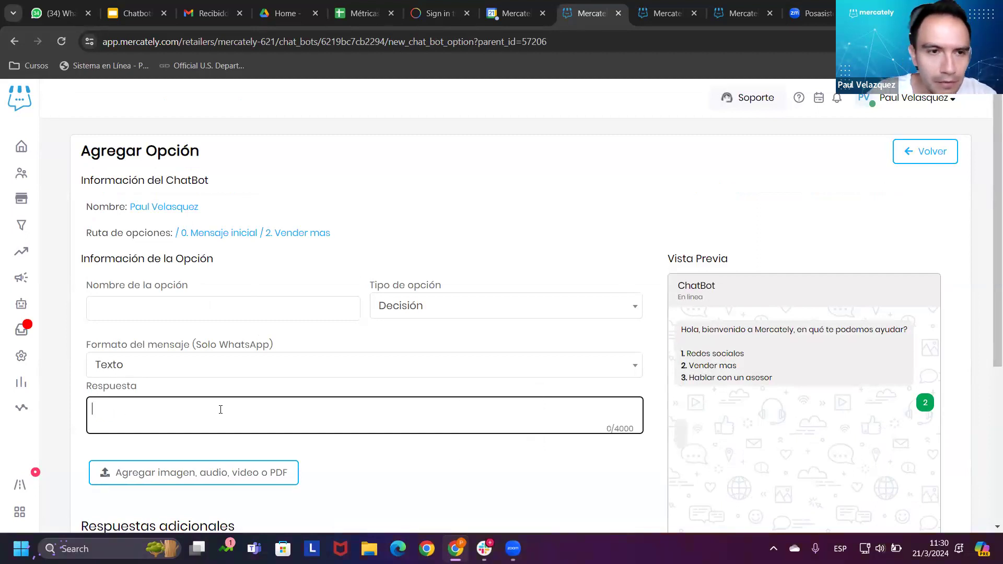
Step: Name the new option under Vender mas "Nombre"
left_click(238, 313)
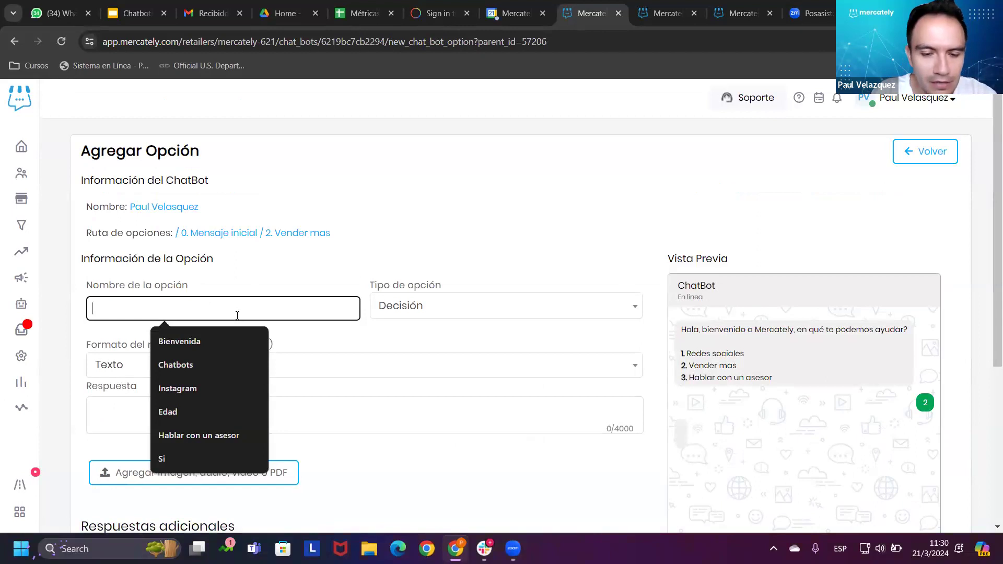
type("Infi")
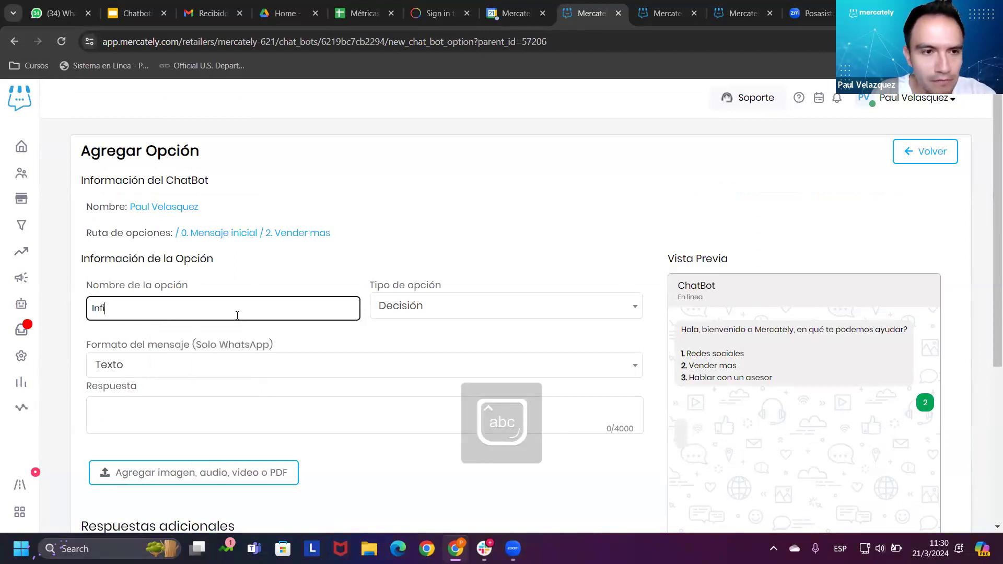
type("ormació")
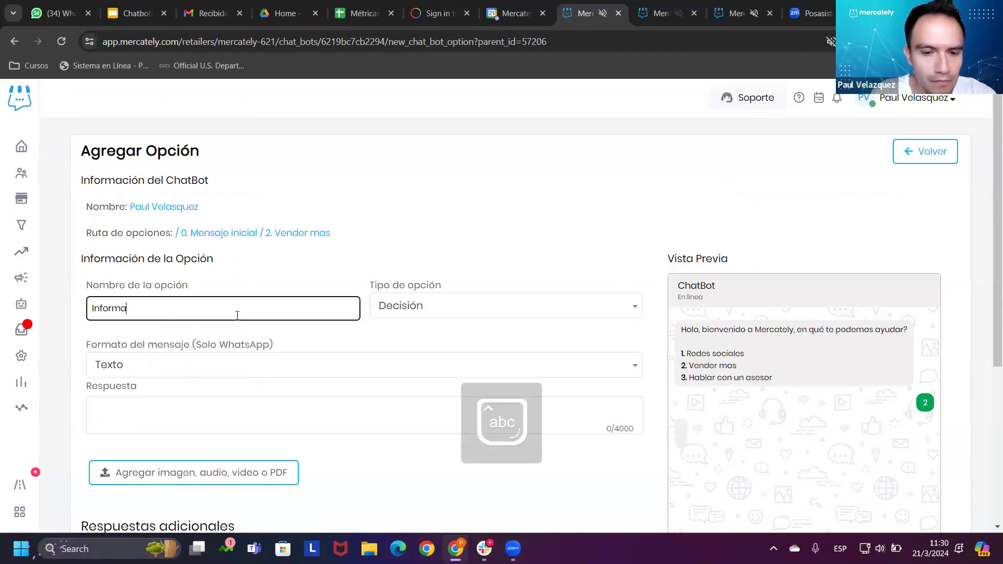
key("BackSpace")
key("BackSpace")
key("BackSpace")
key("BackSpace")
key("BackSpace")
key("BackSpace")
key("BackSpace")
key("BackSpace")
key("BackSpace")
key("BackSpace")
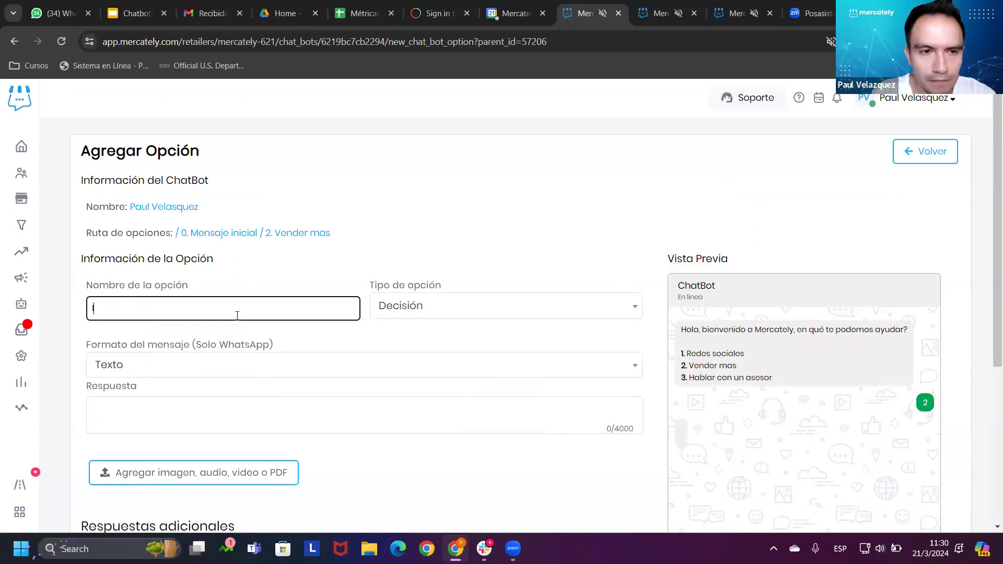
type("Nombre")
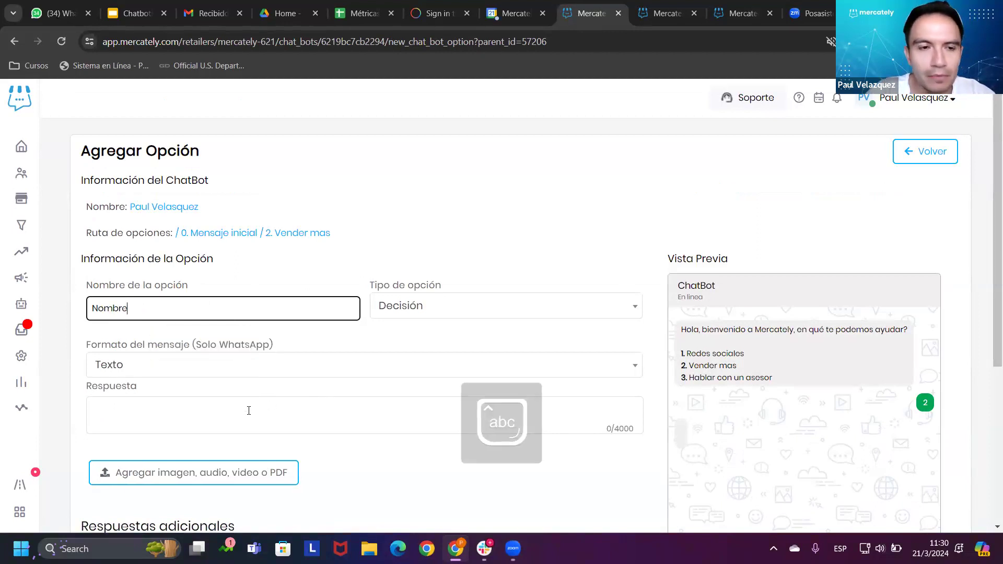
Step: Set the Nombre option's response to "¿COn mucho gusto? por favor coméntame tu nombre completo"
left_click(214, 418)
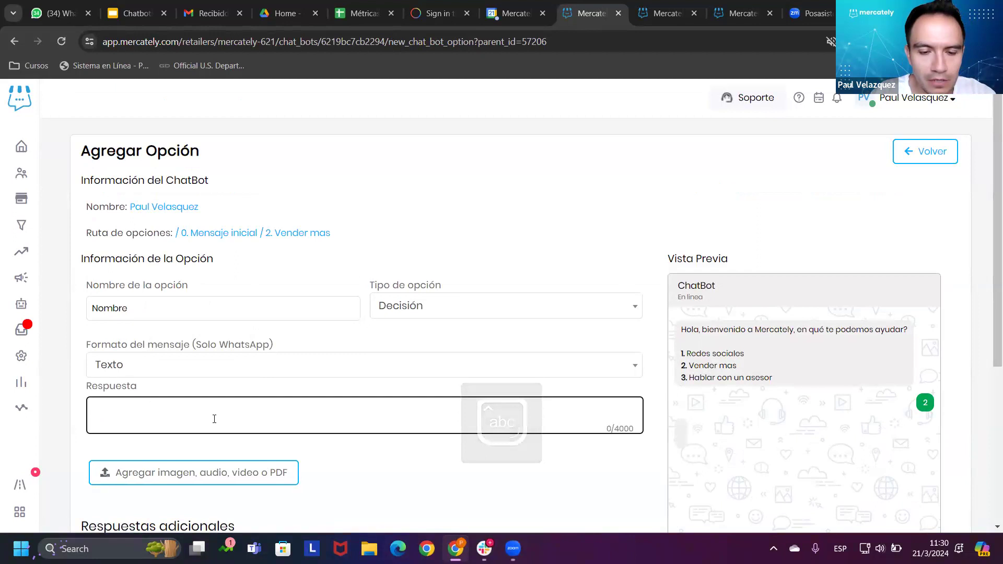
type("¿")
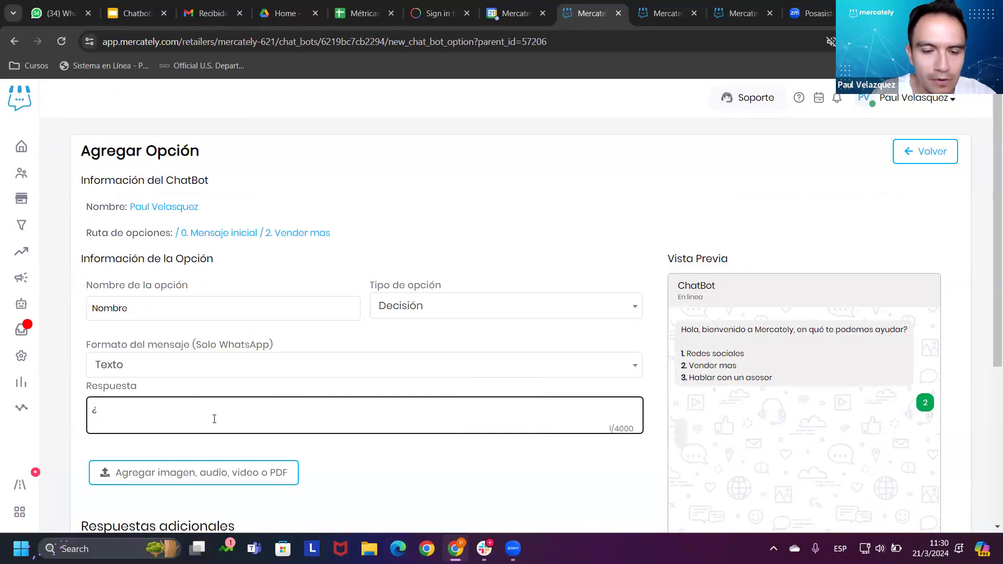
type("CO")
key("Caps_Lock")
type("n mucho gus")
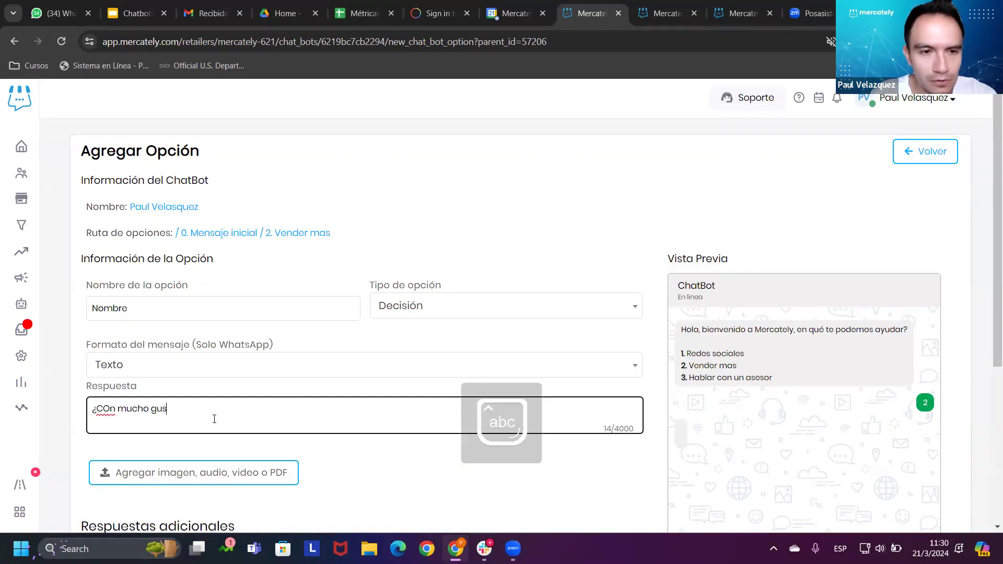
type("to? ")
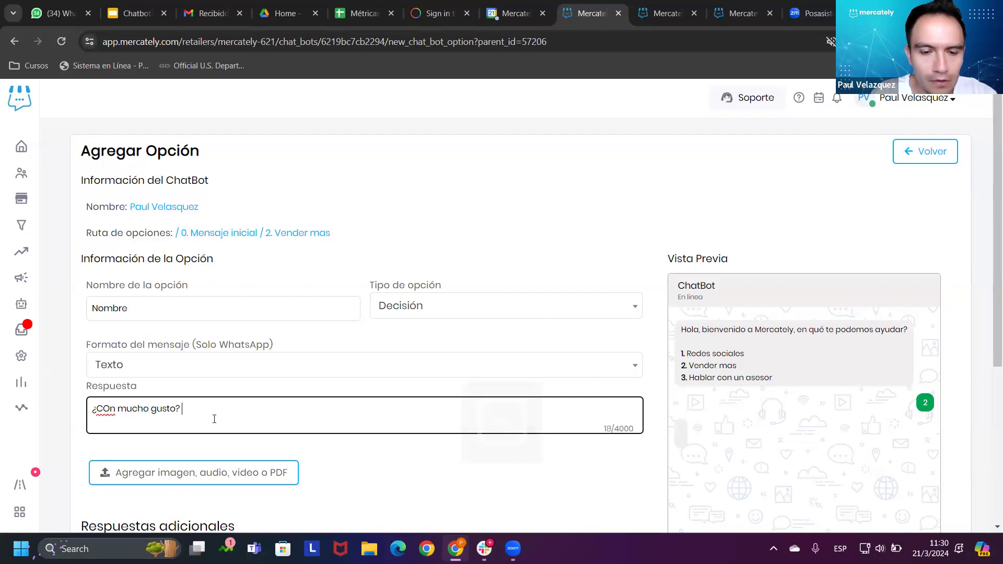
type("por favor comént")
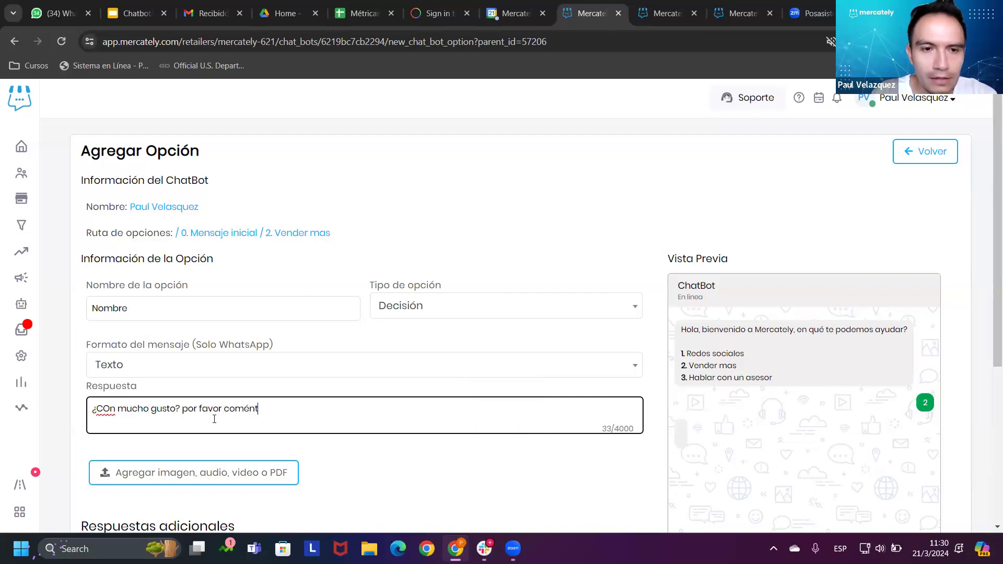
type("ame tu nombre completo")
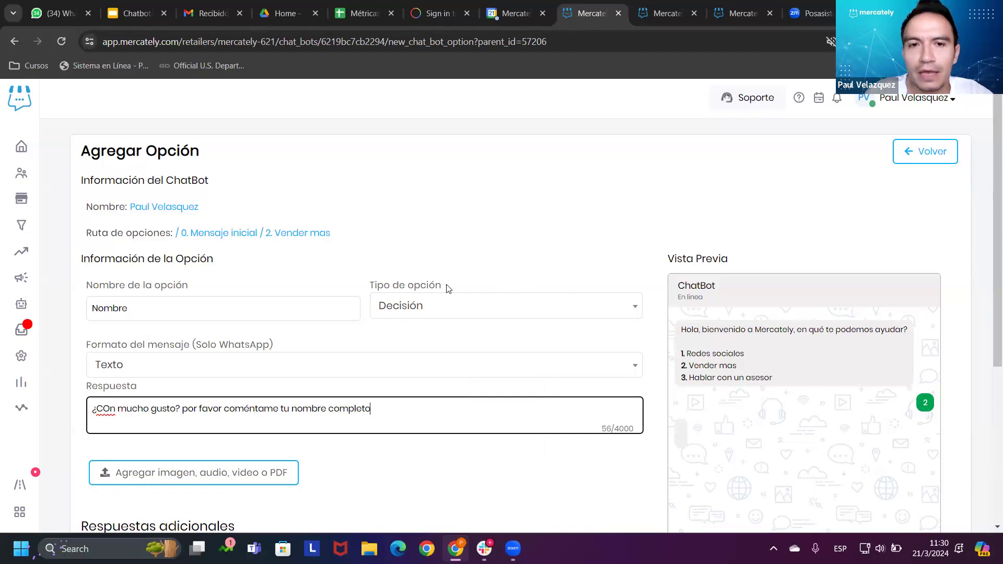
Step: Switch the option type to Formulario and back to Decisión, and highlight the numbered choices in the chat preview
left_click_drag(447, 286, 349, 286)
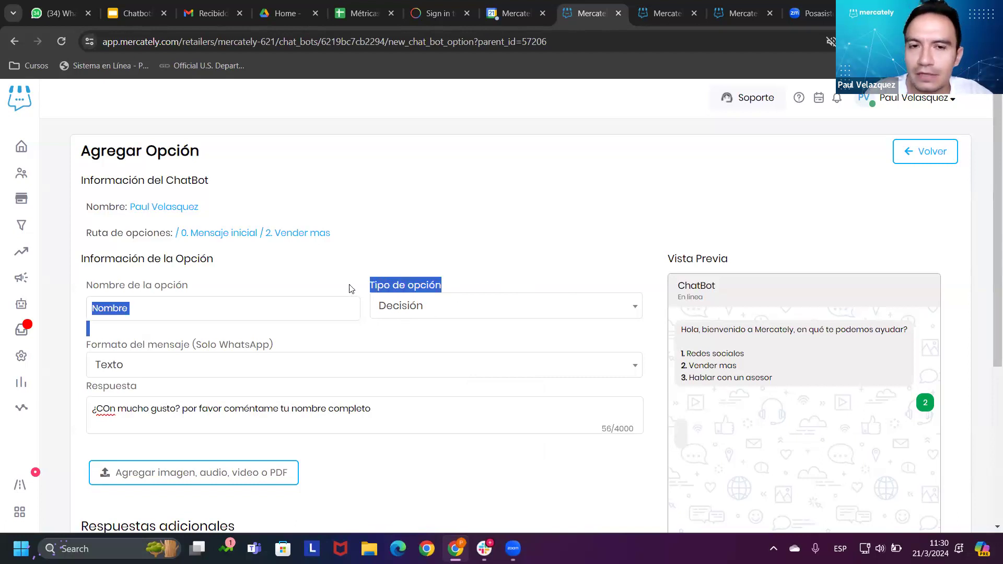
left_click(416, 314)
left_click(415, 376)
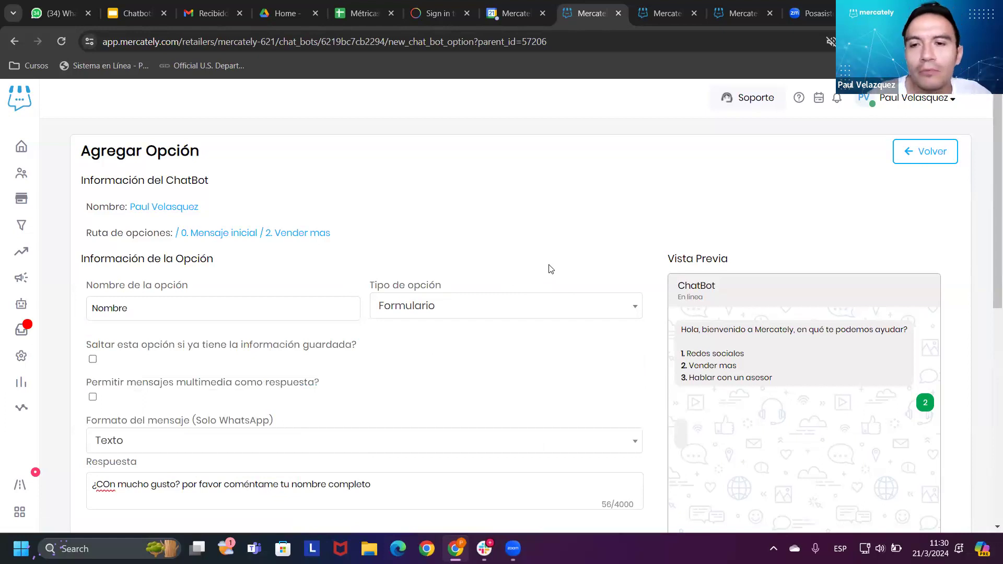
left_click(478, 308)
left_click(401, 355)
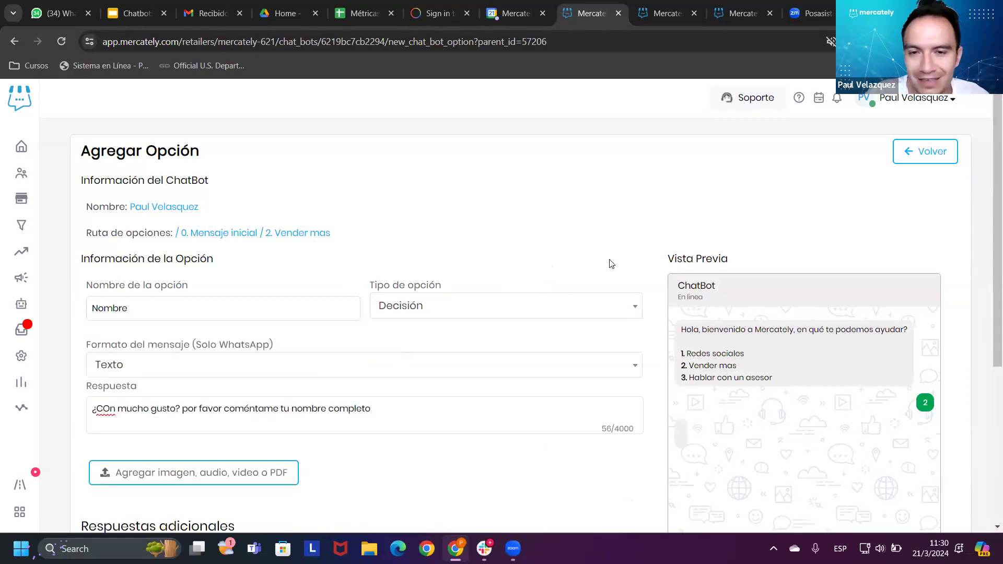
scroll(611, 263, "down", 2)
left_click_drag(683, 224, 779, 254)
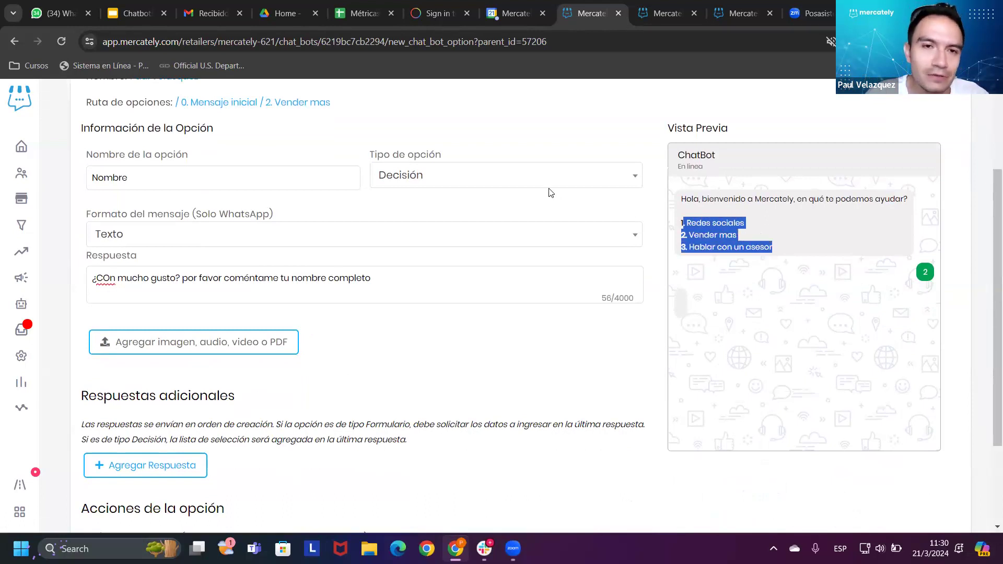
Step: Set the Nombre option's type to Formulario and save the option
left_click(528, 178)
left_click(437, 249)
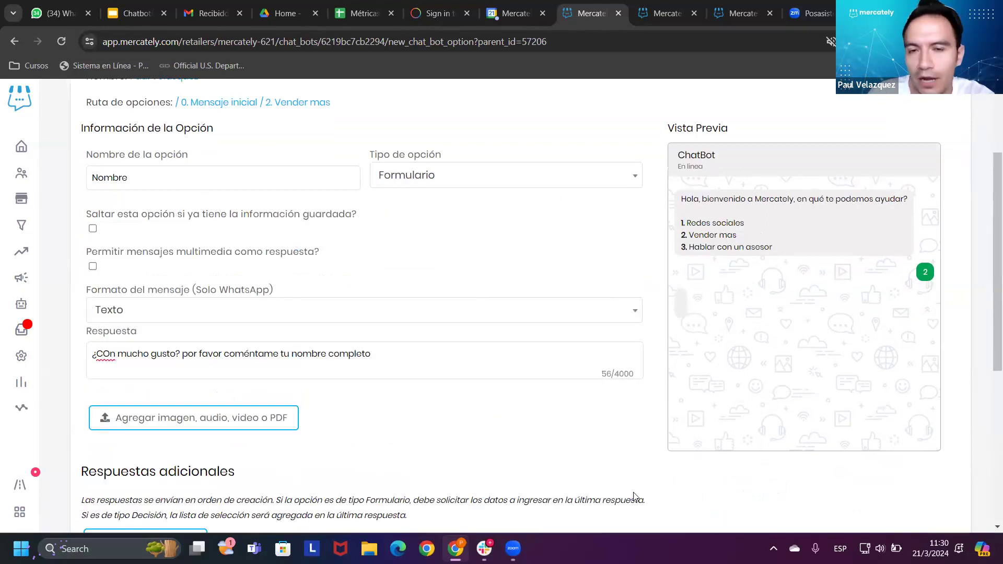
scroll(622, 473, "down", 5)
scroll(617, 470, "down", 1)
left_click(368, 478)
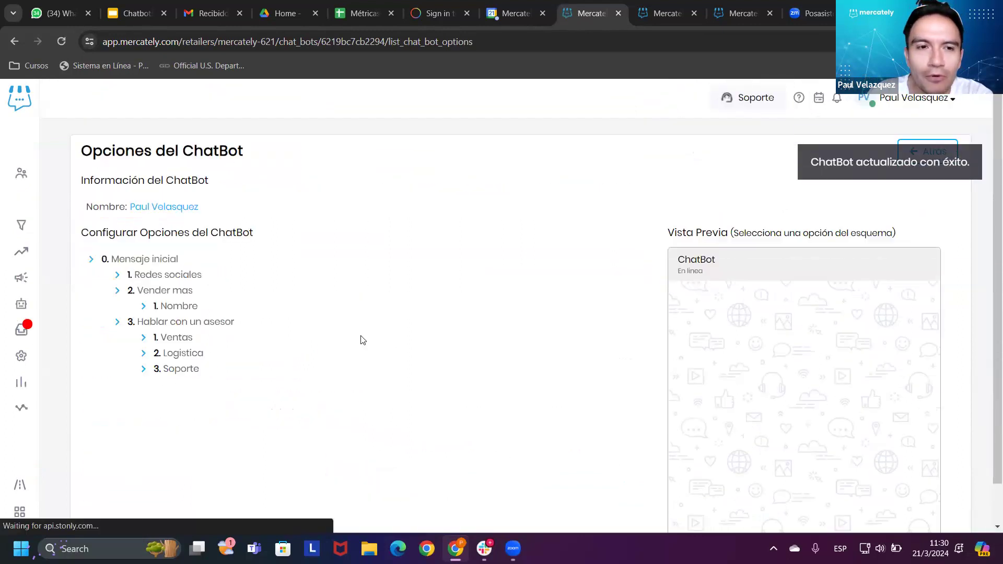
Step: Preview the Hablar con un asesor and Nombre options, and read the simulated message asking for the full name
left_click(408, 329)
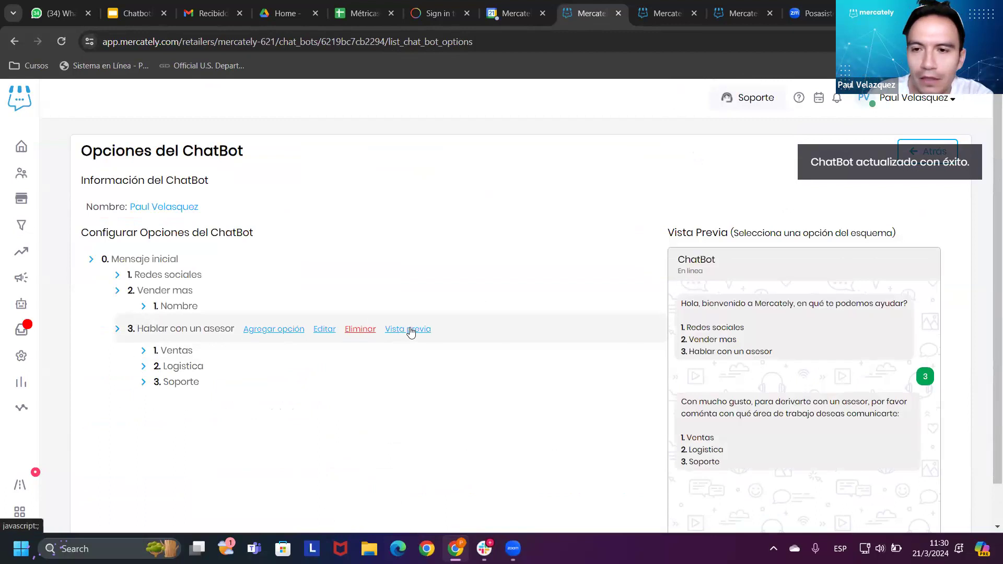
scroll(790, 382, "down", 1)
mouse_move(255, 270)
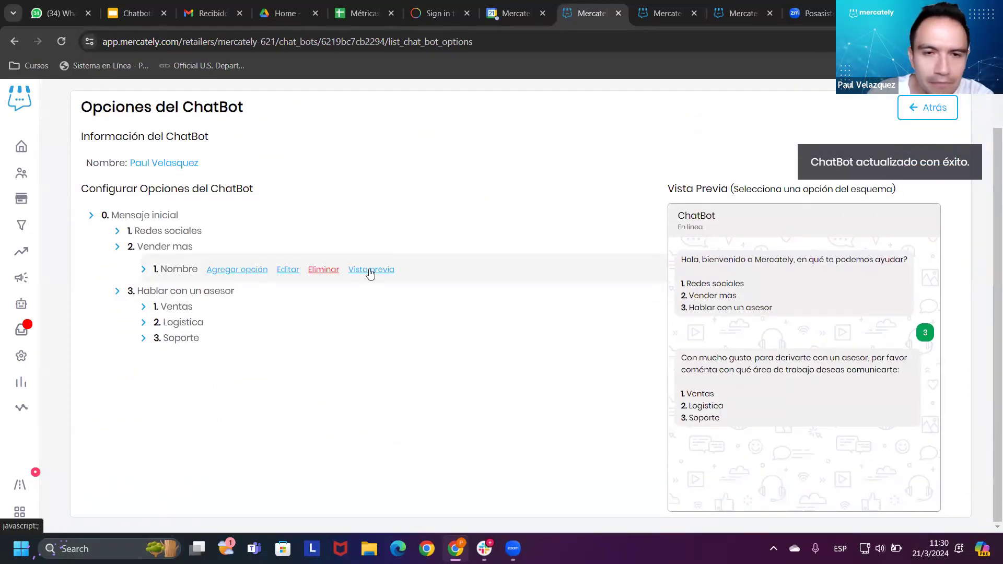
left_click(370, 273)
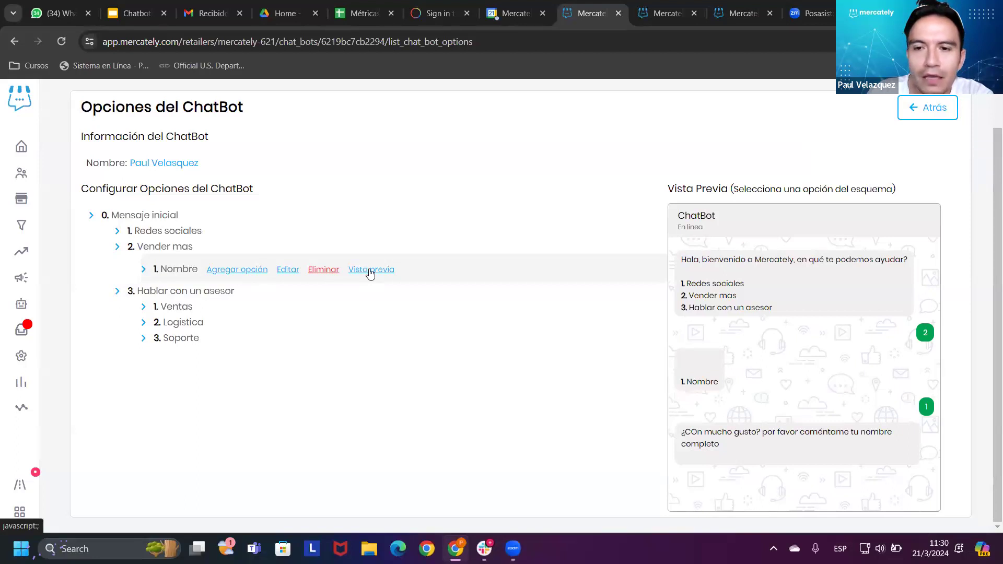
left_click_drag(680, 432, 745, 448)
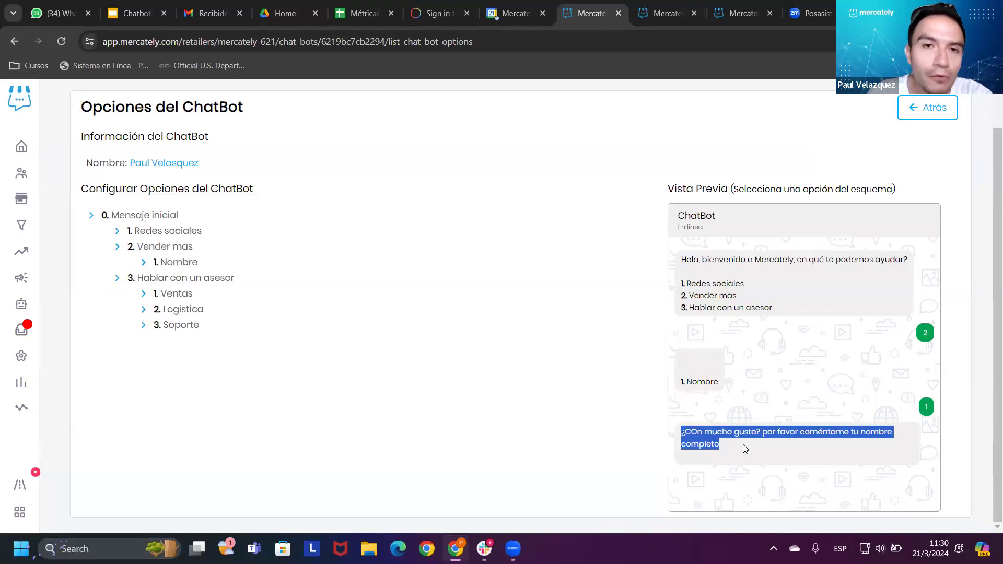
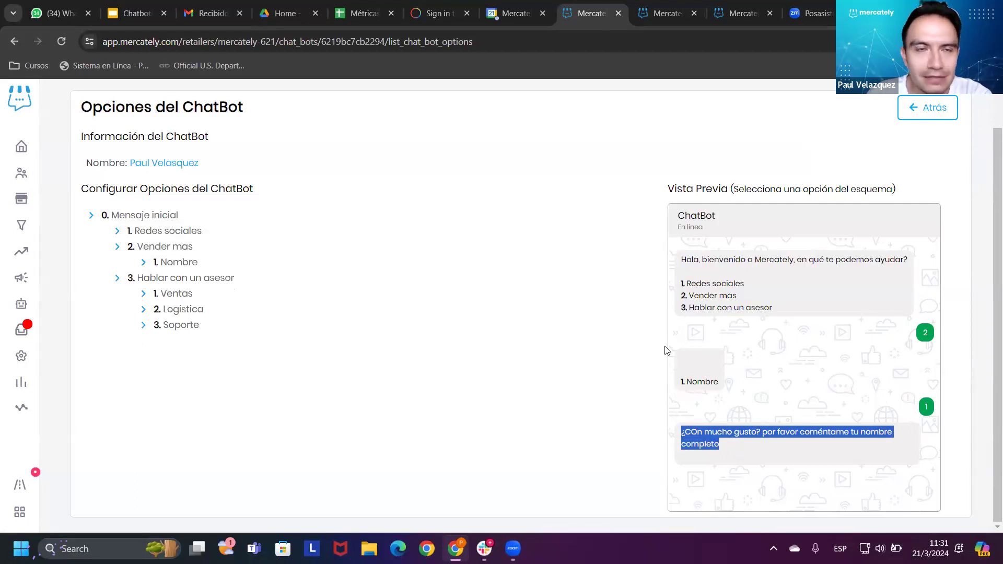
Step: Return to the Inbox browser tab and expand the open customer's details to examine all available data fields
left_click(686, 4)
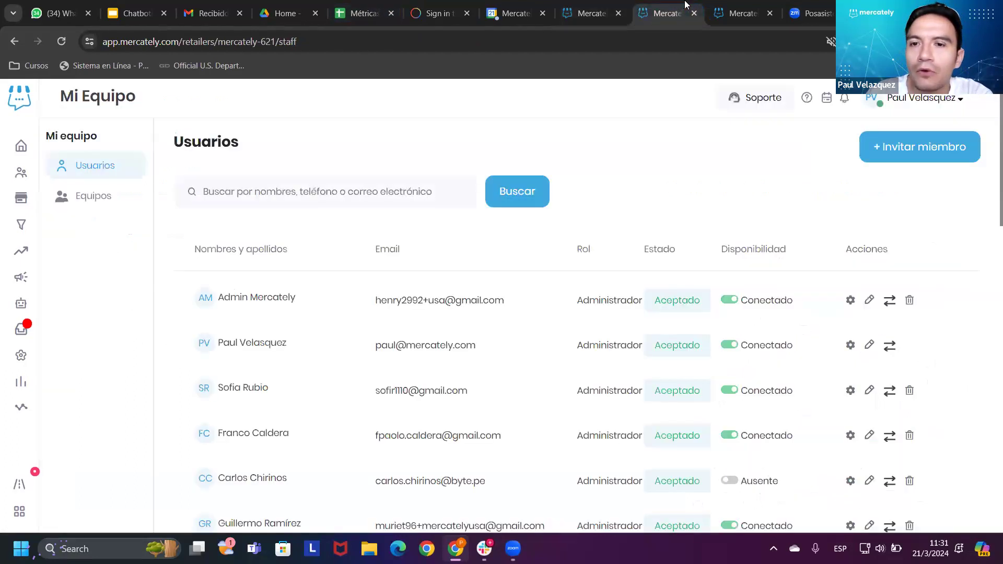
left_click(741, 13)
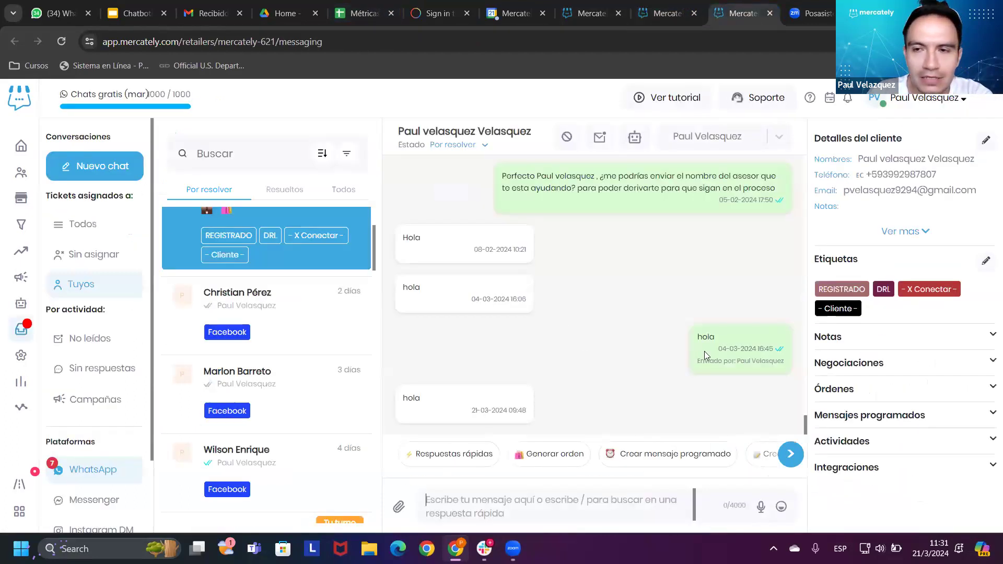
left_click(898, 232)
left_click_drag(820, 139, 888, 226)
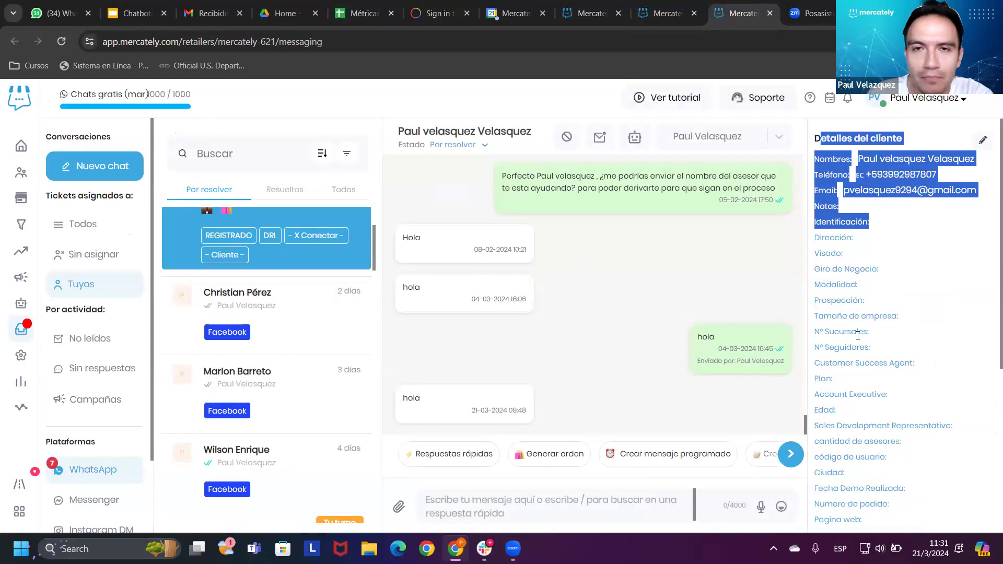
mouse_move(25, 179)
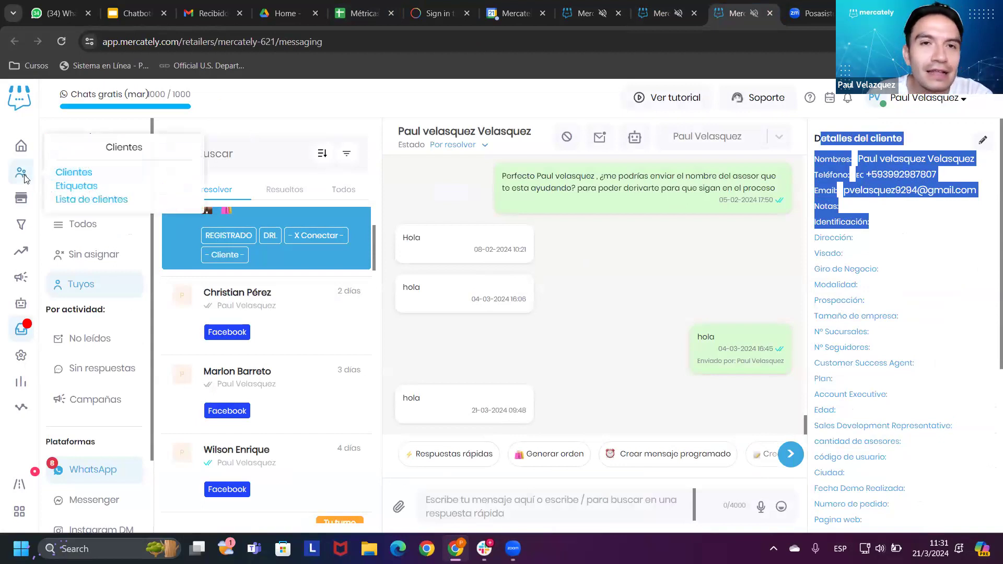
Step: Open the Clientes page in a new browser tab and go to Campos personalizados to review the existing custom fields
right_click(74, 175)
left_click(95, 191)
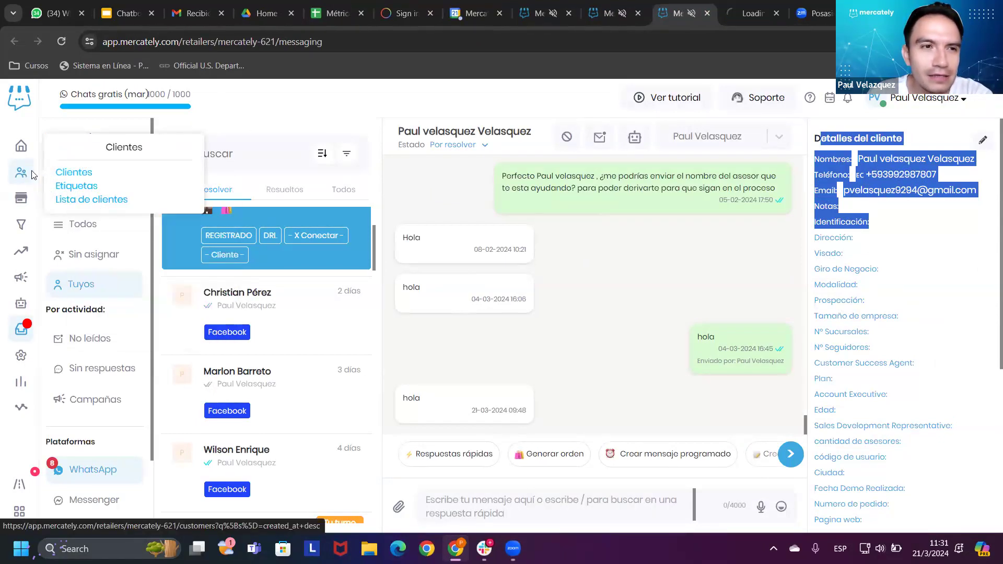
left_click(753, 13)
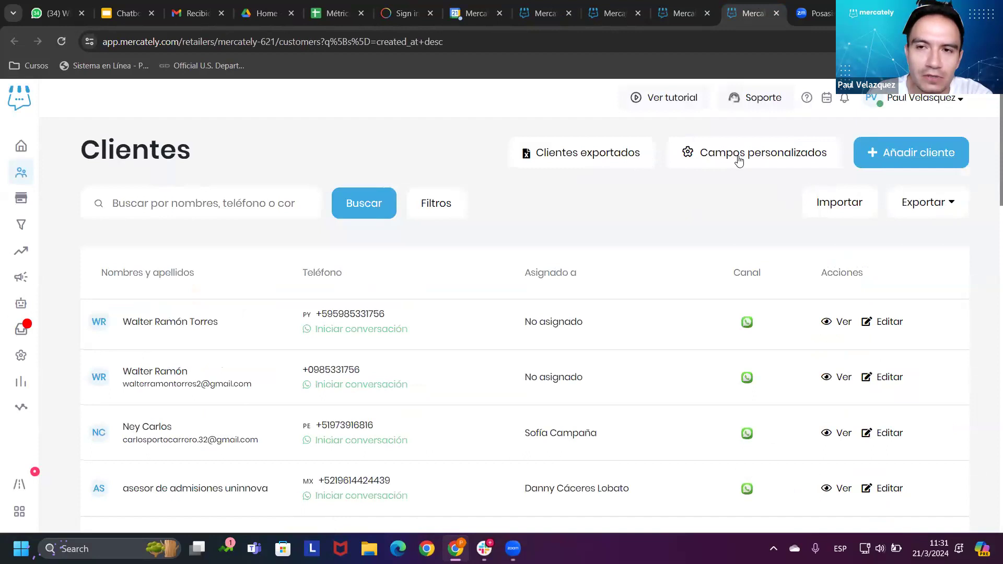
left_click(766, 160)
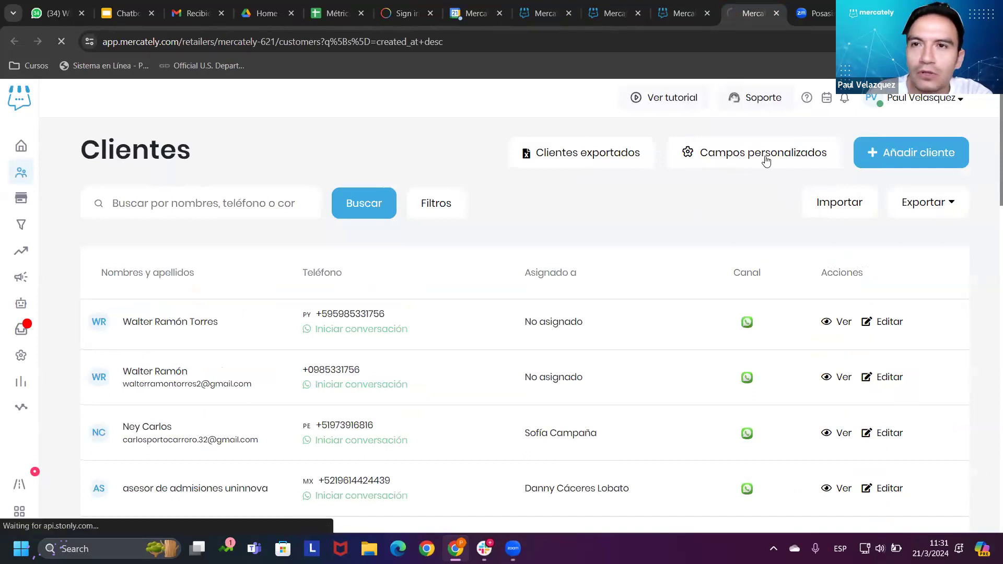
left_click(888, 166)
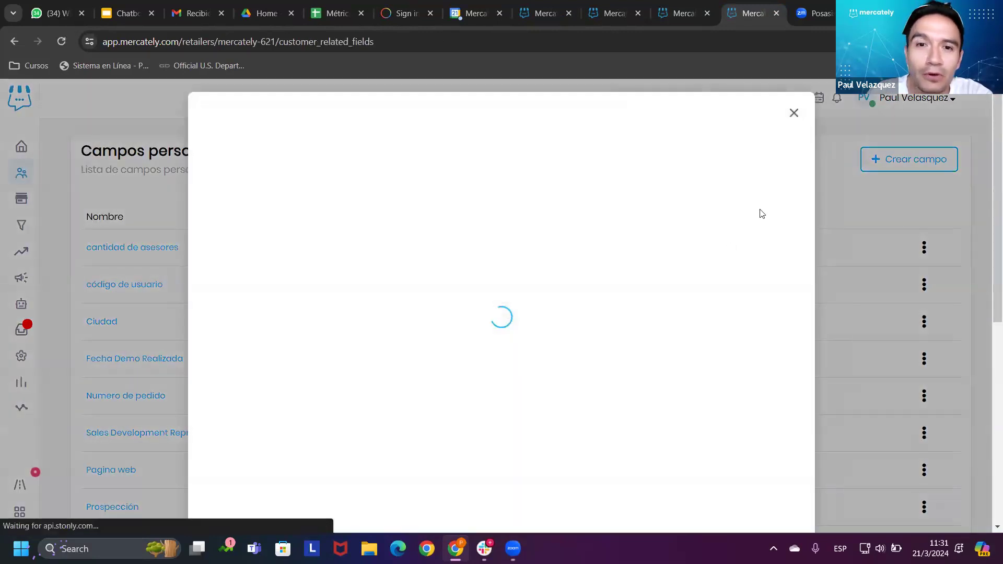
left_click(795, 119)
scroll(703, 331, "down", 6)
scroll(929, 144, "up", 6)
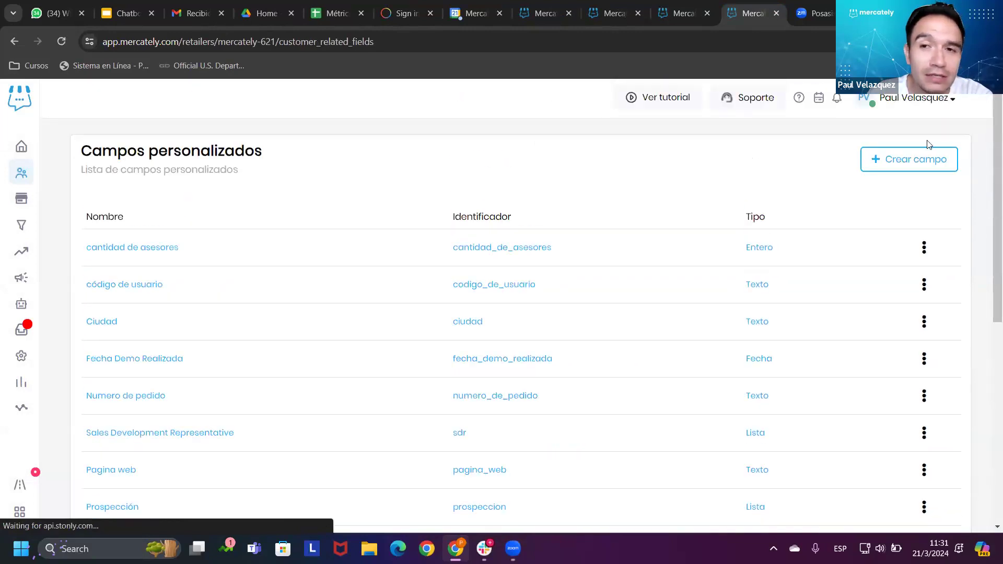
Step: Fill in a new custom customer field named Edad with the type Entero
left_click(912, 165)
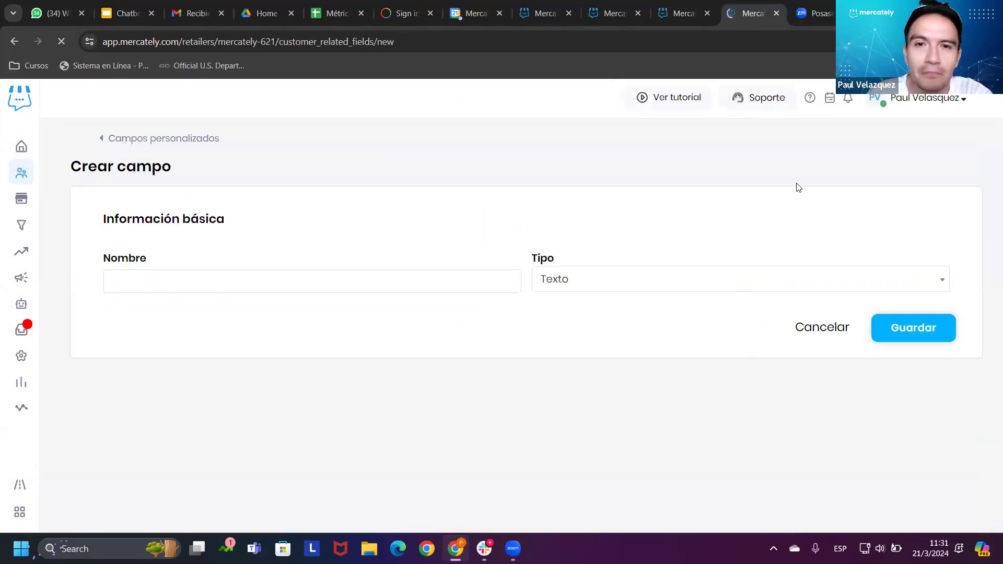
left_click(239, 284)
left_click(213, 313)
left_click(682, 291)
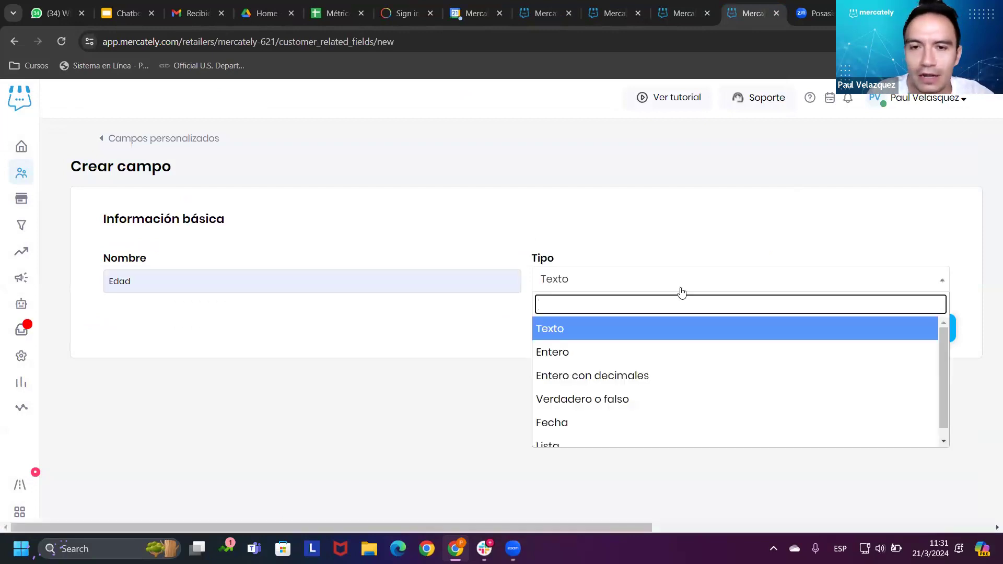
left_click(586, 358)
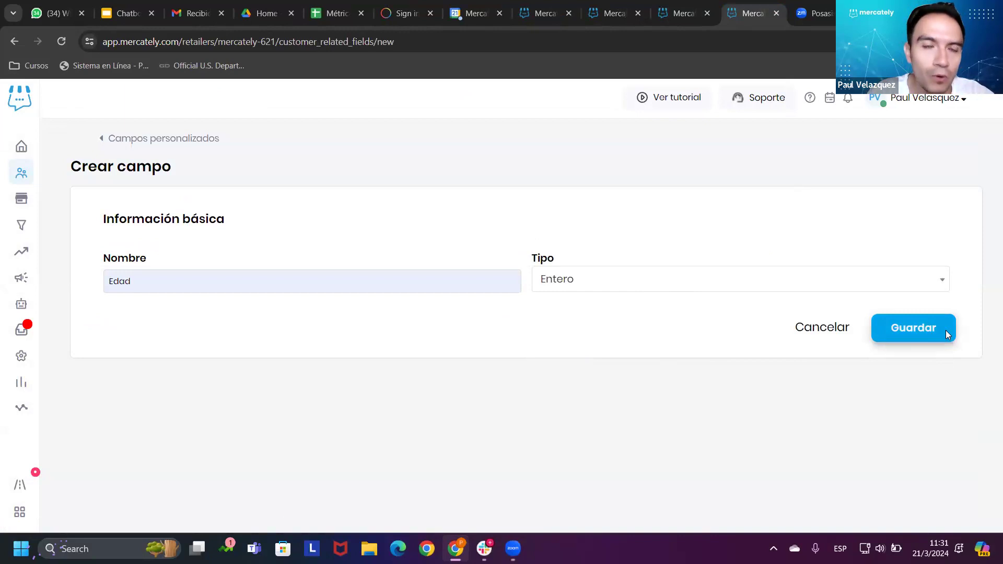
Step: Return to the chatbot options tab and add a Guardar respuesta en Cliente action to the Nombre option, with Nombres as the field
left_click(572, 4)
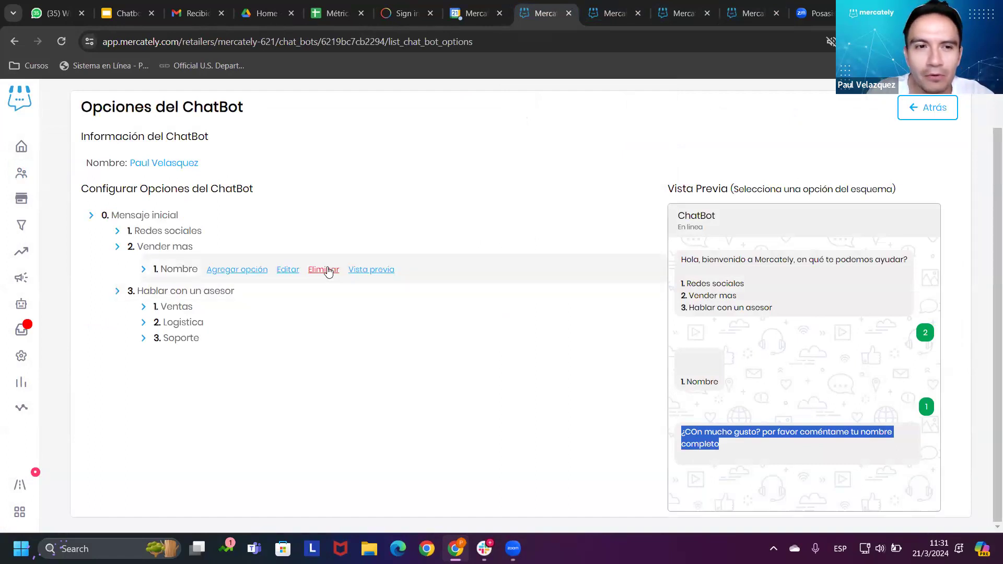
left_click(366, 270)
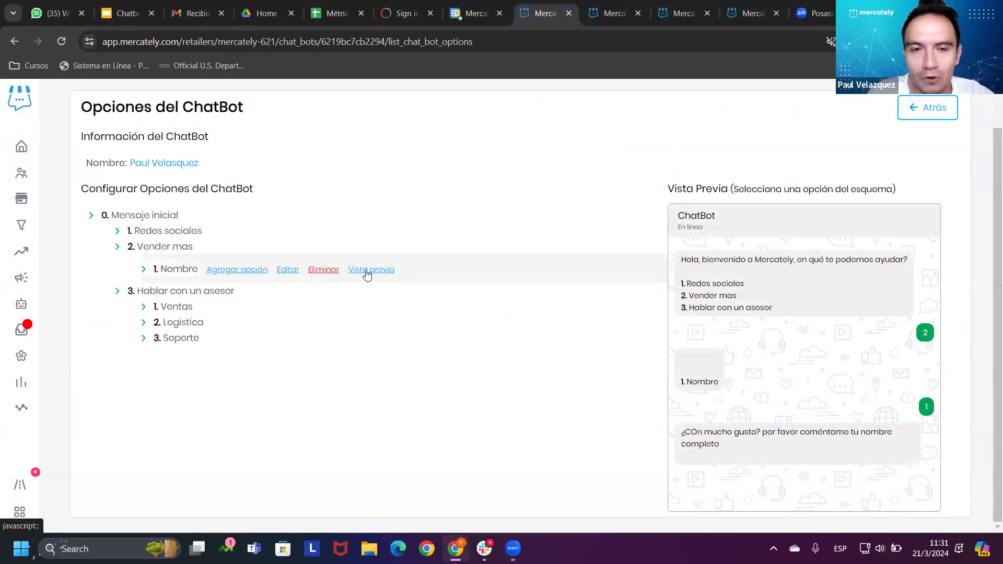
left_click(288, 270)
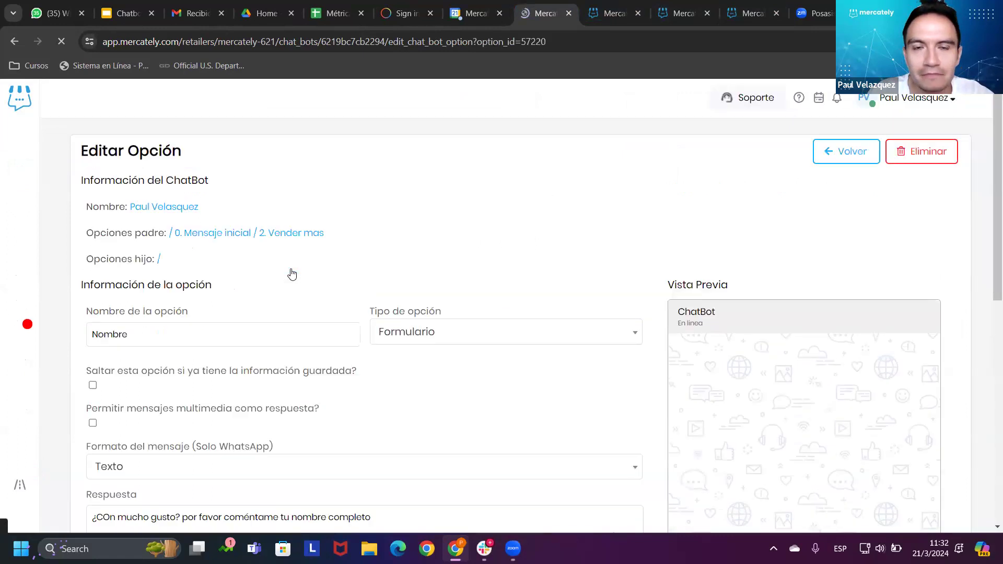
scroll(344, 308, "down", 10)
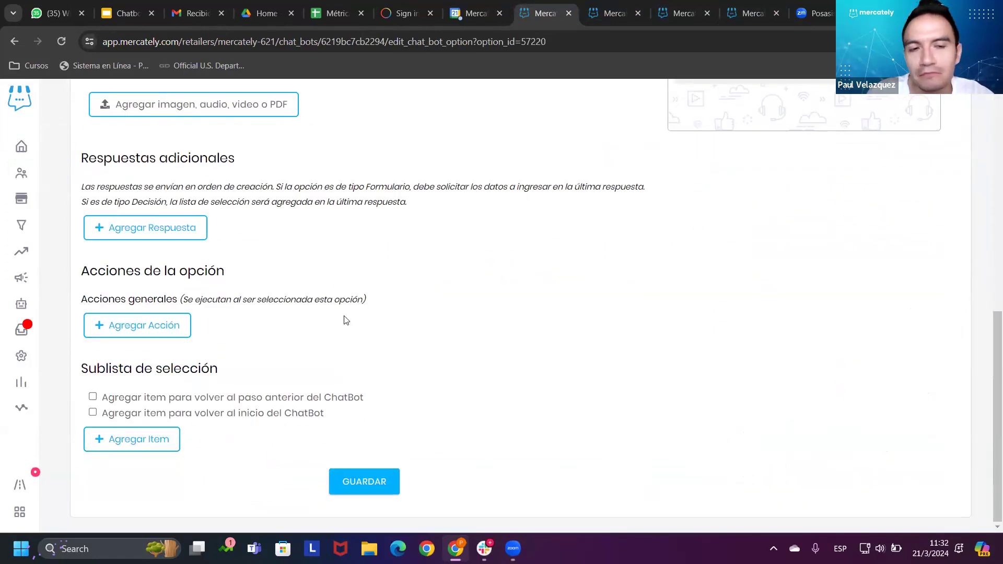
left_click(177, 328)
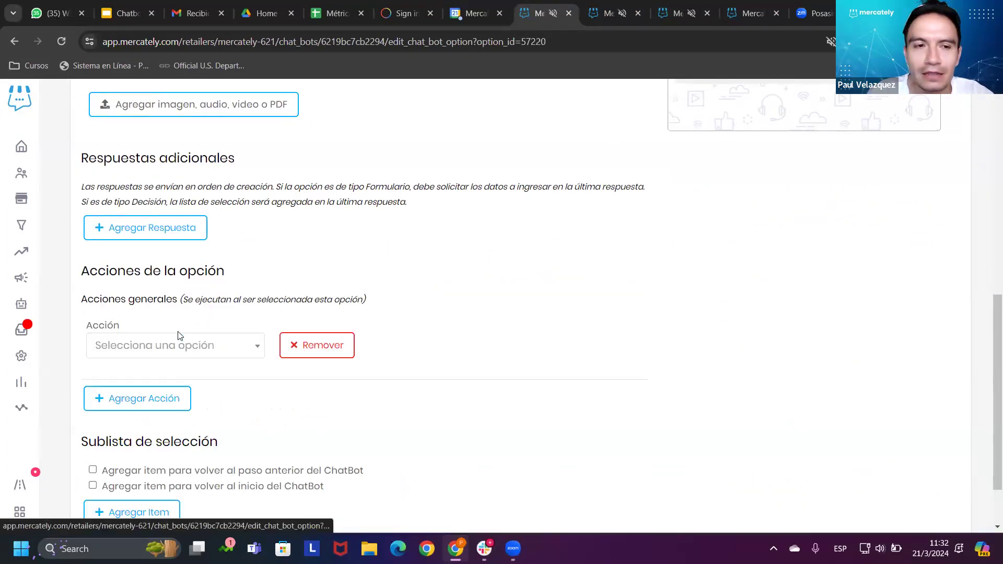
left_click(162, 342)
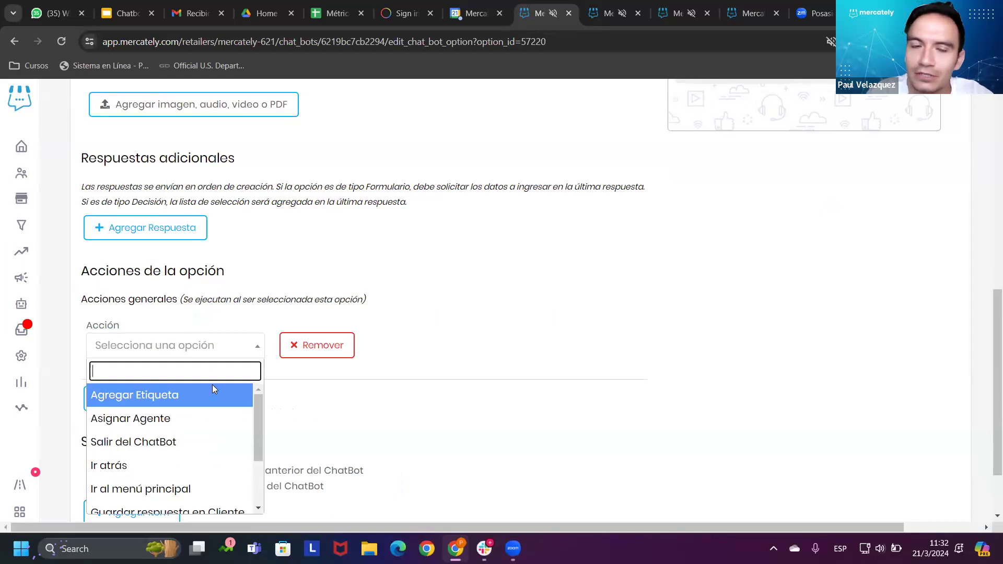
scroll(223, 432, "down", 3)
left_click(195, 430)
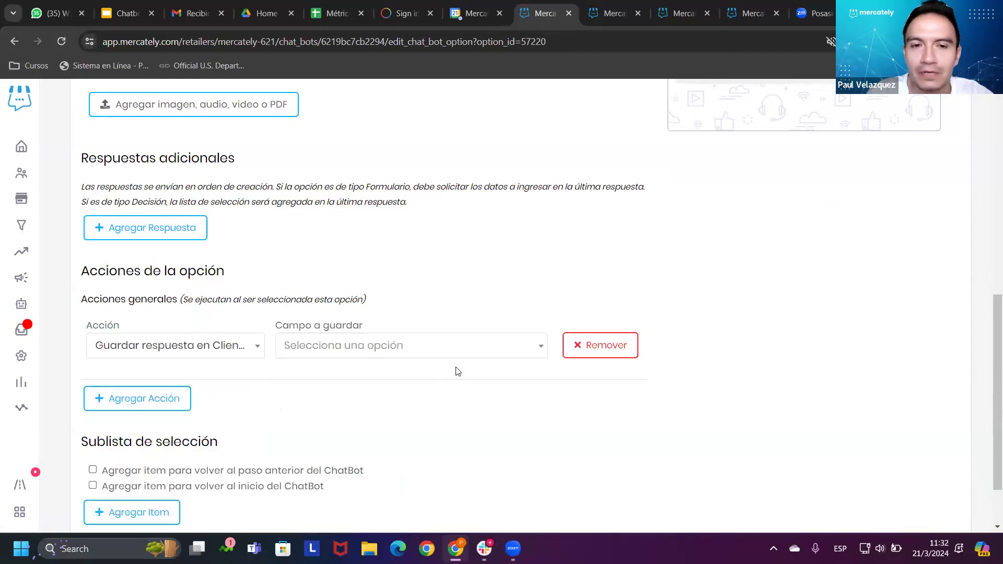
left_click(489, 348)
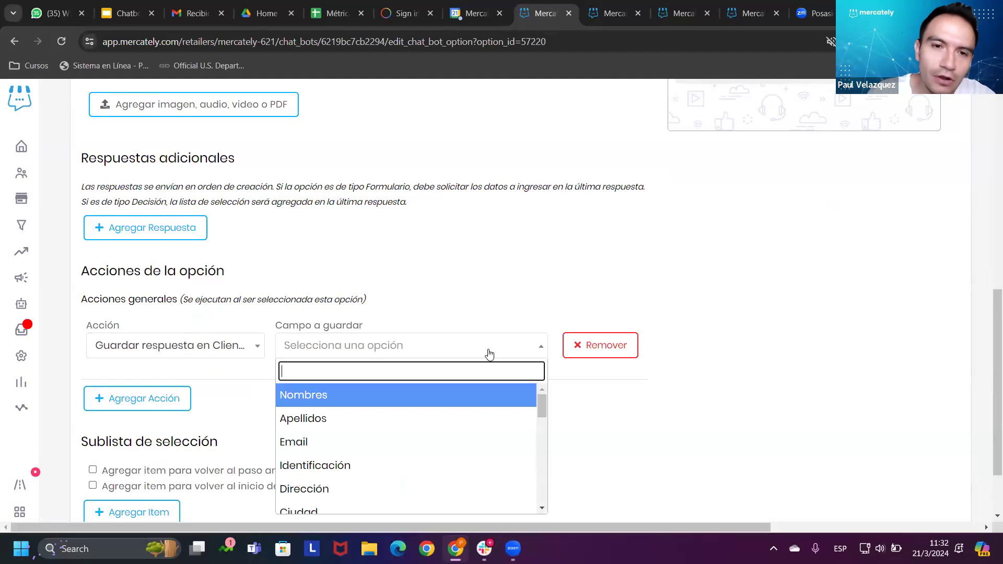
left_click(425, 399)
scroll(426, 400, "up", 2)
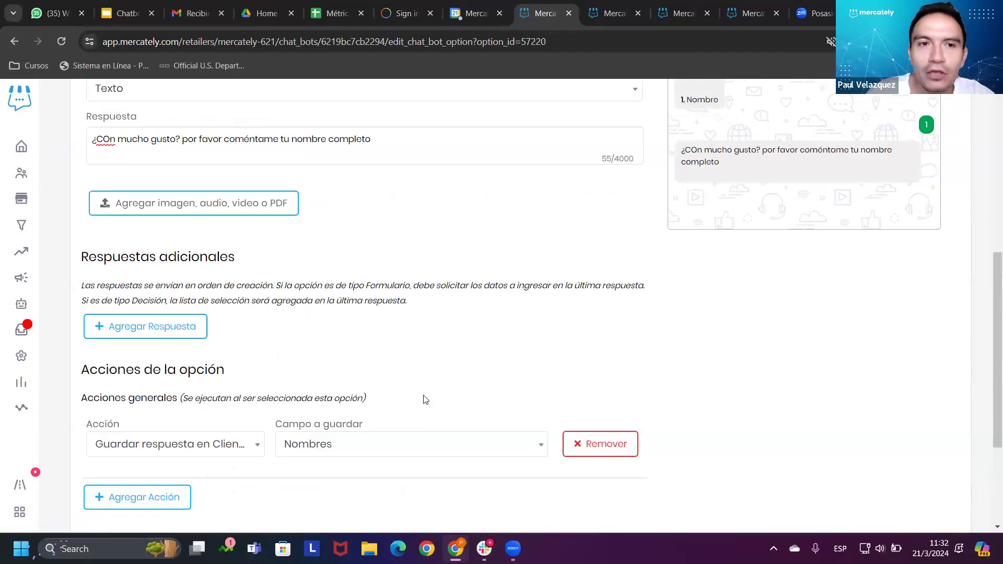
Step: Highlight the Nombre option's response text, and check the customer detail fields in the Inbox tab where answers are stored
scroll(425, 400, "up", 5)
left_click_drag(390, 435, 73, 437)
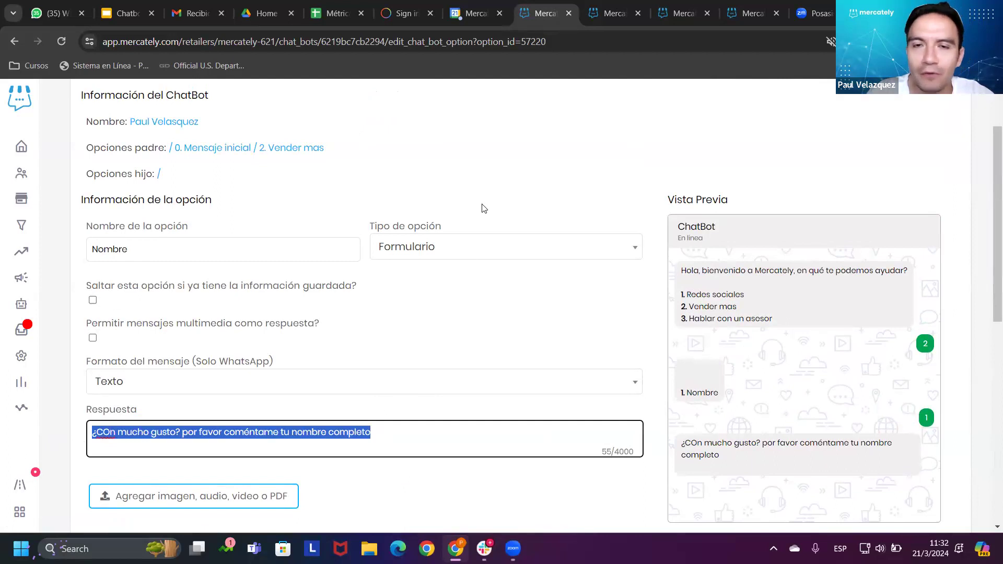
left_click(670, 4)
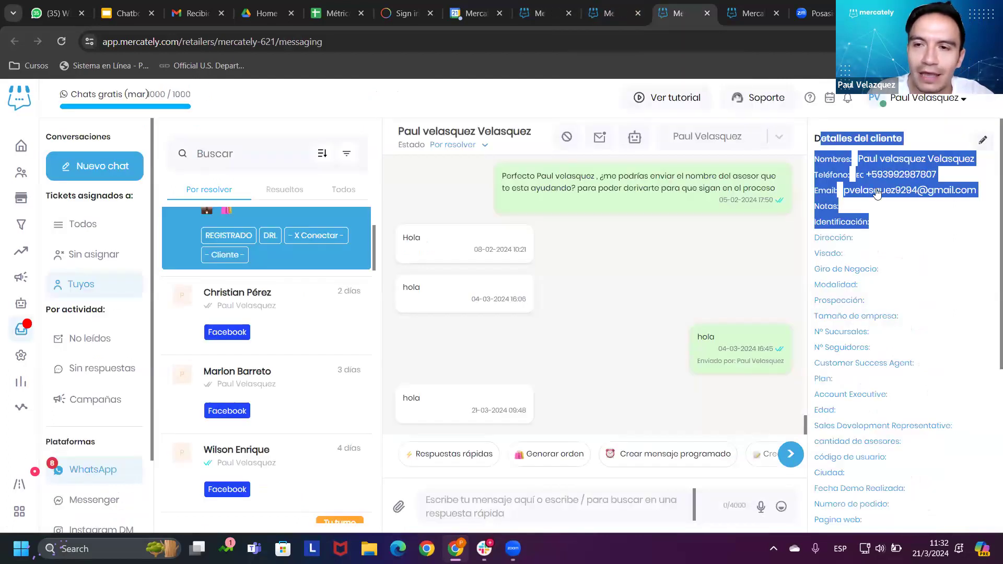
left_click(741, 271)
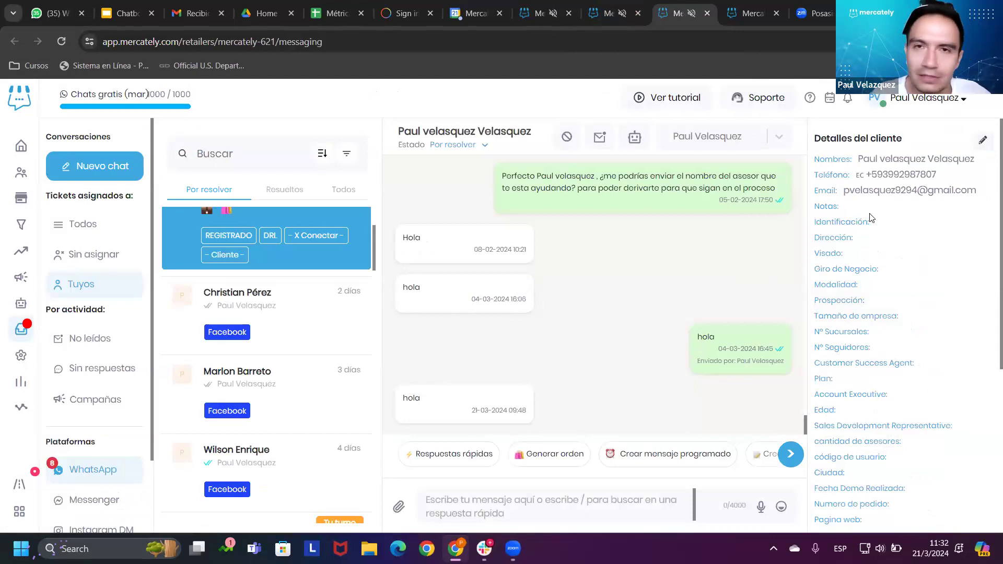
scroll(867, 235, "down", 7)
scroll(846, 271, "up", 7)
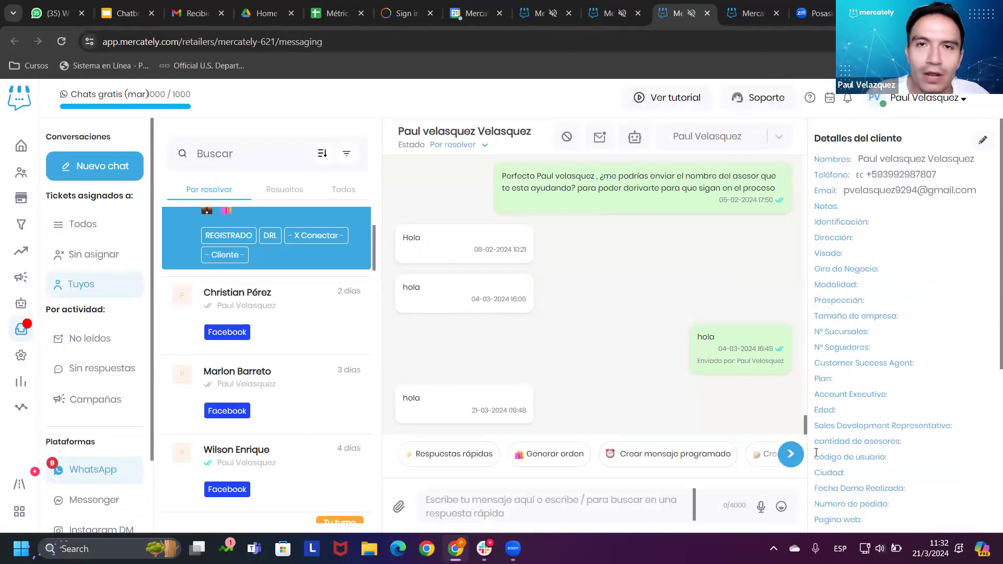
Step: Return to the chatbot tab and save the Nombre option with its new action
left_click(540, 13)
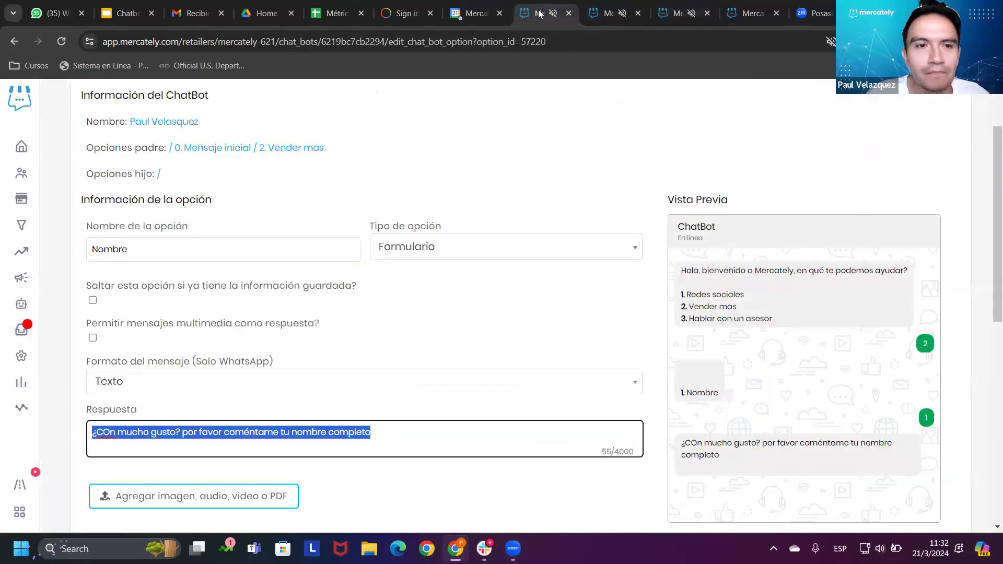
left_click(630, 5)
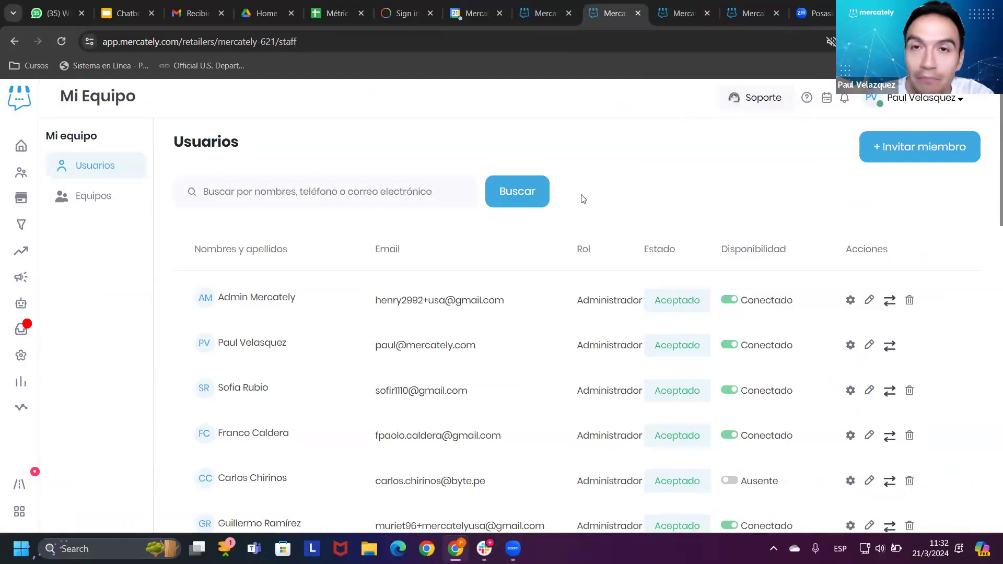
left_click(564, 11)
scroll(417, 362, "down", 10)
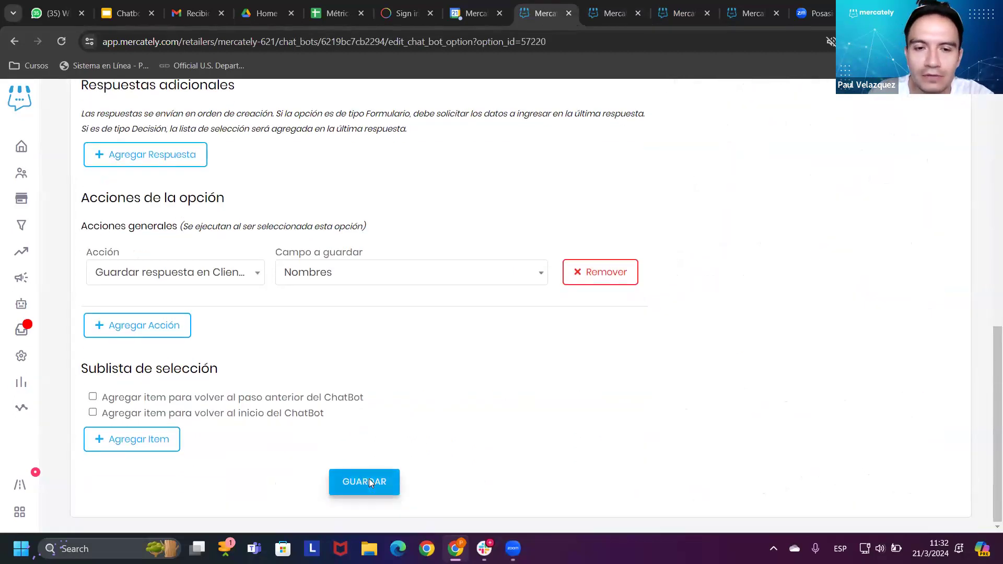
left_click(369, 478)
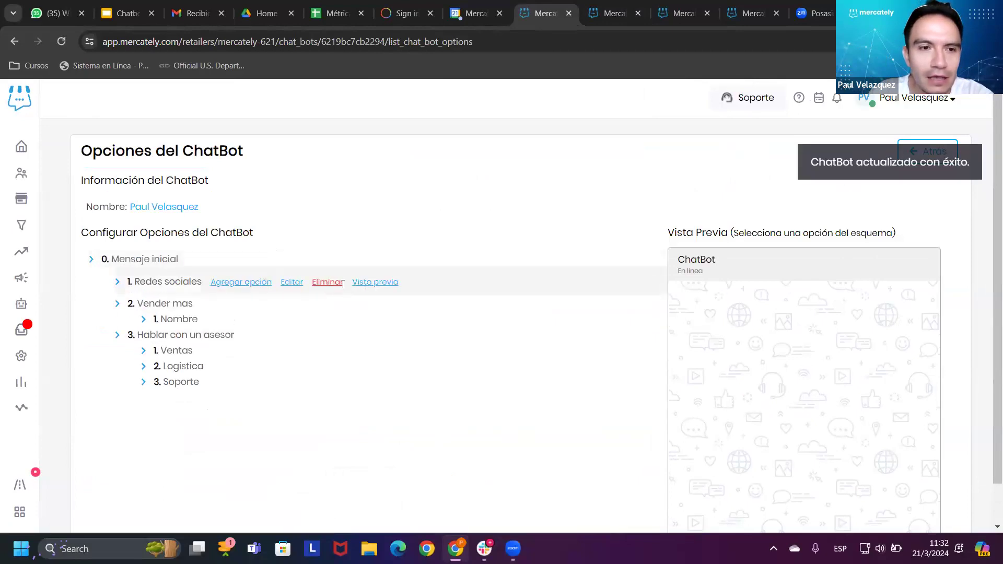
Step: Preview the Redes sociales option and highlight its entry in the simulated chat menu
left_click(375, 283)
left_click_drag(729, 303, 753, 334)
left_click_drag(688, 327, 749, 324)
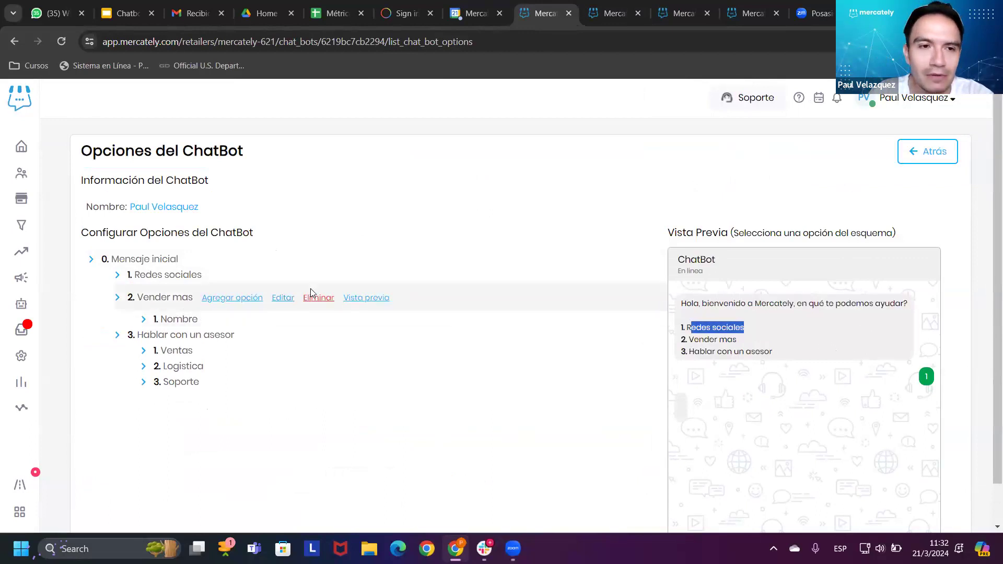
Step: Add a suboption named chatbot under Redes sociales and save it
mouse_move(312, 280)
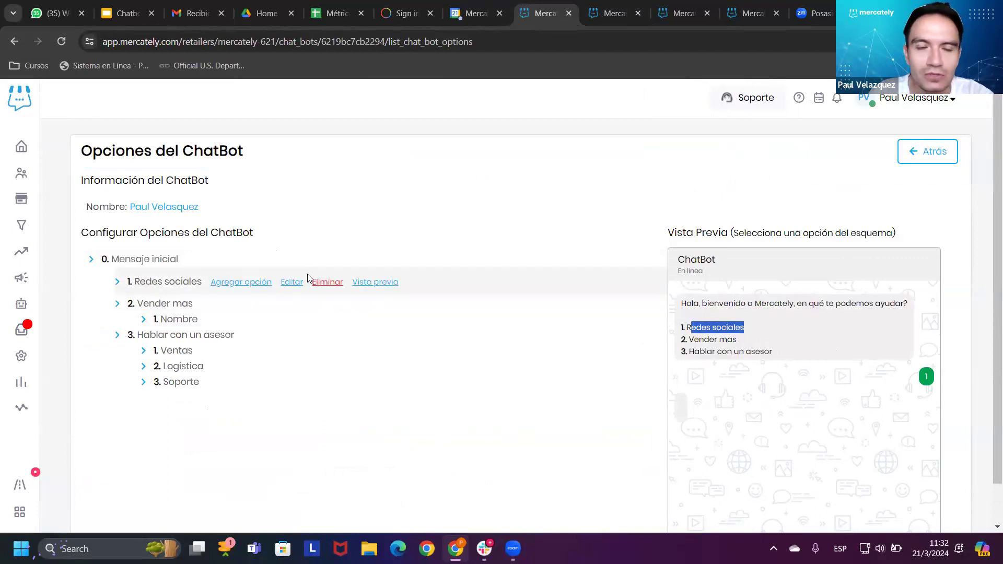
left_click(258, 285)
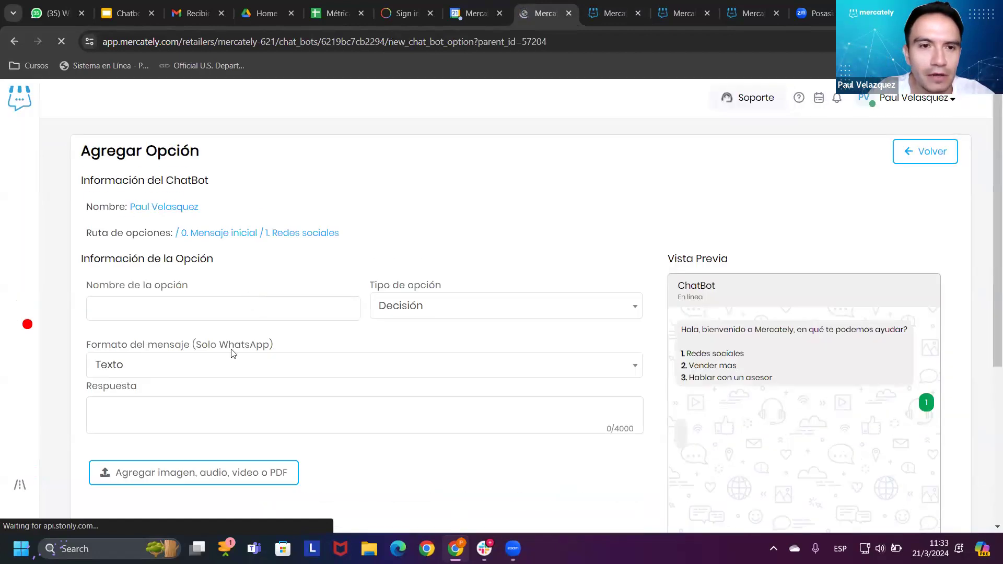
left_click(199, 309)
type("c")
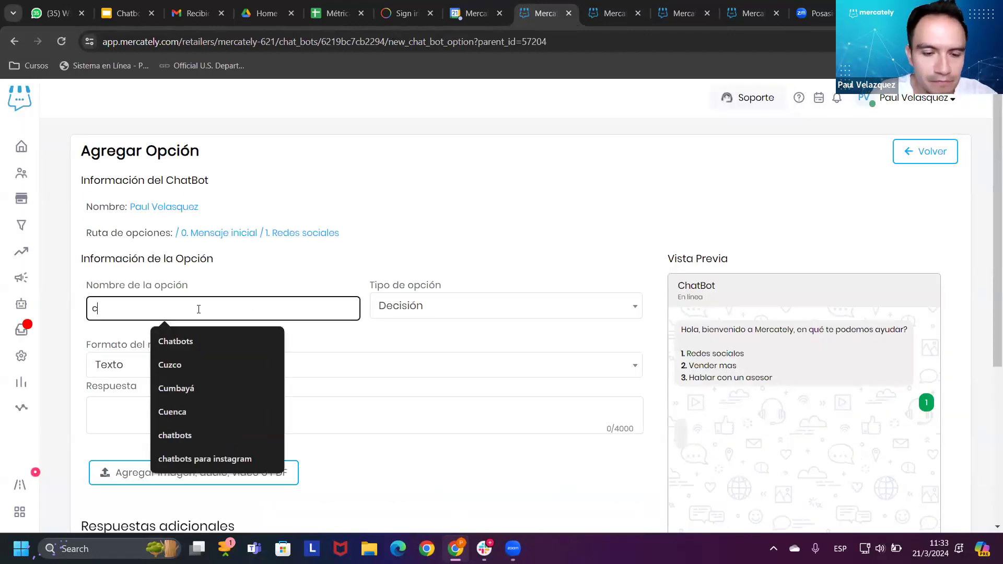
type("hatbot")
scroll(365, 490, "down", 5)
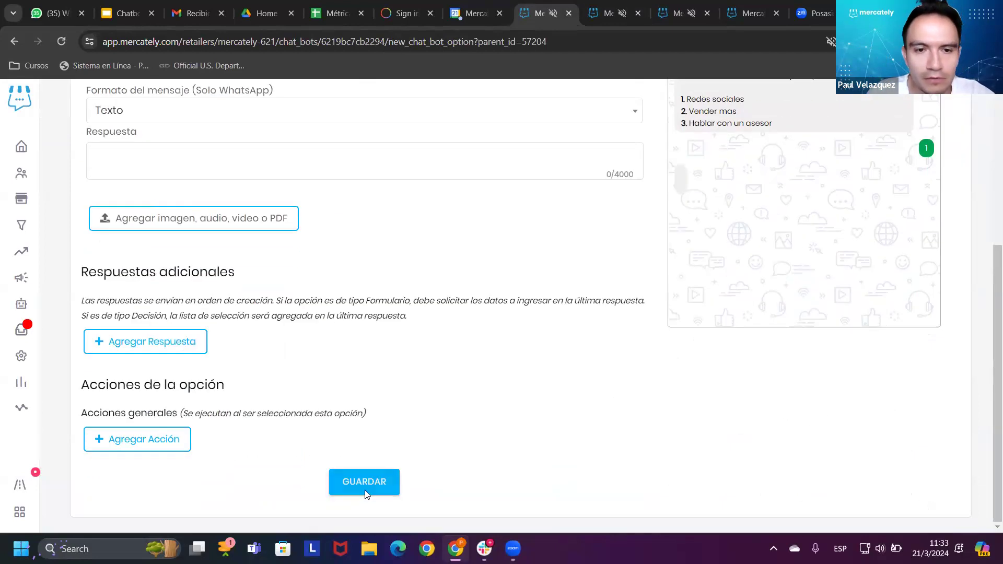
left_click(380, 486)
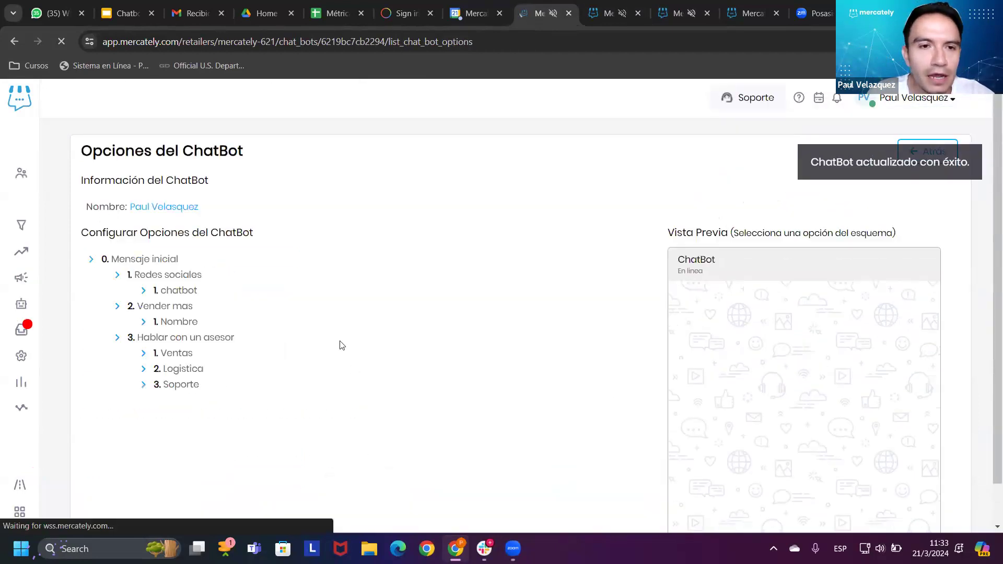
Step: Add another suboption under Redes sociales named Multiagente and save it
left_click(259, 286)
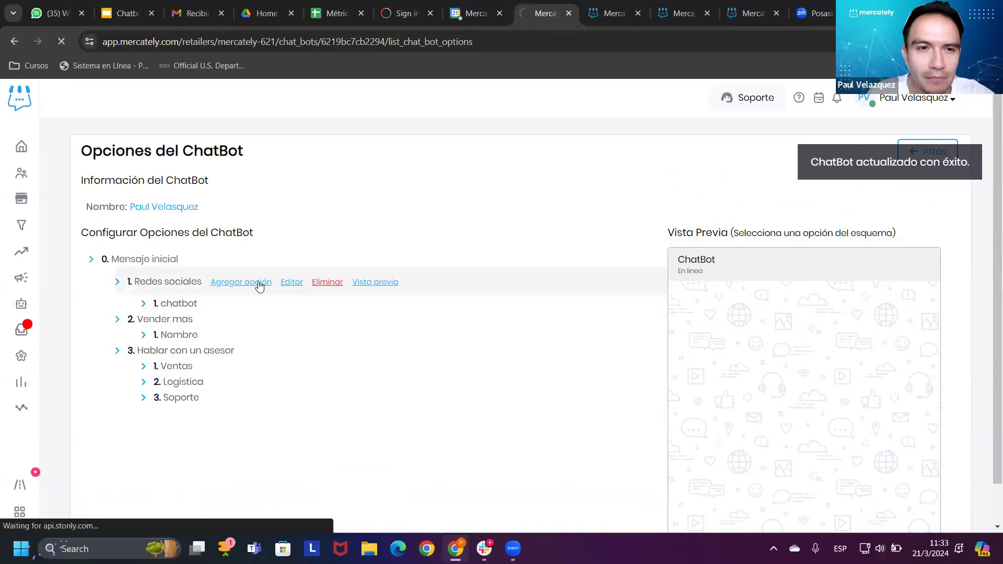
left_click(206, 306)
type("M")
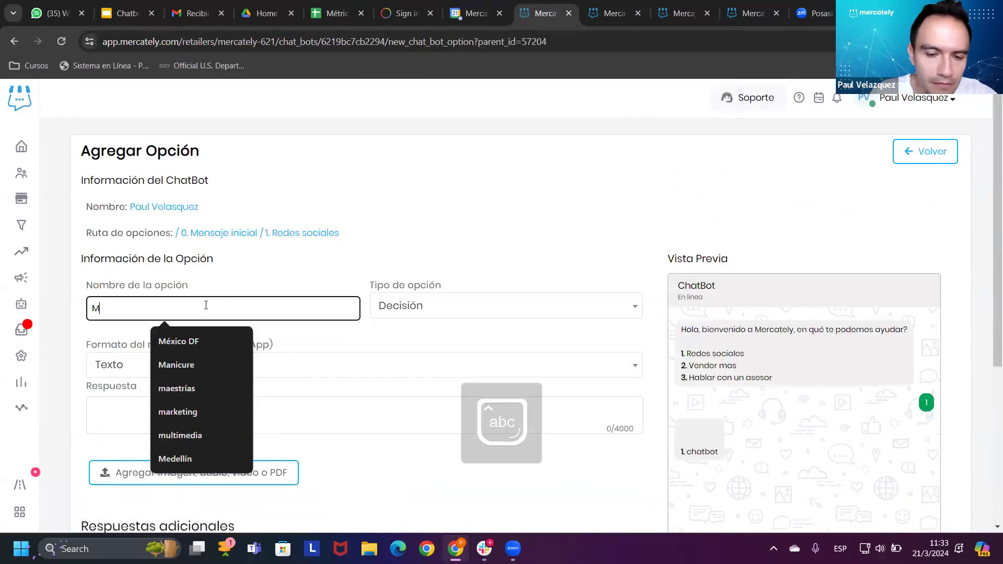
type("ultiagente")
scroll(354, 483, "down", 5)
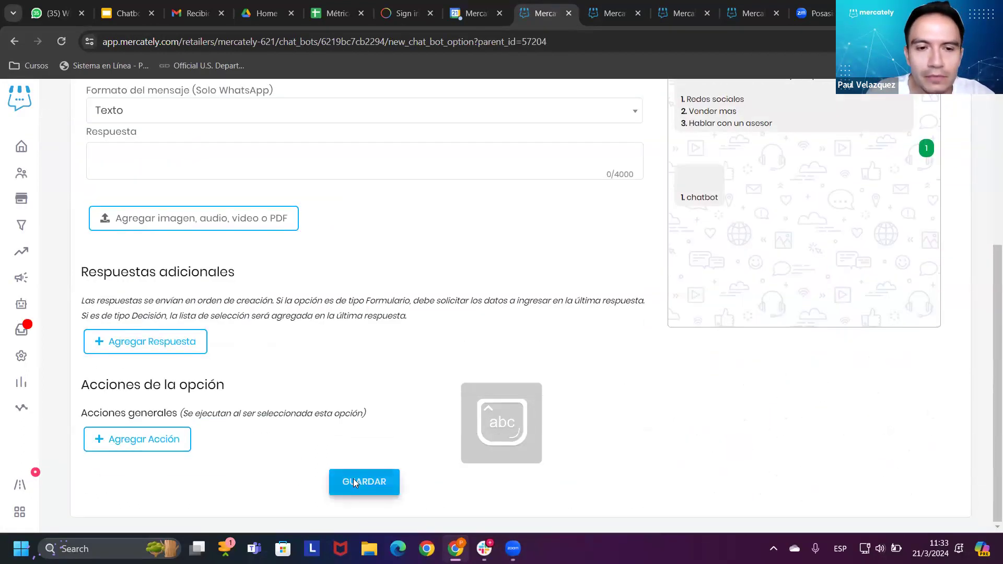
left_click(353, 482)
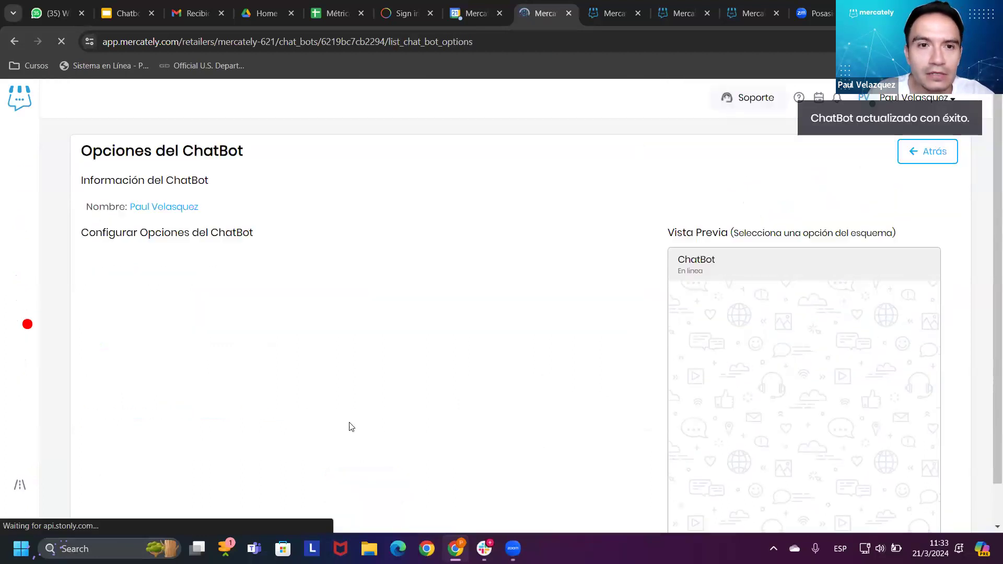
Step: Add a third suboption named CRM para redes under Redes sociales and save it
left_click(251, 285)
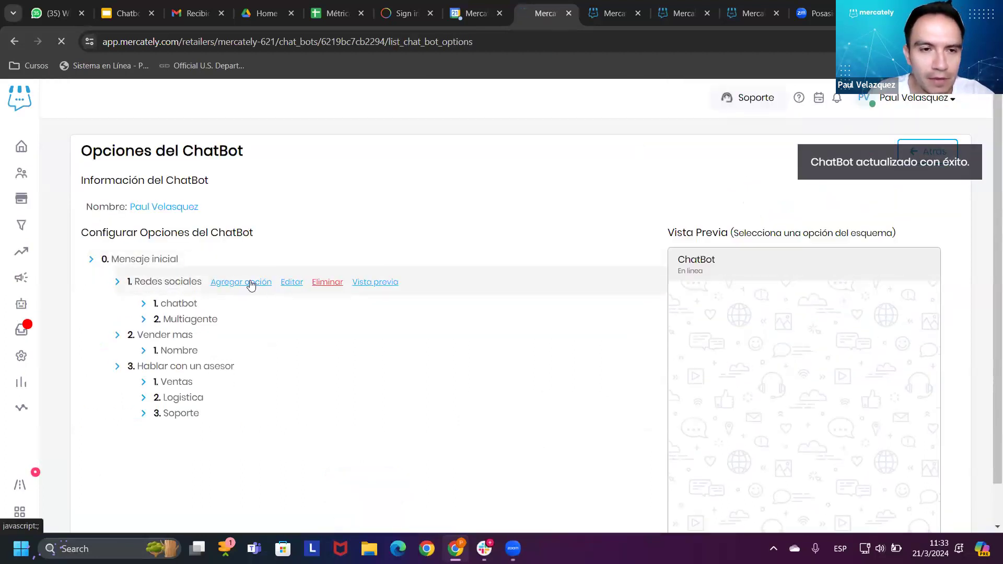
left_click(233, 307)
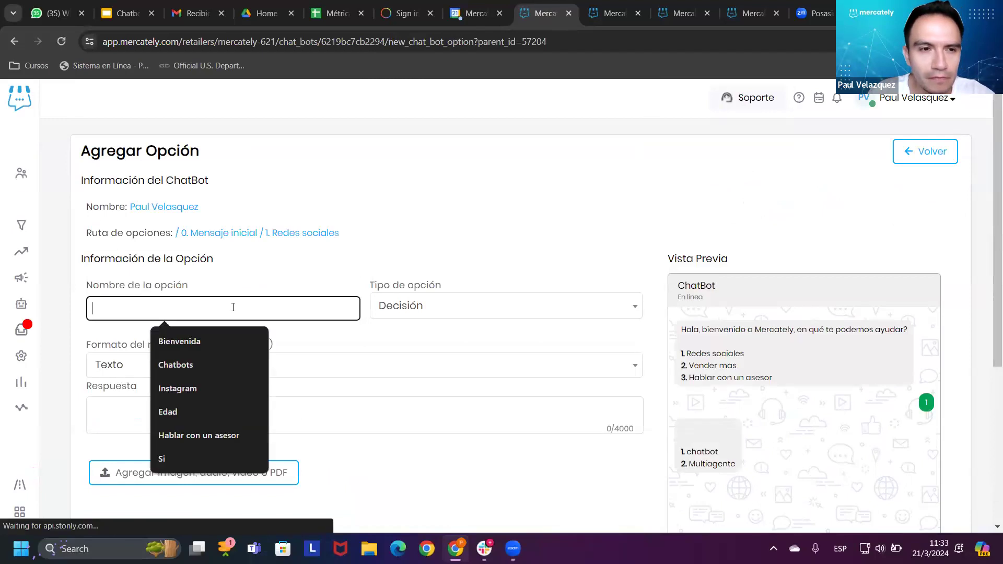
type("cRM para")
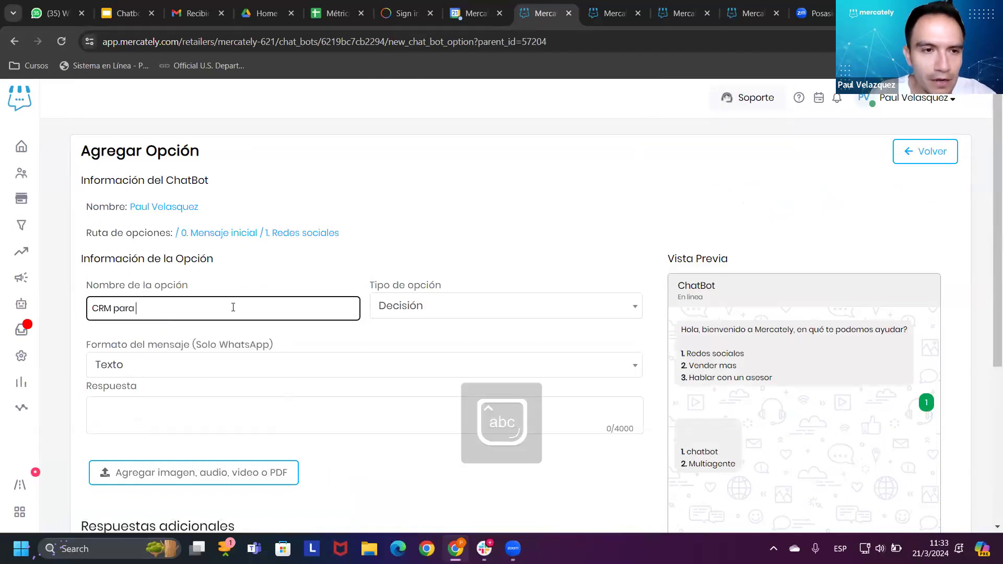
scroll(350, 461, "down", 5)
left_click(353, 473)
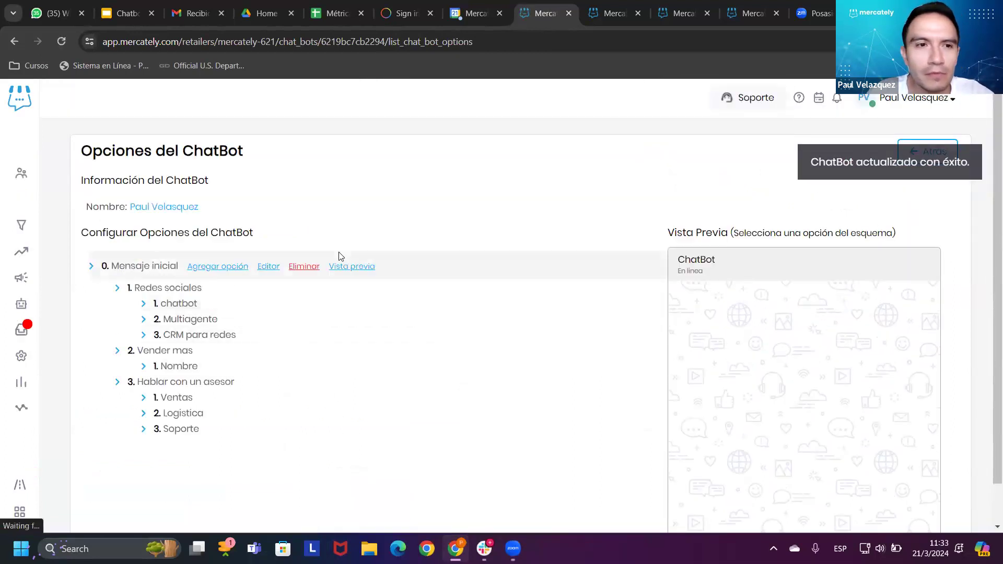
Step: Preview the Redes sociales option and highlight its suboptions in the simulated chat
left_click(366, 282)
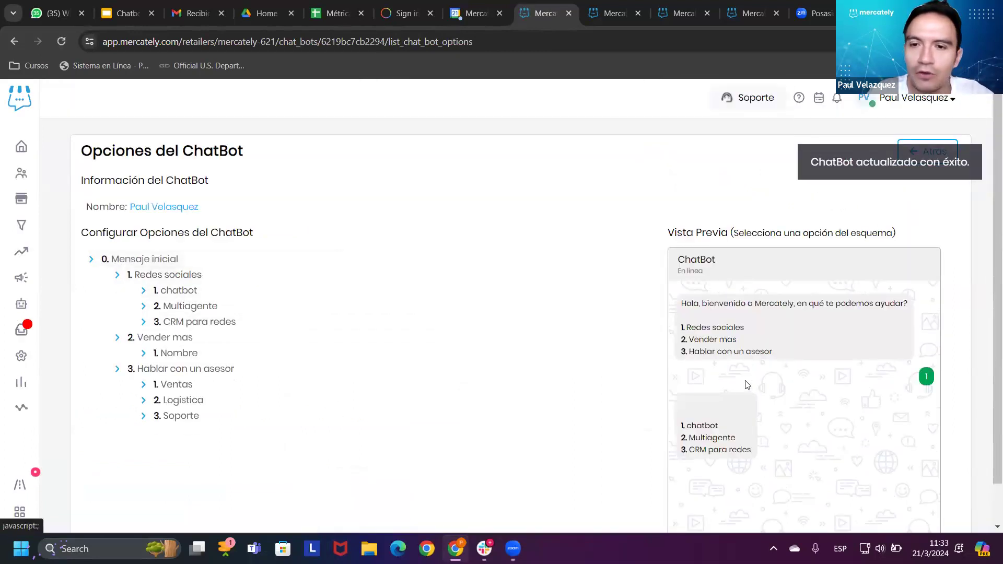
left_click_drag(700, 323, 744, 328)
left_click_drag(692, 425, 753, 466)
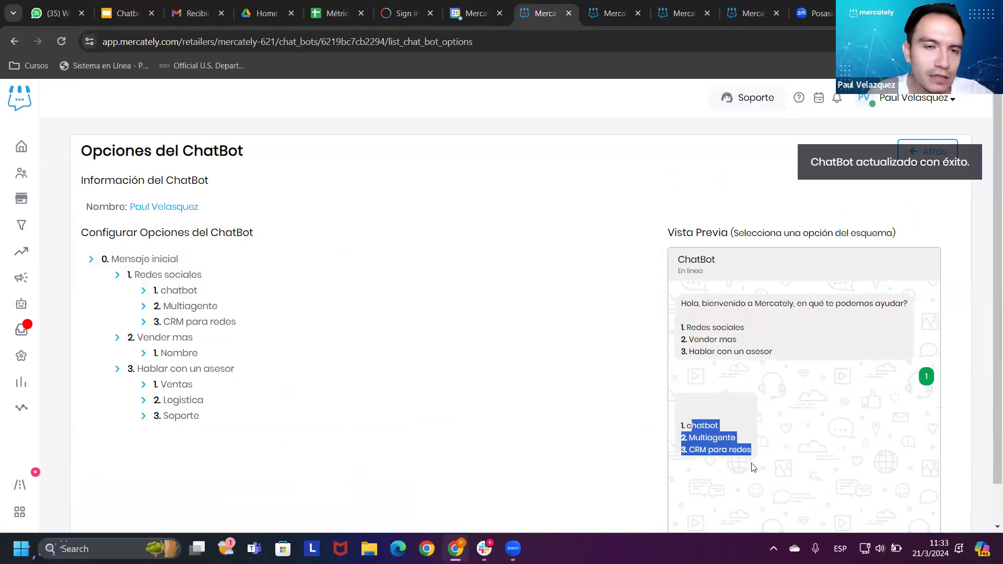
left_click(732, 402)
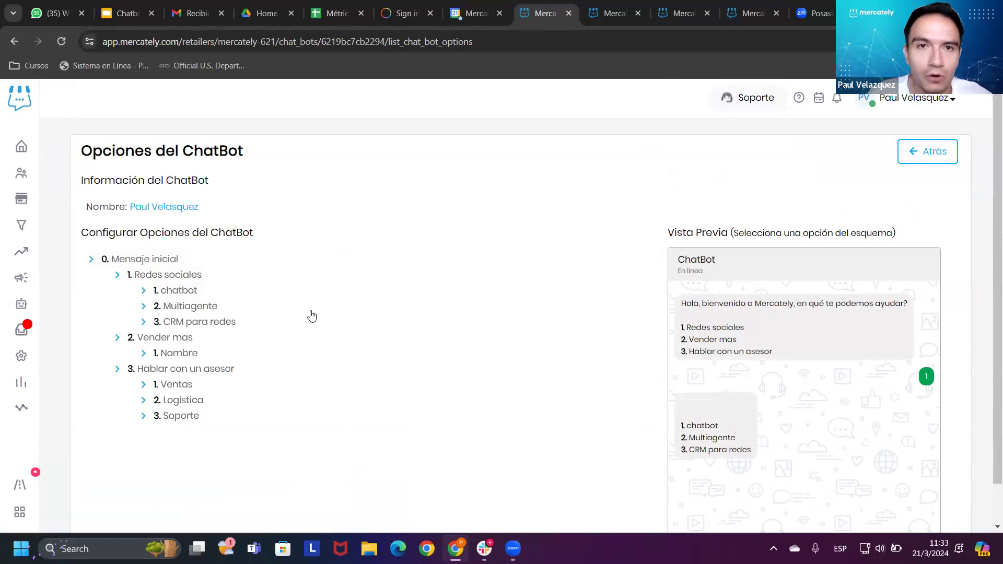
Step: Edit the Redes sociales option and begin its response text with "Perfecto, por favor dime en qué"
mouse_move(254, 278)
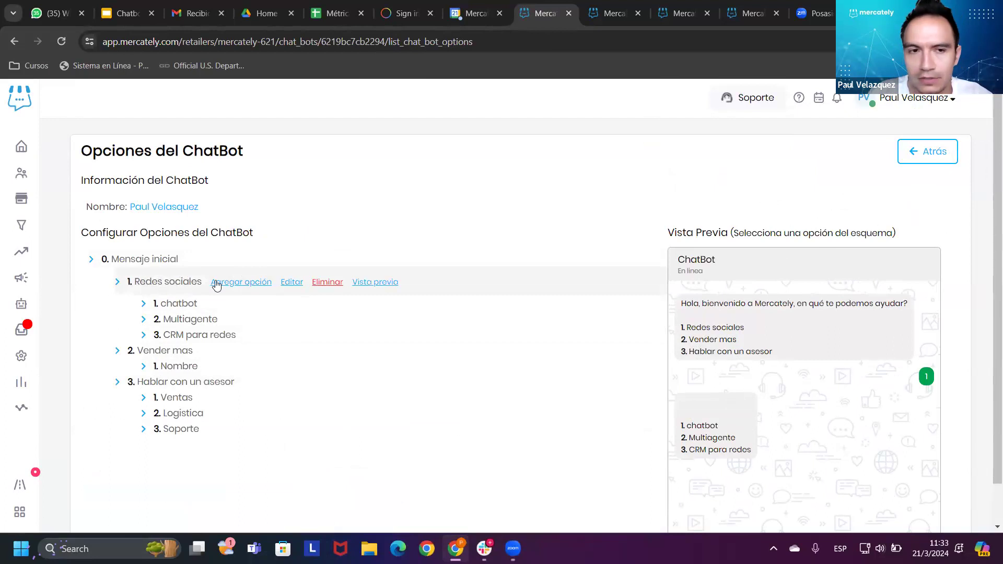
left_click(296, 282)
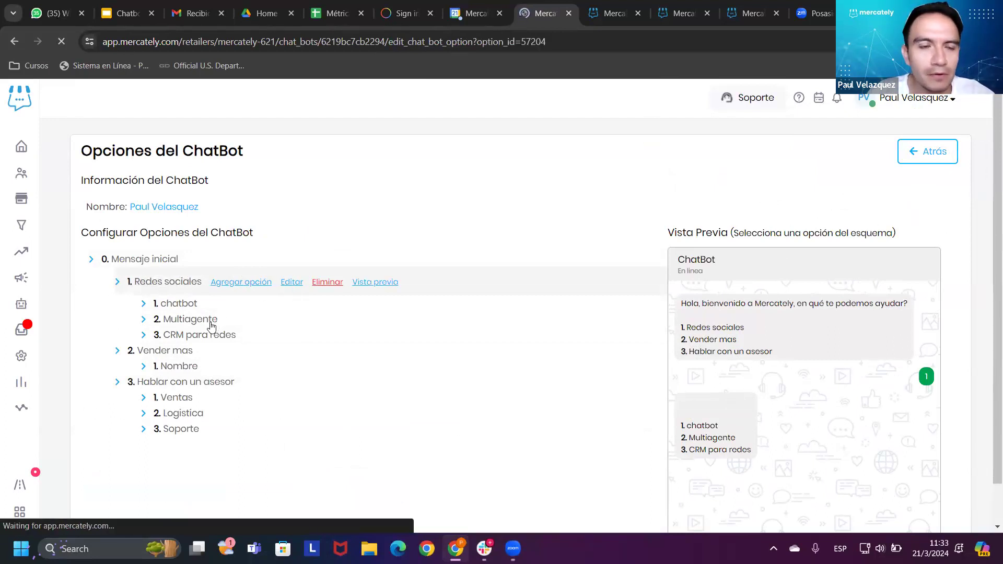
left_click(166, 436)
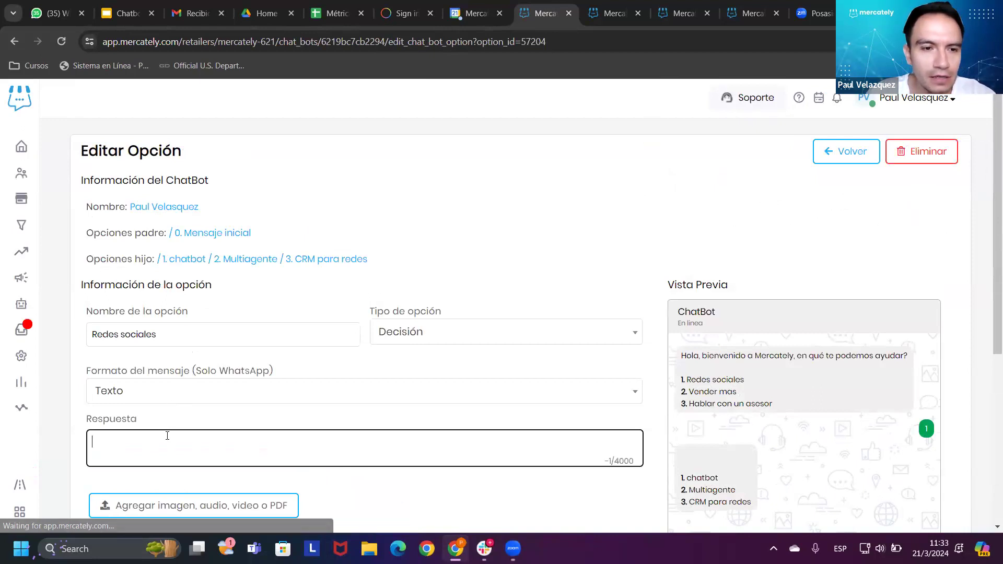
type("Perfecto, por ")
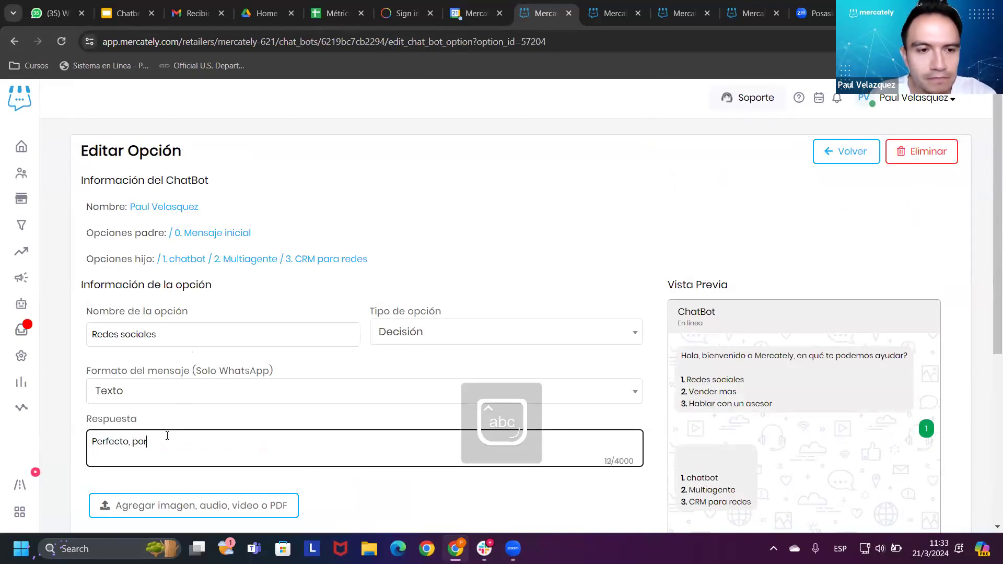
type("favor dime en qué ")
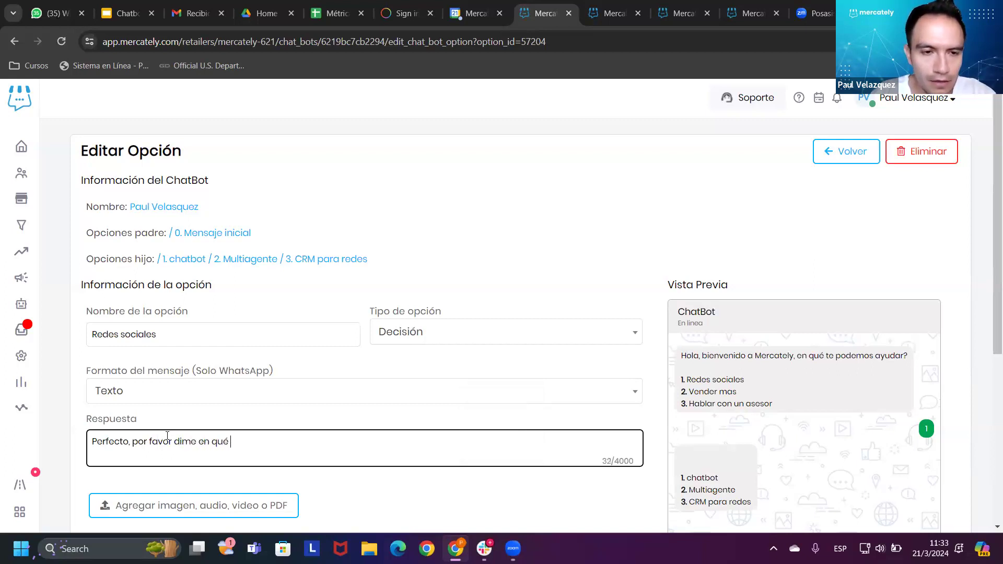
Step: Complete the Redes sociales response with "apartado de redes sociales deseas que te ayude:", save the option and preview it
type("apartado de redes socia")
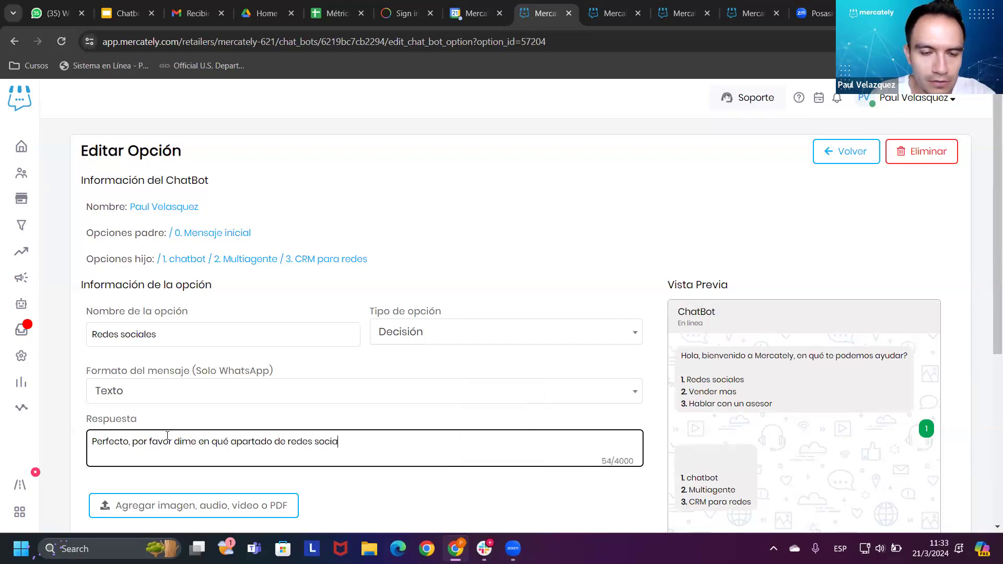
type("les deseas que te ayudae:")
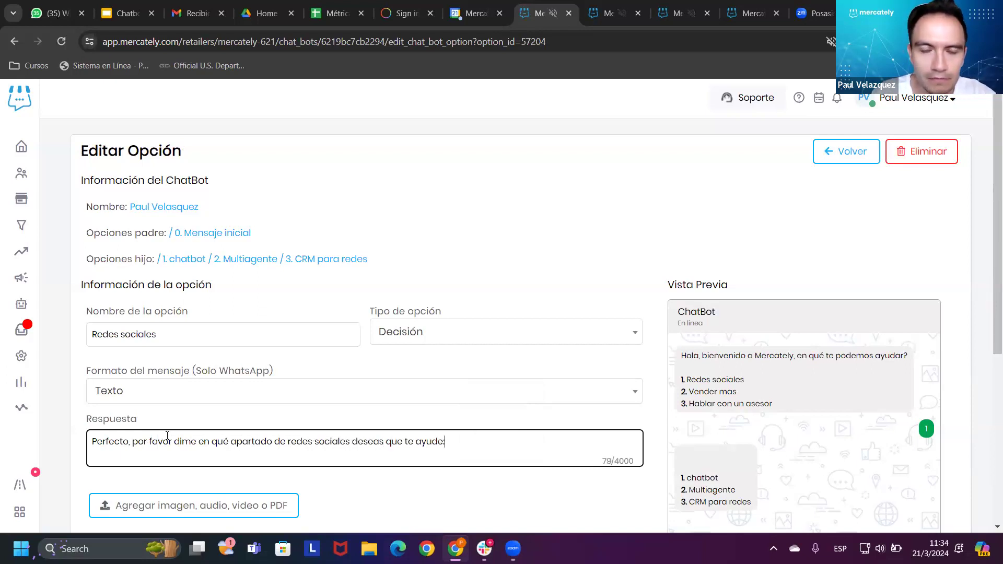
scroll(235, 415, "down", 5)
left_click(351, 483)
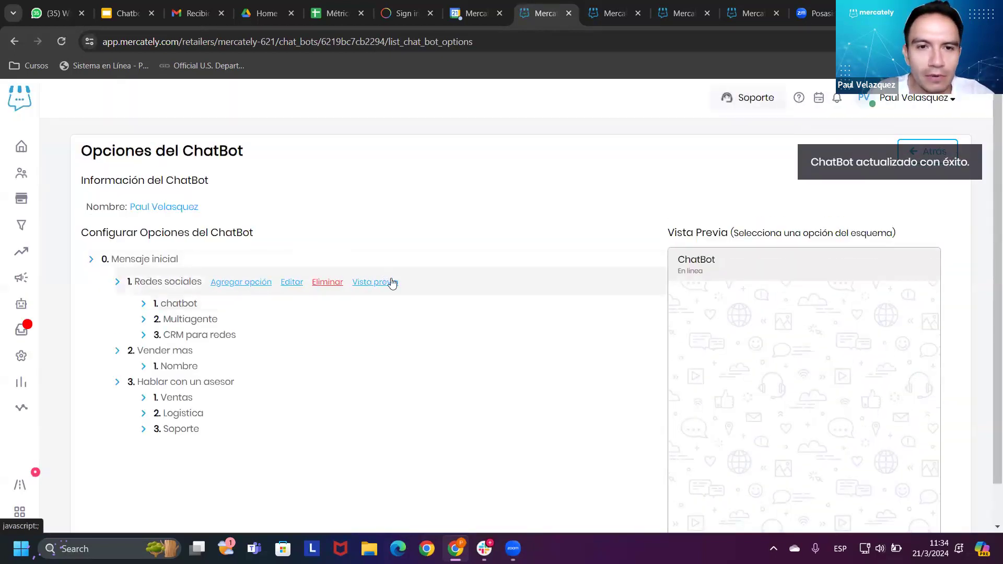
left_click(393, 283)
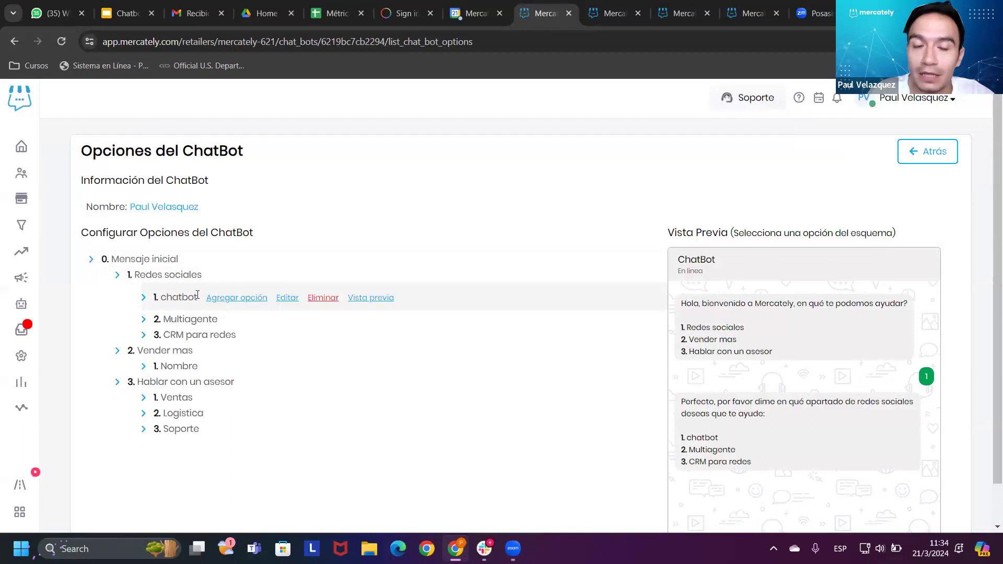
Step: Edit the chatbot option under Redes sociales, starting its response with "NUestro cahtbot te permite guardar informacion del cliente, automatizar respuestas"
left_click(287, 299)
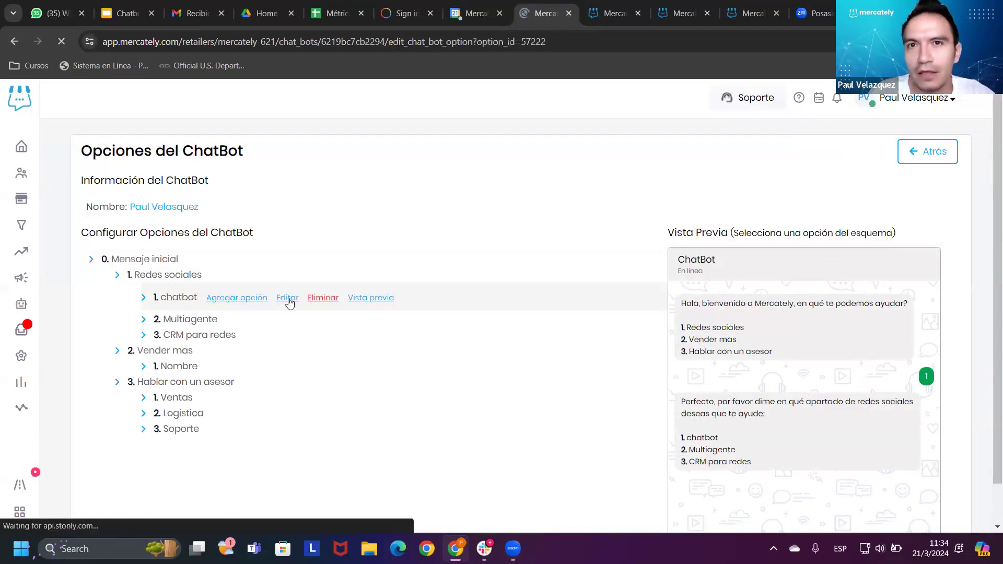
left_click(215, 446)
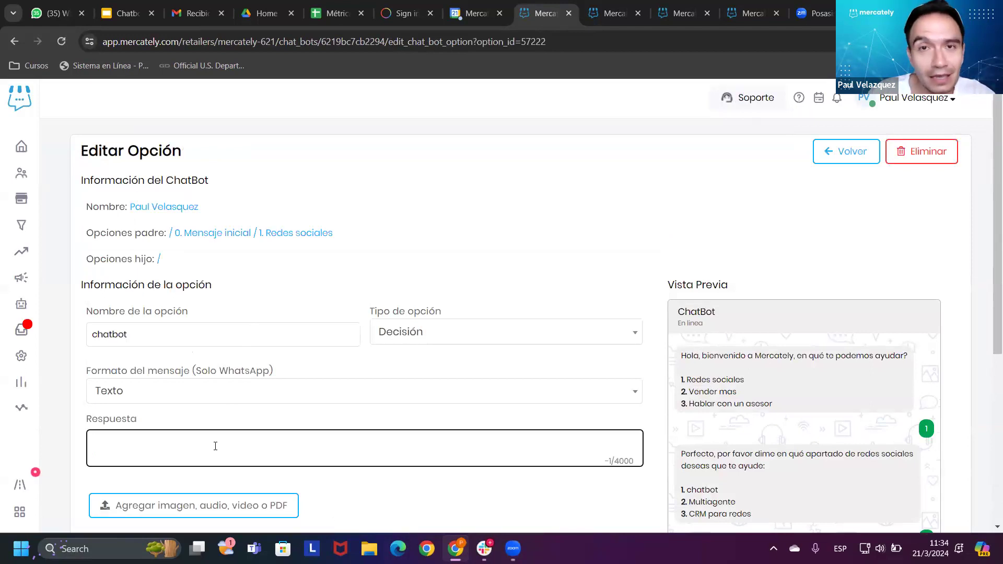
type("NU")
key("Caps_Lock")
type("estro cahtbot te permi")
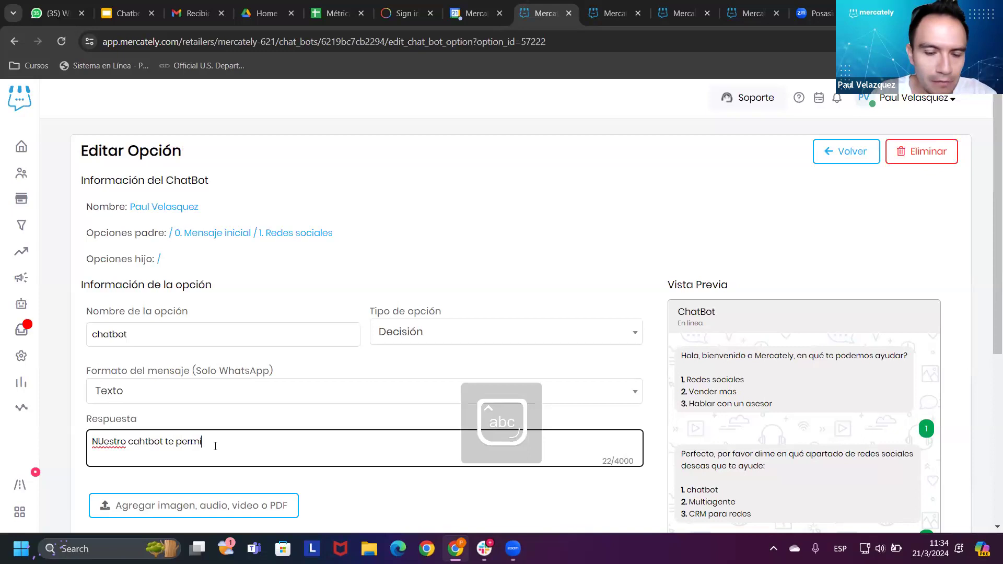
type("te guard")
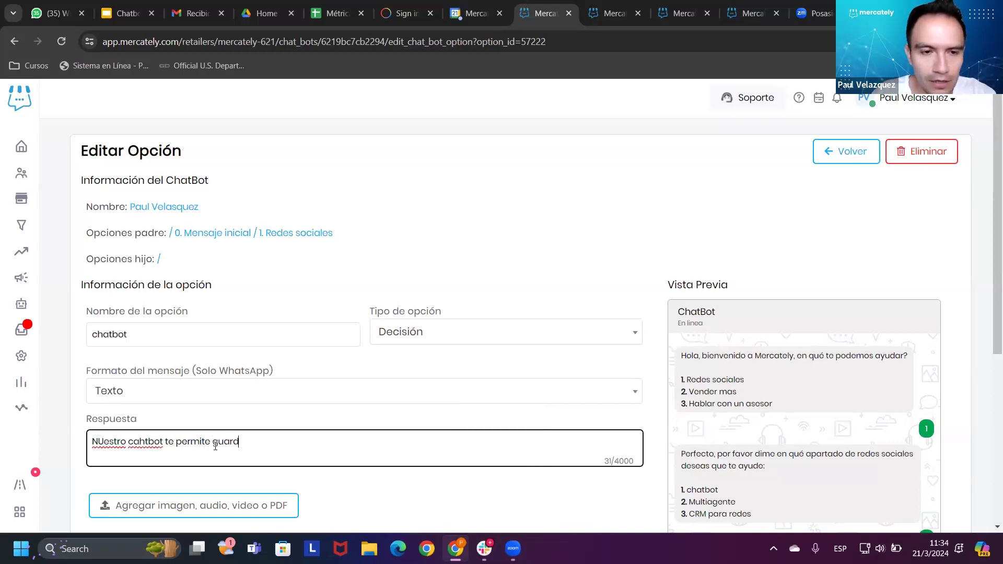
type("ar informacion del cliente, automati")
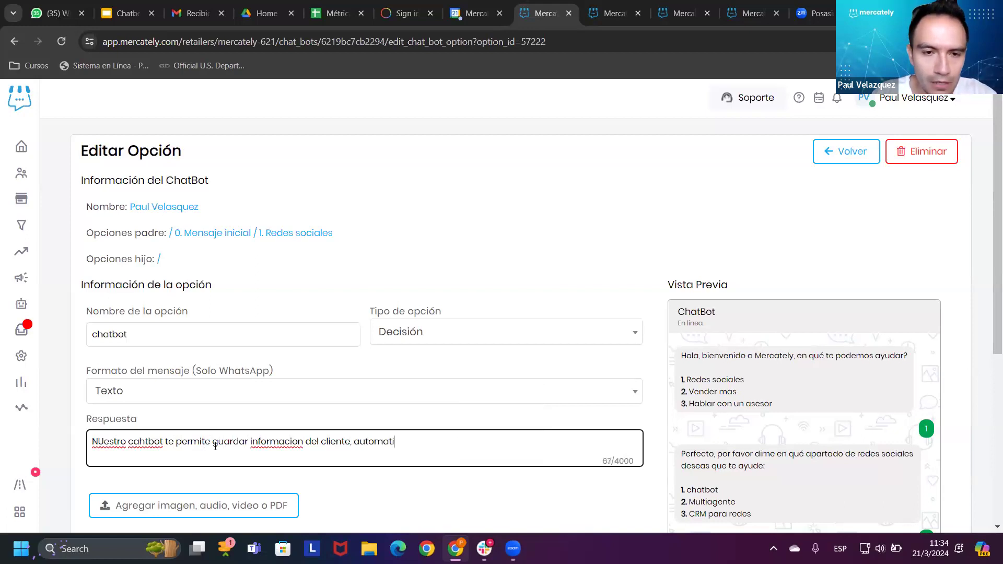
type("zar respuestas")
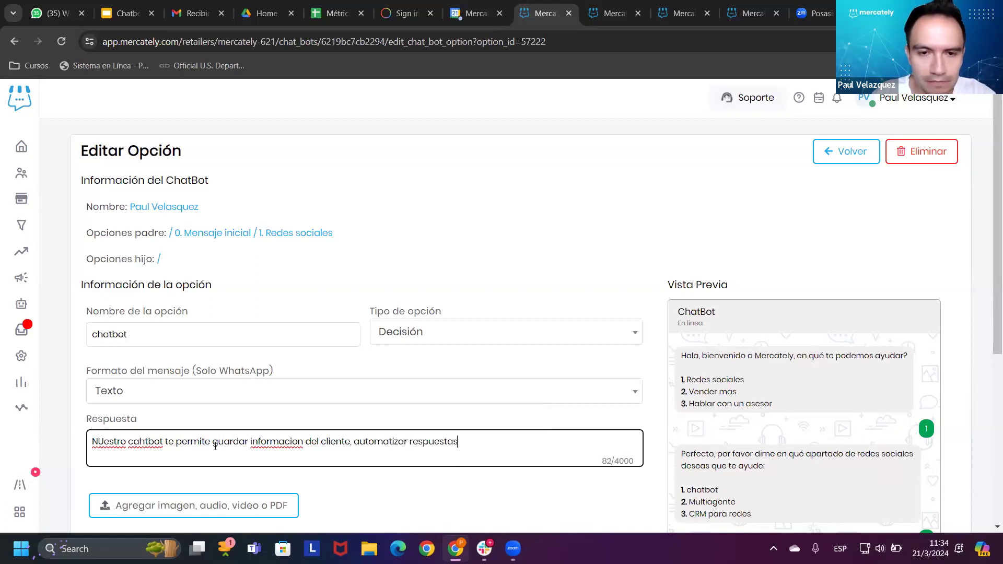
Step: Extend the response with ", derivar a agentes y segmentar a los clientes. Estás interesado en conocer más?" and save the chatbot option
type(", derivar a agentes")
key("BackSpace")
type("r a agentes ")
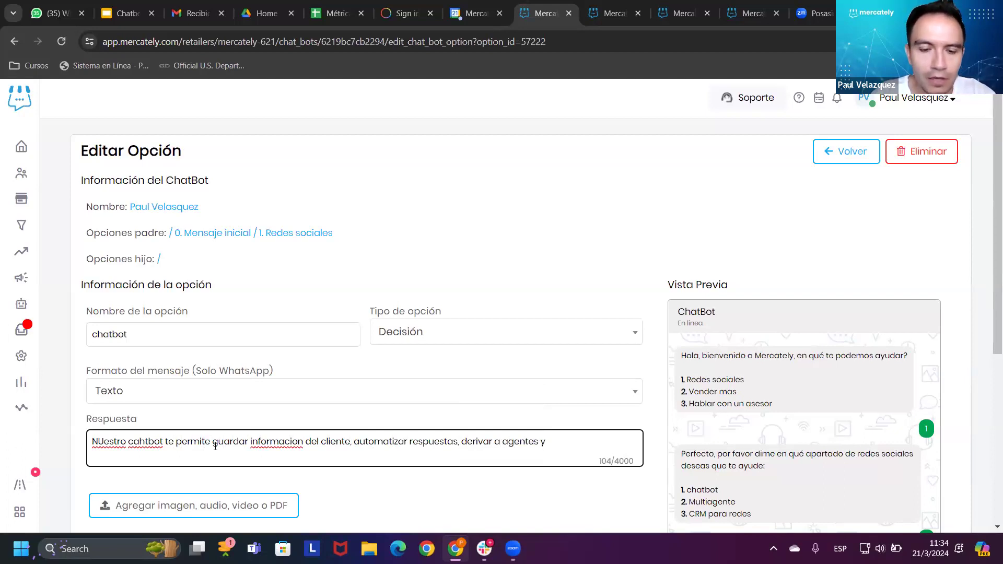
type("y segmentar")
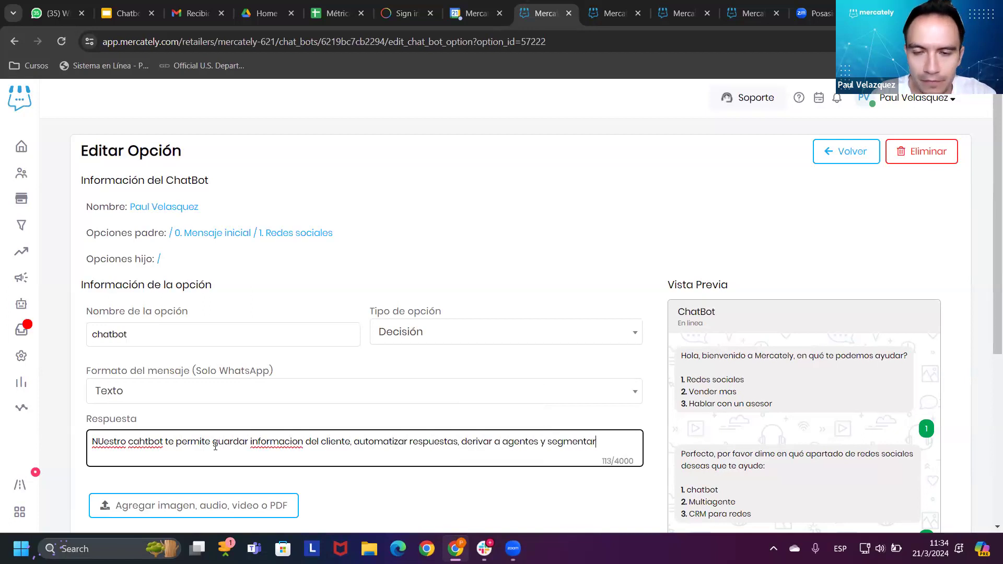
type(" a los clientes.")
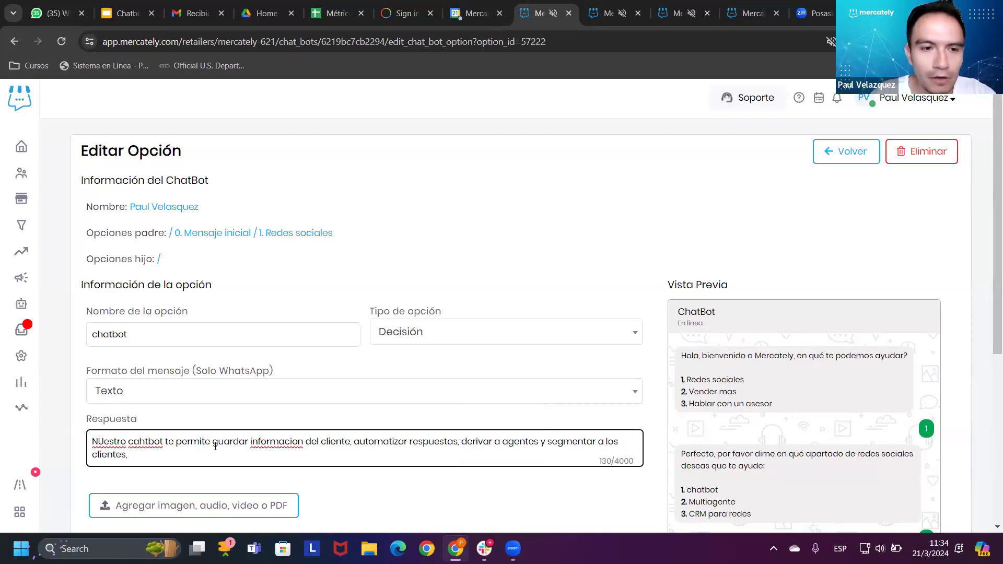
type(" Es")
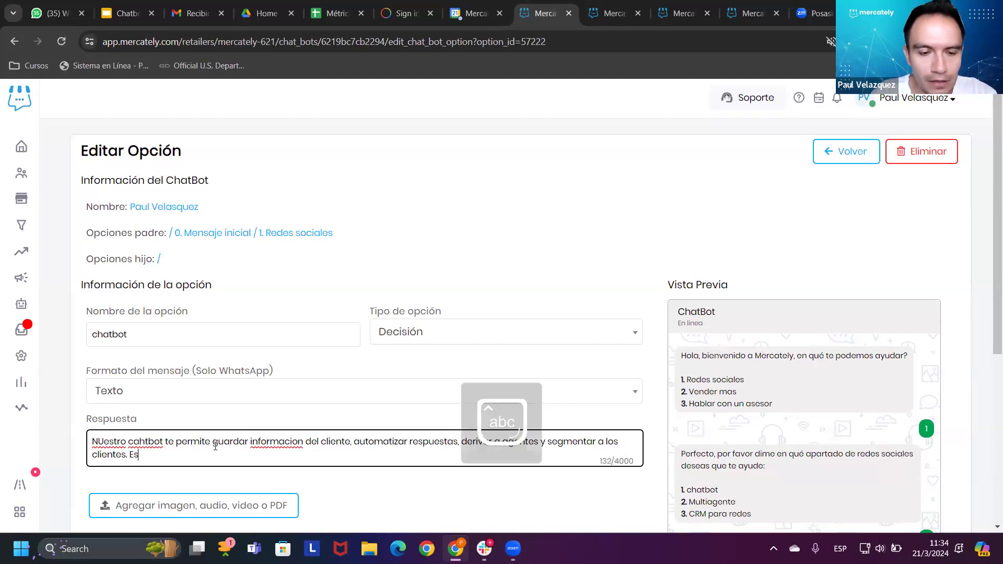
type("tás interesado en conoce")
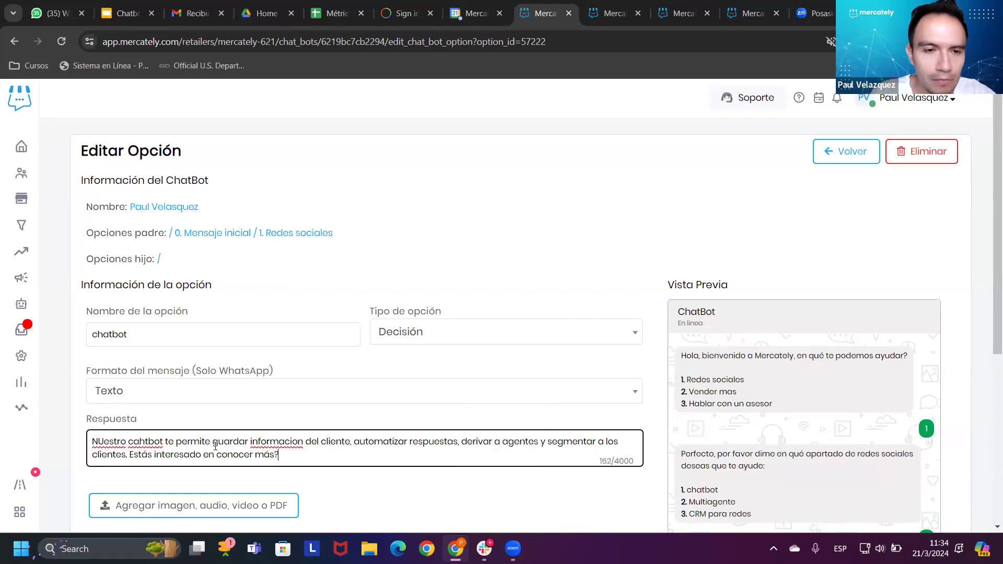
scroll(223, 440, "down", 5)
left_click(350, 482)
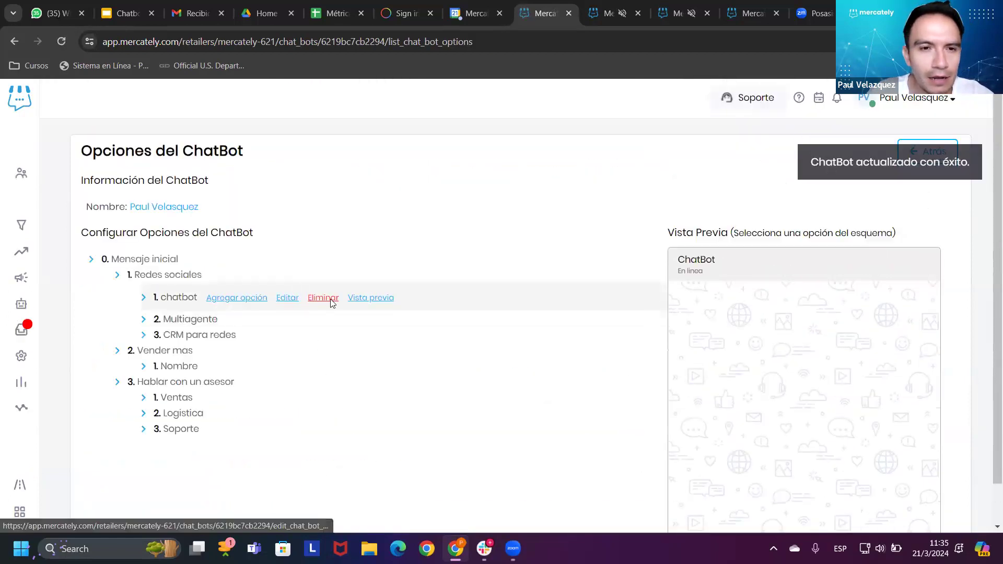
Step: Preview the chatbot option and review the simulated conversation through to its closing question
left_click(371, 298)
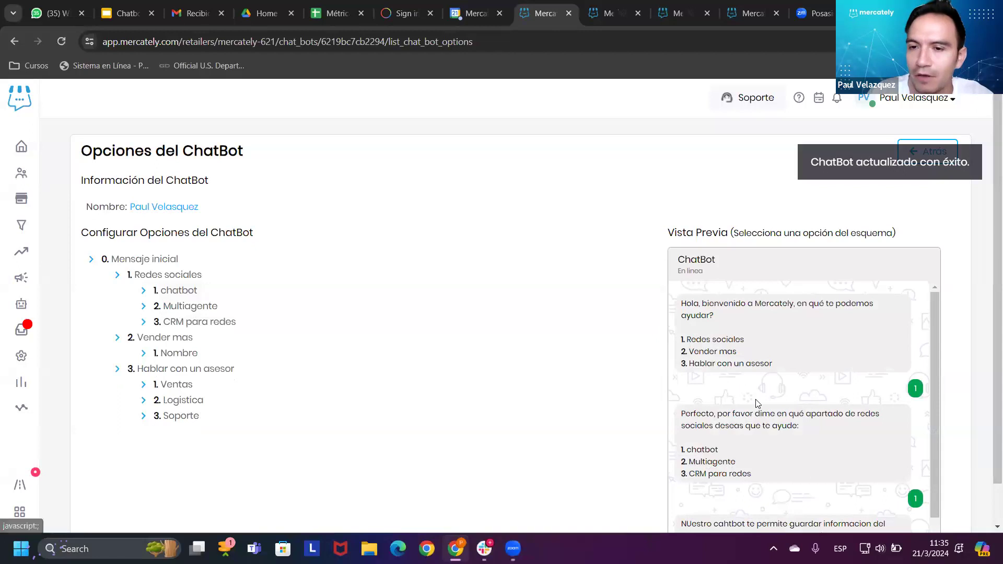
left_click_drag(686, 420, 749, 419)
left_click_drag(687, 491, 730, 529)
left_click(730, 530)
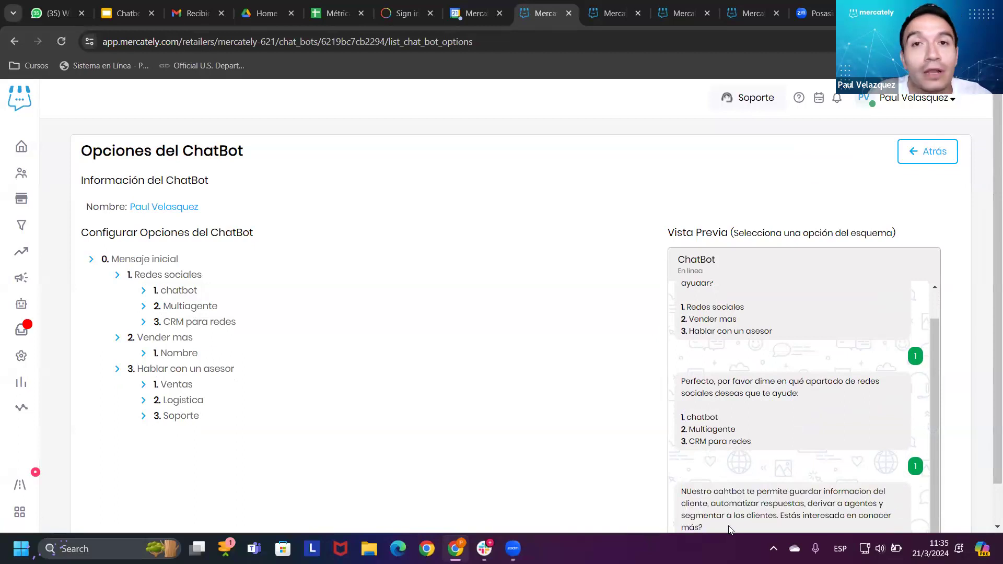
left_click_drag(802, 516, 858, 529)
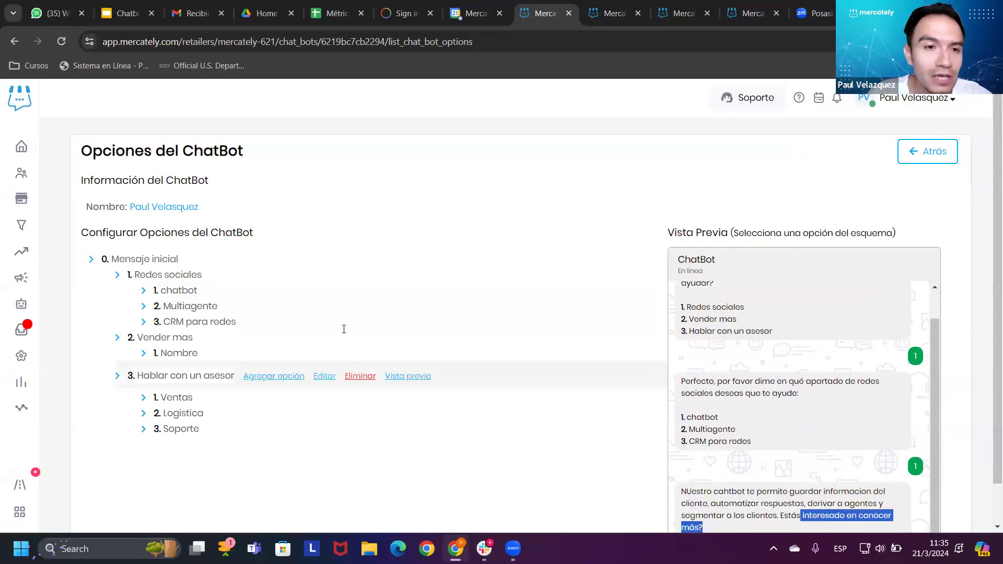
Step: Add a decision option named "Si" under the chatbot option with an empty response and save it
mouse_move(314, 292)
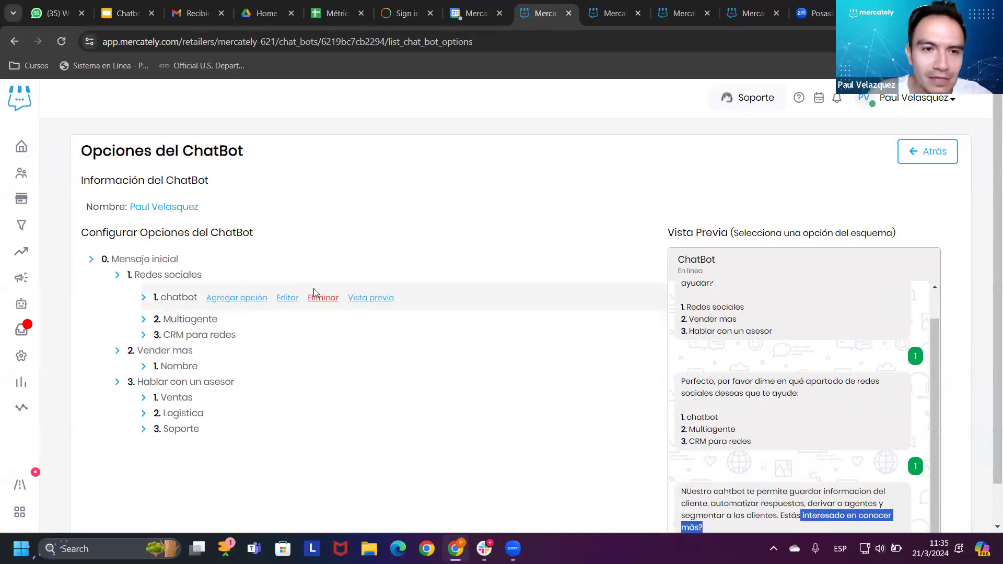
left_click(249, 301)
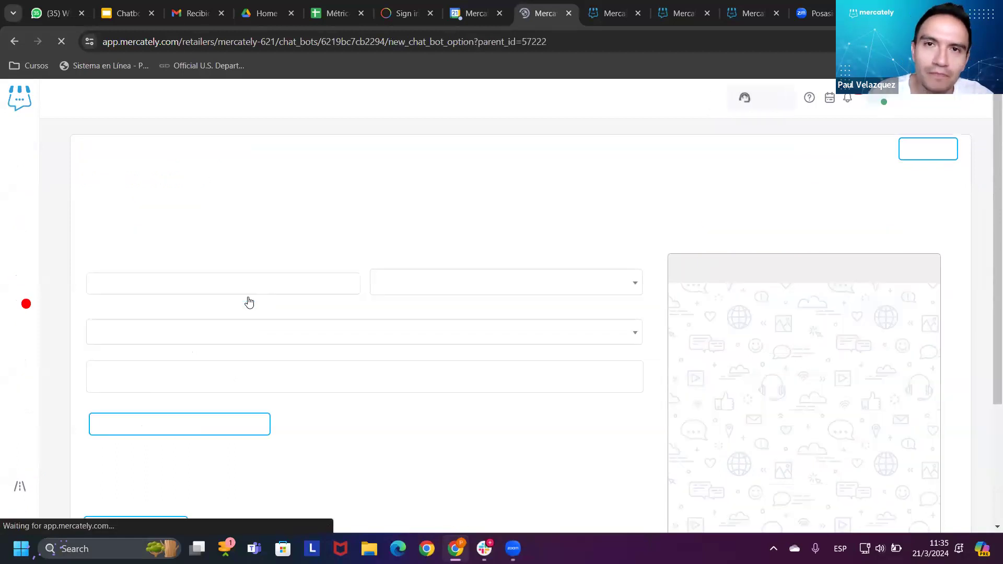
left_click(179, 308)
type("Si muchas grac")
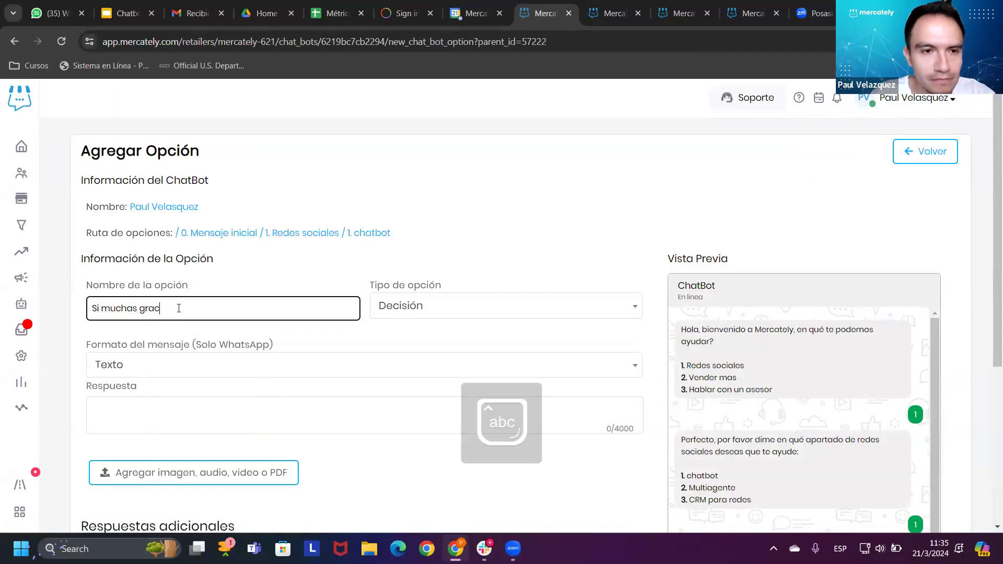
scroll(179, 309, "down", 3)
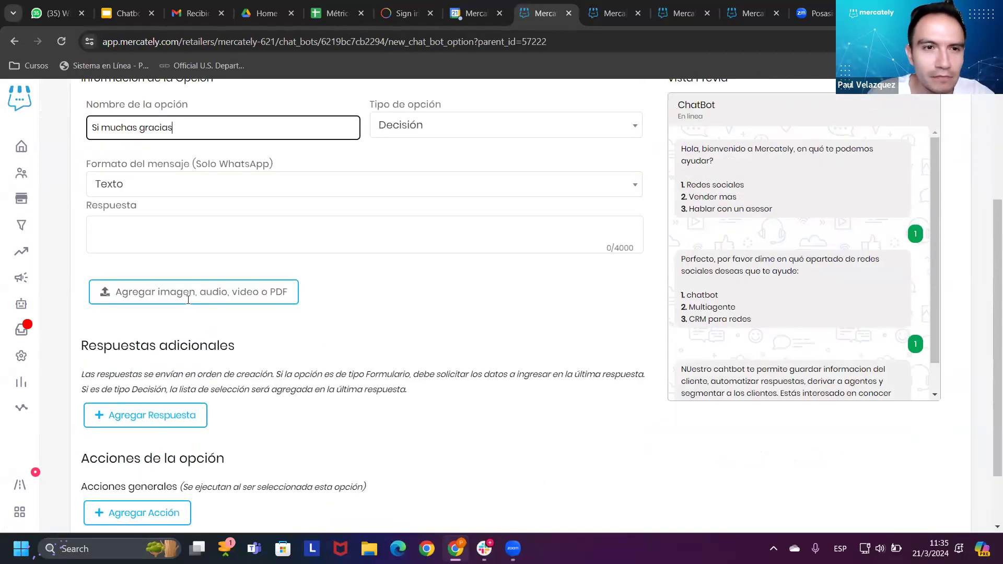
scroll(195, 253, "up", 2)
left_click_drag(177, 251, 100, 251)
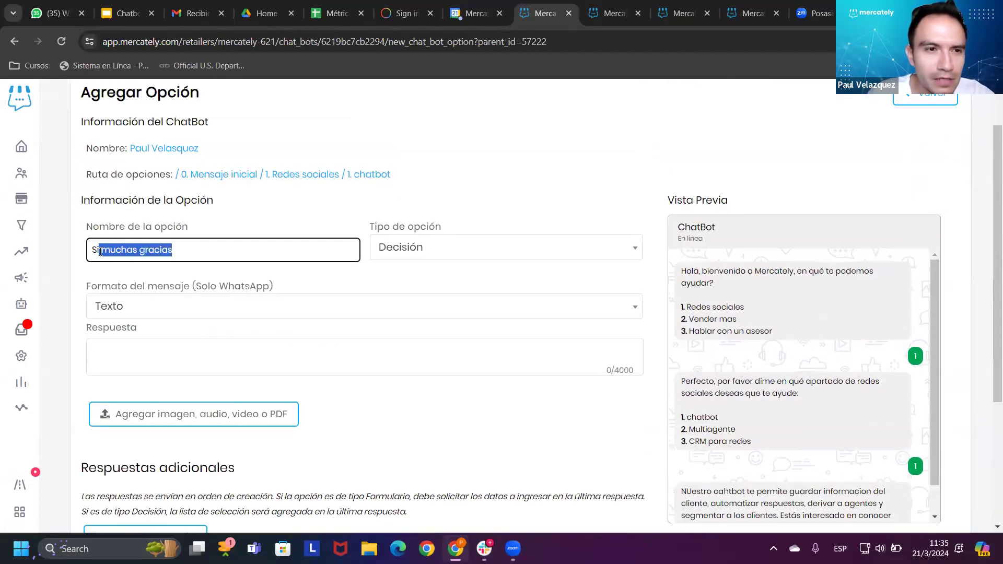
key("BackSpace")
scroll(336, 414, "down", 3)
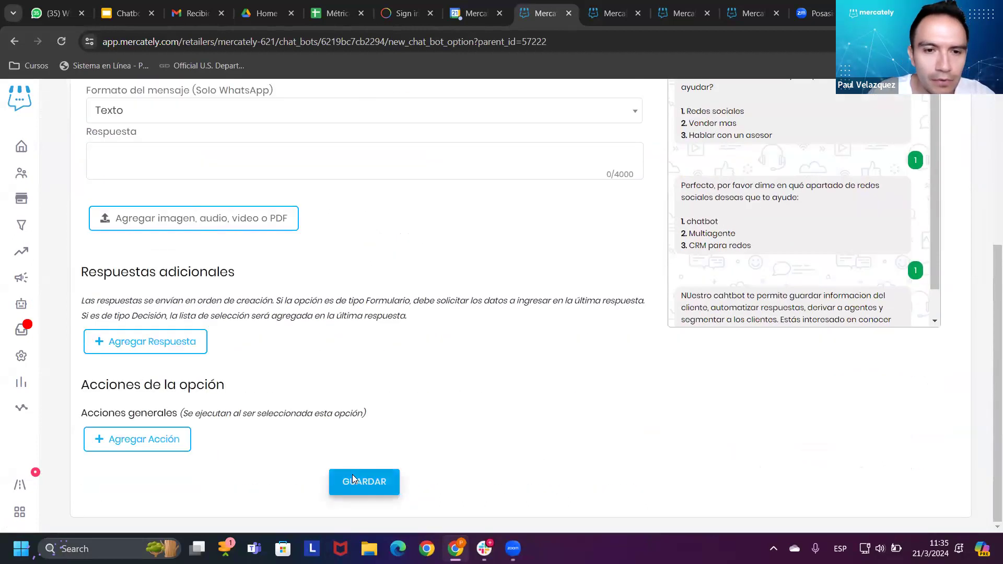
left_click(353, 478)
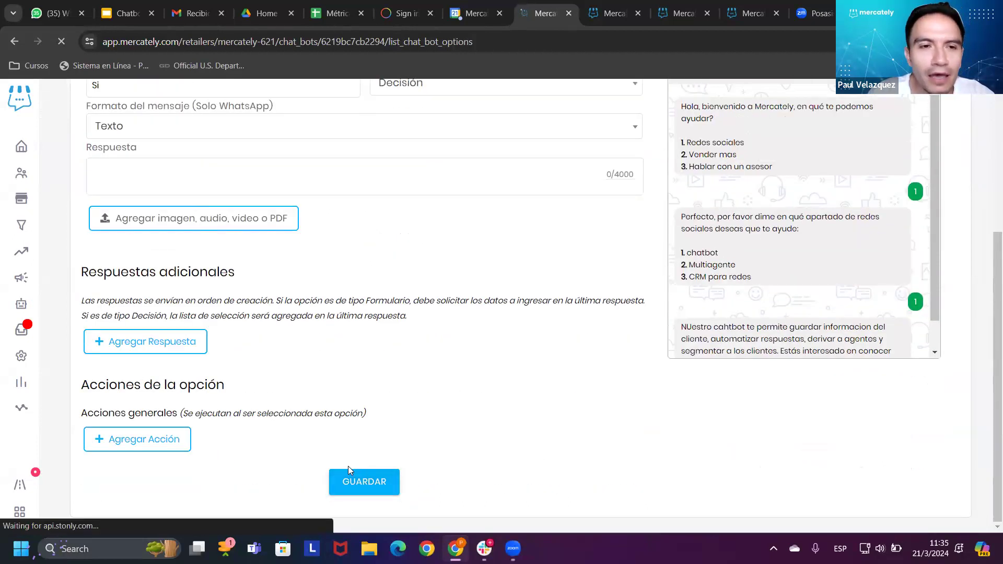
Step: Add and save a decision option named "No" under the chatbot option, and preview the chatbot conversation
mouse_move(305, 361)
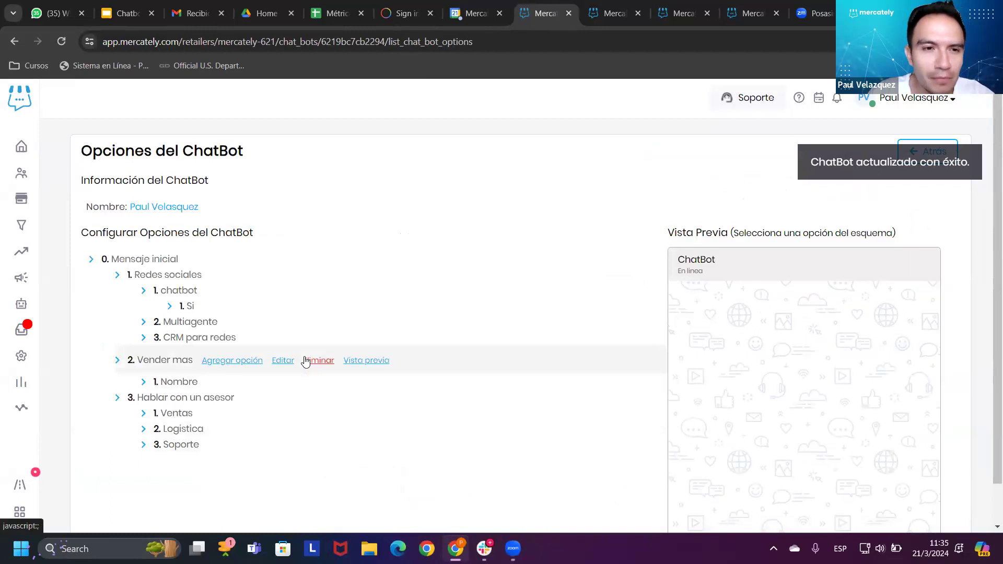
mouse_move(177, 296)
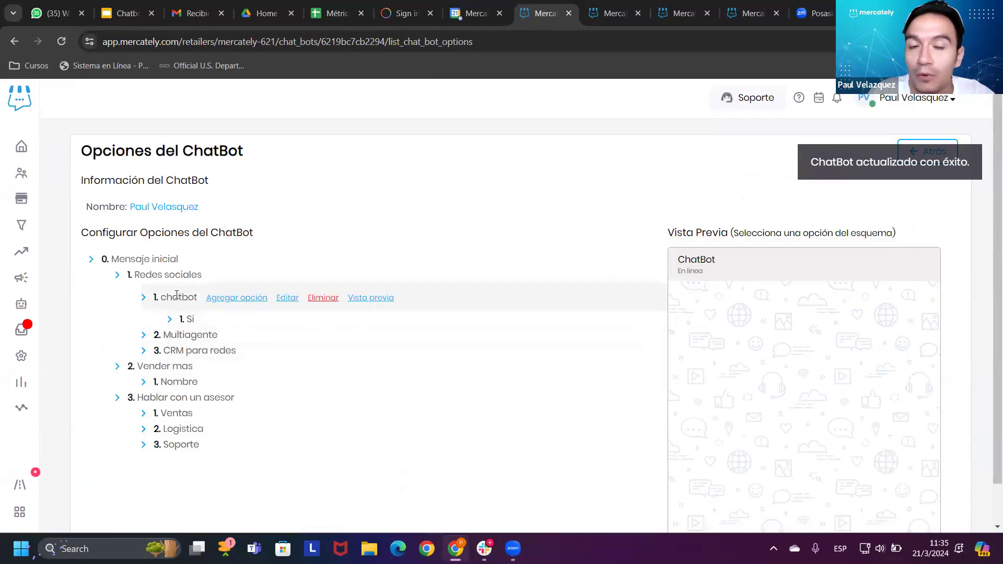
mouse_move(190, 315)
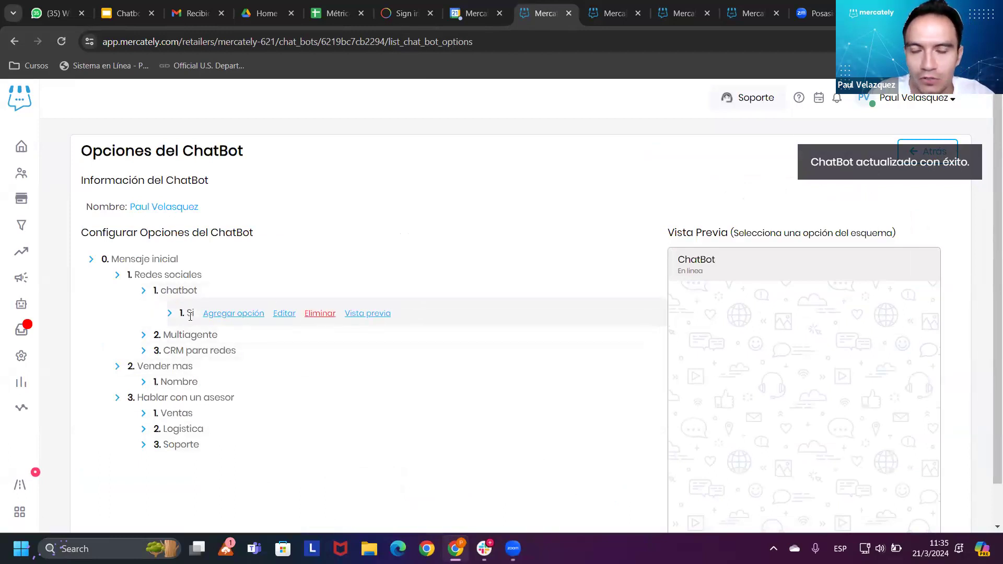
mouse_move(211, 300)
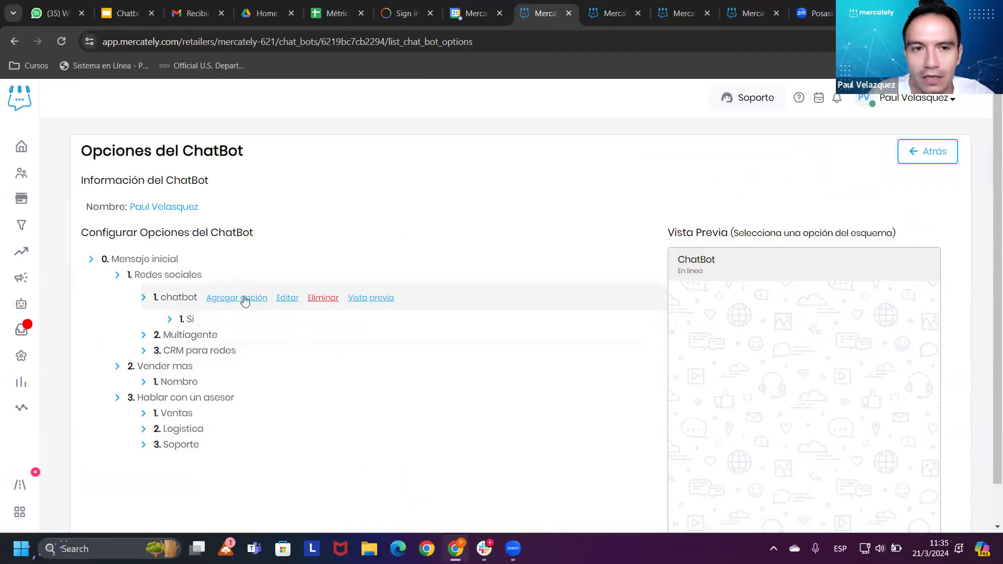
left_click(234, 302)
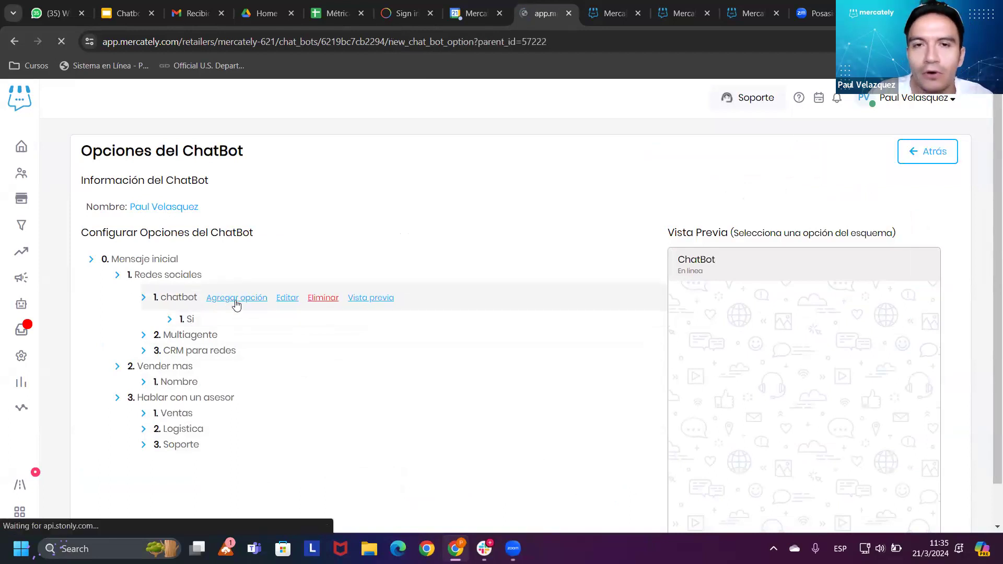
left_click(240, 307)
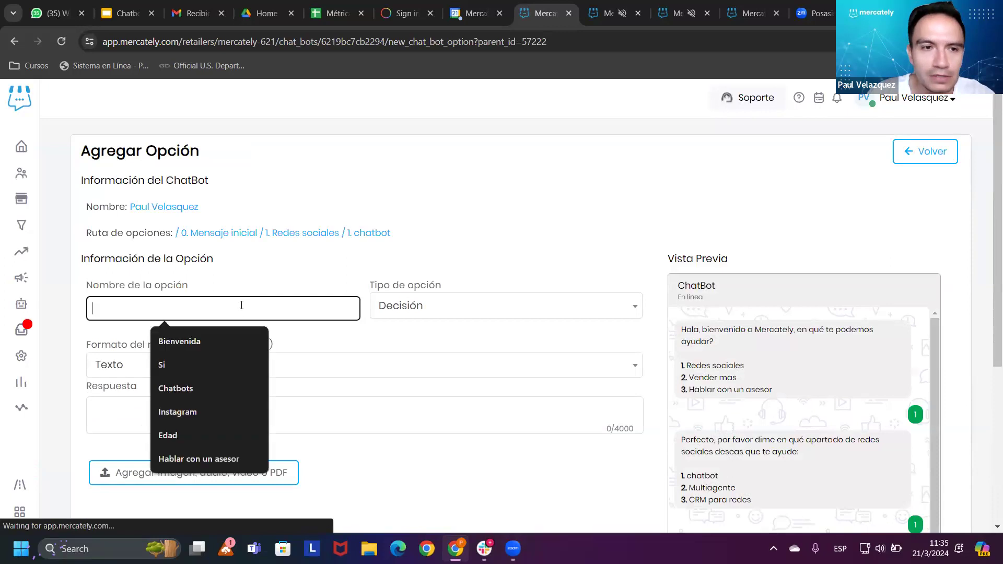
type("No")
scroll(355, 471, "down", 5)
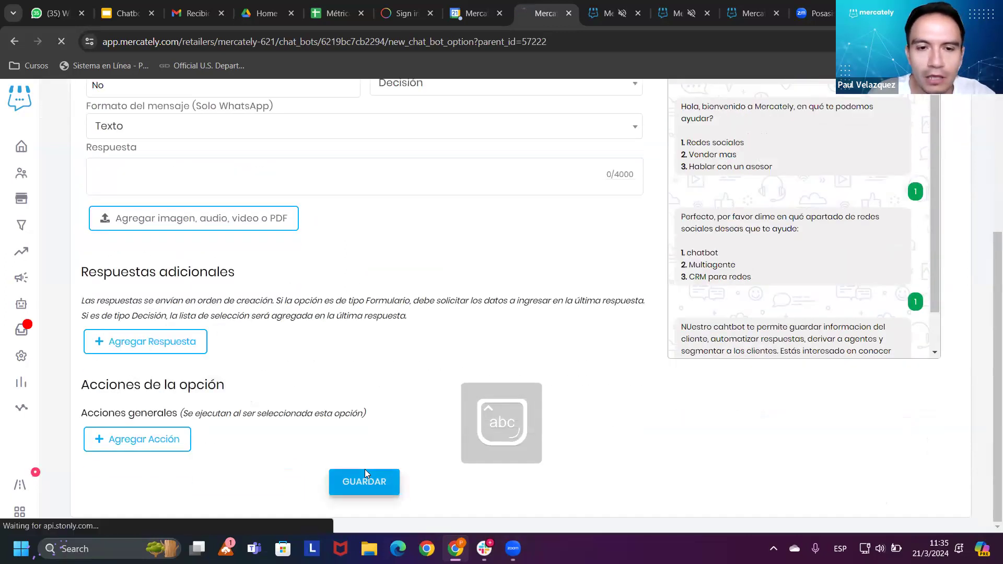
left_click(364, 474)
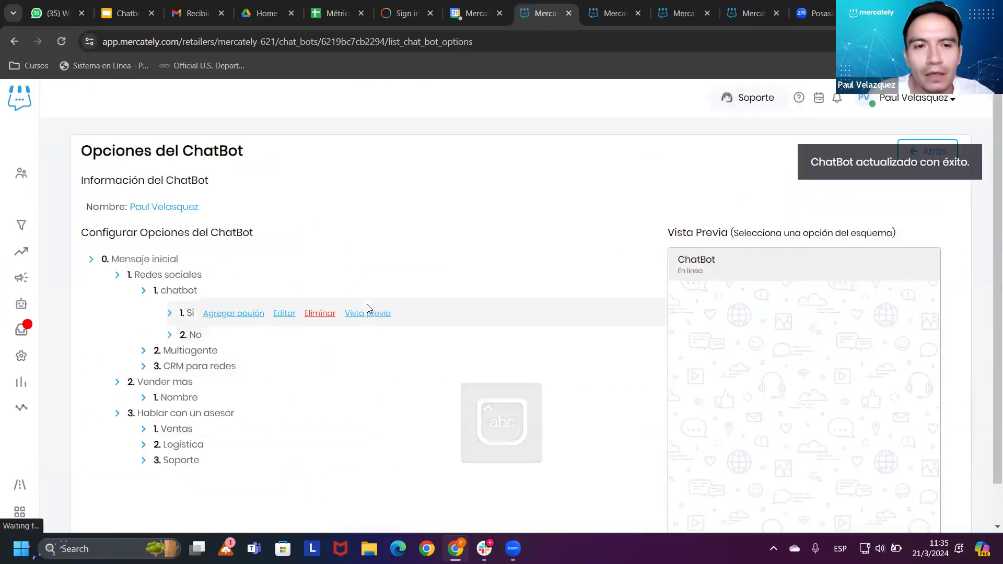
left_click(383, 296)
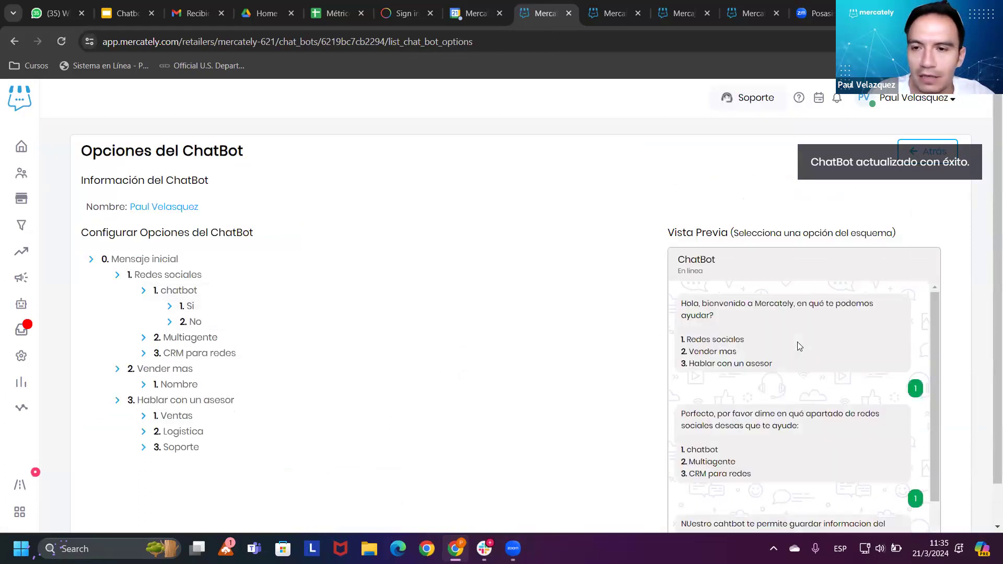
Step: Review the simulated chatbot conversation from the welcome message through to the Si and No choices
scroll(729, 349, "up", 1)
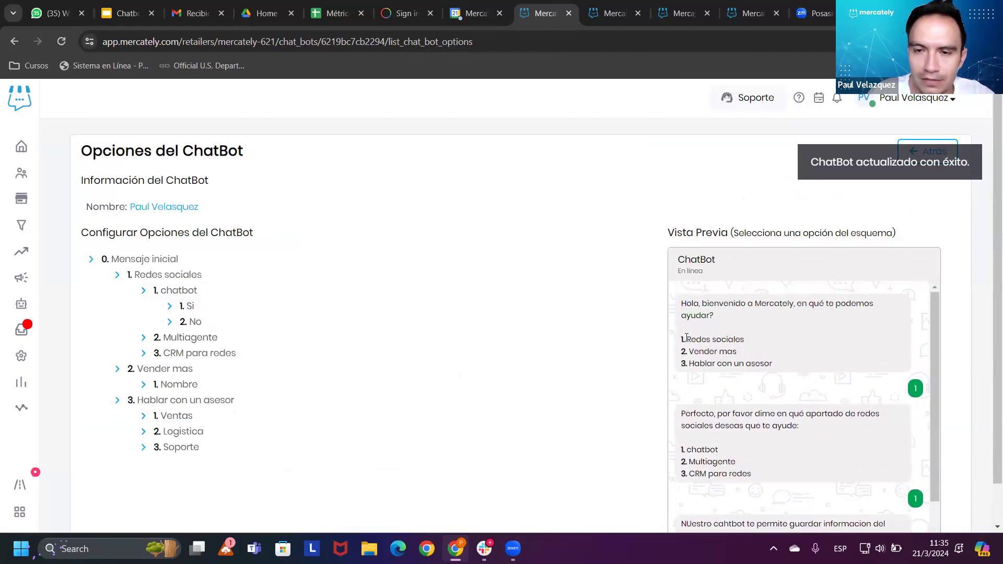
left_click_drag(687, 337, 777, 344)
scroll(732, 429, "down", 1)
left_click_drag(700, 358, 761, 466)
left_click(762, 399)
scroll(774, 404, "down", 1)
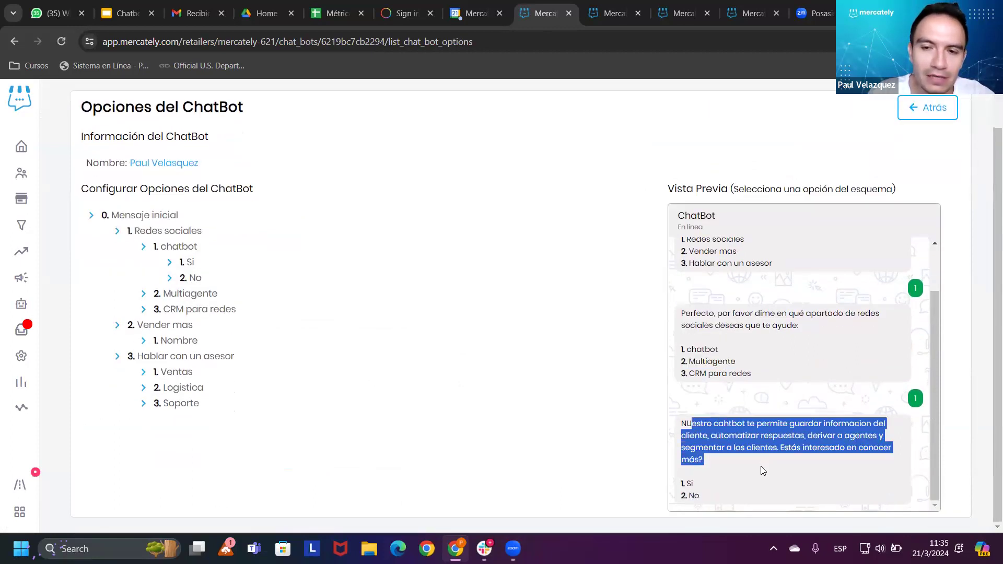
left_click(690, 483)
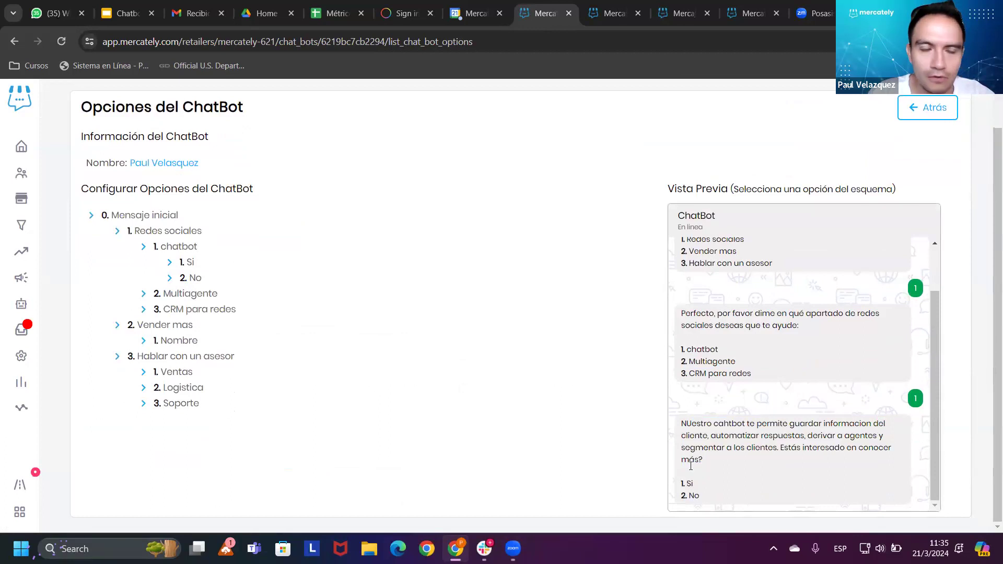
Step: Set the Si option's response to "Perfecto, te voy a enviar un PDF con toda la información del robot para que lo puedas revisar." and save it
mouse_move(282, 272)
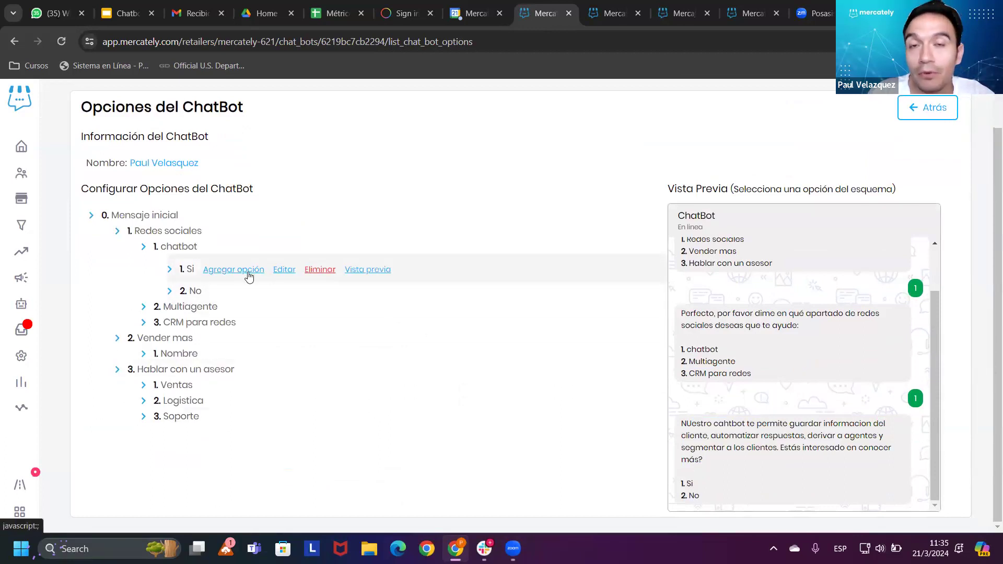
left_click(285, 271)
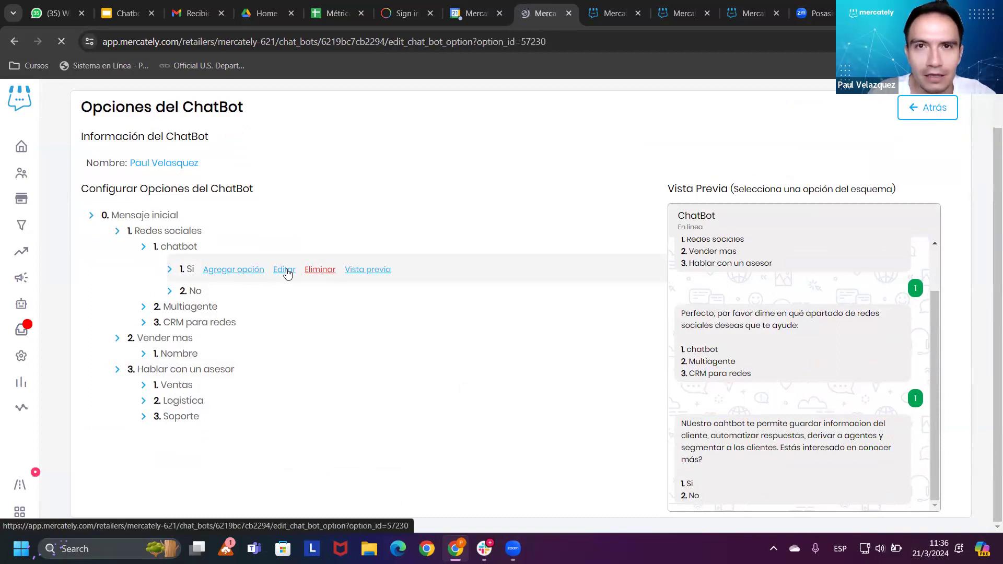
left_click(272, 447)
type("Perf")
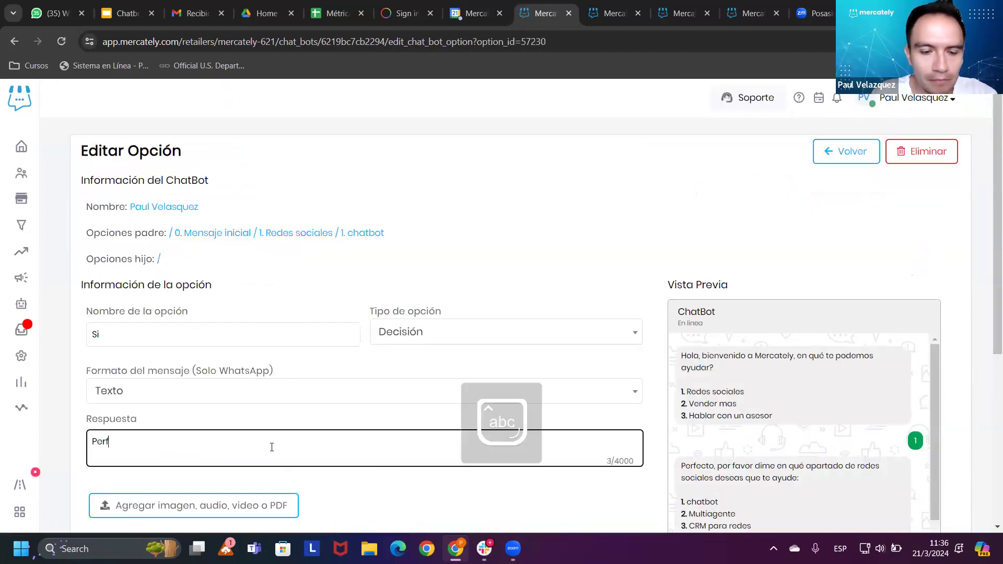
type("ecto, te voy a enviar un PDF")
type("co")
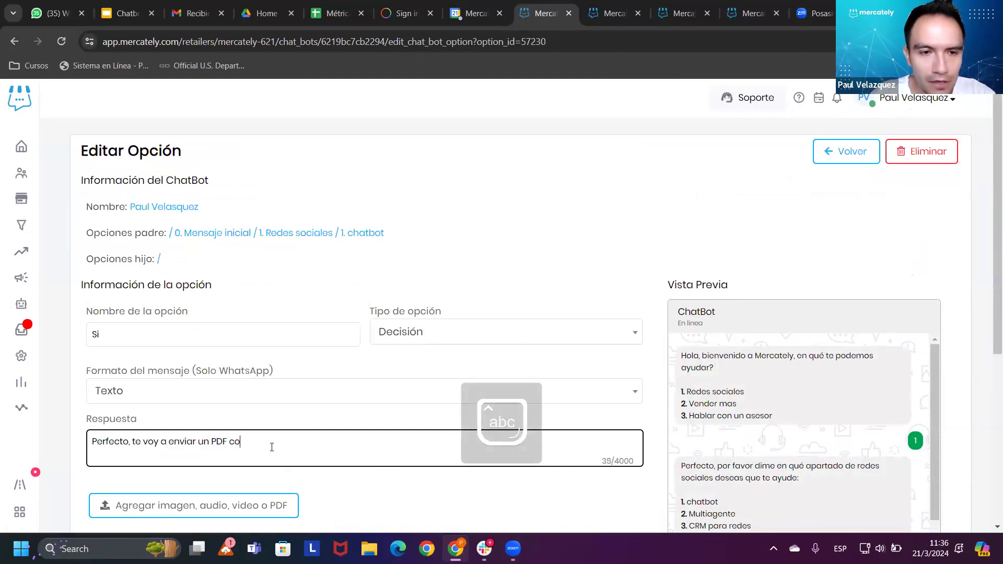
type("n toda la inform")
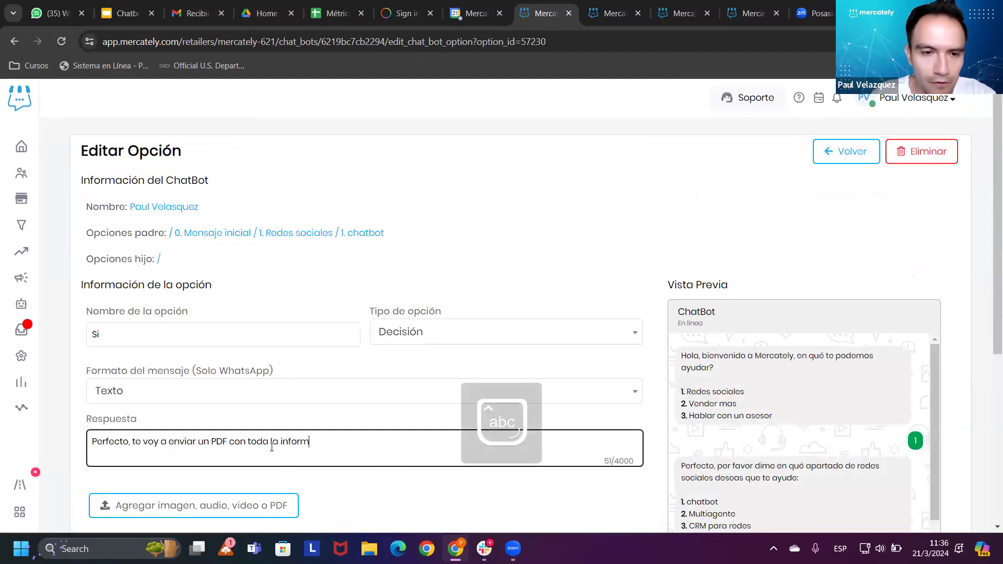
type("ación del rob")
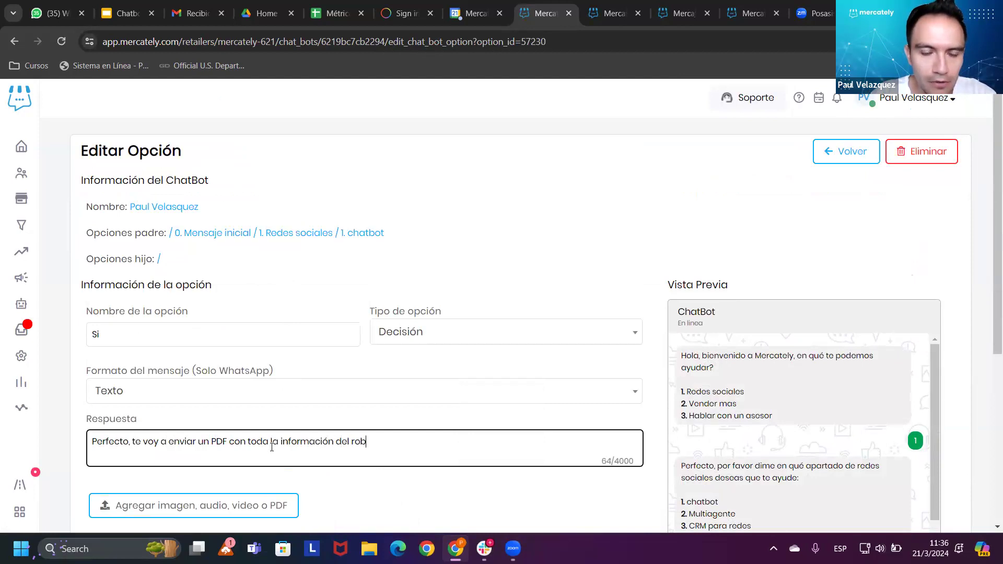
type("ot para que")
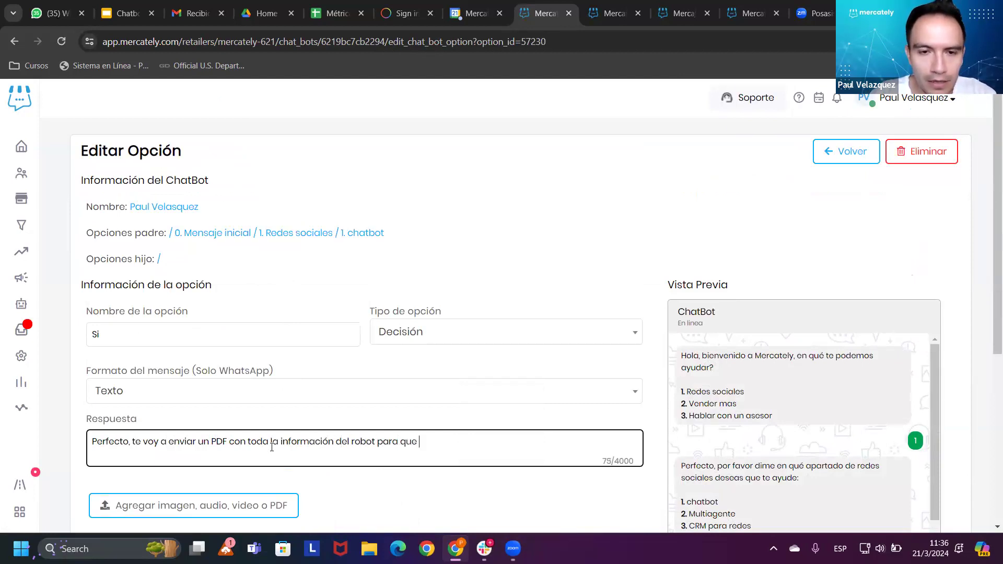
type(" lo puedas revisar.")
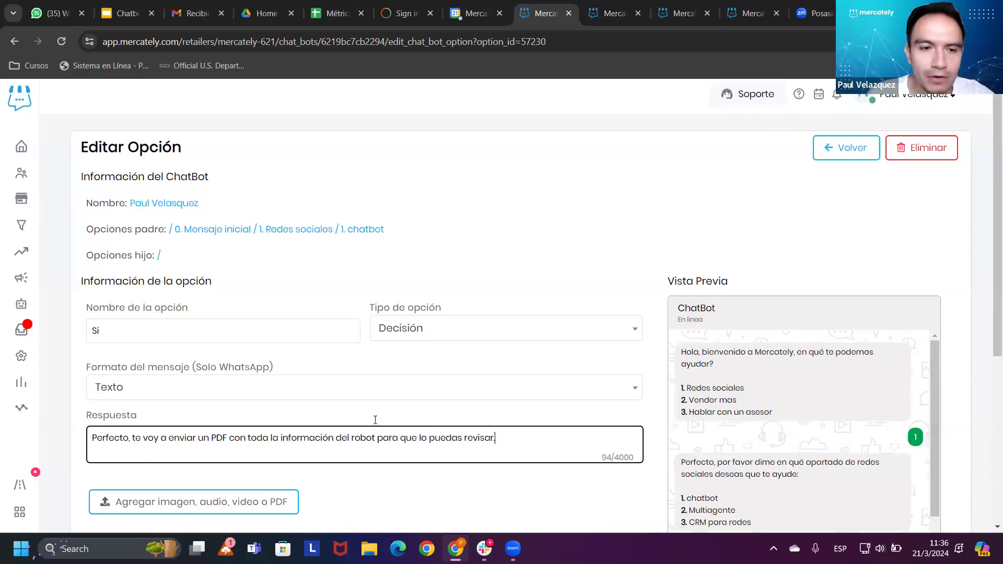
scroll(251, 402, "down", 3)
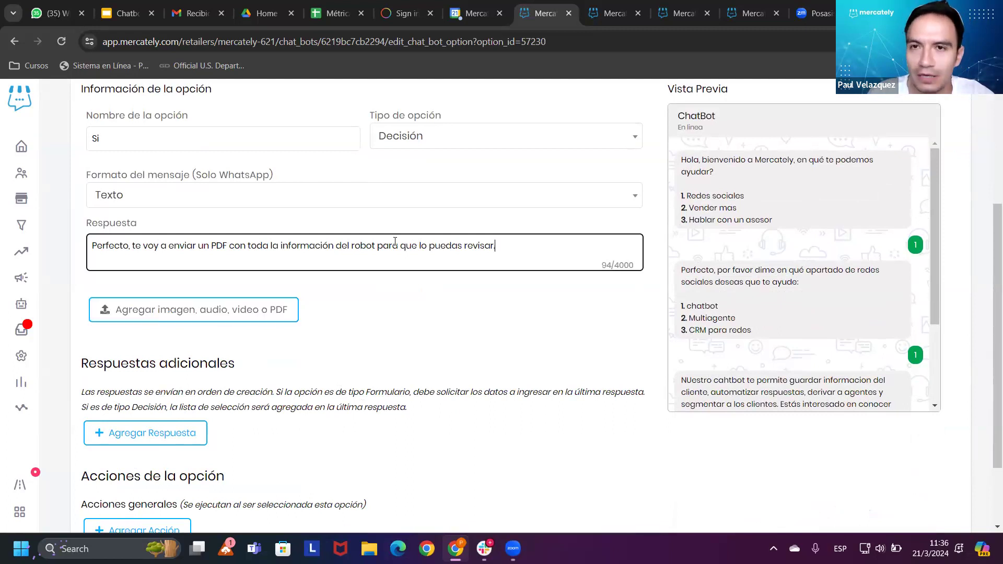
scroll(418, 292, "down", 3)
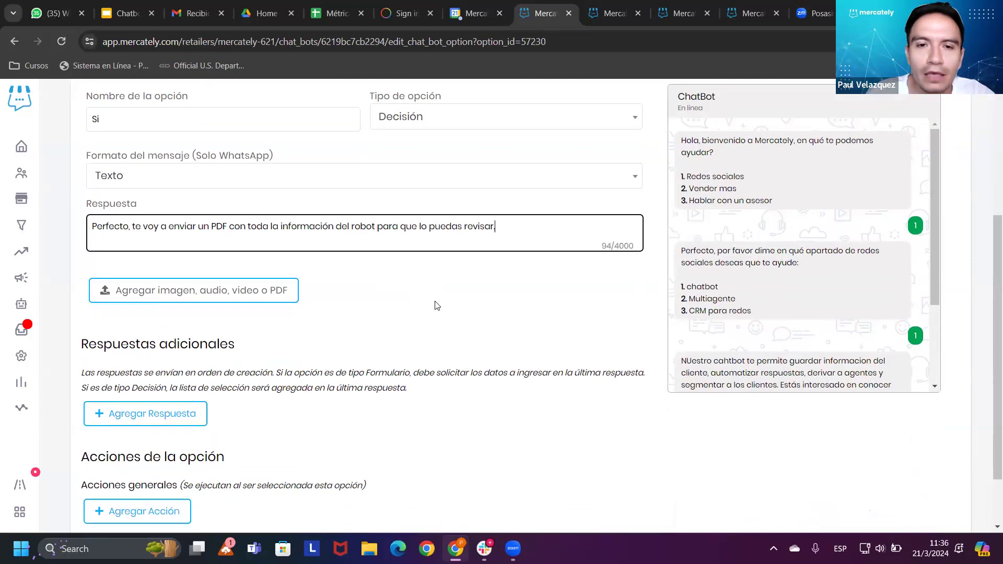
left_click(383, 478)
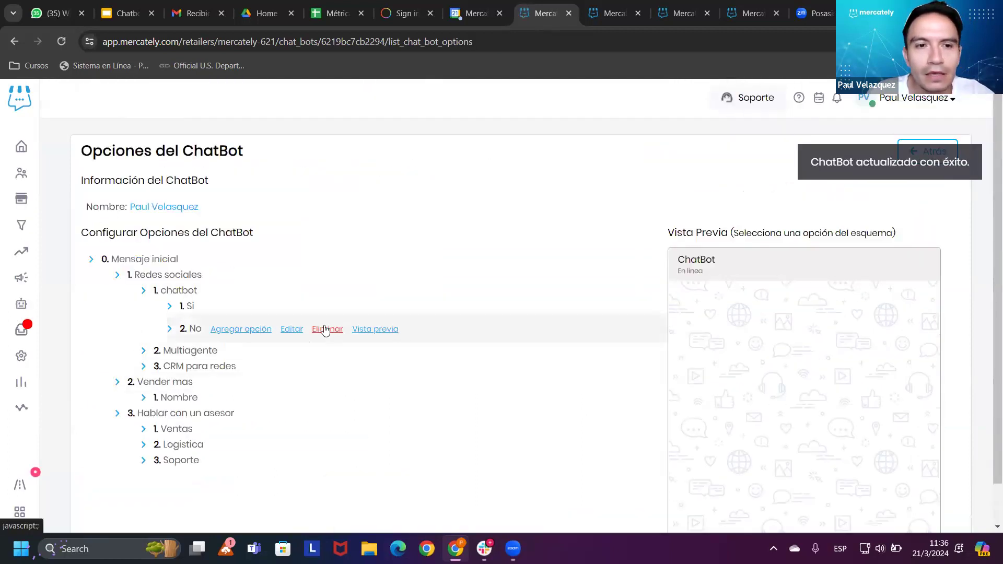
Step: Set the No option's response to "Perfecto, si estás interesado en otro producto igualmente puedes volver al modulo inicial." and save it
left_click(292, 330)
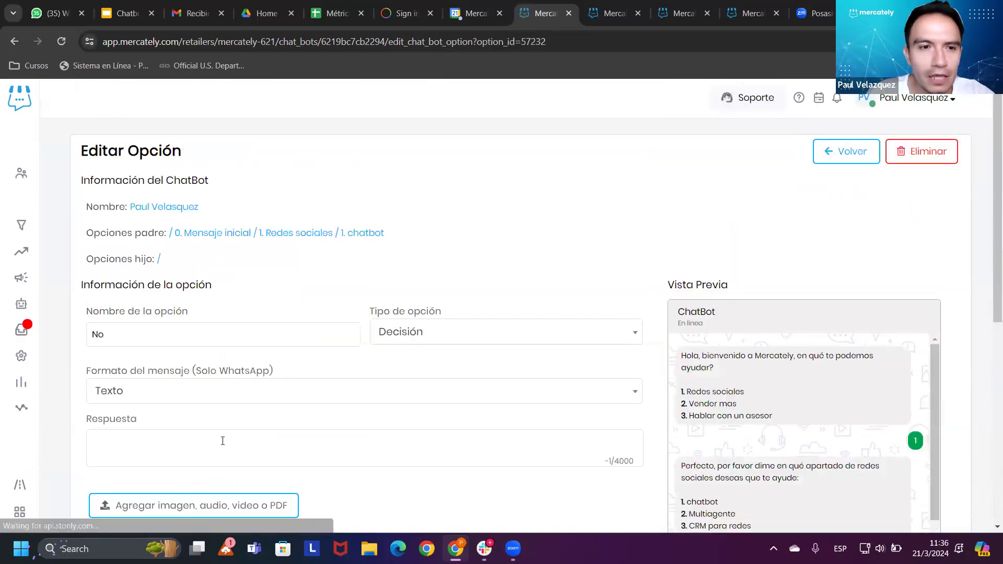
left_click(204, 452)
type("P")
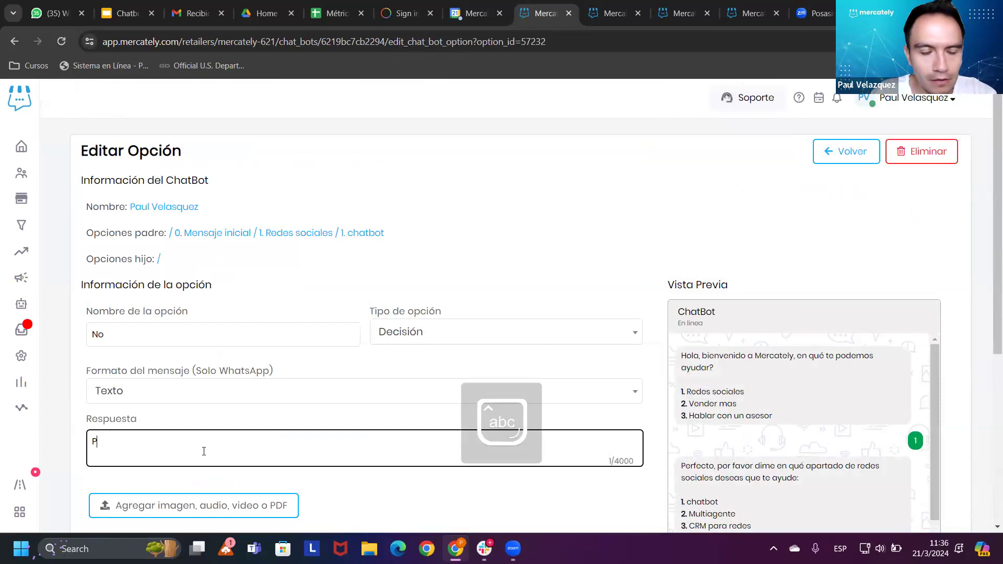
type("erfecto, si")
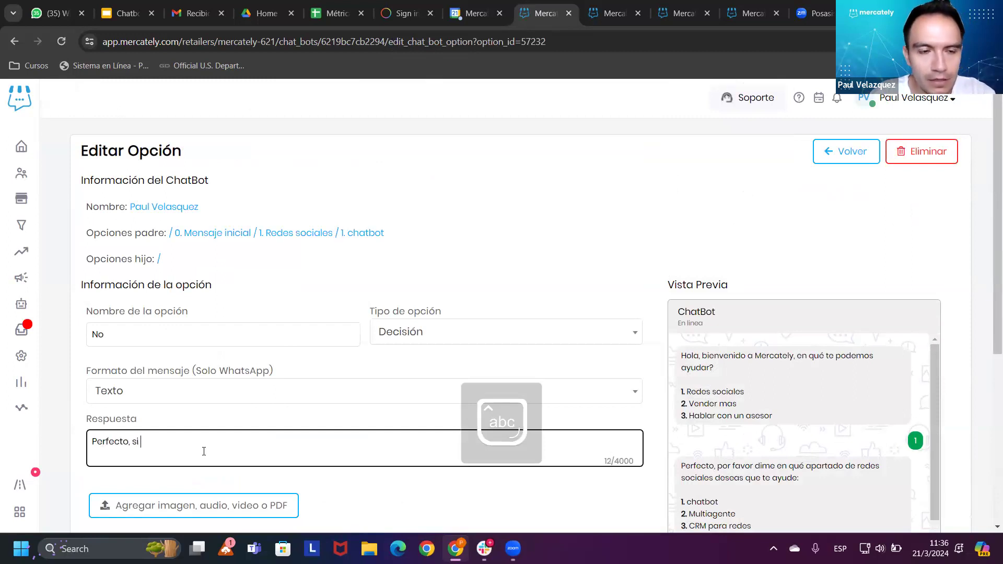
type(" estás interesado ")
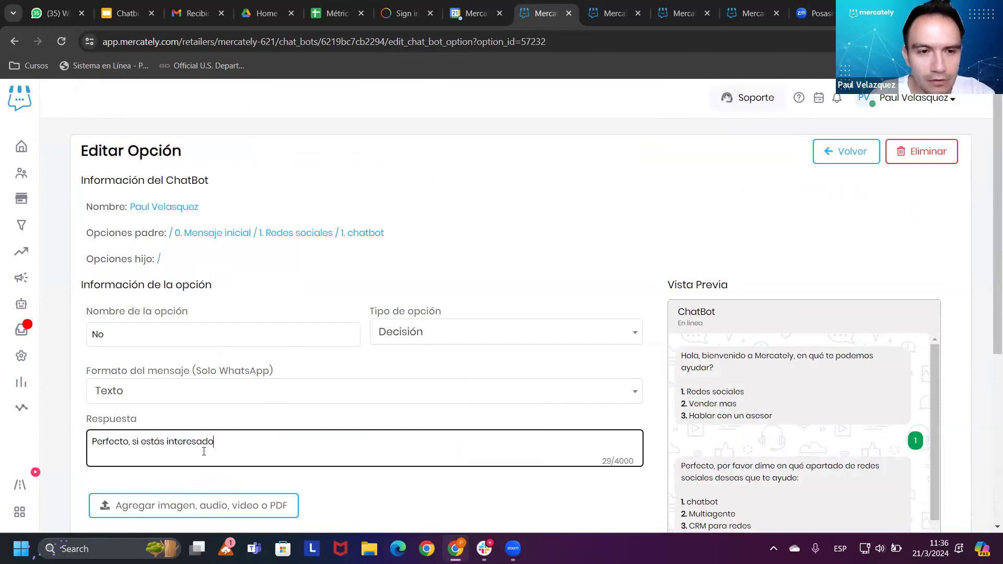
type("en otro p")
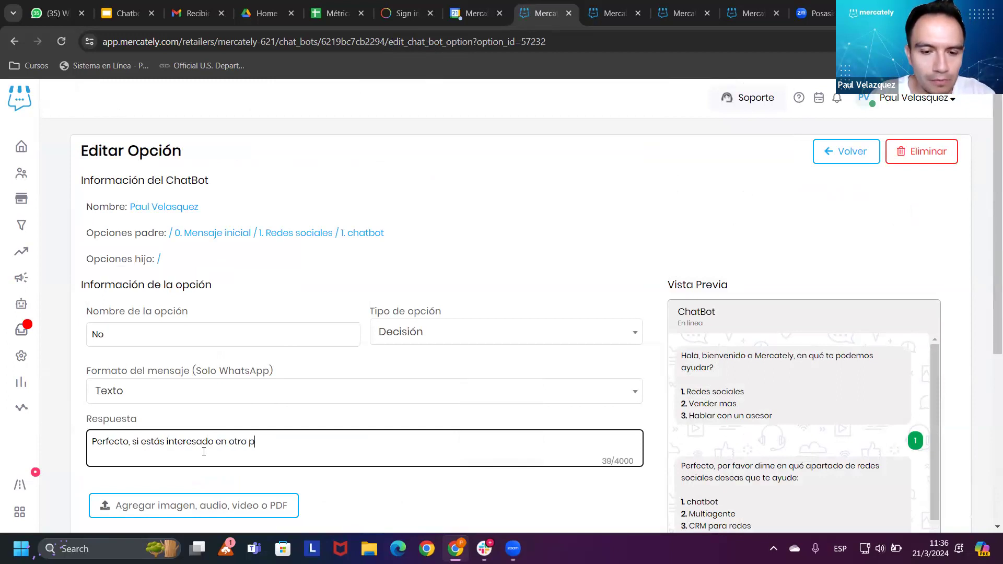
type("roducto ig")
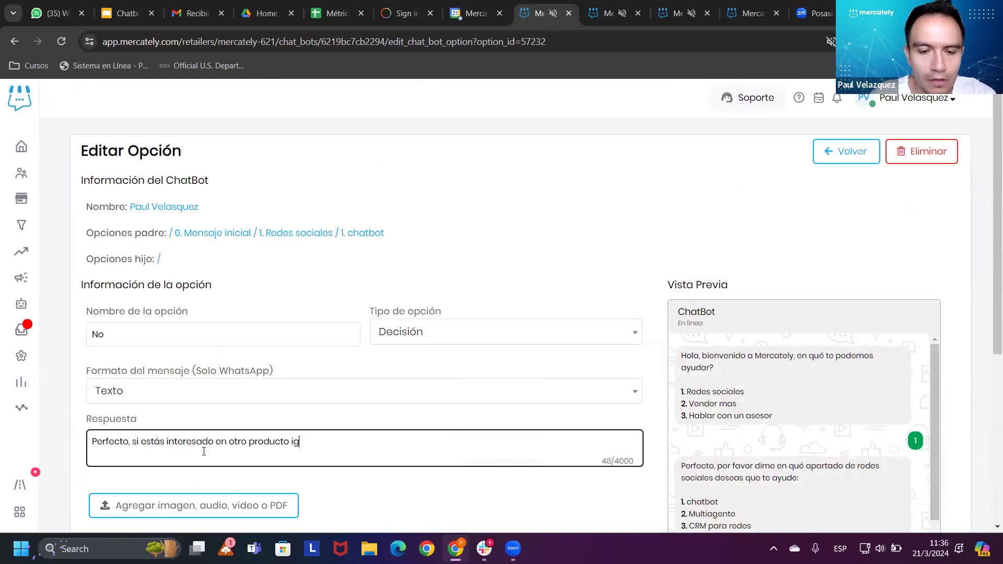
type("ualmente puedes vo")
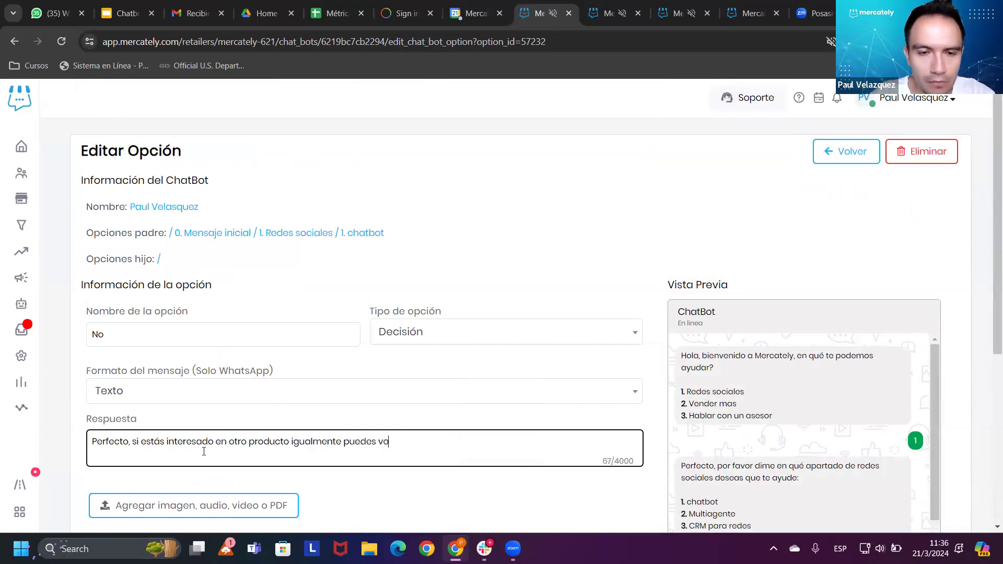
type("lver al modu")
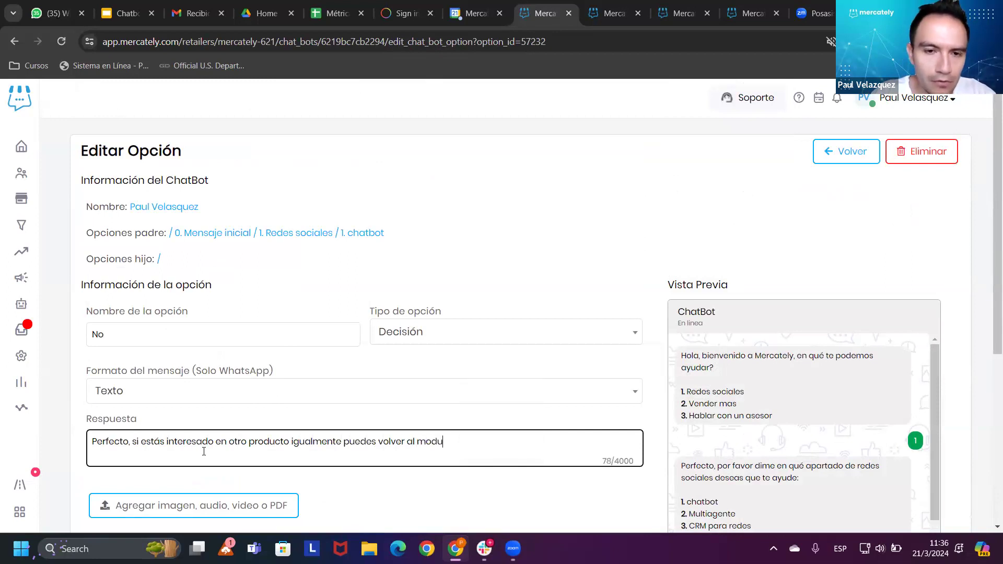
type("lo inicia")
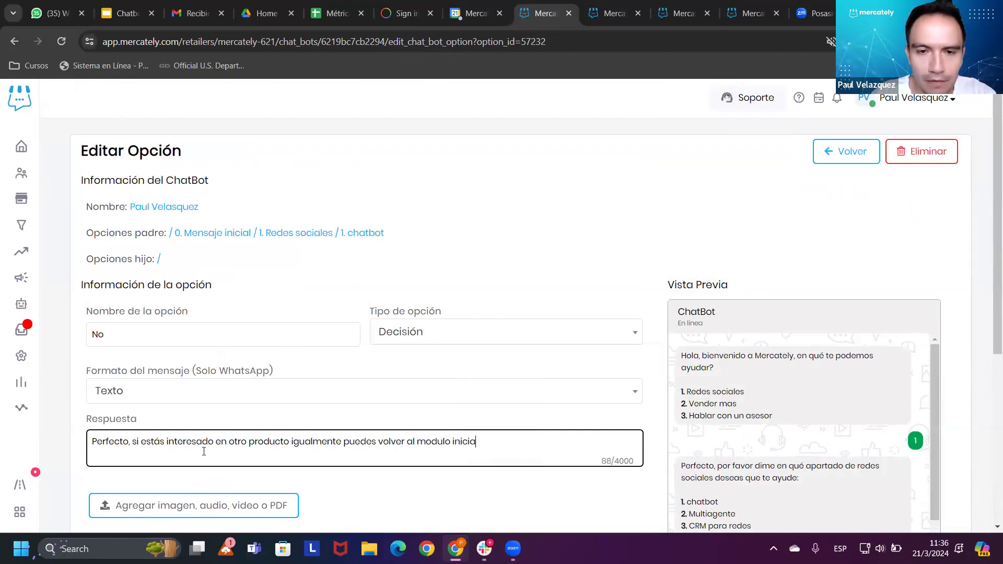
type("l.")
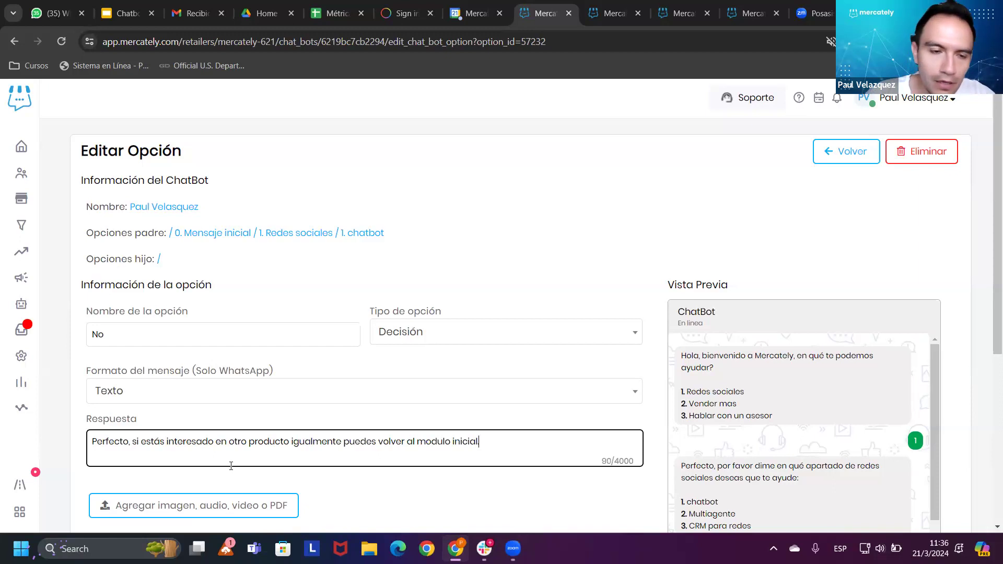
scroll(338, 491, "down", 5)
left_click(369, 482)
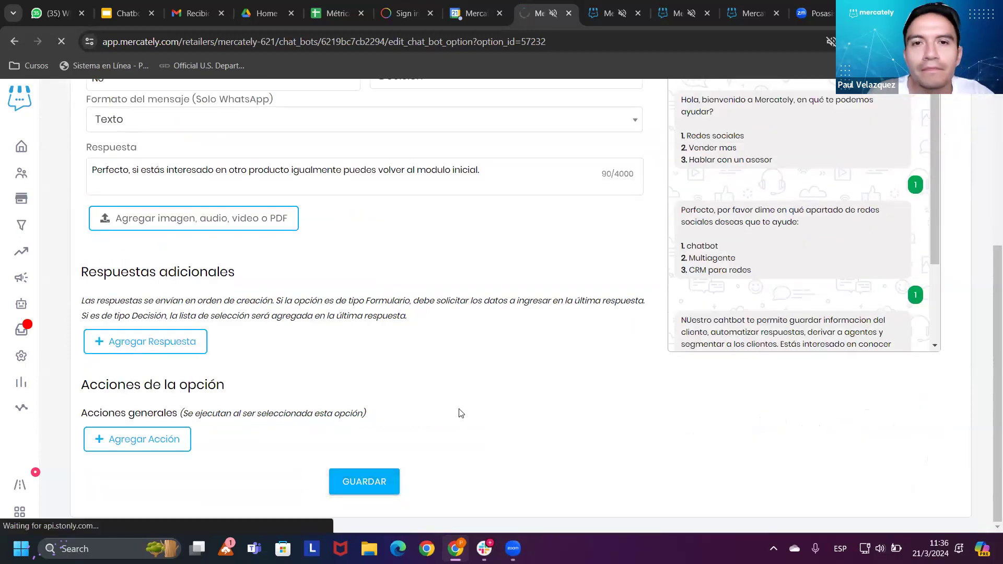
Step: Preview the No option and review the simulated conversation through to its closing reply
left_click(374, 329)
scroll(742, 351, "down", 3)
scroll(734, 346, "up", 3)
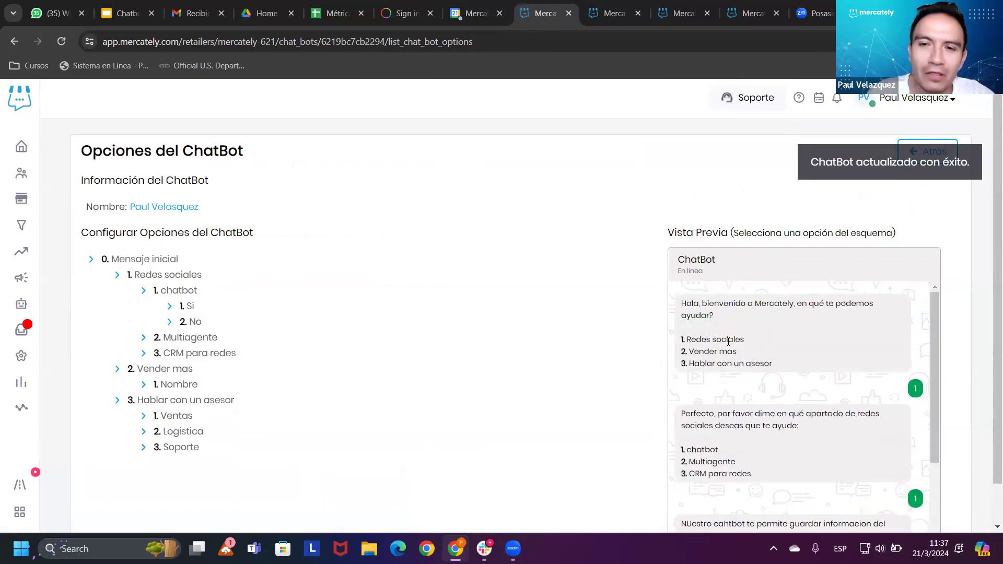
scroll(728, 342, "down", 3)
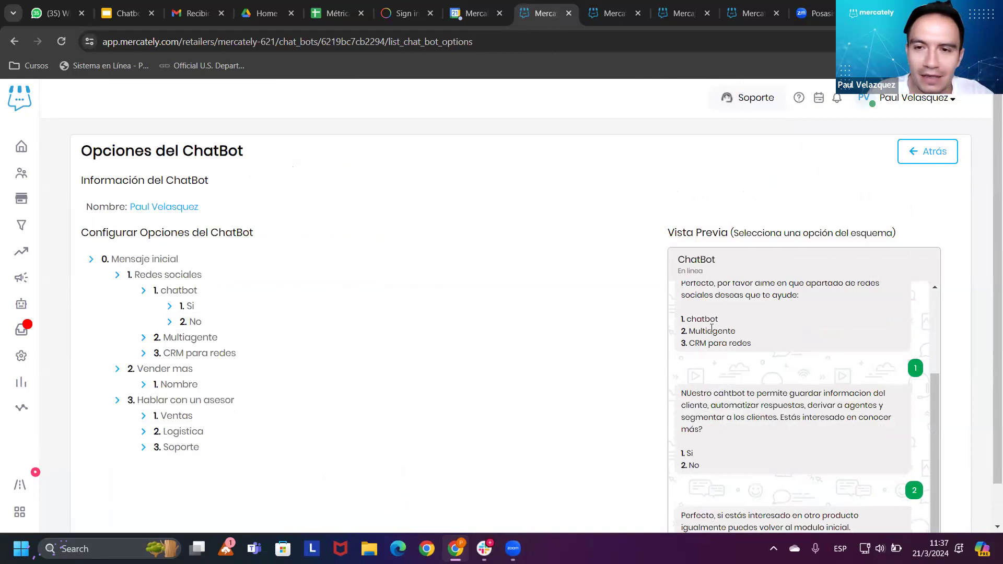
mouse_move(688, 319)
left_mouse_down()
mouse_move(738, 319)
mouse_move(694, 318)
left_mouse_up()
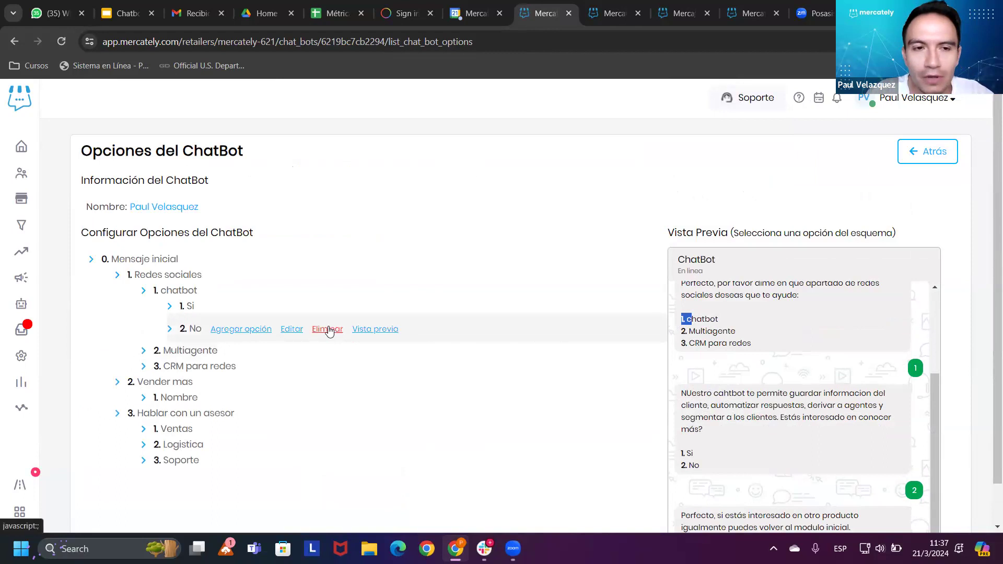
Step: Change the chatbot option's WhatsApp message format to "Botones de respuesta rápida", save it and preview the option
mouse_move(308, 296)
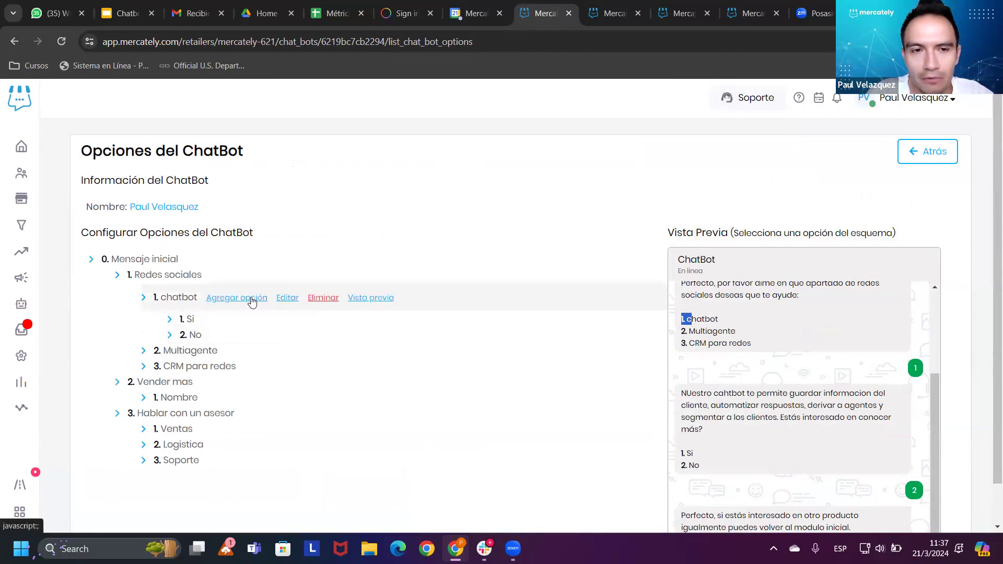
left_click(283, 300)
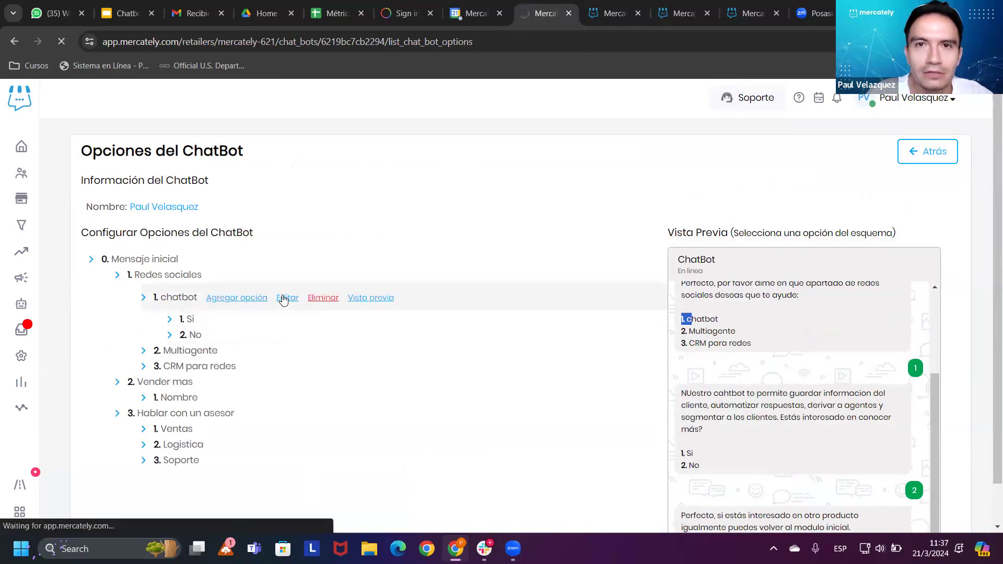
scroll(274, 293, "down", 3)
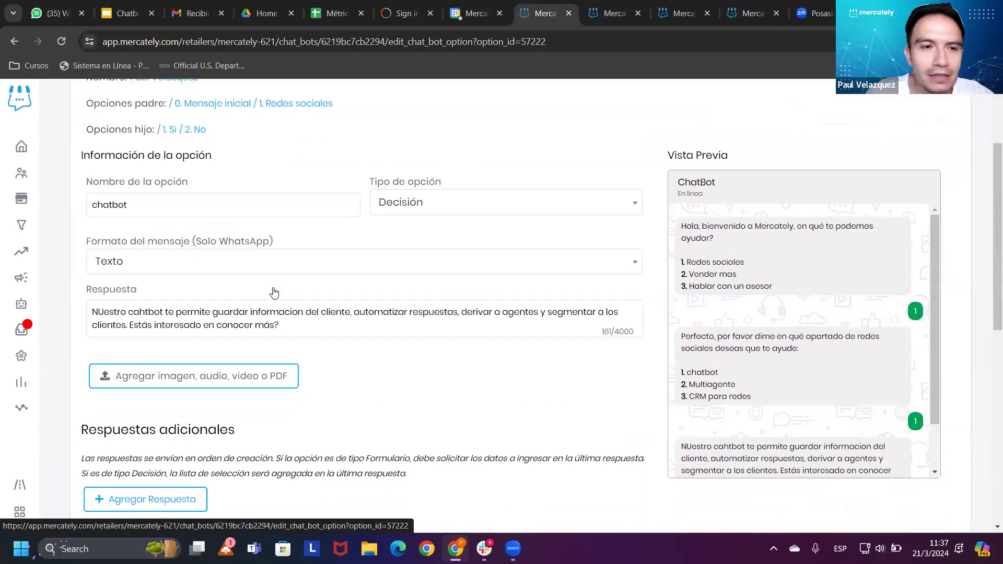
left_click_drag(97, 243, 177, 243)
left_click(298, 262)
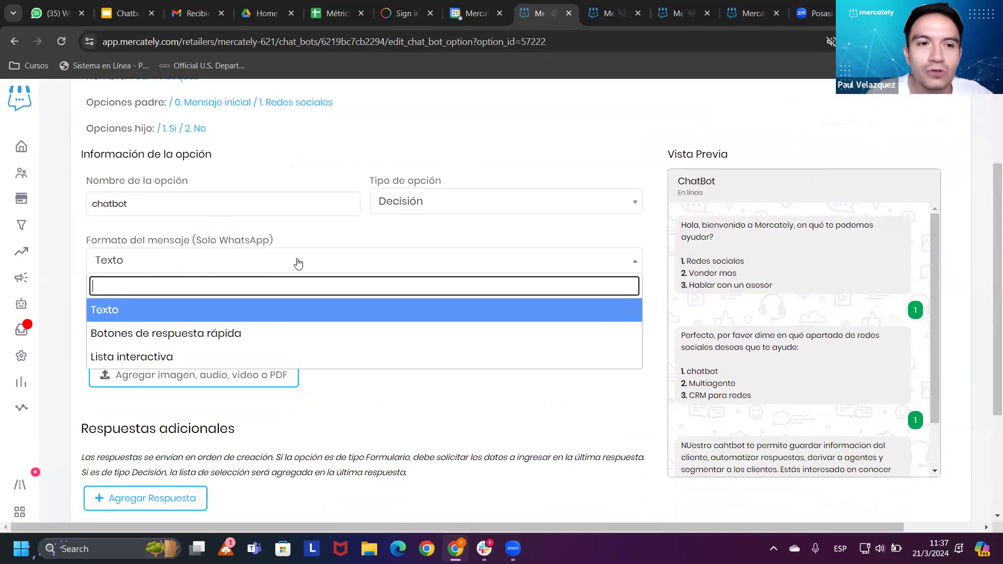
left_click(253, 342)
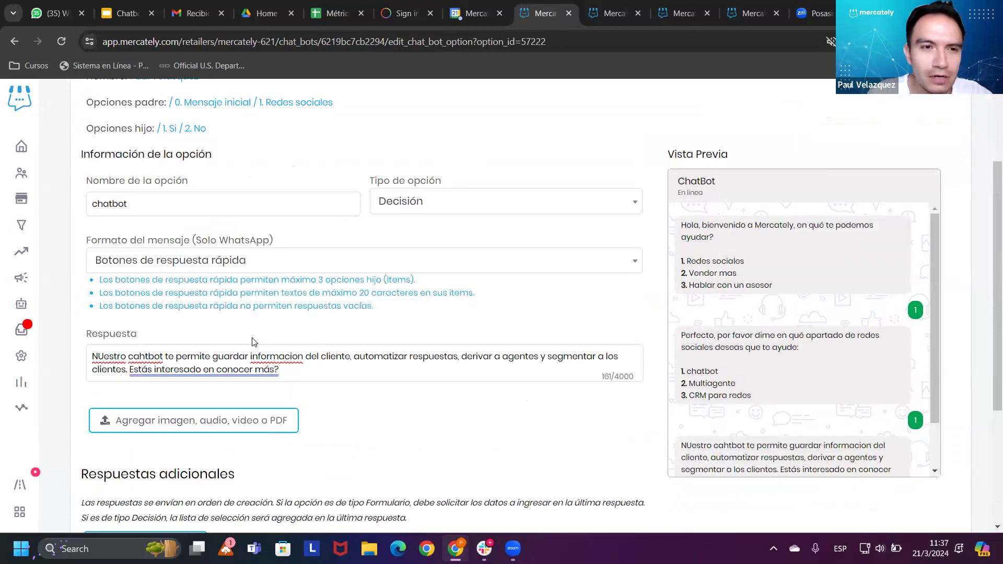
scroll(253, 342, "down", 4)
left_click(379, 489)
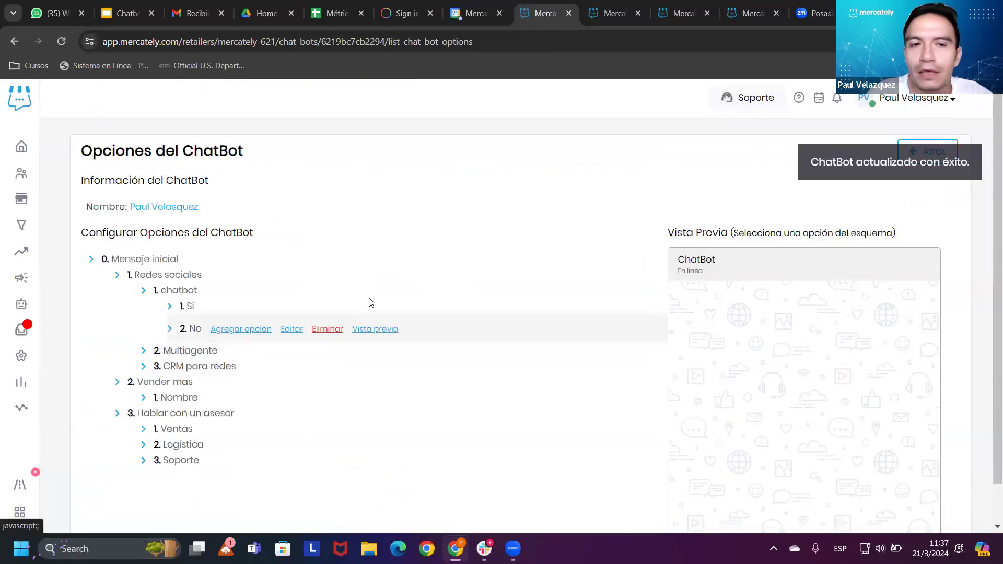
left_click(372, 296)
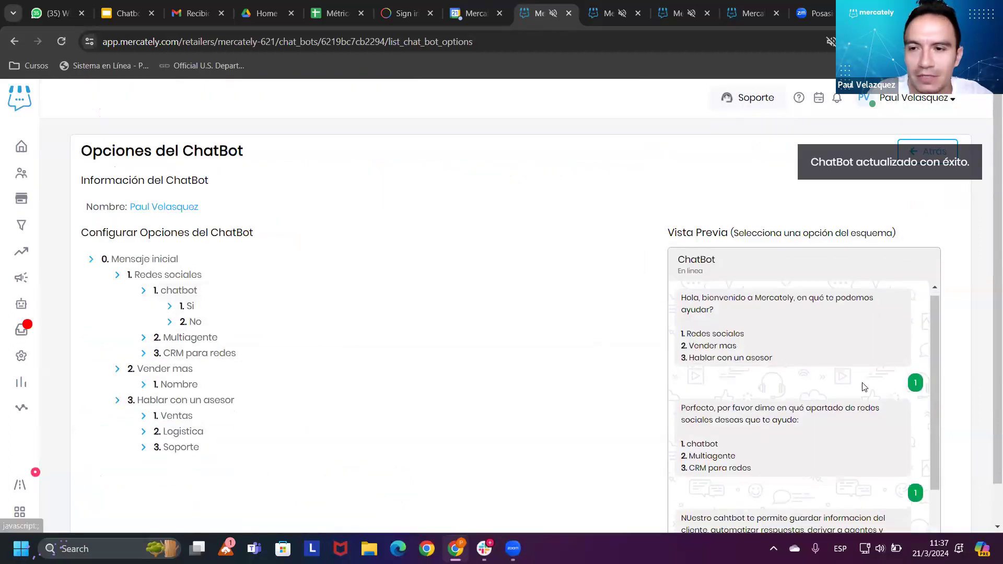
Step: Review the chatbot option's simulated conversation, comparing the plain-text choices with the Si and No quick-reply buttons
scroll(863, 387, "down", 3)
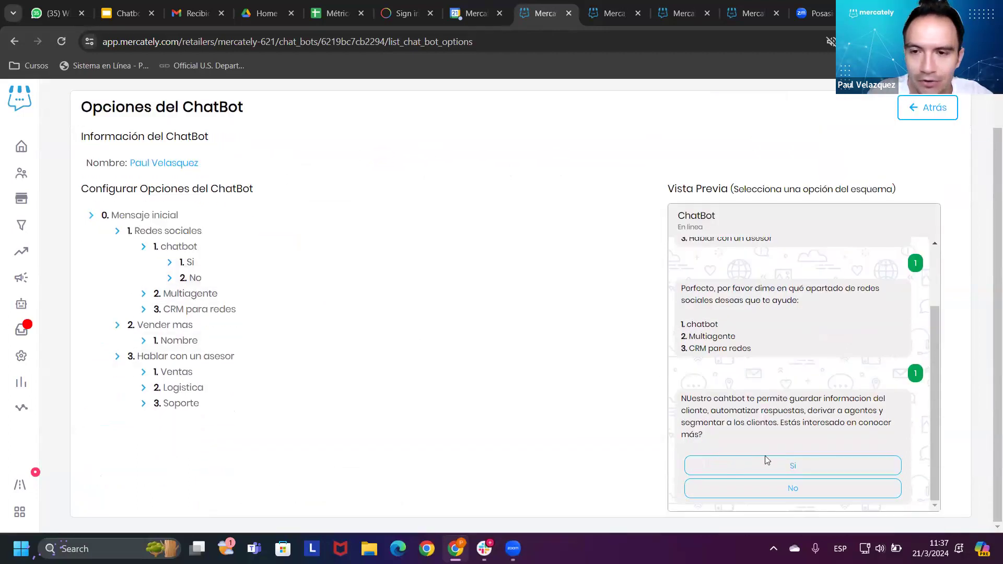
left_click_drag(686, 324, 755, 349)
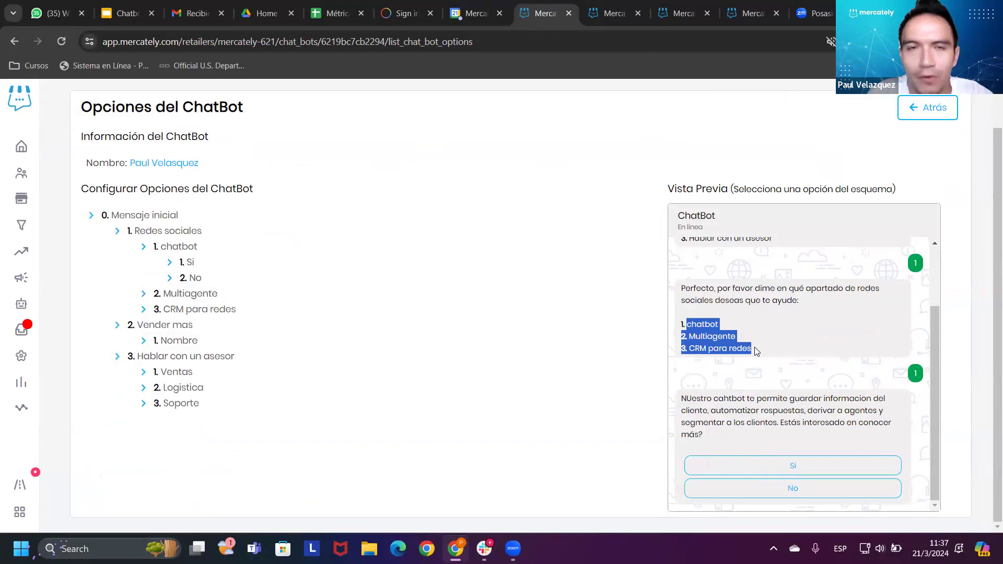
double_click(796, 466)
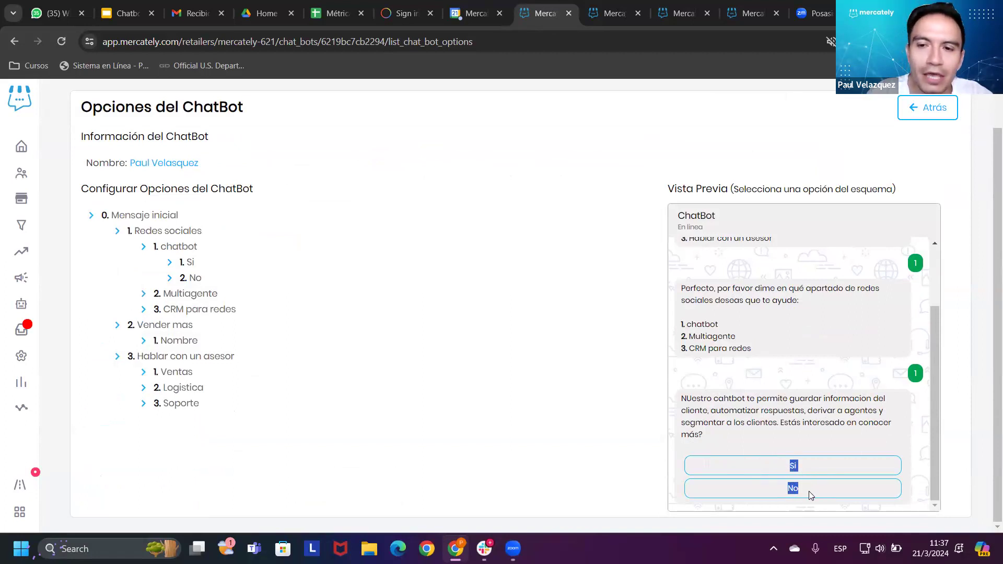
left_click(829, 429)
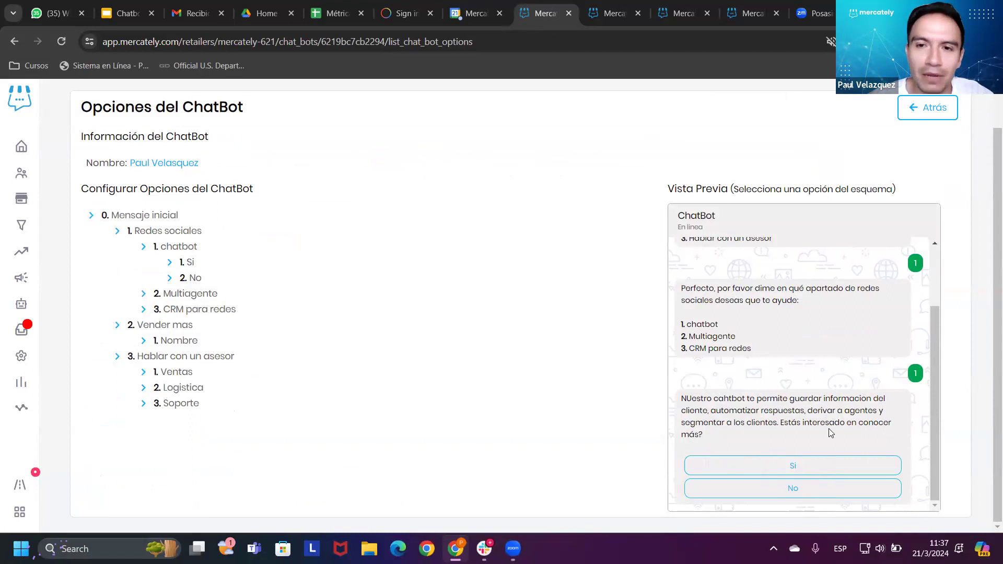
scroll(829, 429, "up", 2)
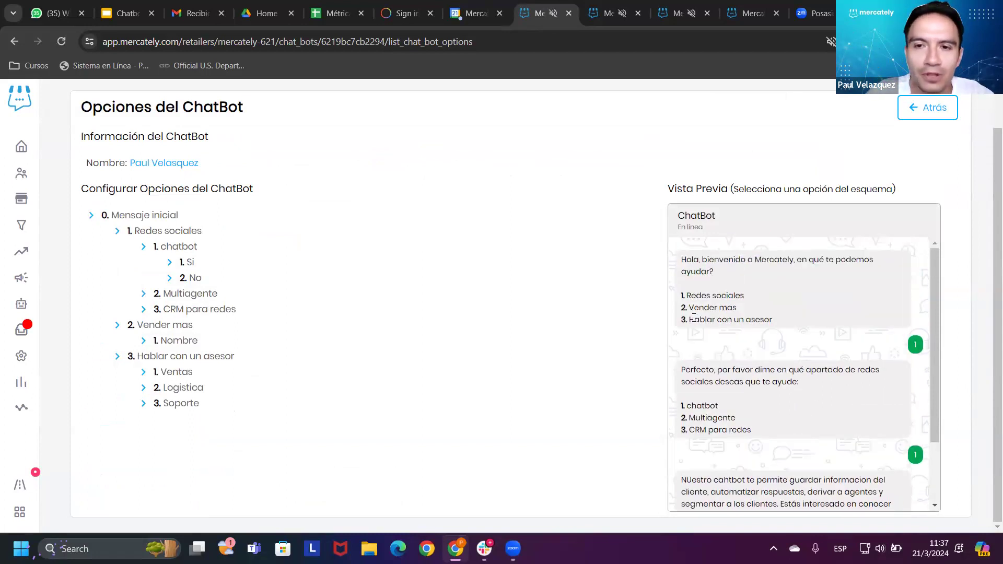
scroll(721, 290, "up", 1)
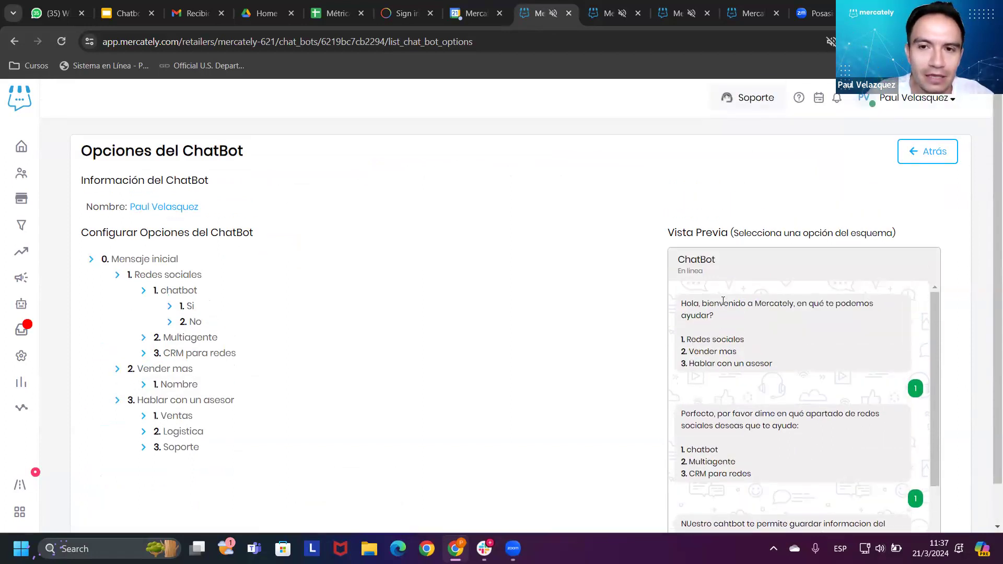
Step: Change the Mensaje inicial option's WhatsApp message format to "Botones de respuesta rápida" and save it
mouse_move(261, 262)
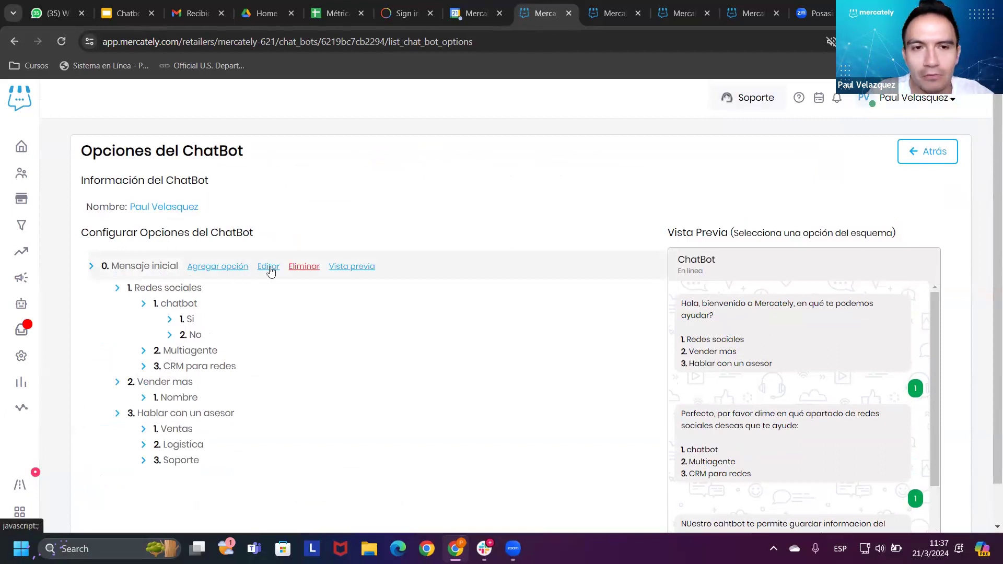
left_click(272, 271)
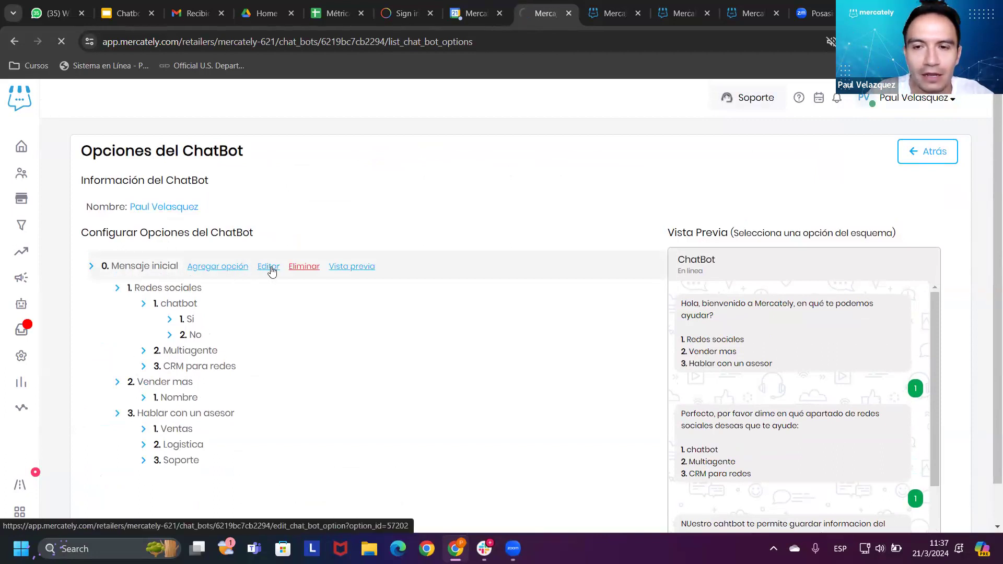
scroll(197, 366, "down", 1)
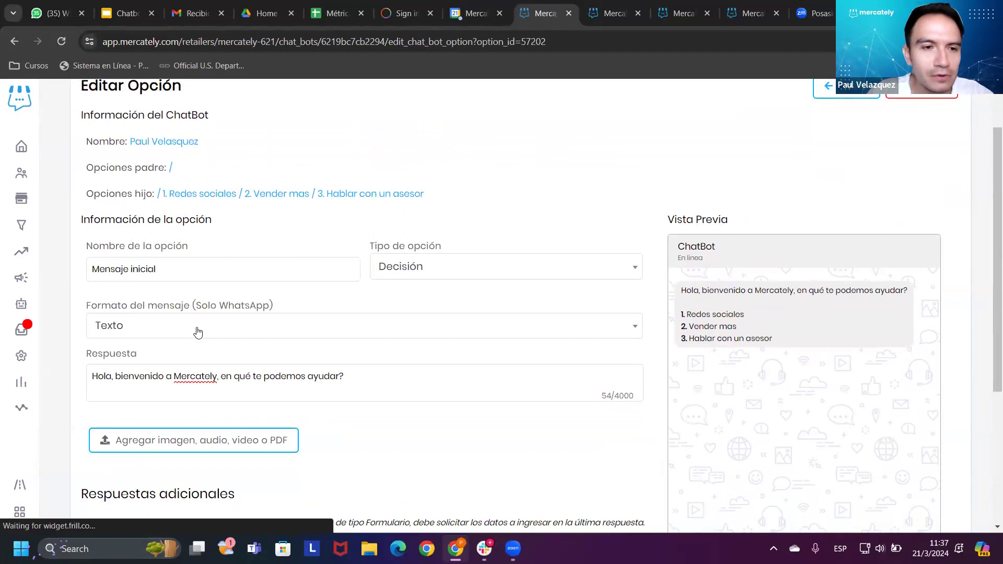
left_click(197, 327)
left_click(197, 400)
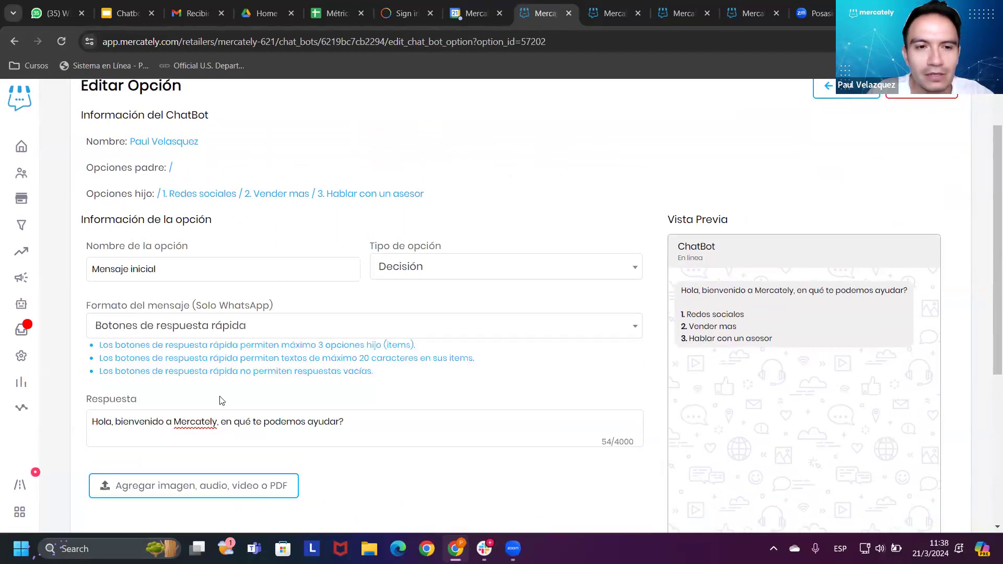
scroll(343, 470, "down", 5)
left_click(348, 484)
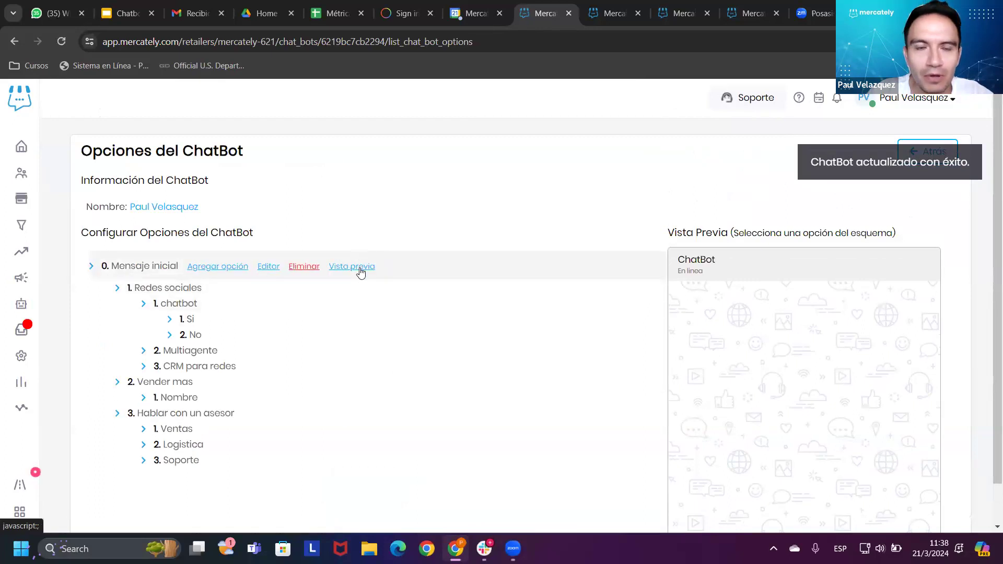
Step: Preview the Mensaje inicial option and review how its three choices are presented
left_click(360, 272)
left_click_drag(767, 335, 850, 370)
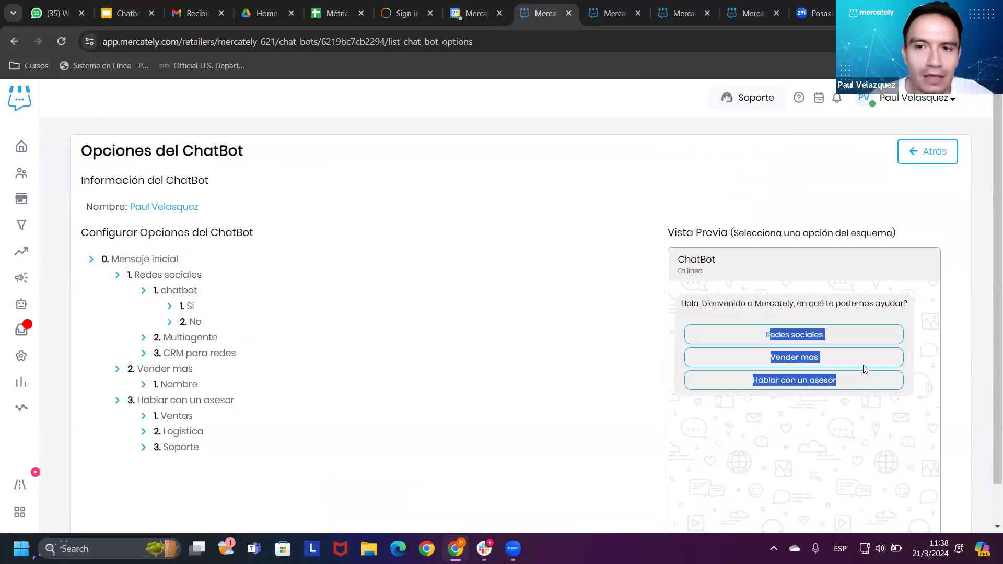
left_click(863, 368)
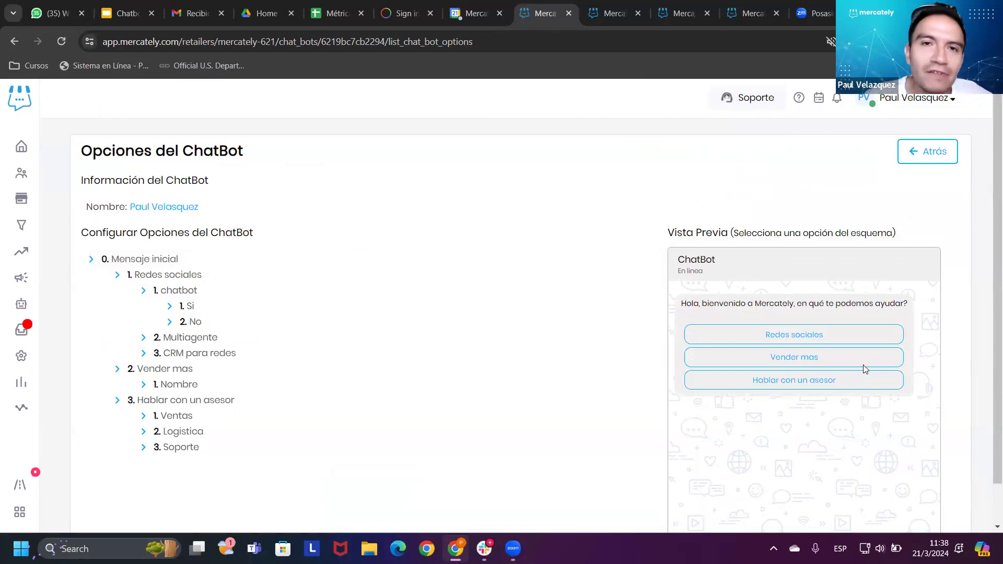
Step: Switch to the messaging inbox, collapse the customer's extra detail fields and examine the labels assigned to the customer
left_click(699, 4)
scroll(882, 334, "down", 5)
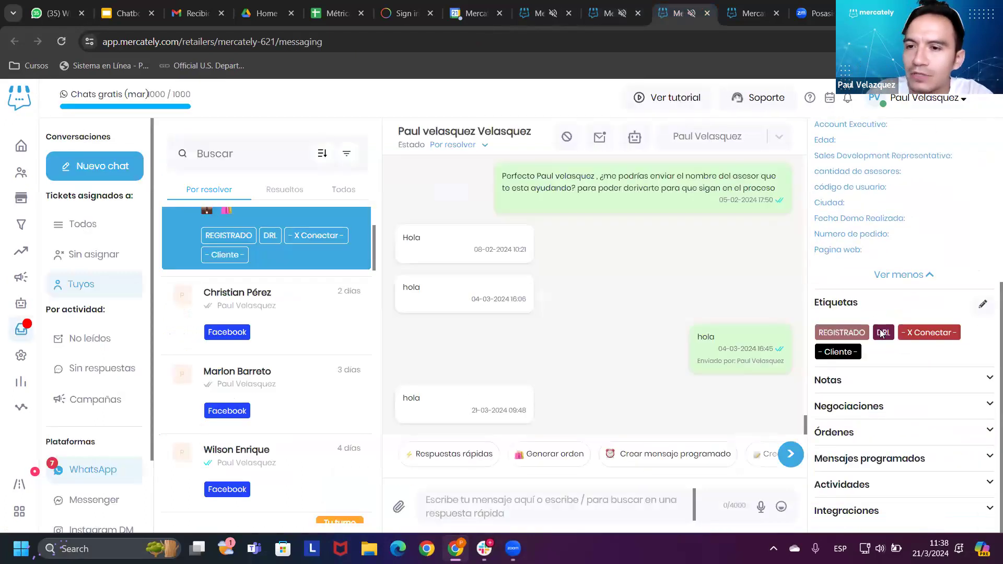
left_click(883, 275)
left_click(88, 283)
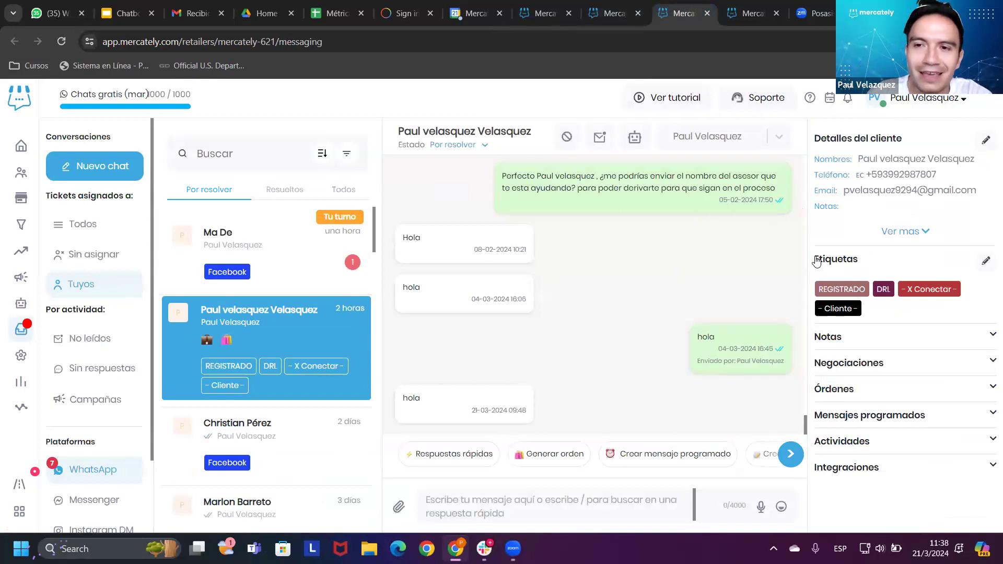
left_click_drag(823, 290, 852, 308)
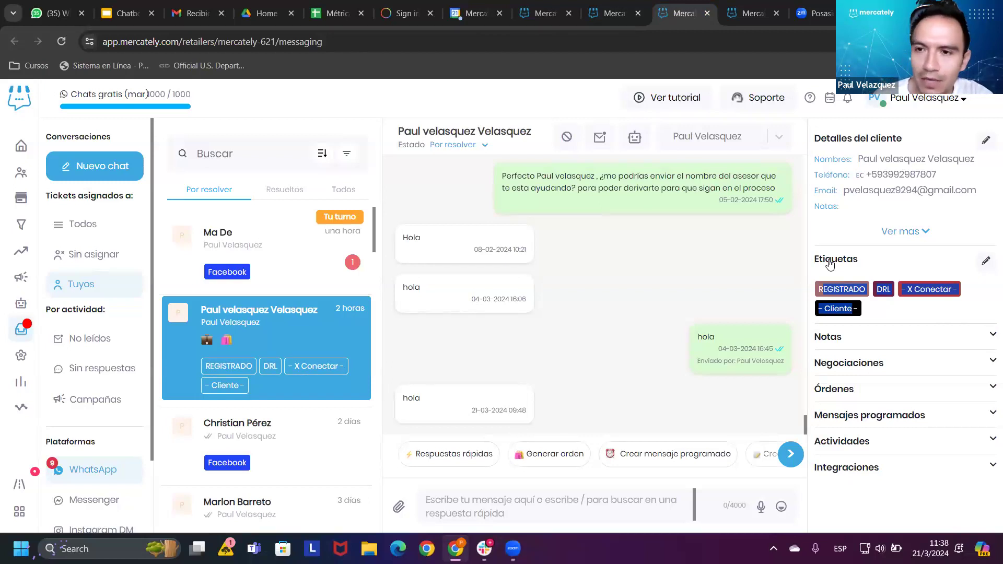
left_click_drag(820, 289, 855, 307)
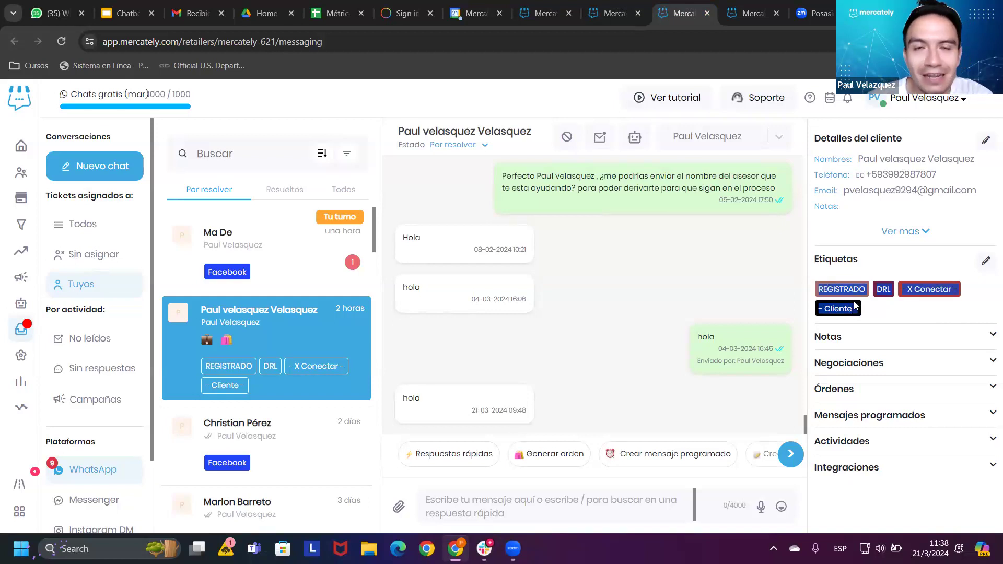
Step: Look through the customer's conversation history and point out the REGISTRADO label among the assigned labels
scroll(777, 322, "up", 10)
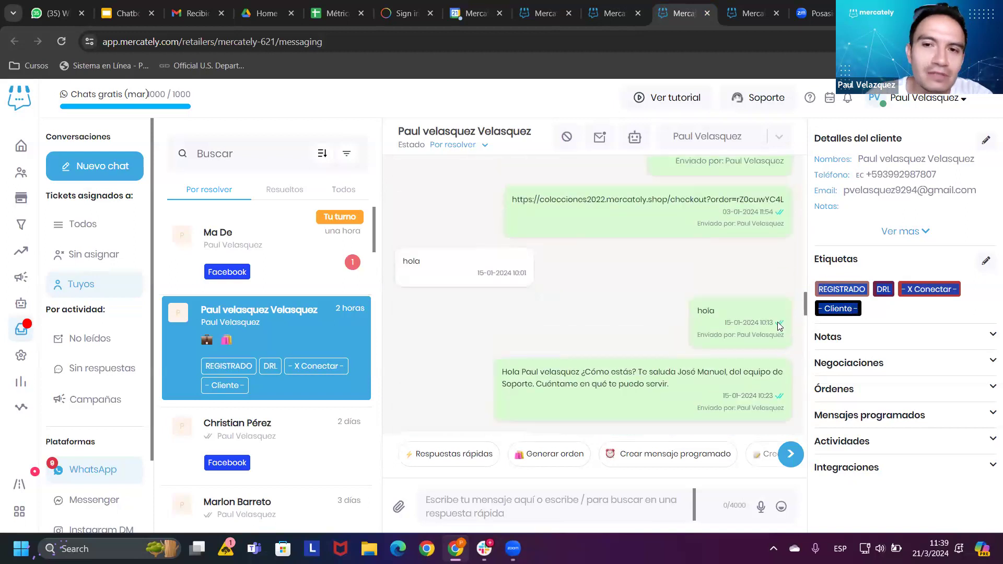
scroll(777, 321, "down", 10)
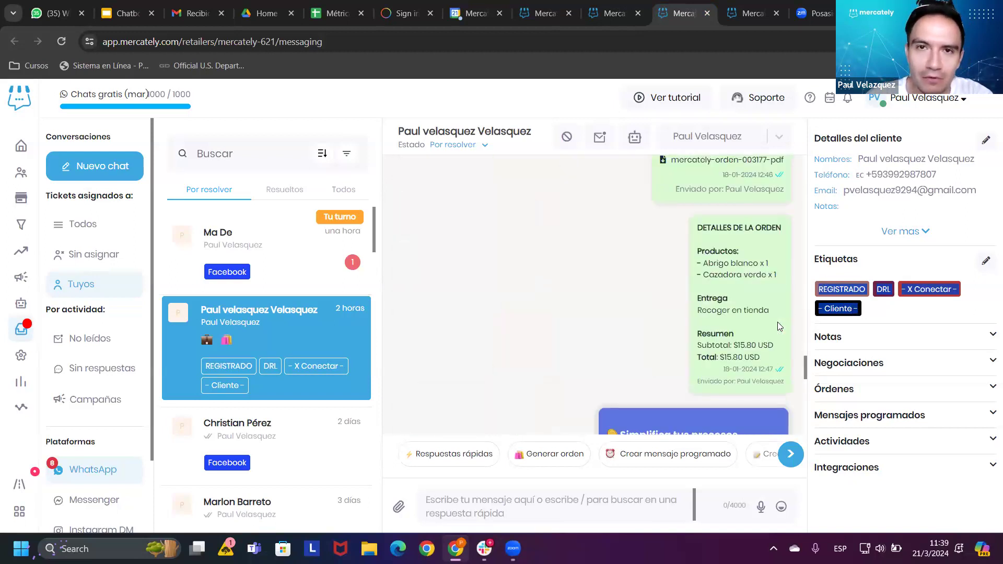
scroll(777, 322, "down", 5)
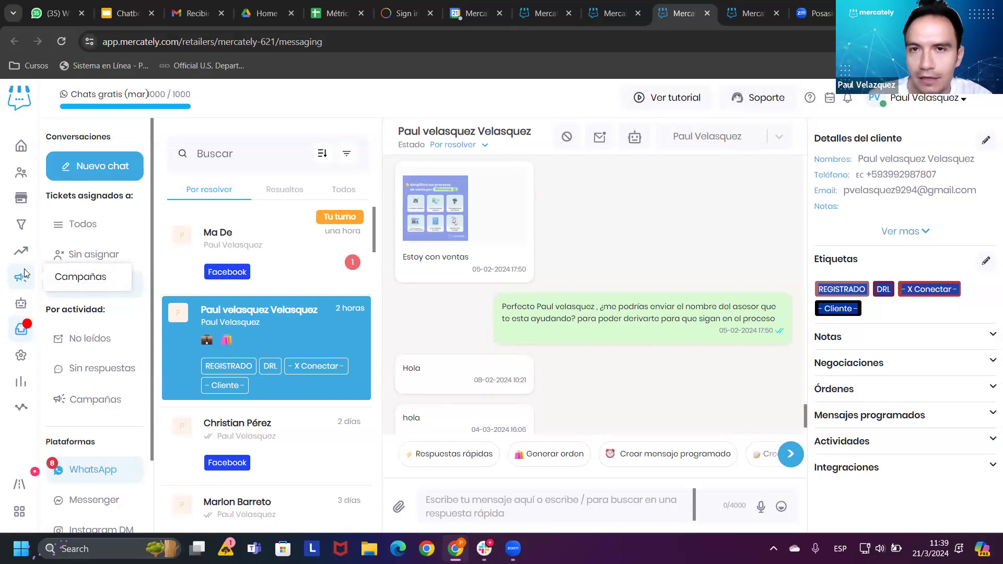
left_click(848, 288)
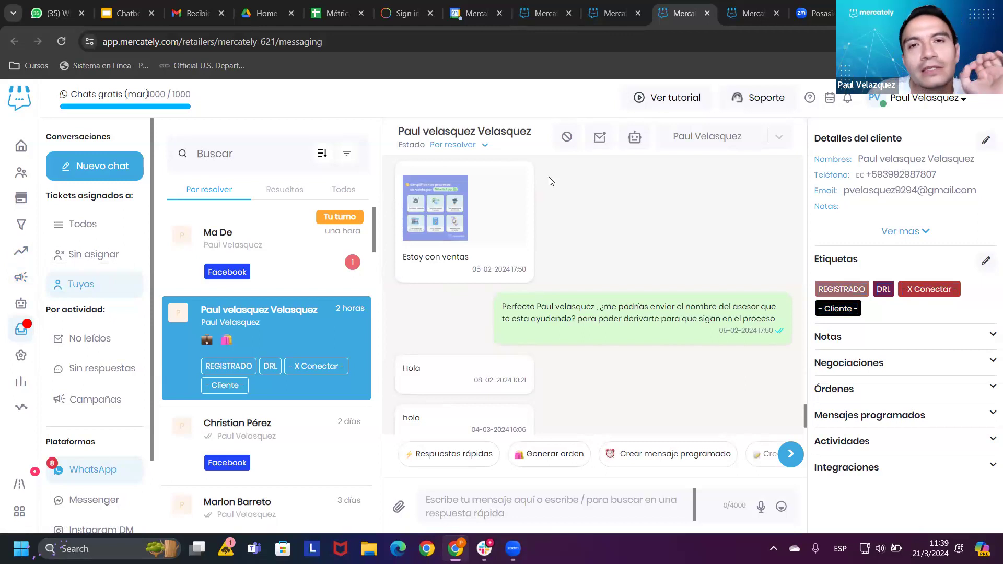
left_click_drag(818, 290, 866, 284)
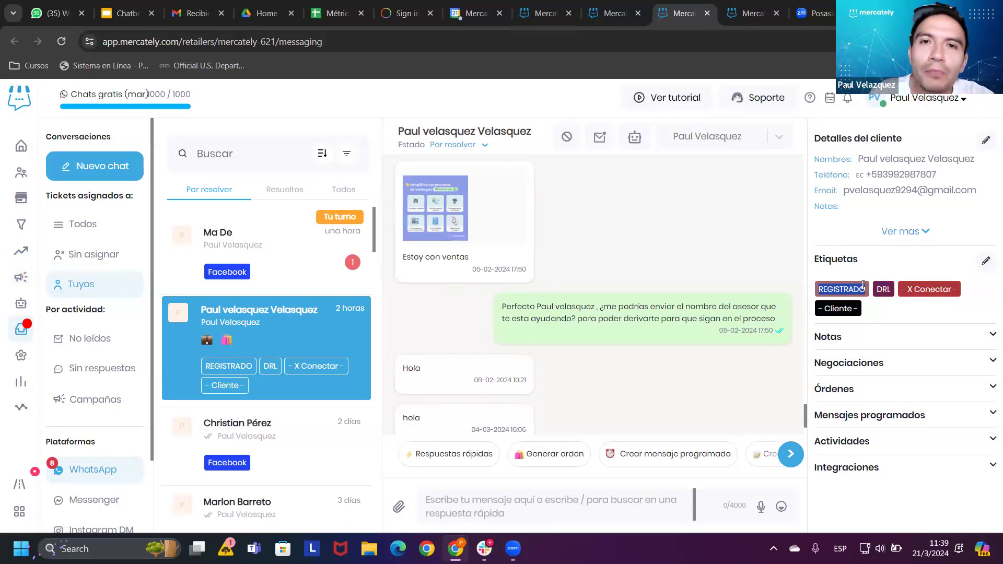
Step: Return to the chatbot options and preview the conversation for the chatbot option under Redes sociales
left_click(549, 6)
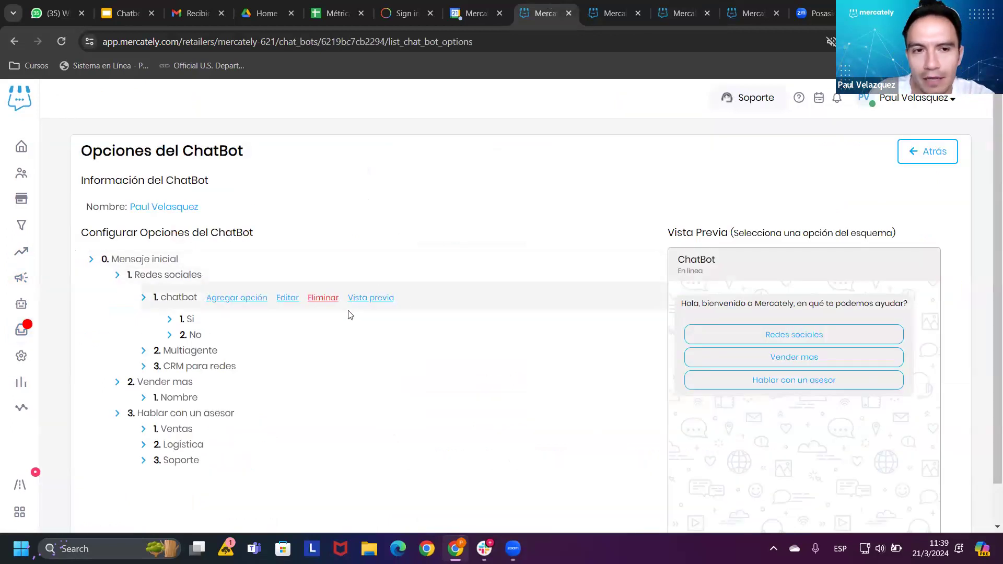
left_click(379, 302)
scroll(735, 369, "down", 1)
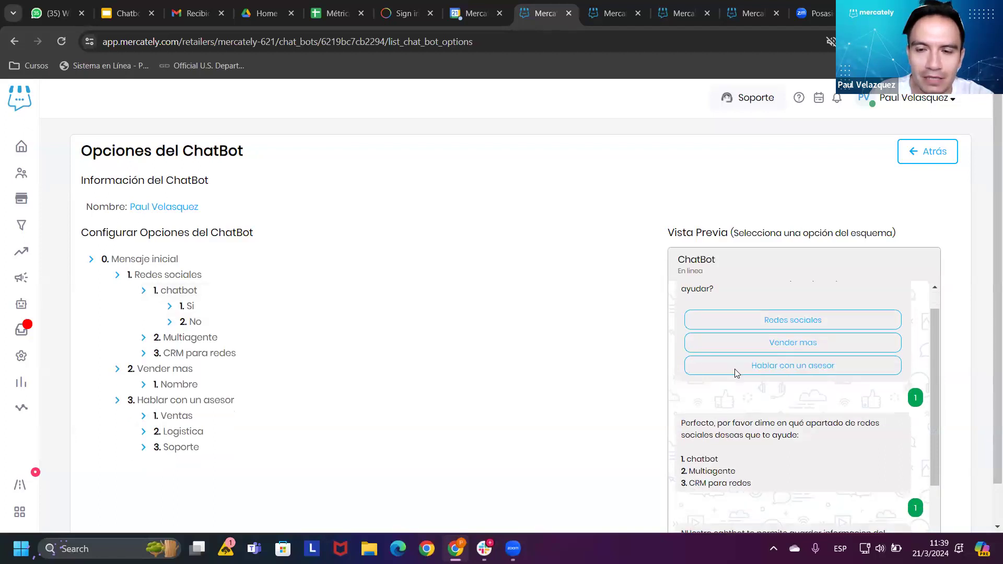
scroll(735, 369, "down", 2)
mouse_move(159, 253)
left_click_drag(159, 253, 199, 253)
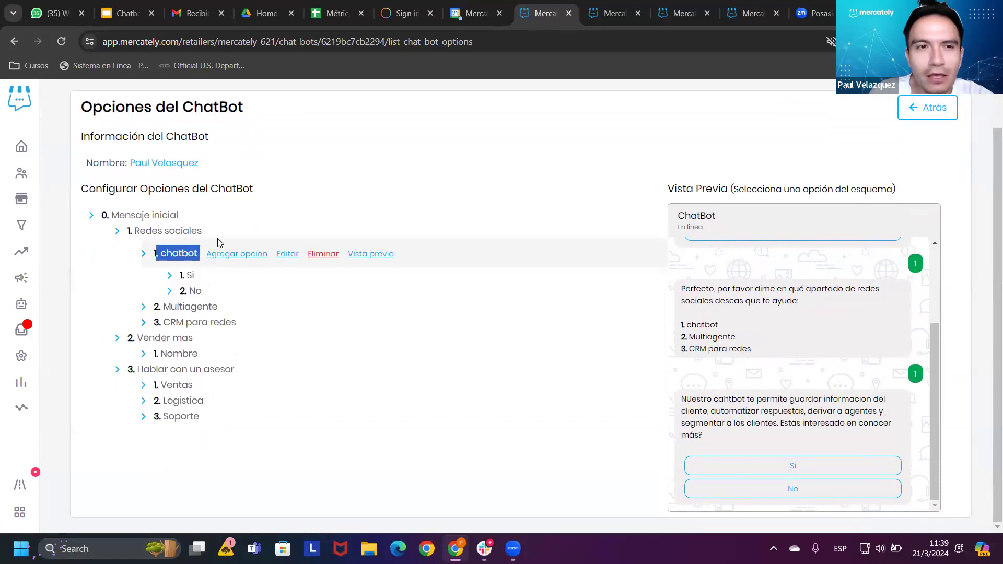
Step: Open the Redes sociales option for editing and add a general action of type "Agregar Etiqueta"
mouse_move(236, 240)
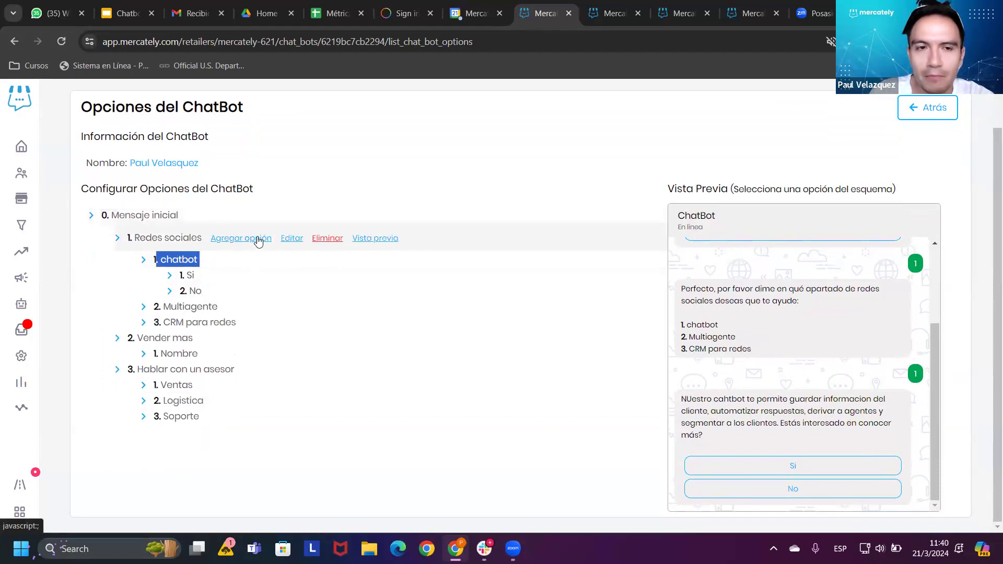
left_click(291, 240)
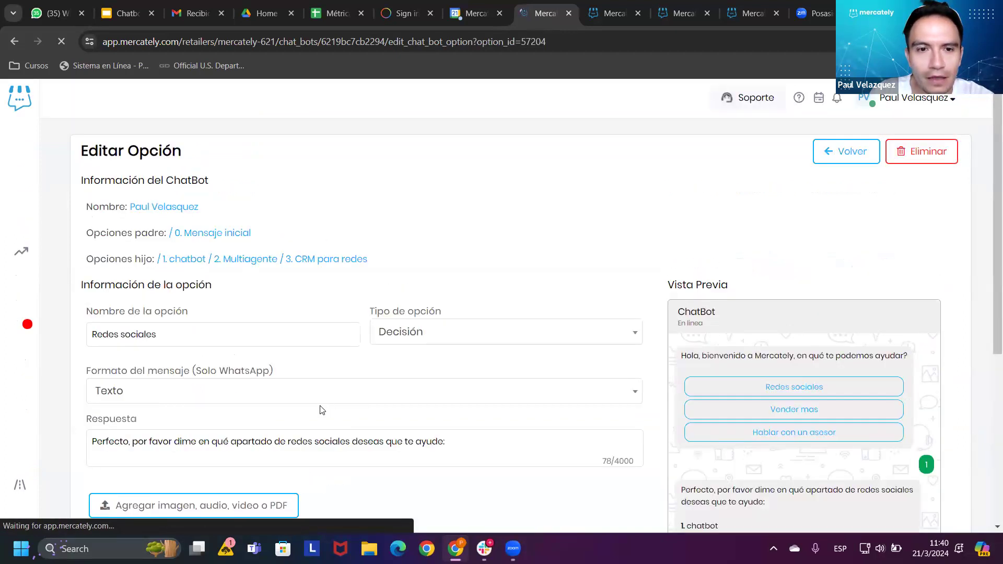
scroll(319, 407, "down", 5)
left_click(175, 447)
scroll(230, 376, "down", 1)
left_click(219, 390)
scroll(228, 288, "down", 3)
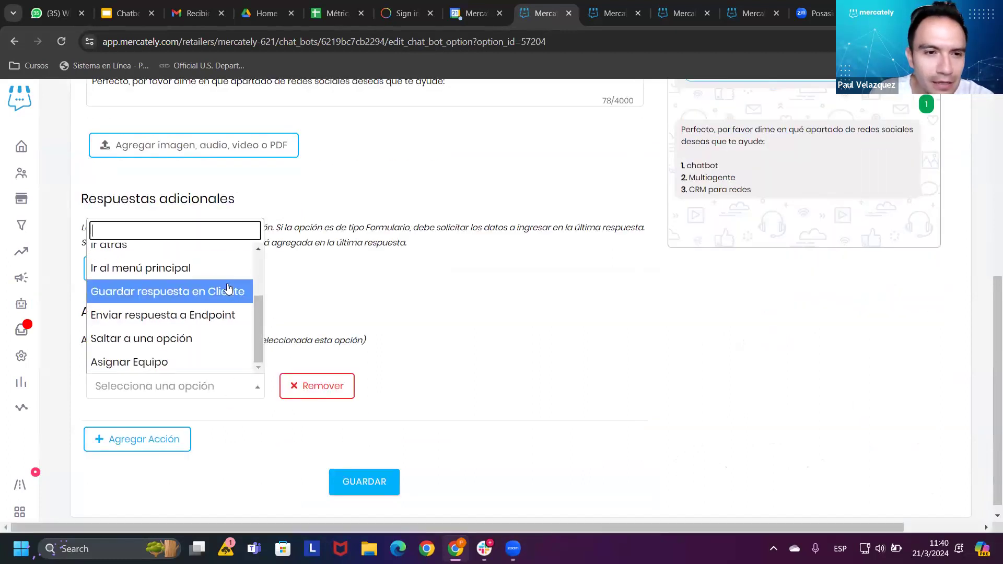
left_click_drag(259, 311, 255, 258)
left_click(202, 256)
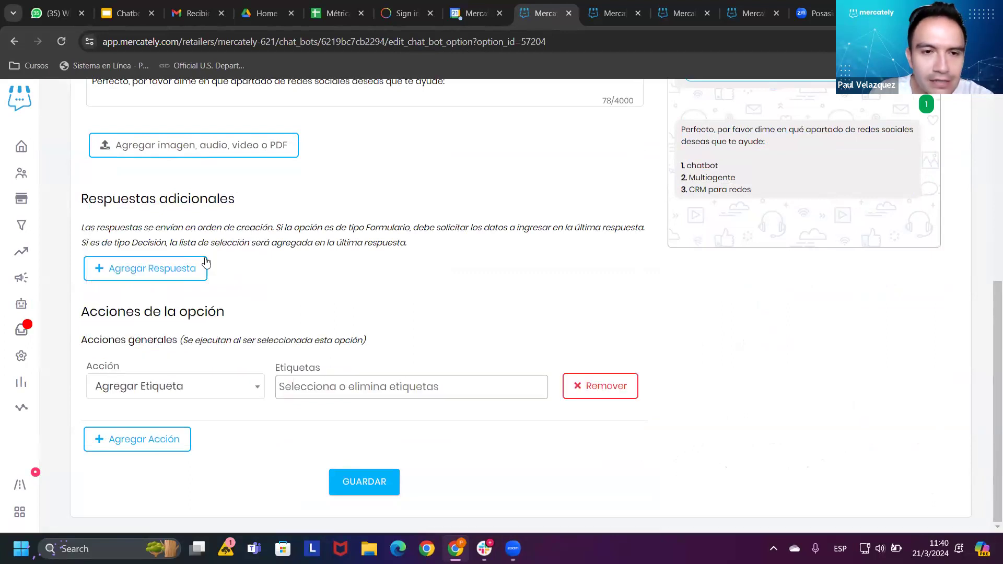
Step: Assign the label "-No Interesado M.P-" to the Redes sociales option's label action and save the option
left_click(409, 386)
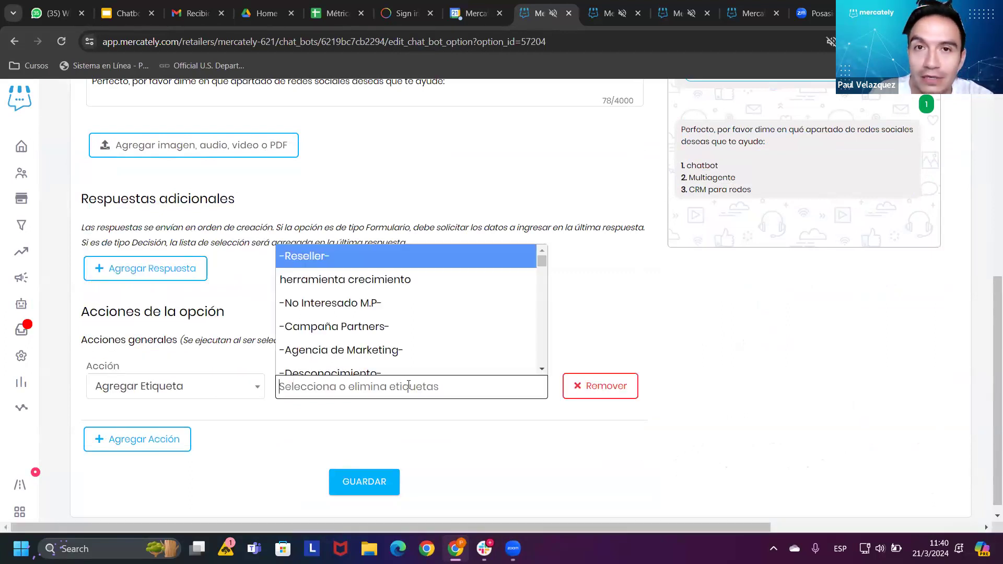
mouse_move(21, 173)
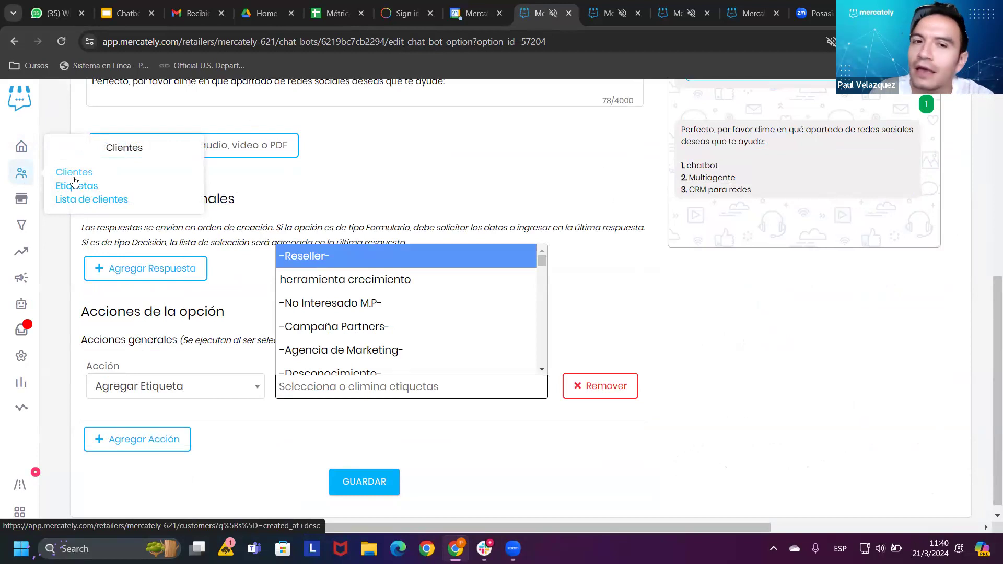
left_click(393, 305)
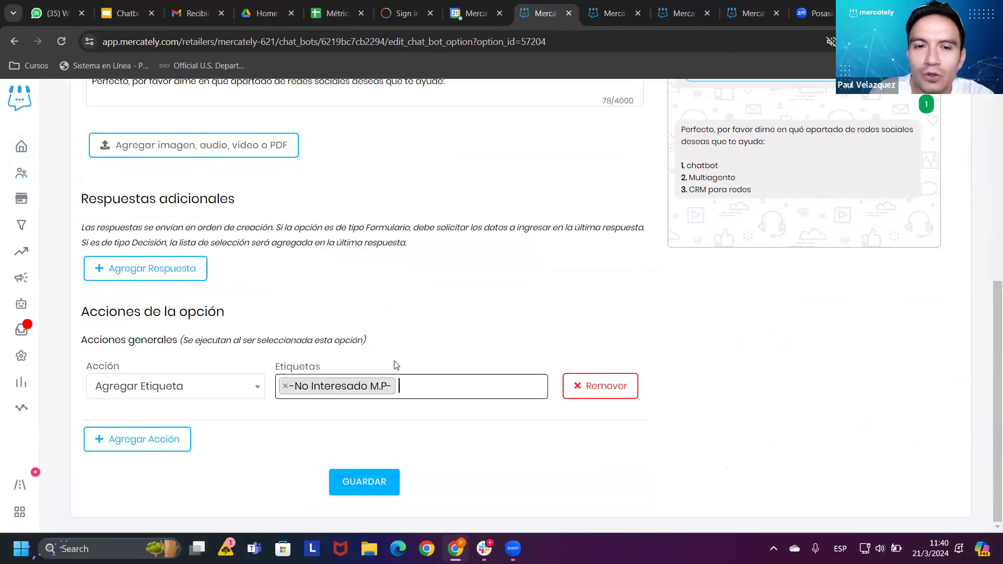
left_click(377, 480)
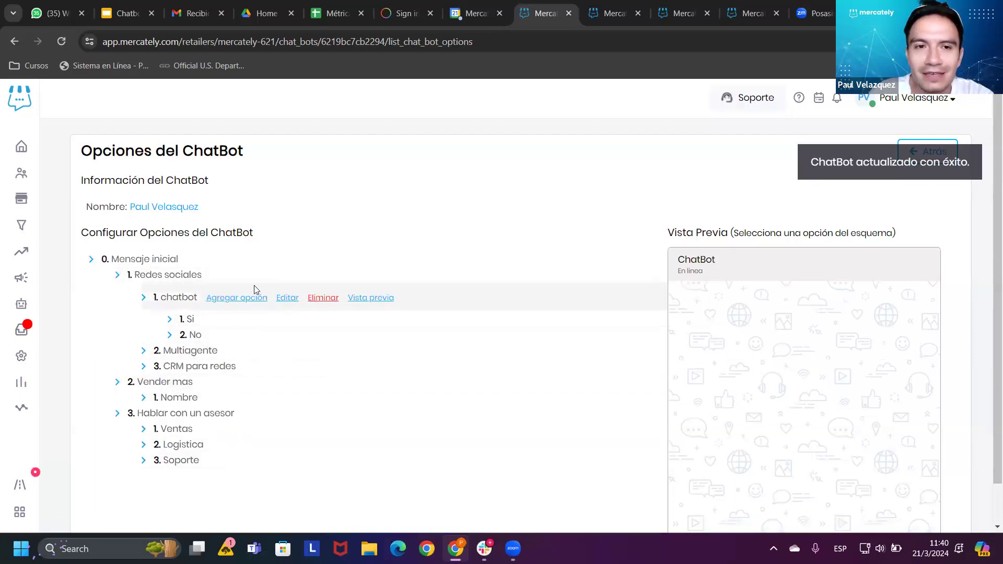
Step: Switch back to the messaging inbox and examine the customer's name and phone number beside the assigned labels
left_click(643, 6)
left_click(674, 8)
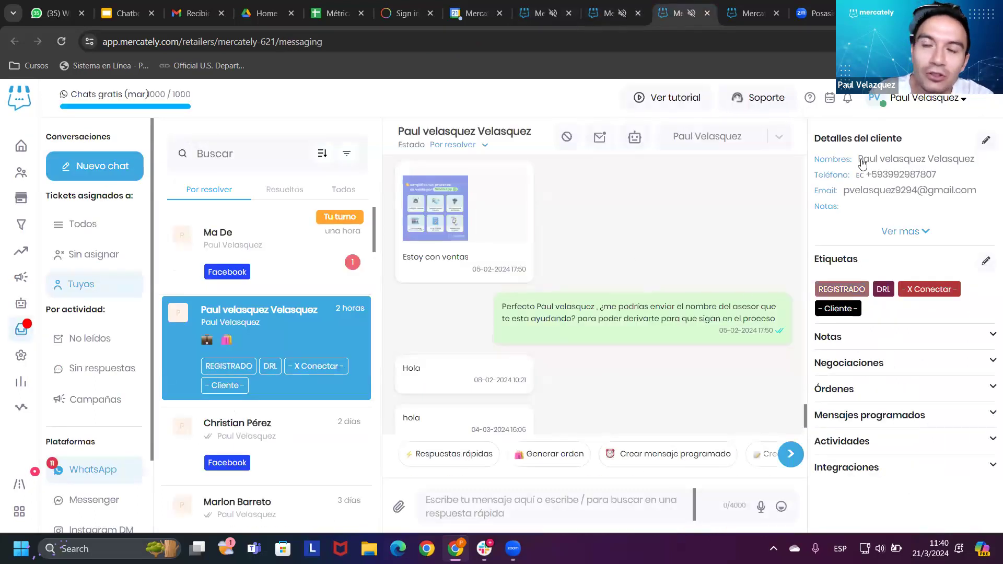
left_click_drag(860, 160, 938, 178)
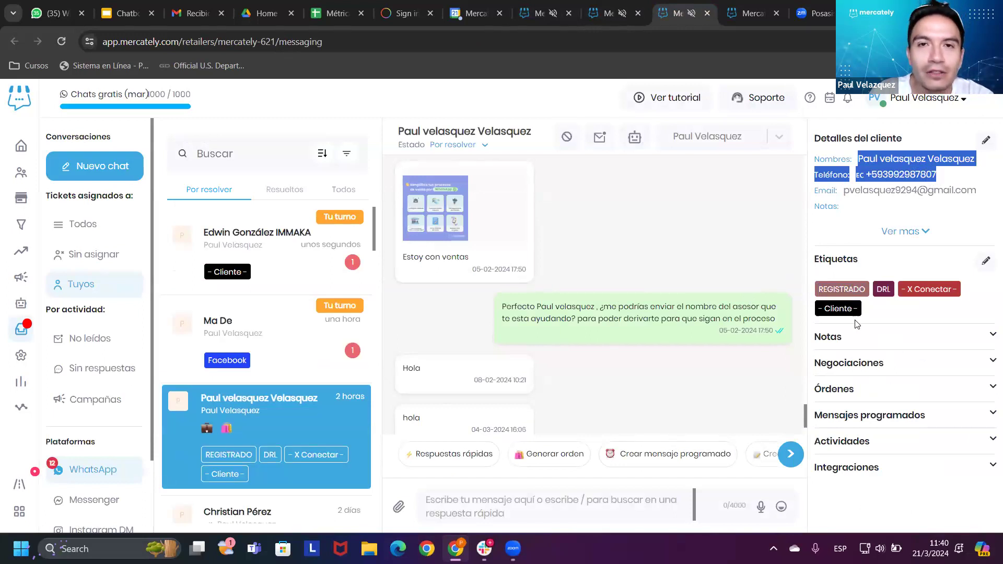
Step: Switch back to the chatbot options and preview the conversation from the initial message down to the chatbot option's Sí/No question
mouse_move(444, 5)
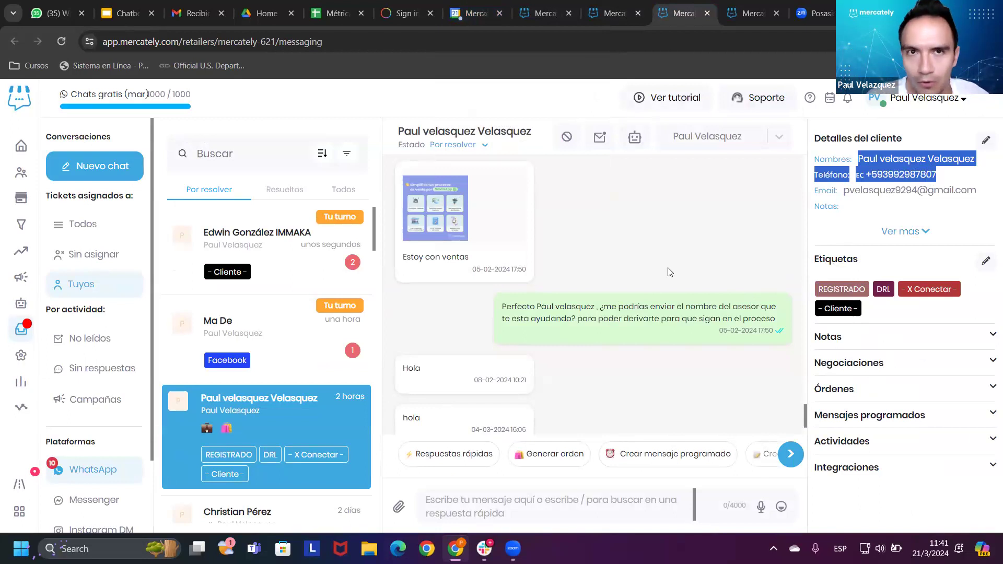
left_click(551, 12)
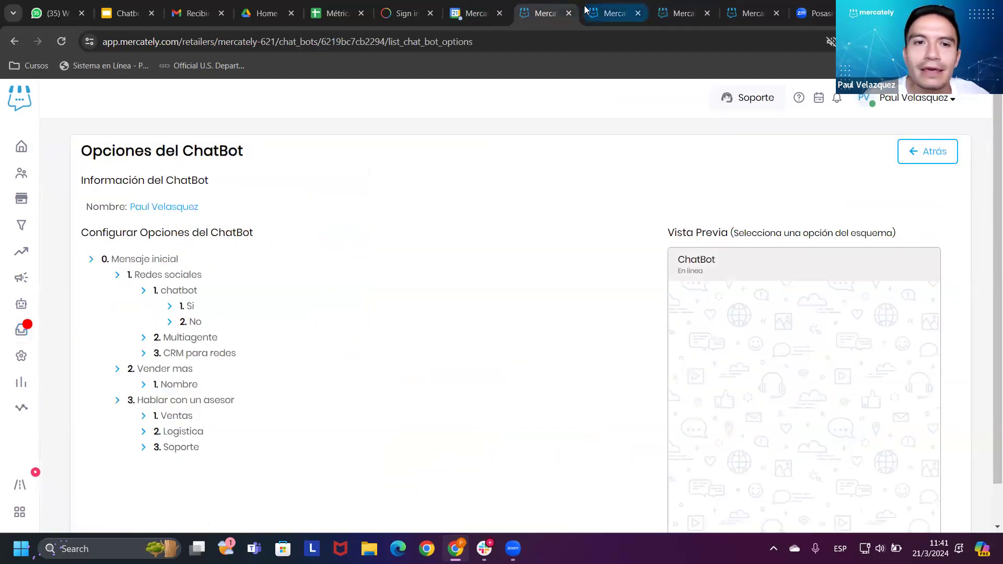
left_click(344, 267)
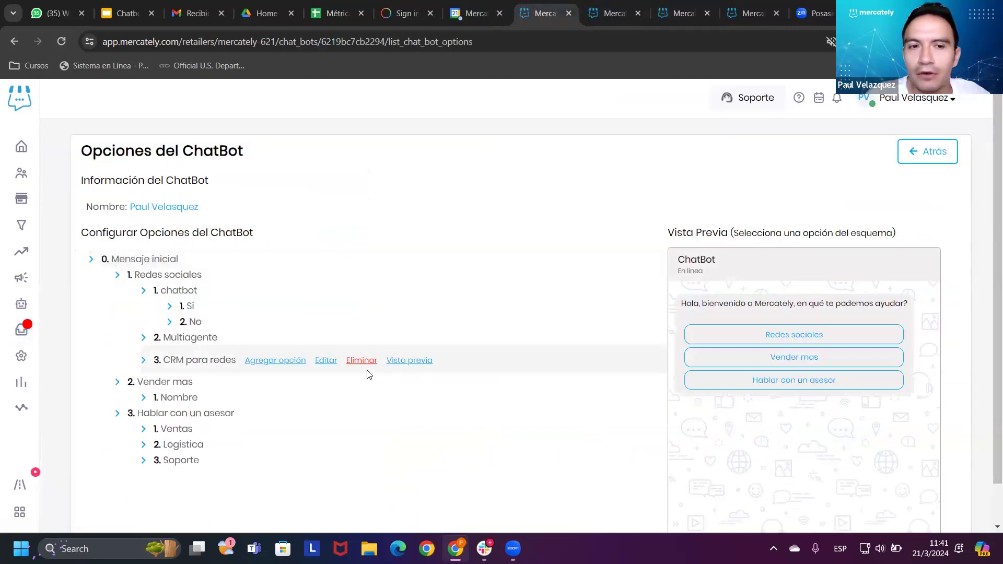
left_click(388, 330)
scroll(841, 354, "down", 3)
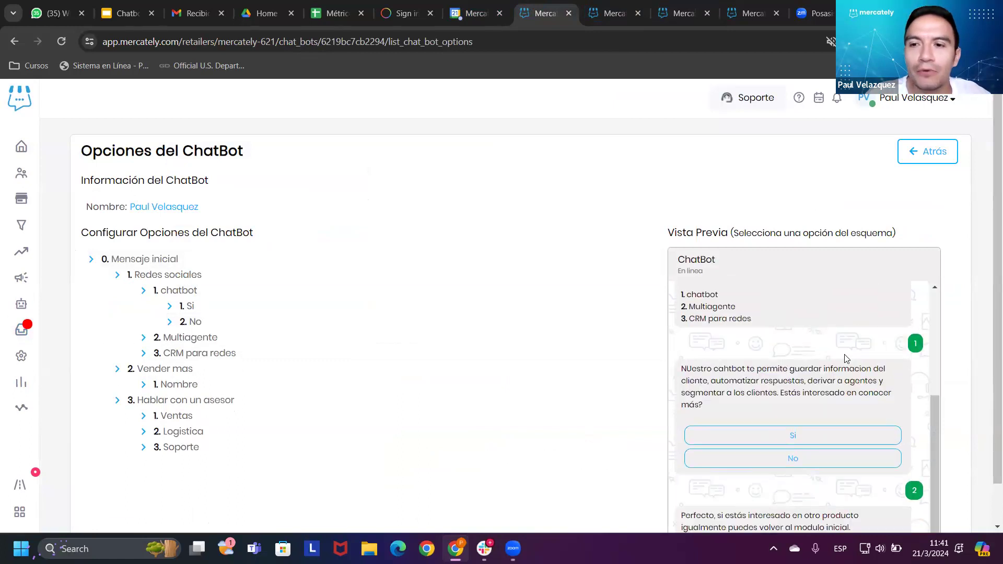
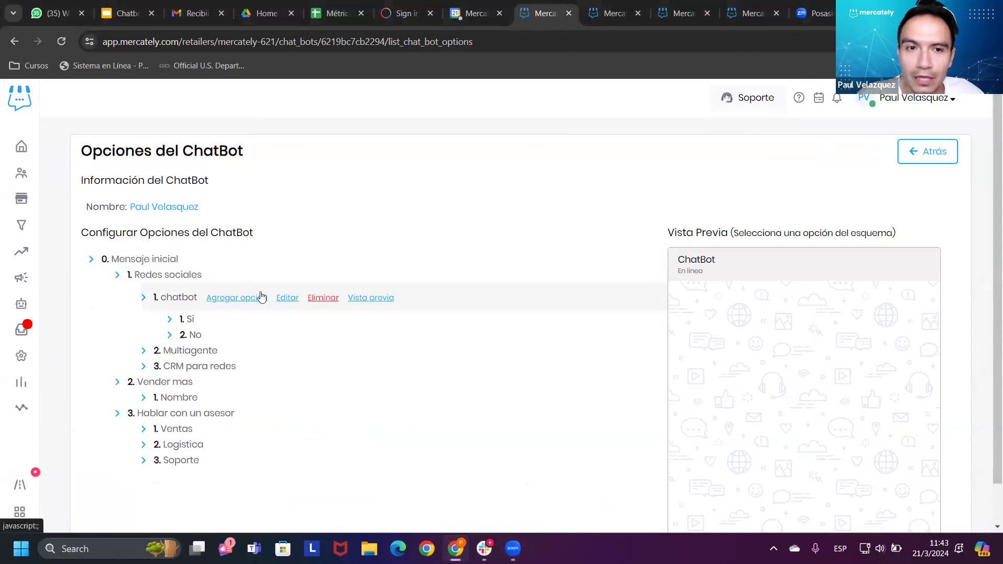
Step: Open the chatbot option under Redes sociales for editing and review its quick-reply format and response text
left_click(286, 302)
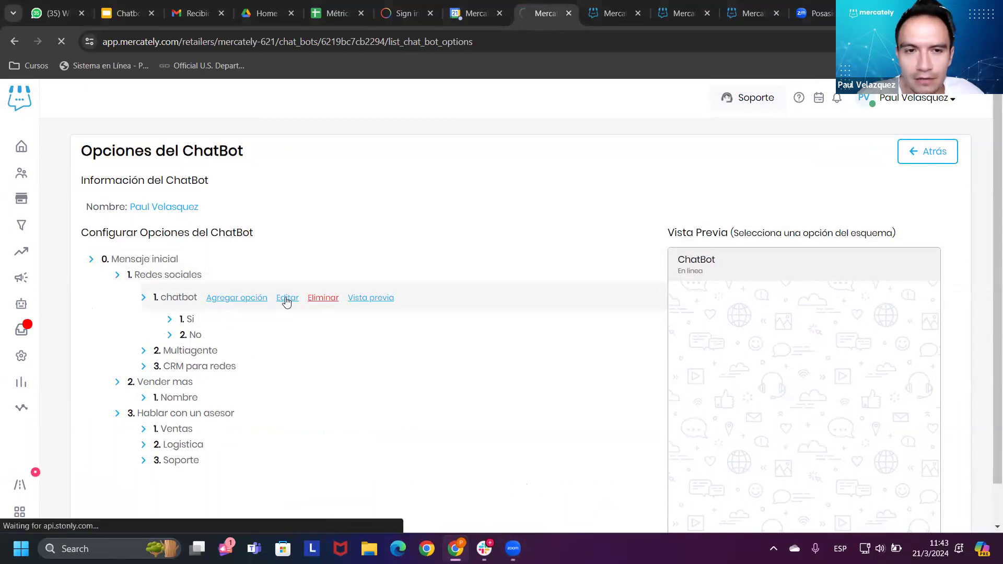
scroll(285, 298, "down", 5)
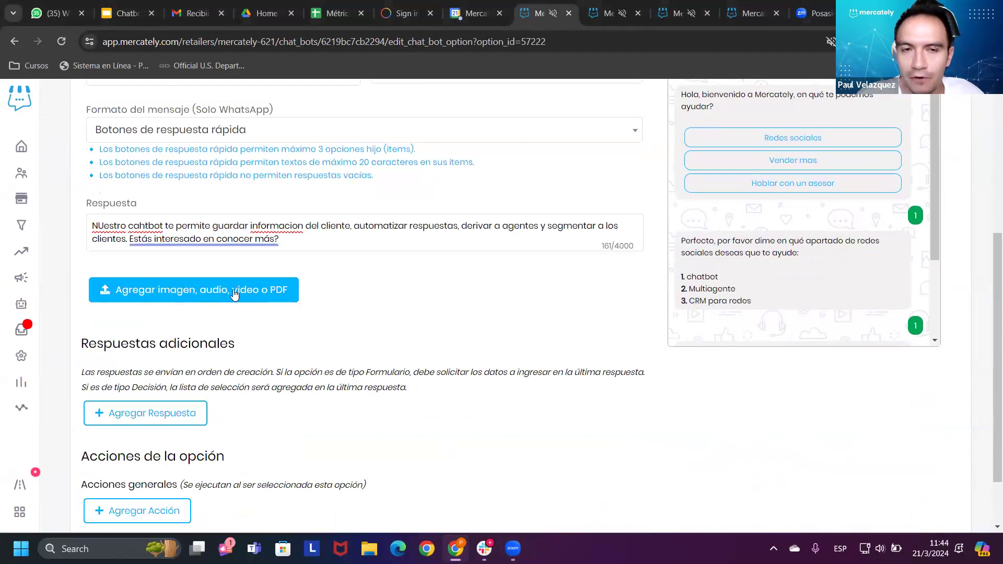
left_click_drag(280, 240, 90, 218)
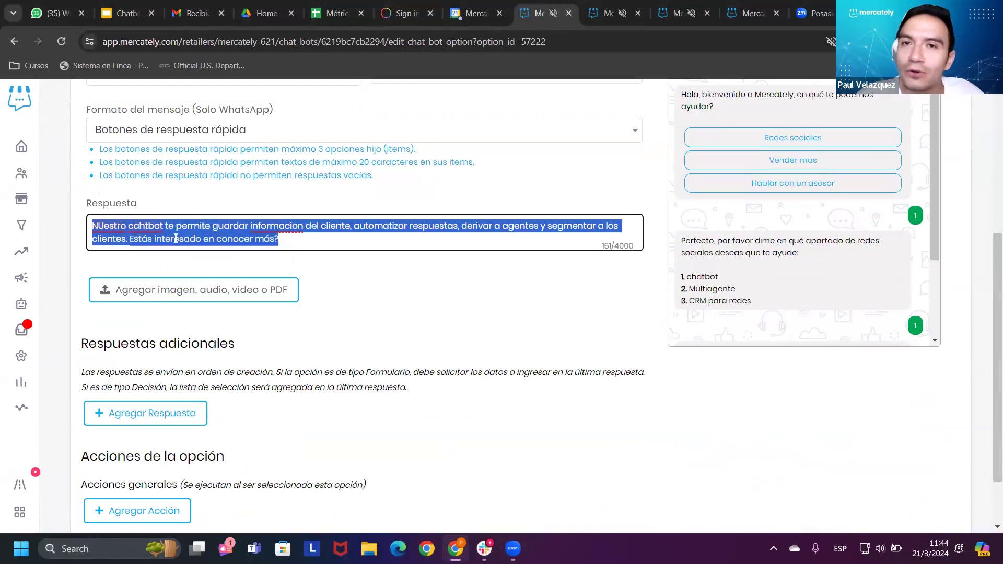
Step: Look over the option's settings and view the available support contact channels, then close the support information
scroll(378, 309, "up", 5)
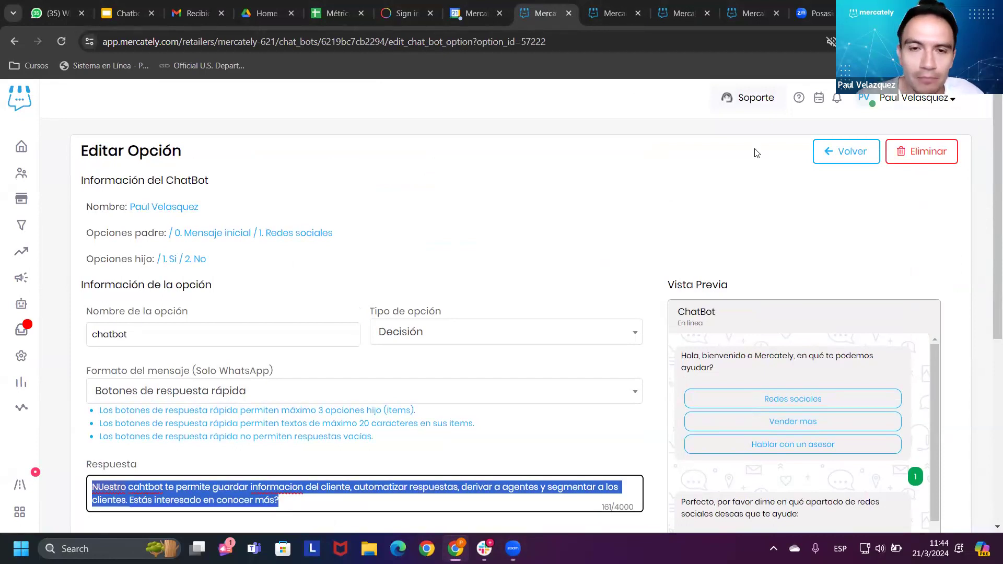
scroll(634, 229, "down", 5)
scroll(607, 338, "up", 5)
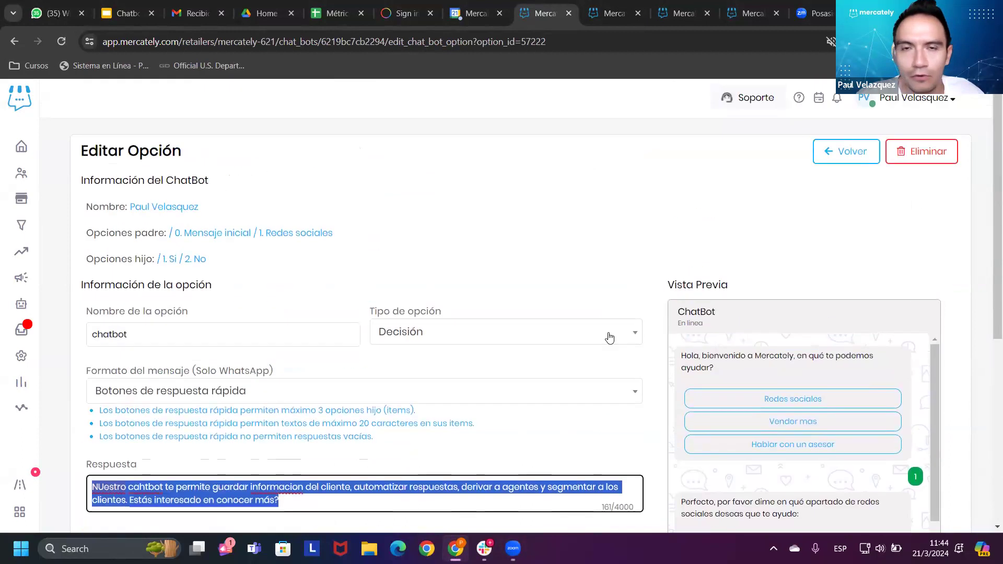
left_click(739, 99)
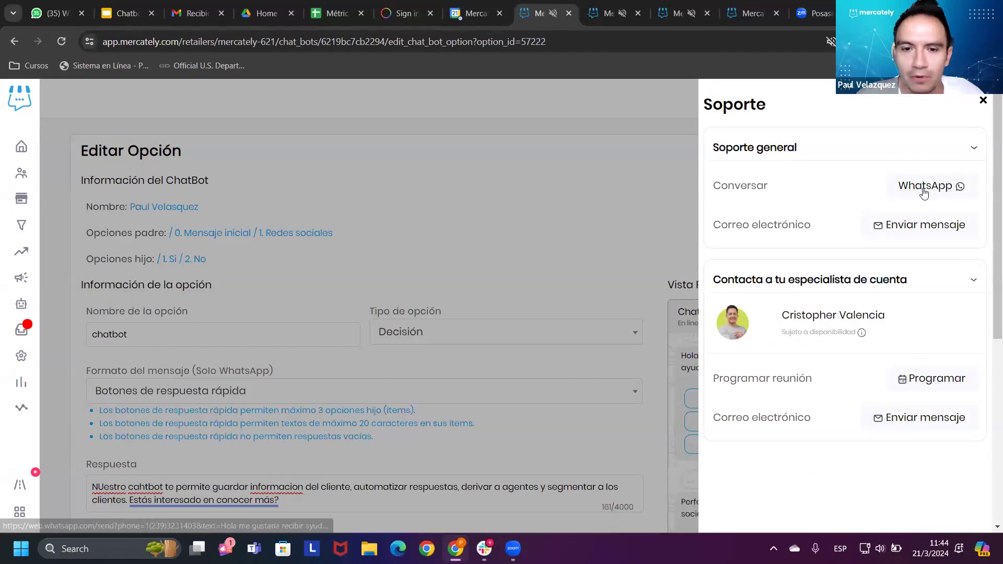
left_click(589, 228)
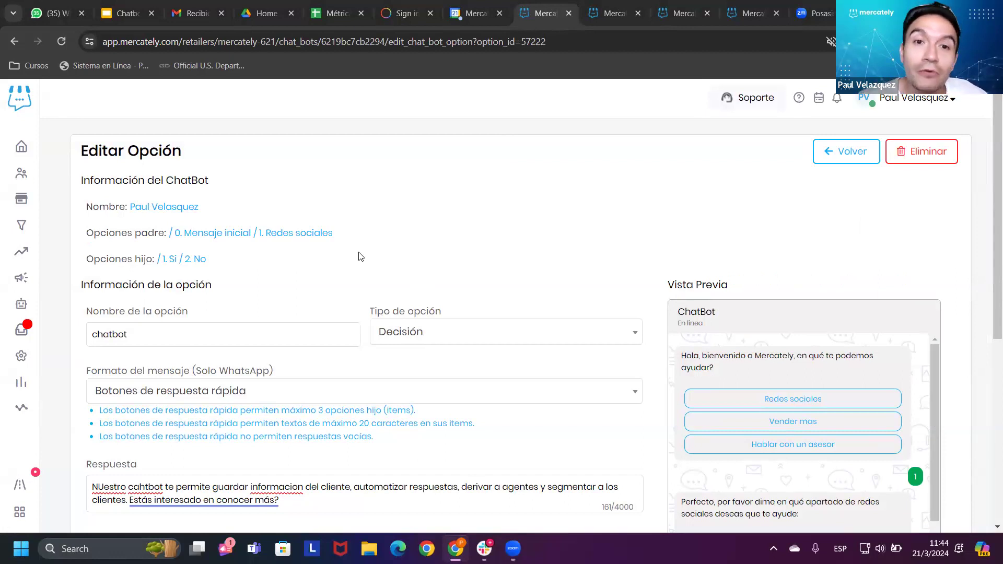
scroll(335, 331, "down", 3)
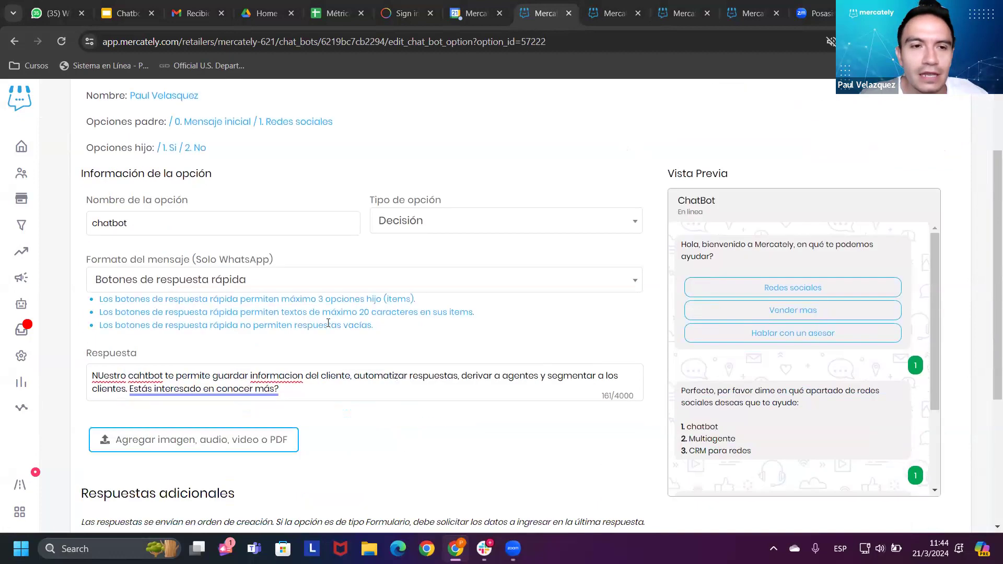
left_click(302, 377)
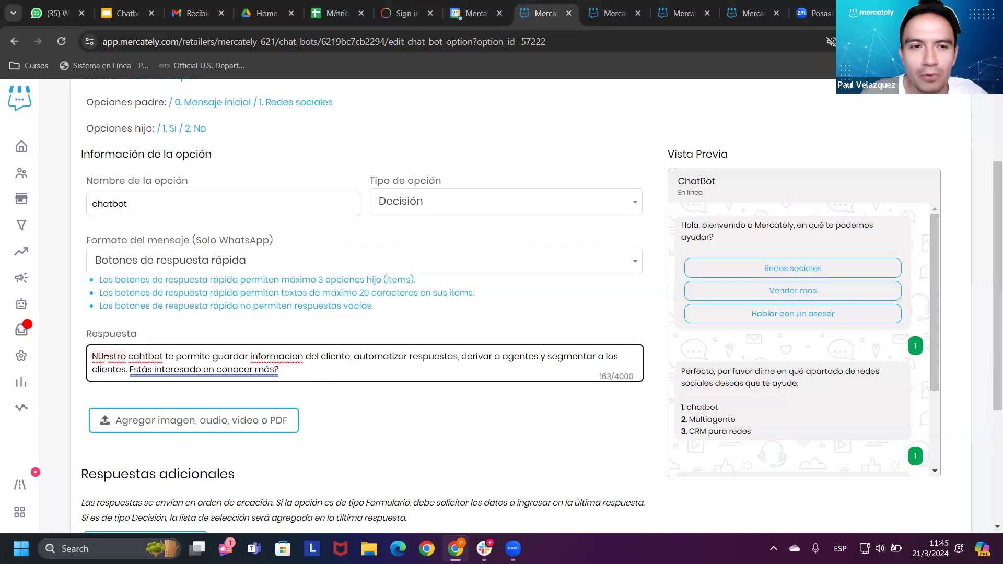
left_click(90, 356)
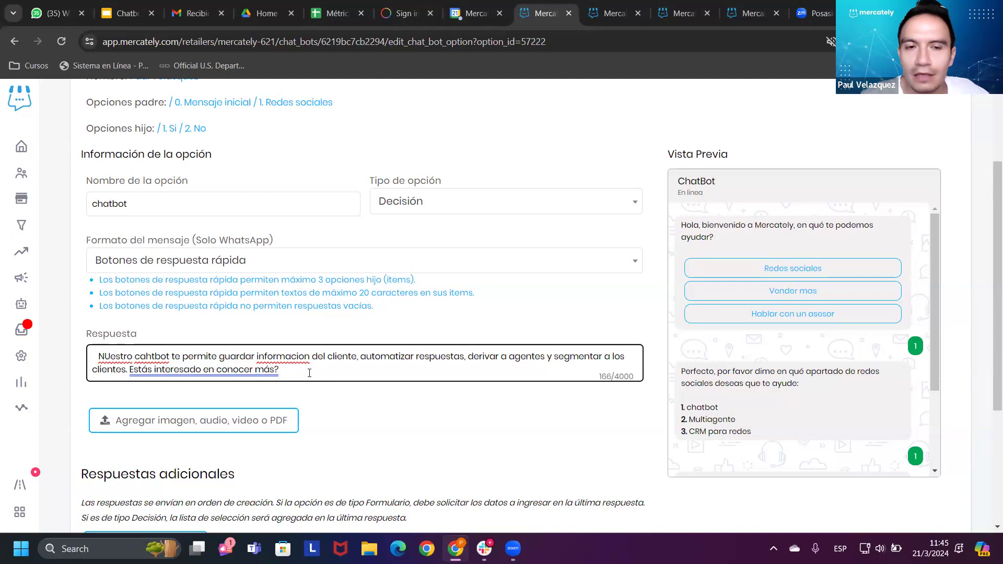
left_click_drag(327, 376, 97, 340)
left_click(303, 388)
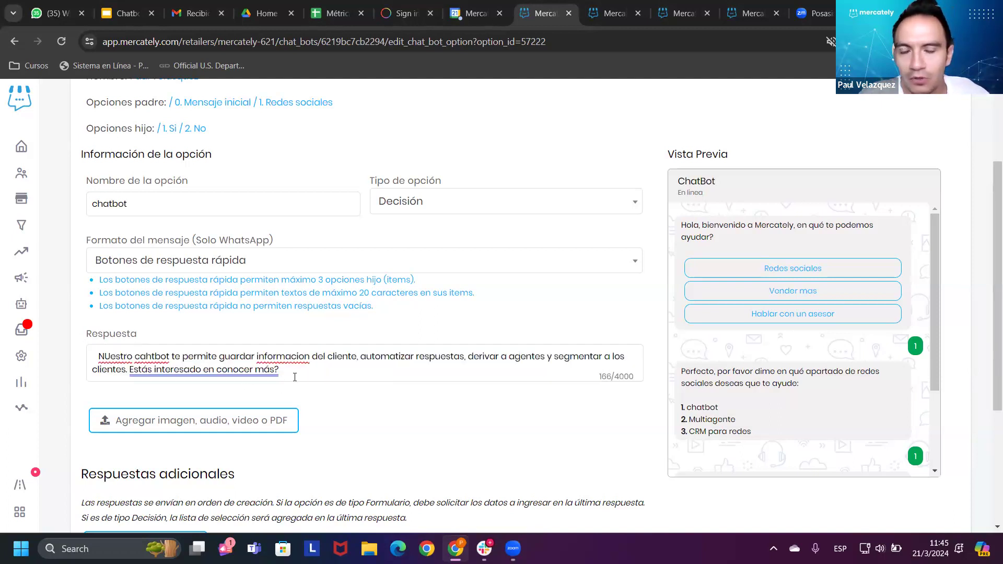
left_click(94, 358)
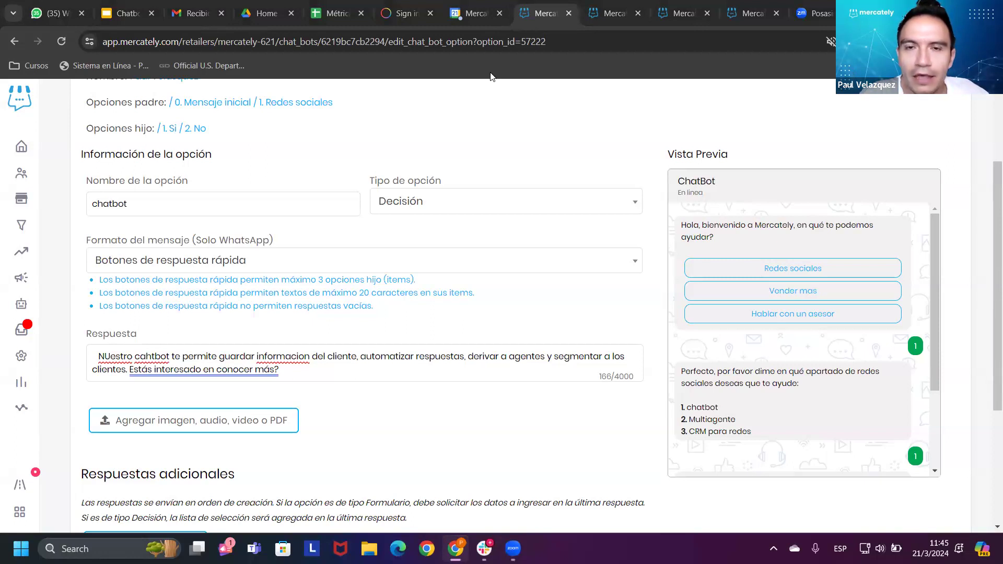
Step: Leave the option without saving and view the first chatbot's basic information from the chatbots list
scroll(490, 209, "up", 3)
left_click(844, 151)
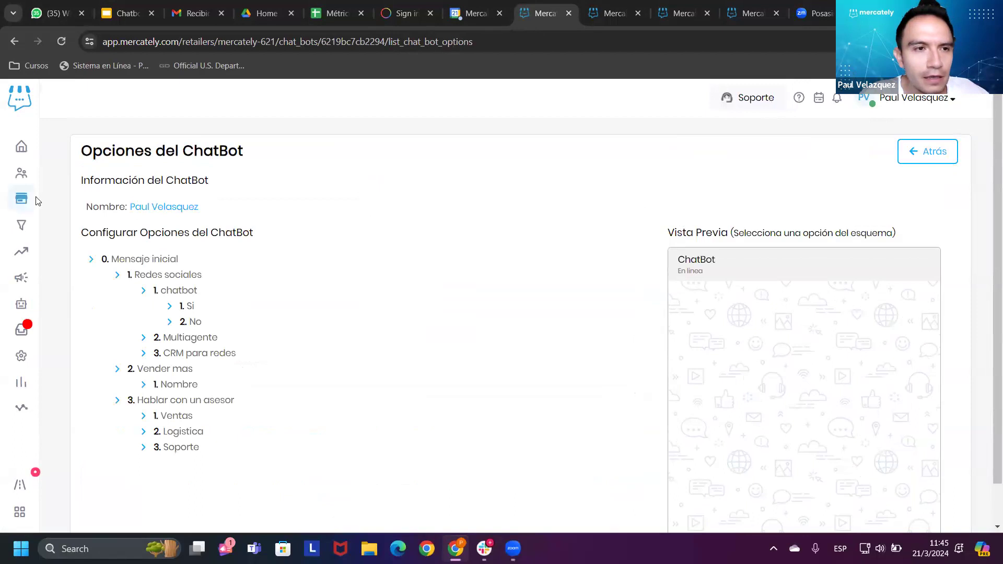
mouse_move(21, 305)
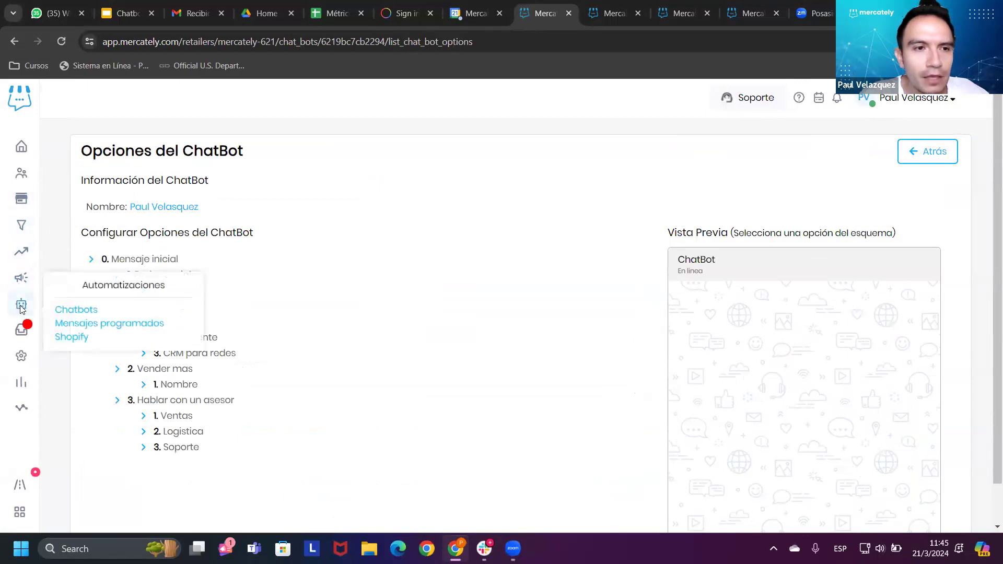
left_click(75, 311)
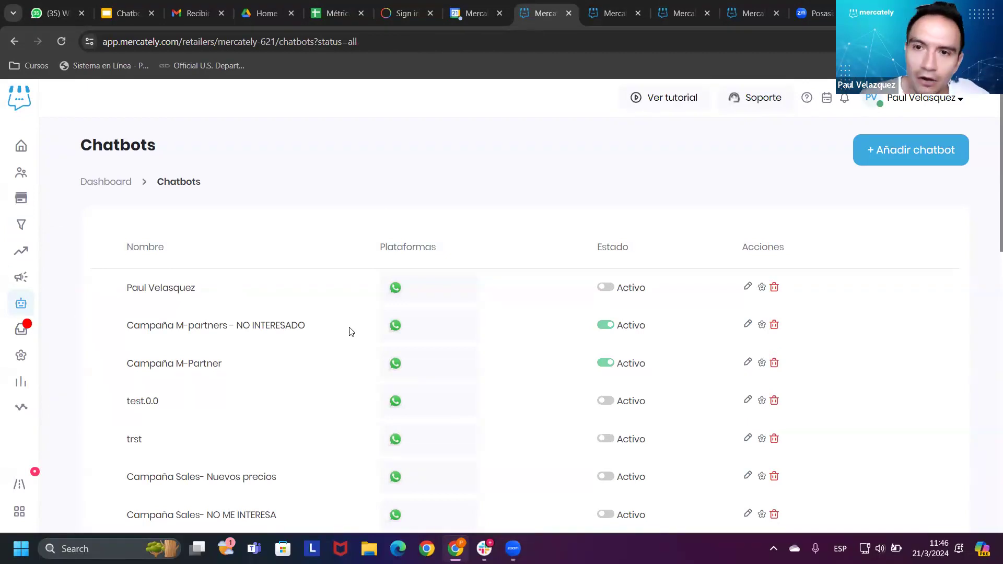
left_click(748, 287)
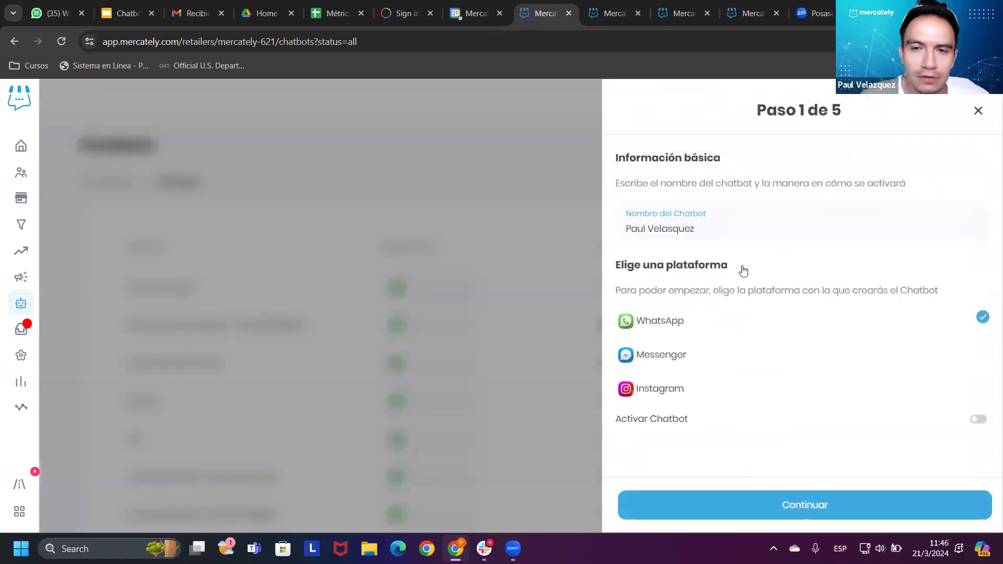
left_click(977, 110)
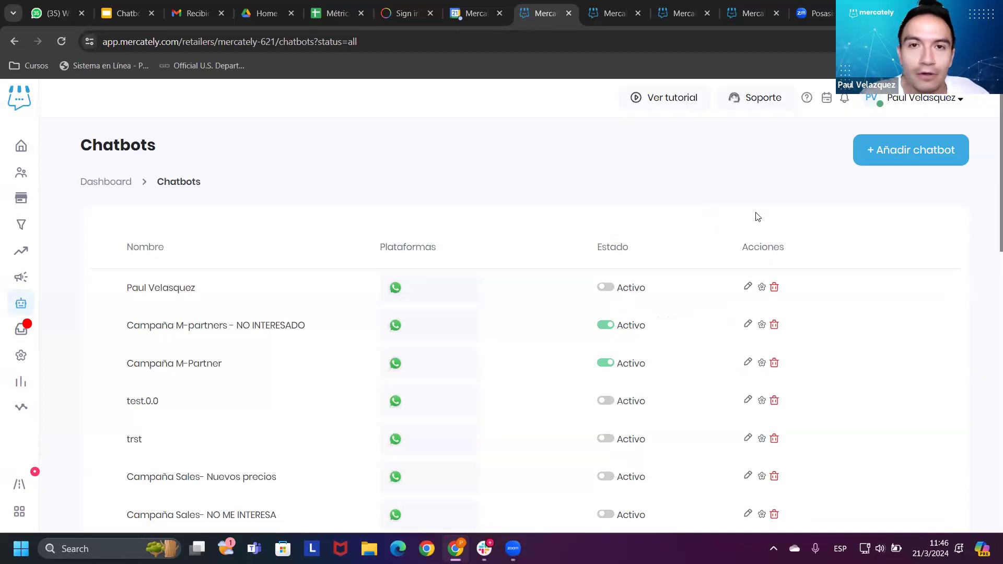
Step: Open the first chatbot's option tree and preview the conversation for Mensaje inicial, Redes sociales and chatbot
left_click(762, 288)
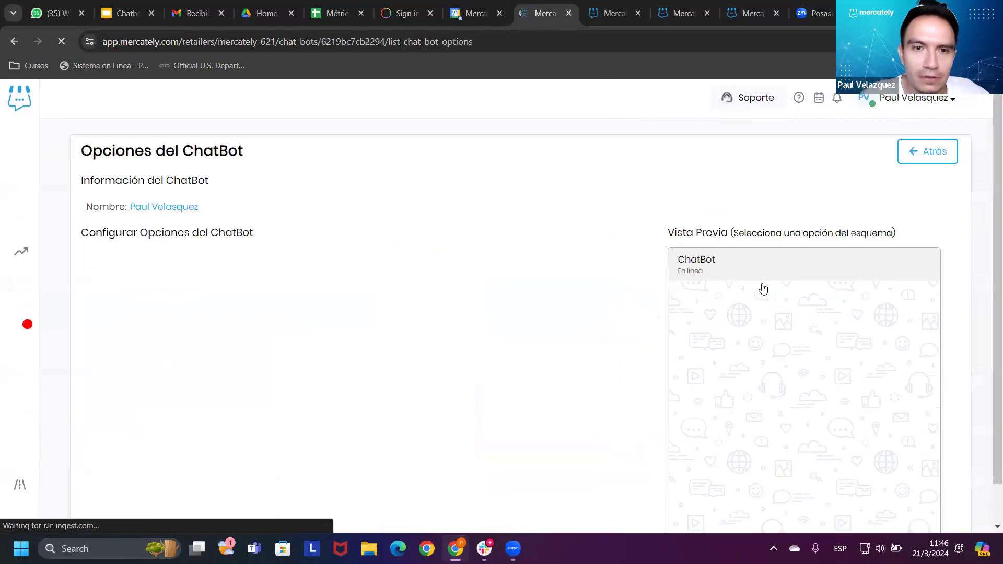
mouse_move(304, 271)
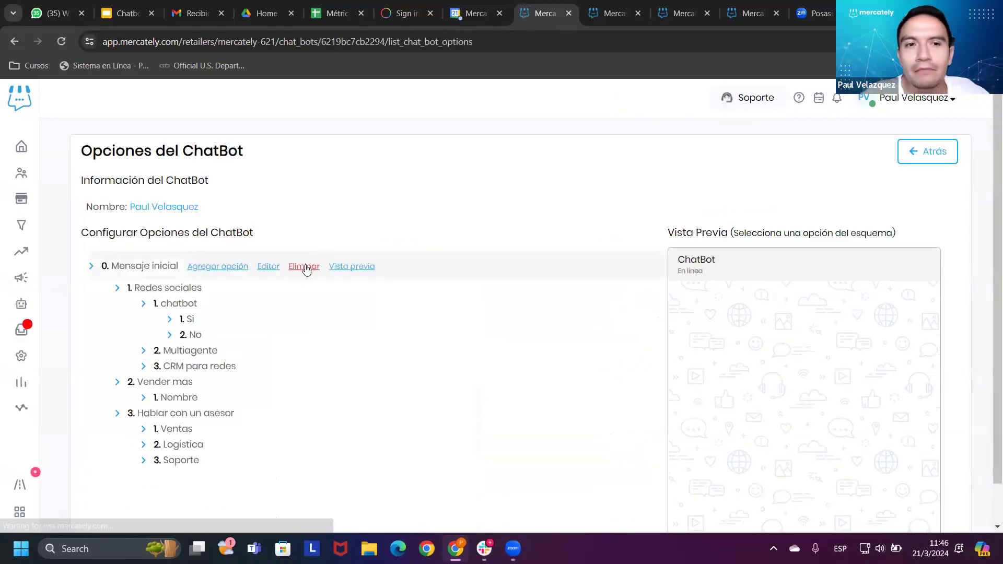
left_click(367, 269)
left_click(374, 284)
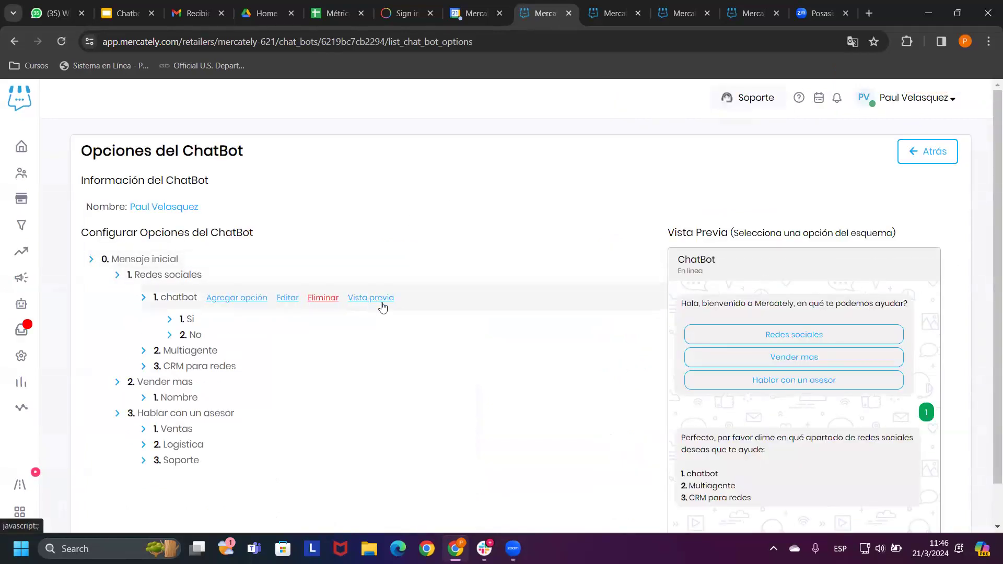
left_click(382, 303)
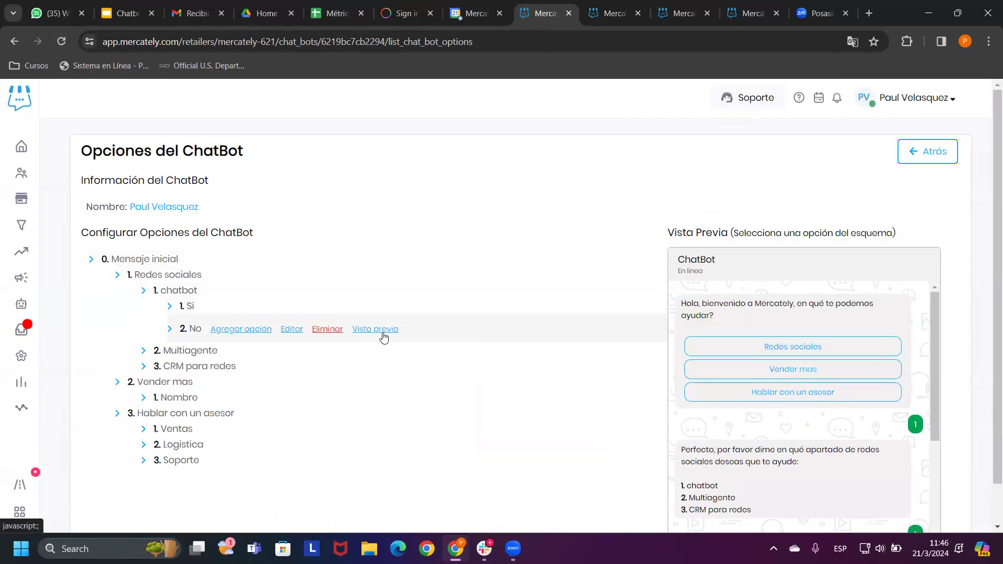
Step: Open the Mensaje inicial option for editing and review its name, response text, additional responses and actions sections
mouse_move(144, 265)
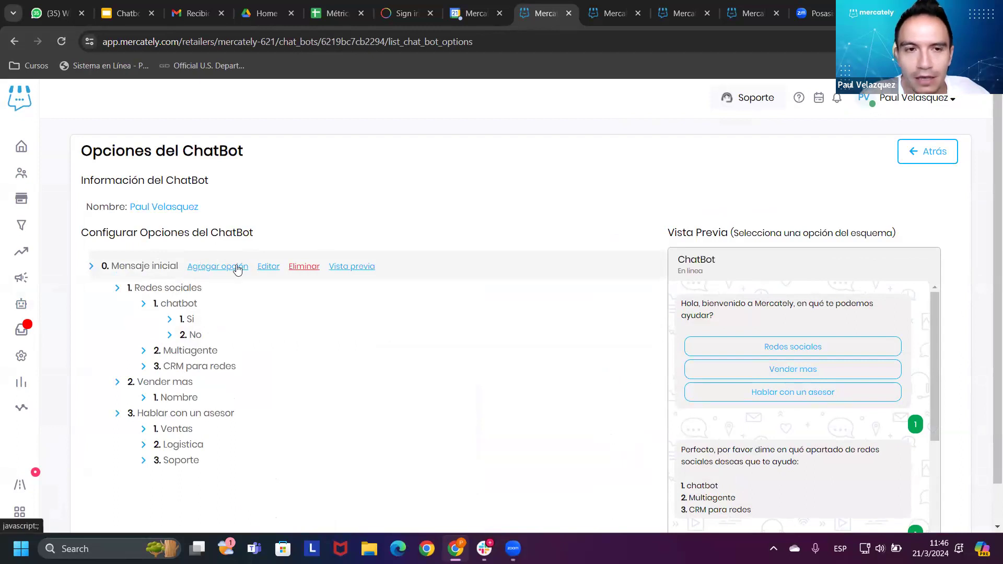
left_click(259, 269)
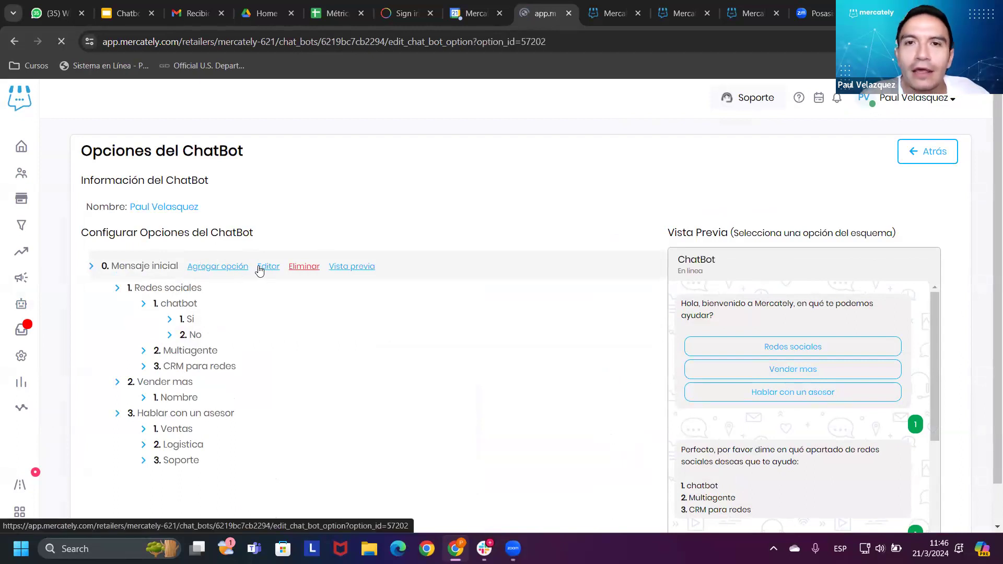
scroll(230, 263, "down", 2)
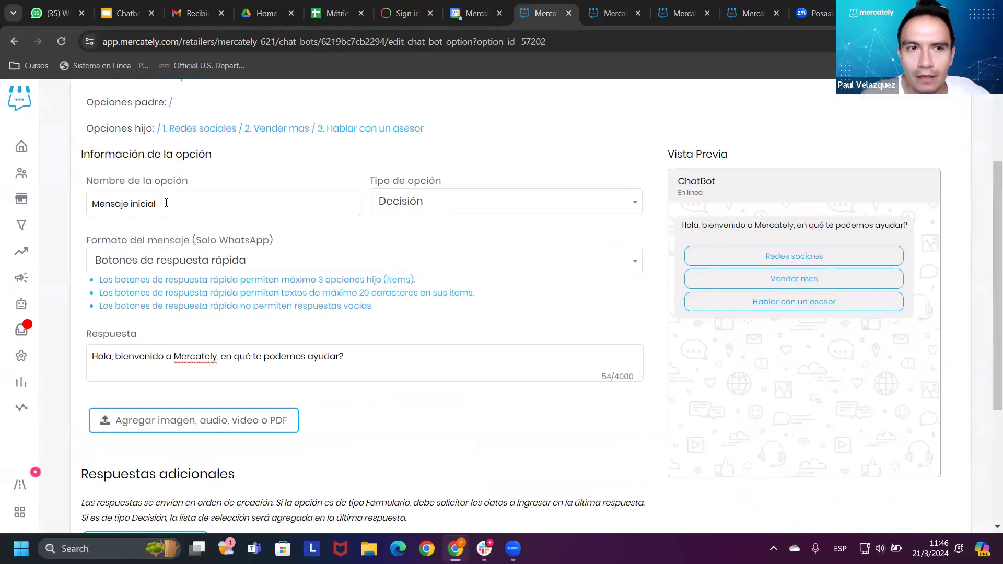
left_click_drag(166, 203, 54, 203)
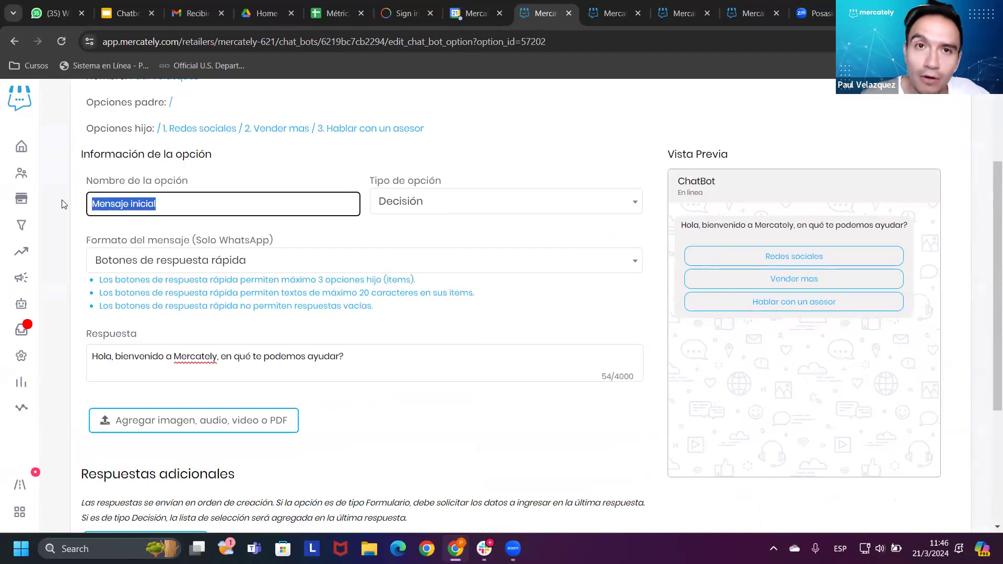
scroll(73, 212, "down", 1)
left_click_drag(345, 291, 83, 295)
scroll(295, 331, "down", 1)
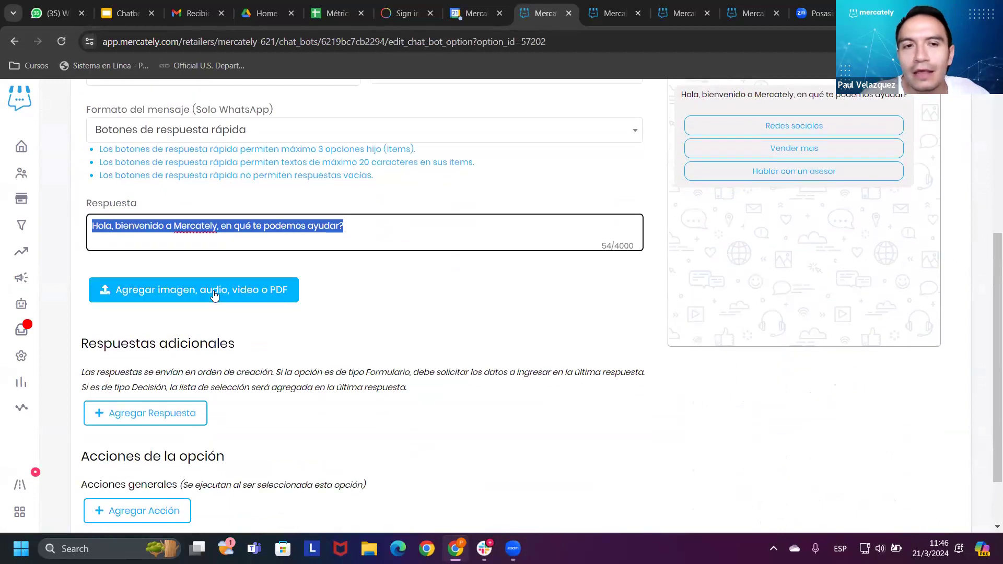
scroll(238, 292, "down", 1)
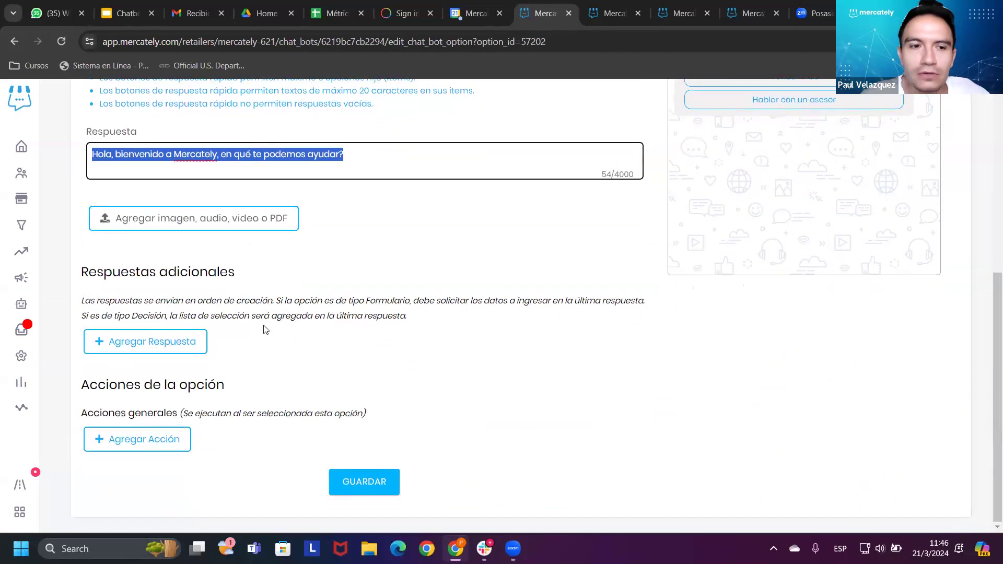
Step: Add an empty general action to the Mensaje inicial option and look through the available action types without choosing one
left_click(160, 442)
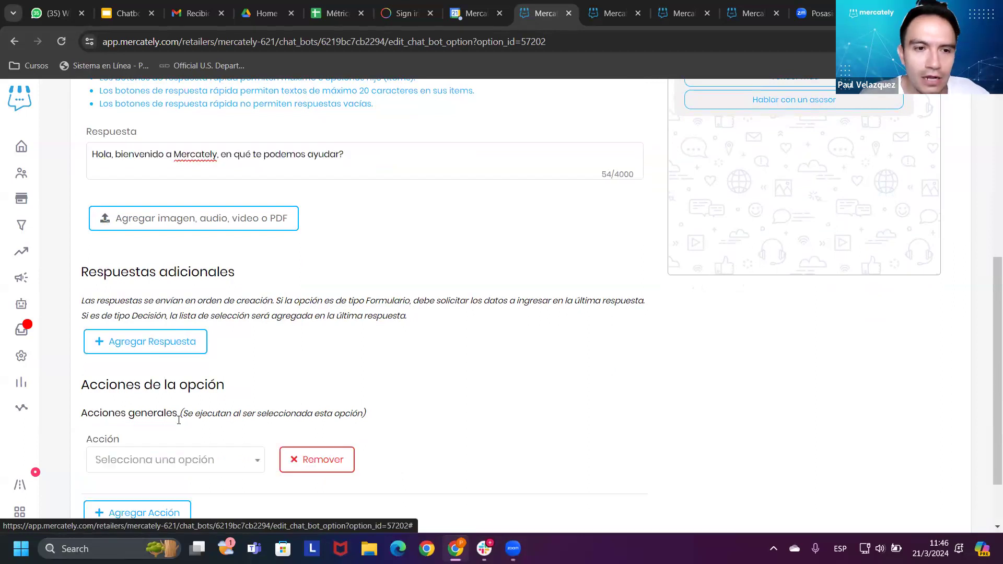
scroll(188, 387, "down", 1)
left_click(189, 386)
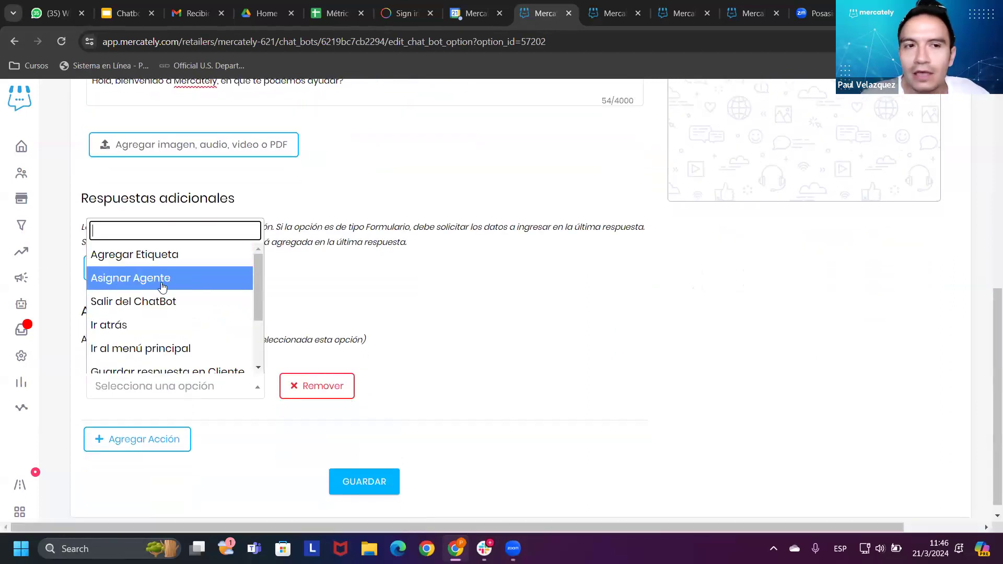
left_click(448, 303)
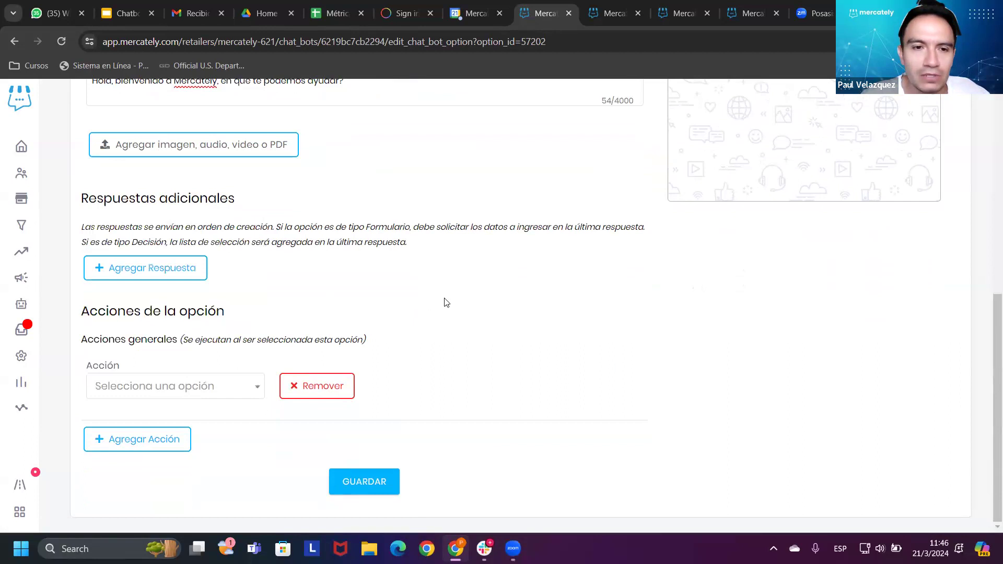
Step: Highlight the Acciones de la opción heading and switch to the open messaging conversations
left_click_drag(80, 310, 263, 315)
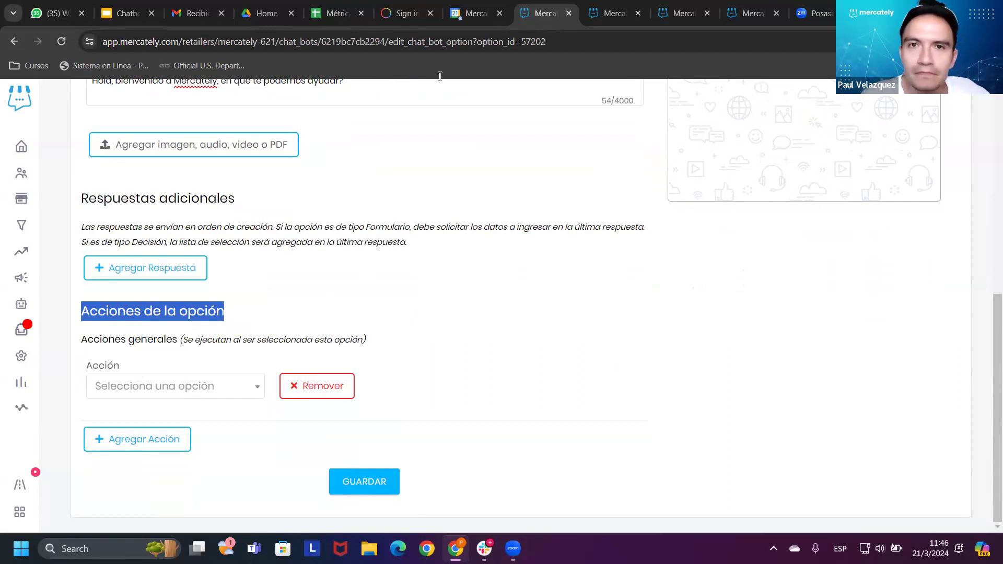
left_click(360, 477)
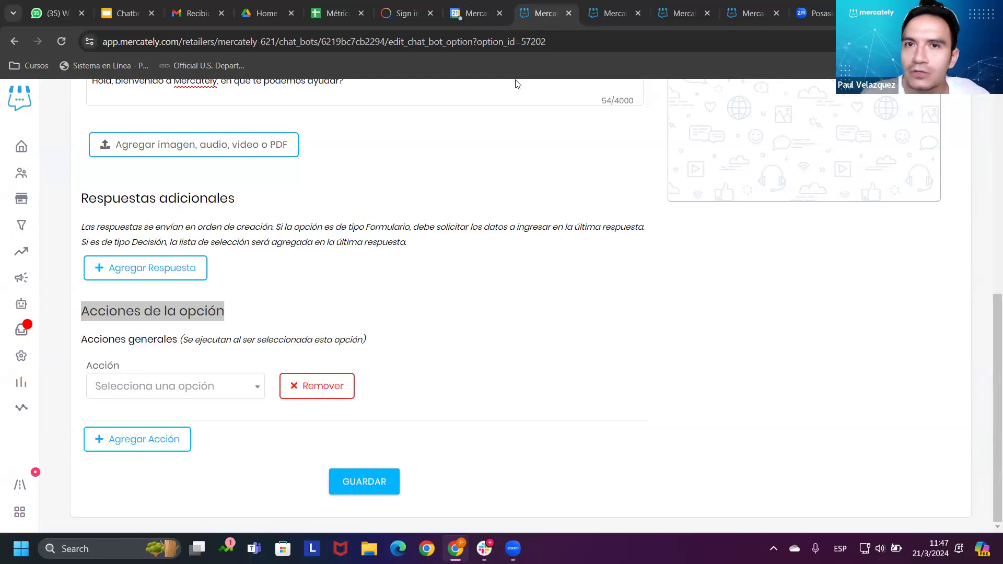
left_click(648, 7)
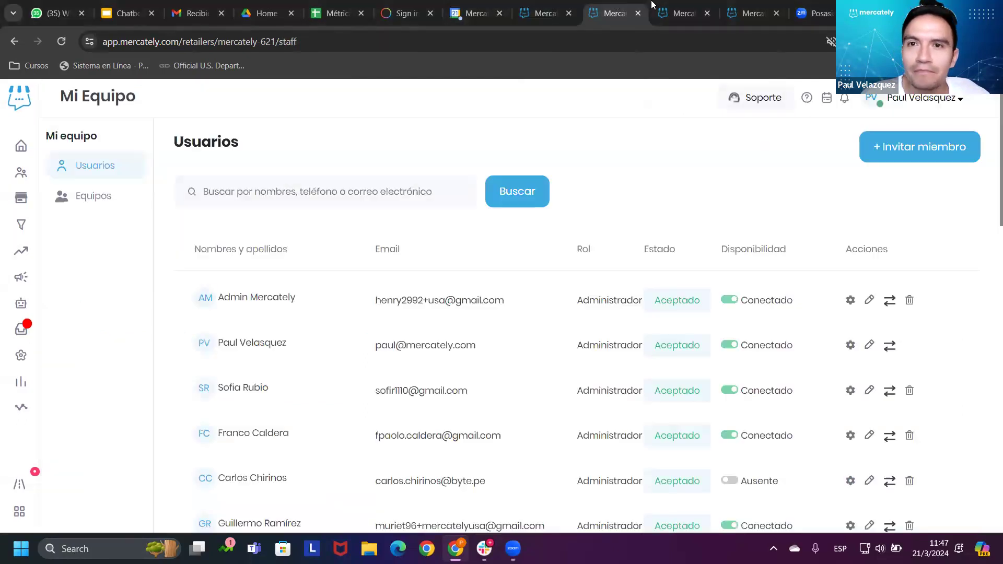
left_click(661, 10)
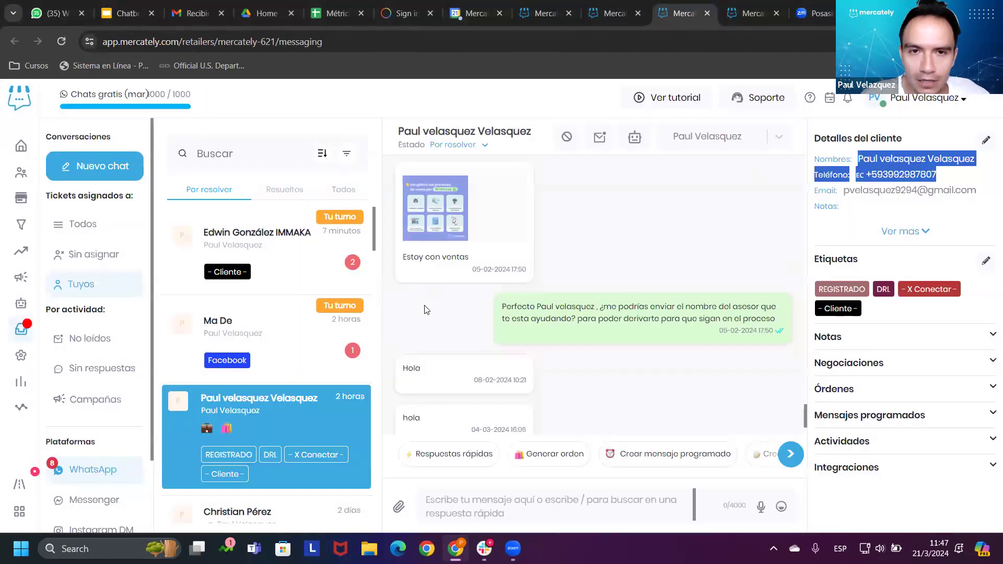
Step: Open the selected customer's labels for editing, search for the label DRL and clear the search
left_click(980, 265)
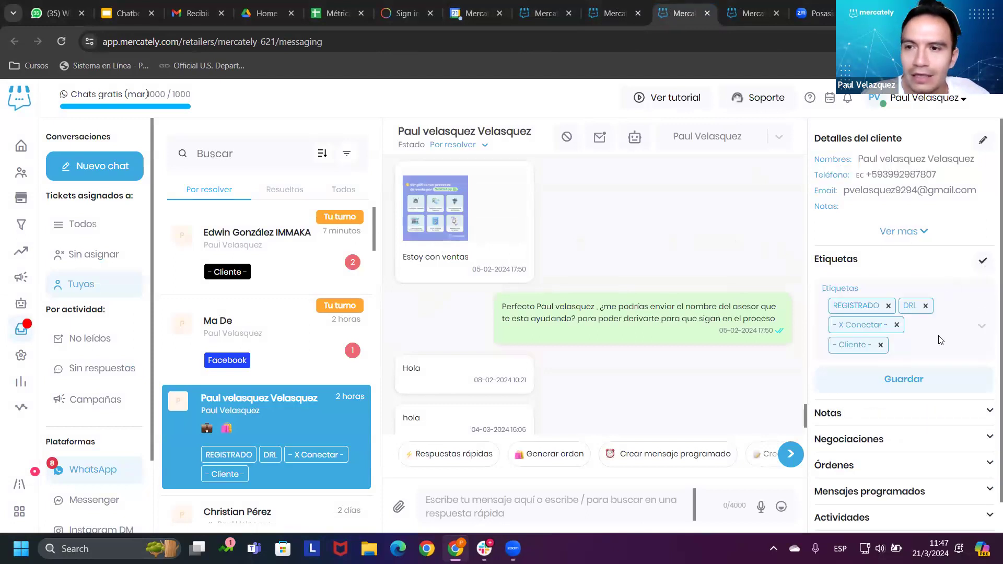
left_click(941, 340)
key("Caps_Lock")
type("DRL")
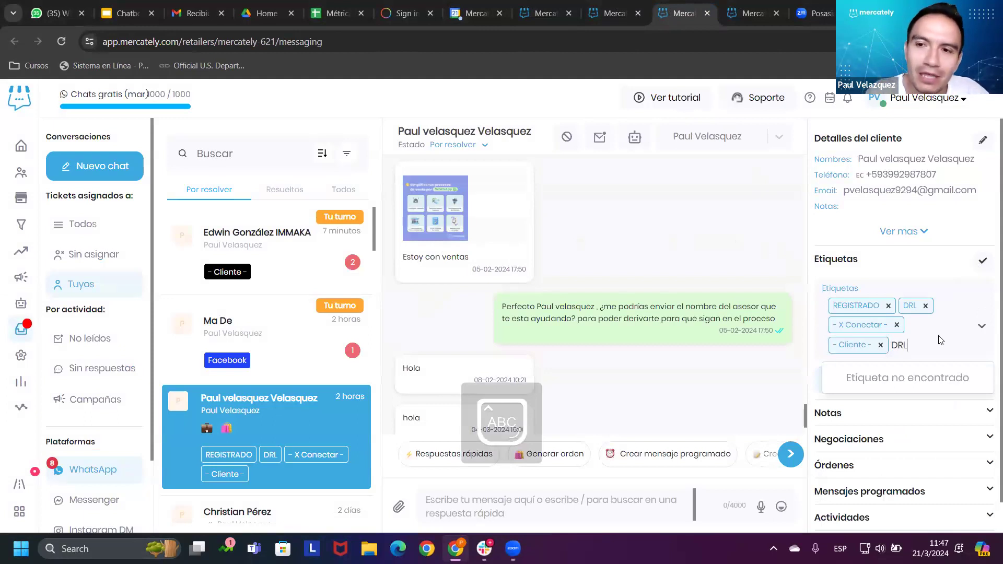
key("BackSpace")
key("BackSpace")
key("BackSpace")
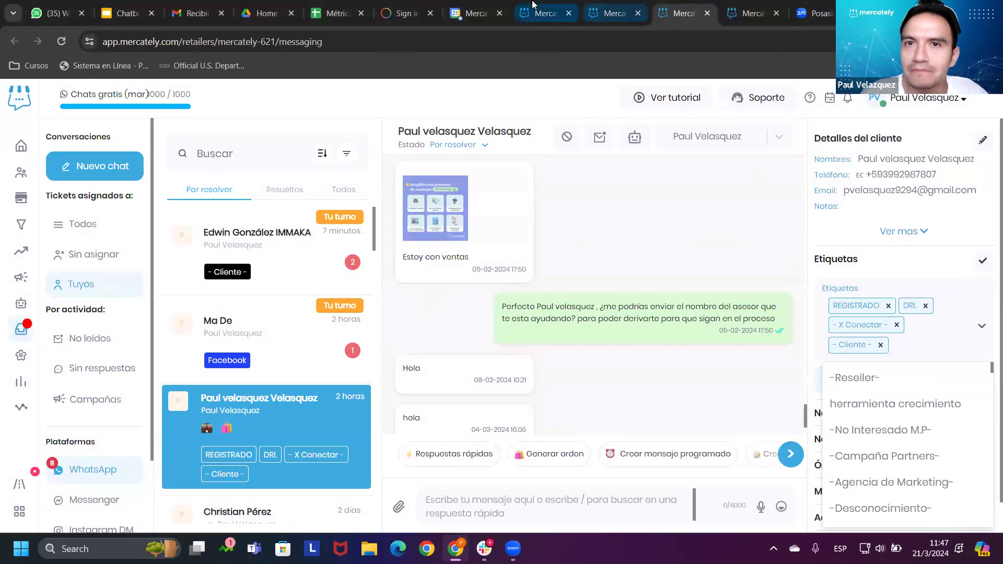
Step: Go back to the Mensaje inicial option, leave it without saving and open the chatbots list
left_click(519, 13)
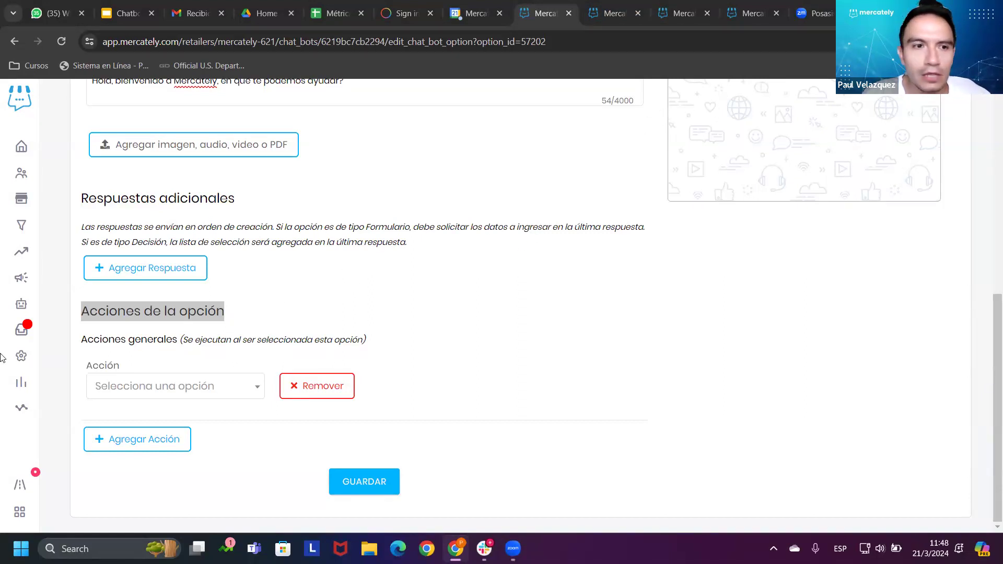
scroll(689, 209, "up", 8)
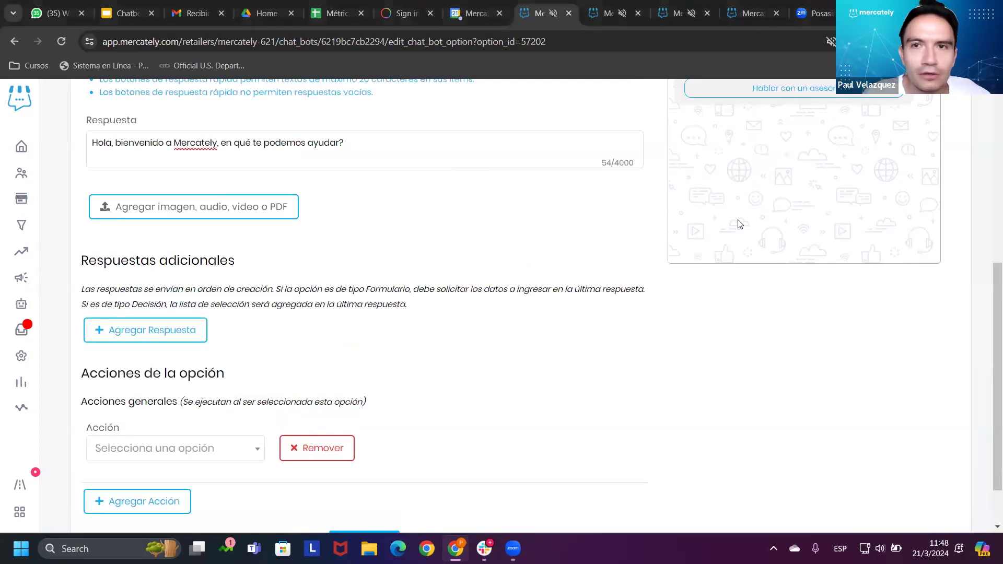
left_click(846, 151)
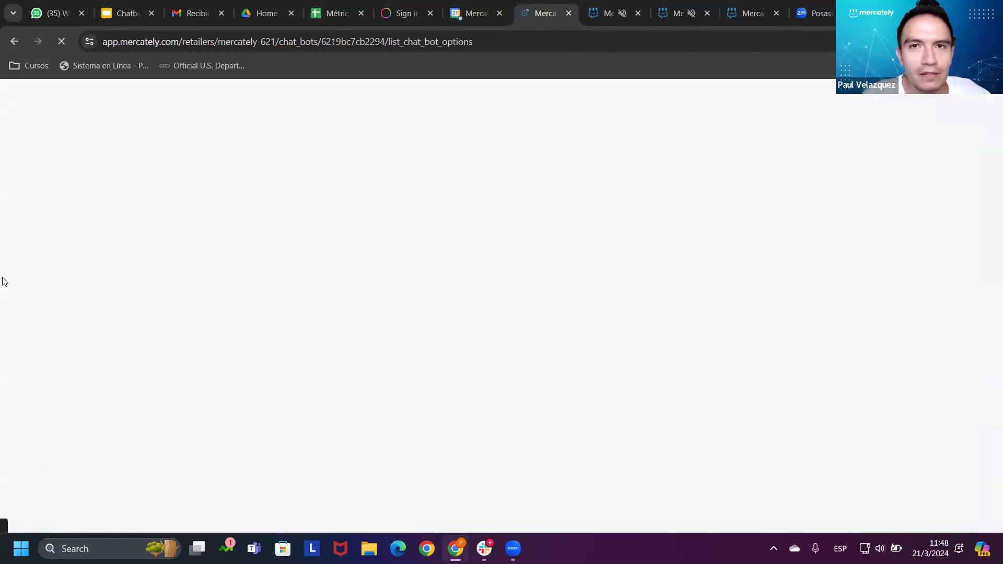
mouse_move(20, 304)
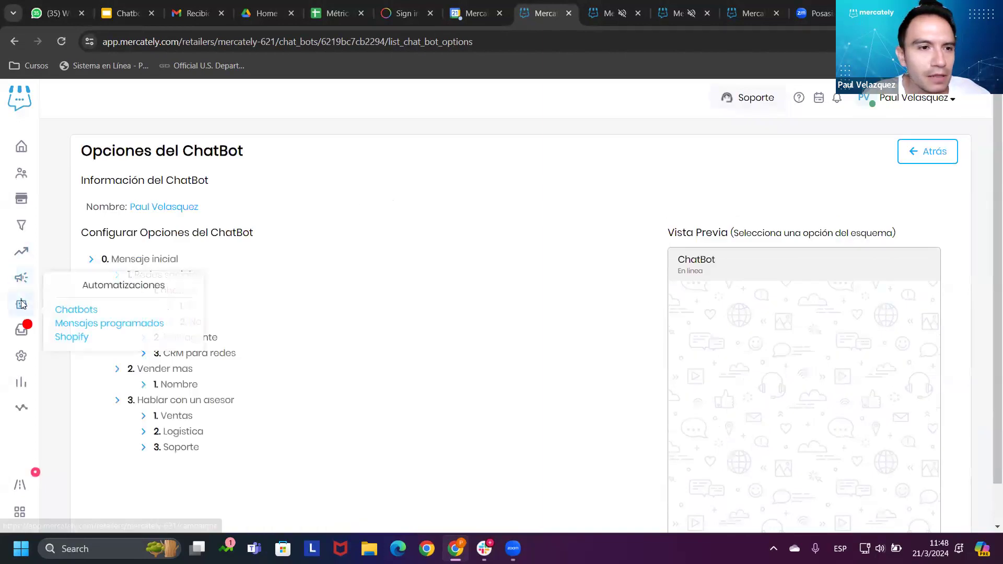
left_click(74, 310)
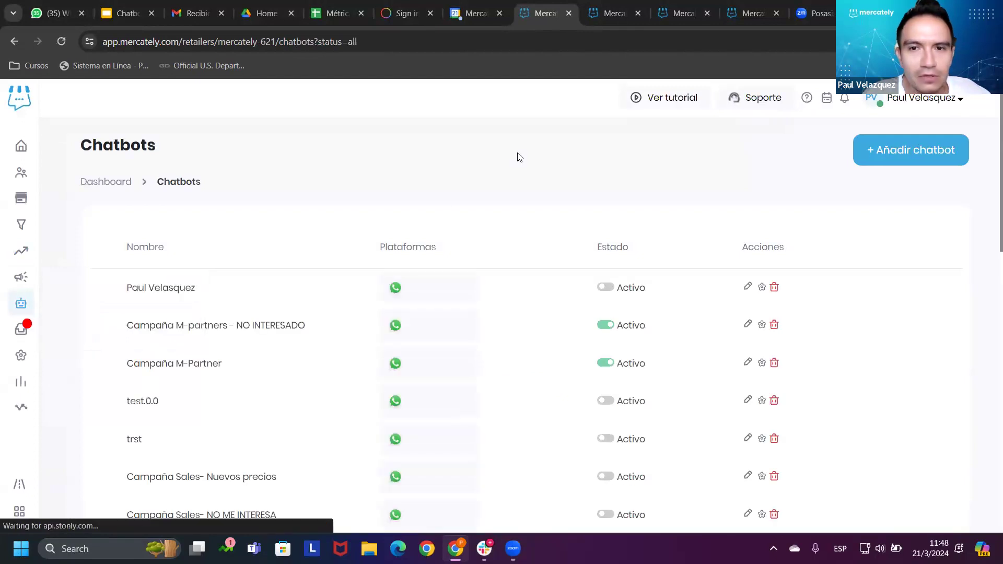
Step: Look through the chatbots list, checking which chatbots are active and on which platforms
scroll(293, 256, "down", 6)
scroll(340, 274, "up", 3)
scroll(523, 303, "down", 2)
scroll(632, 257, "up", 4)
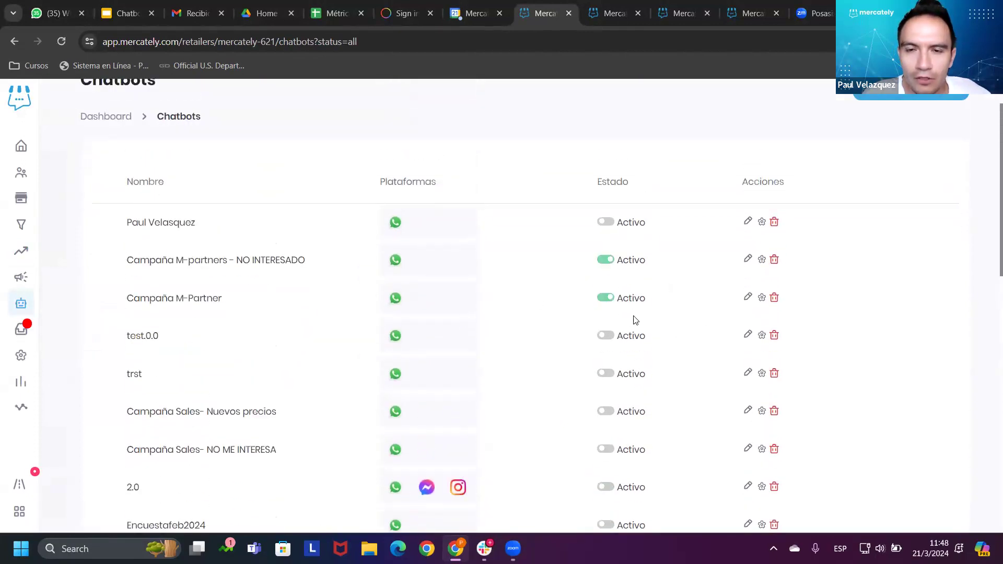
scroll(627, 298, "down", 7)
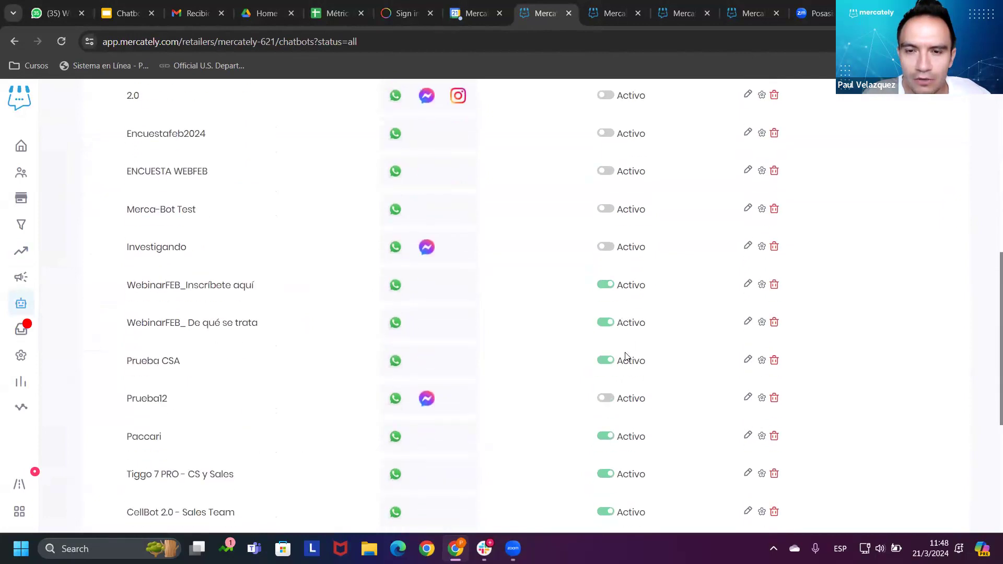
scroll(627, 355, "down", 2)
scroll(625, 412, "down", 3)
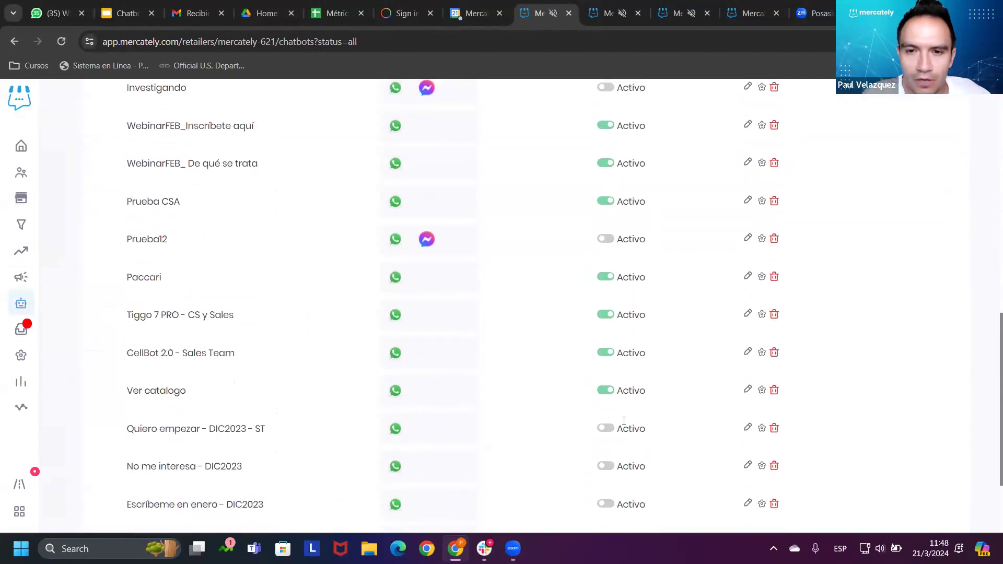
scroll(632, 410, "up", 6)
scroll(636, 401, "up", 7)
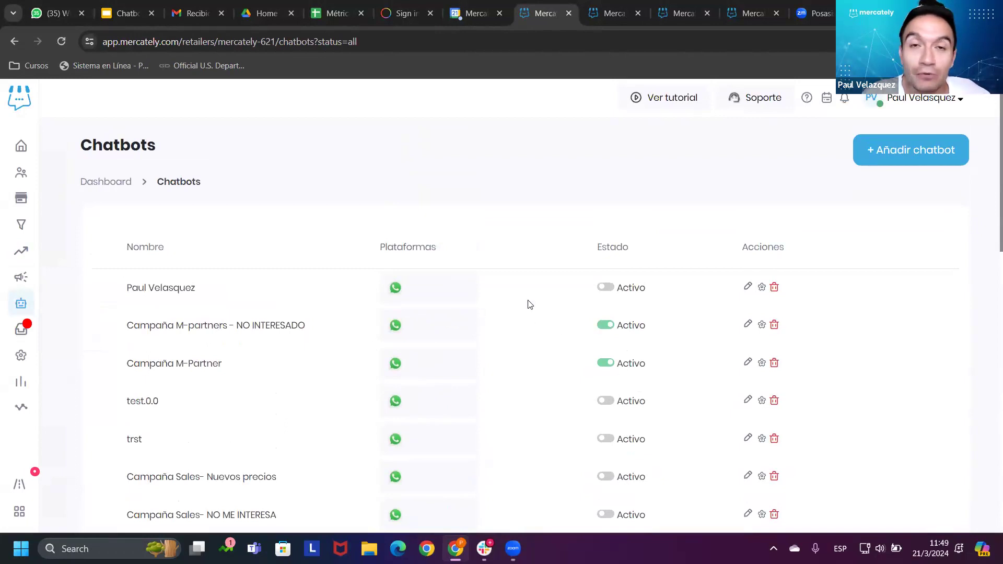
Step: View the activation text settings of the Campaña M-partners - NO INTERESADO chatbot and close them without changes
left_click(749, 325)
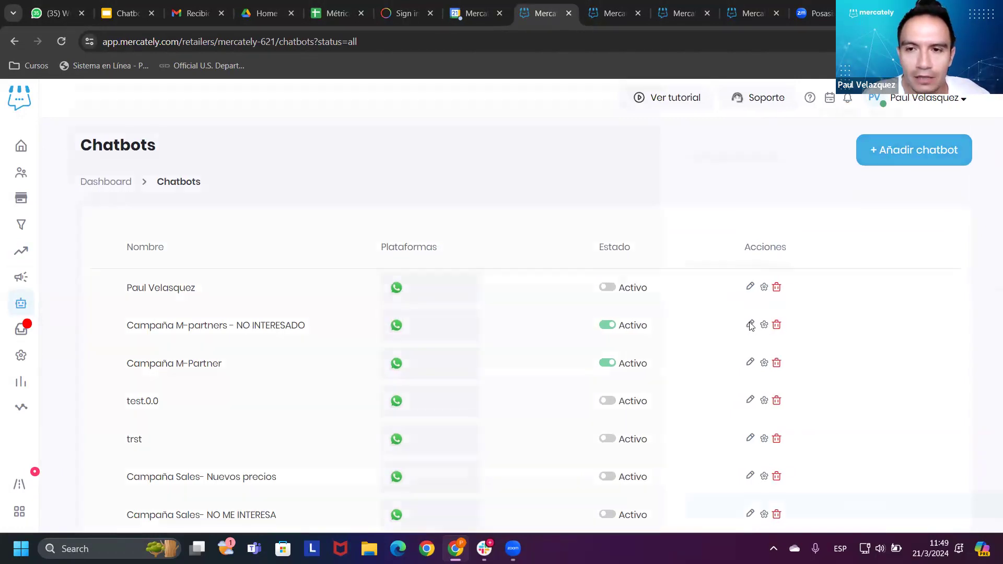
left_click(886, 501)
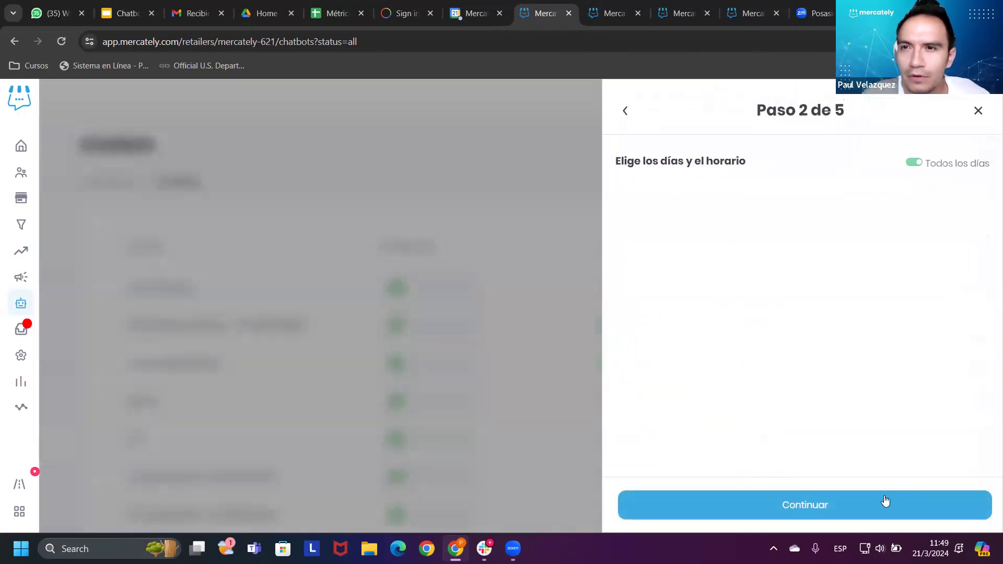
left_click(886, 502)
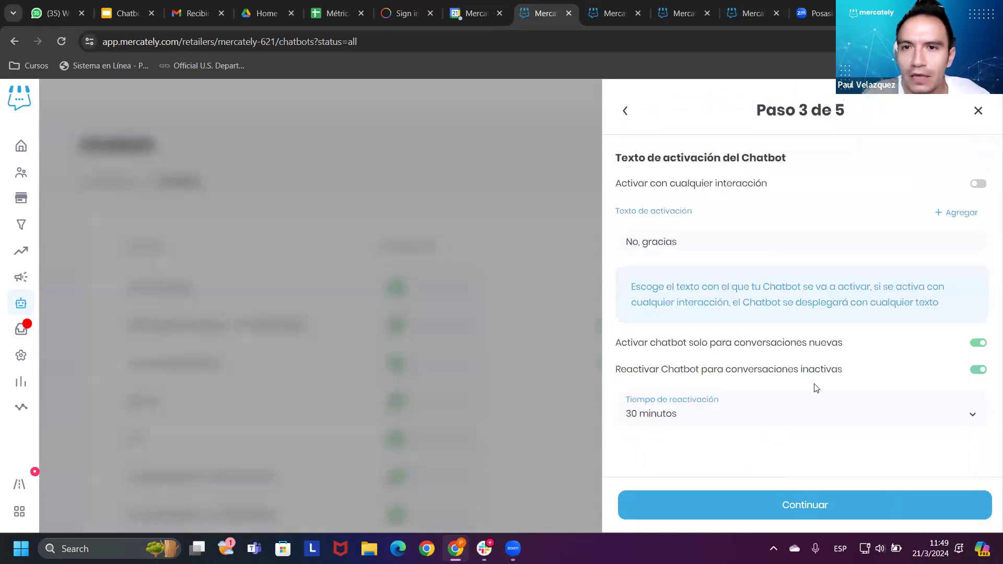
left_click_drag(682, 242, 607, 247)
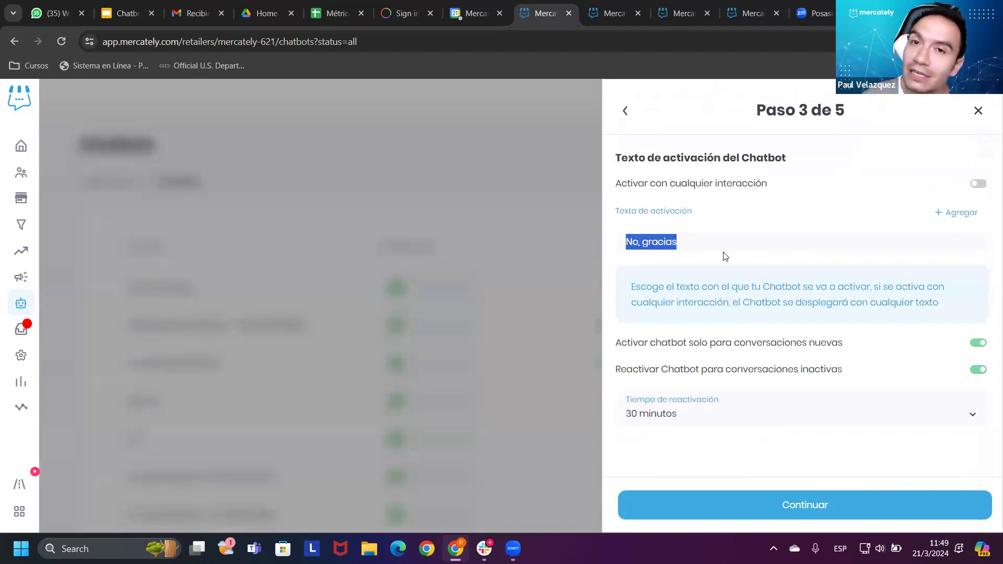
left_click(978, 110)
Step: Review the first chatbot's activation texts and reactivation settings, and close them without changes
scroll(661, 309, "down", 7)
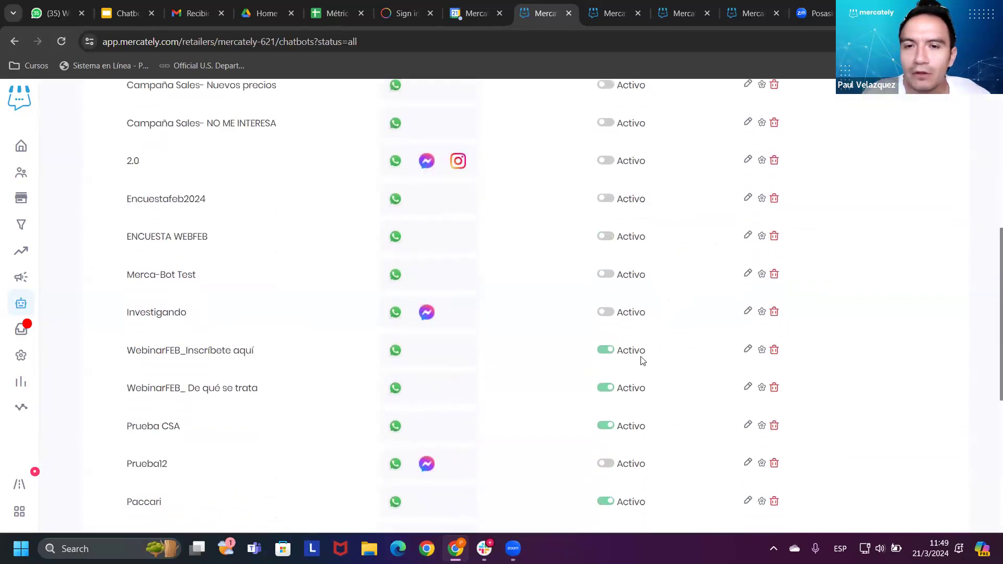
scroll(683, 325, "up", 7)
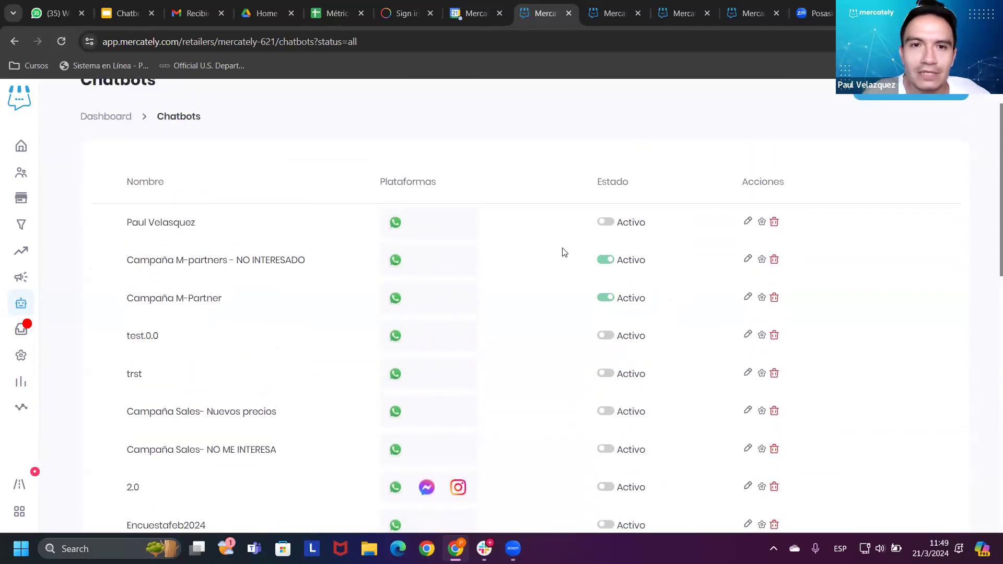
left_click(748, 223)
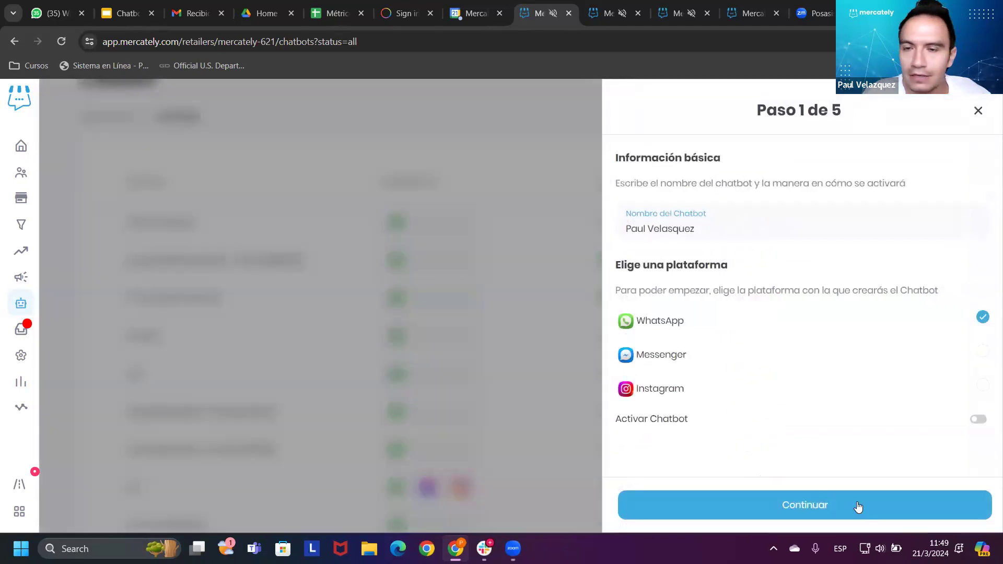
left_click(858, 506)
left_click(858, 506)
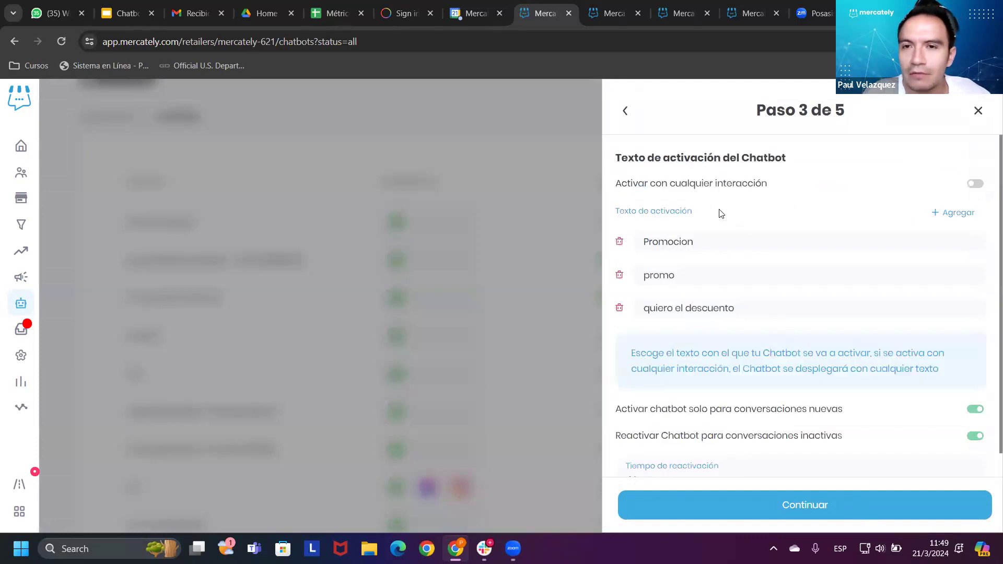
left_click_drag(688, 211, 631, 211)
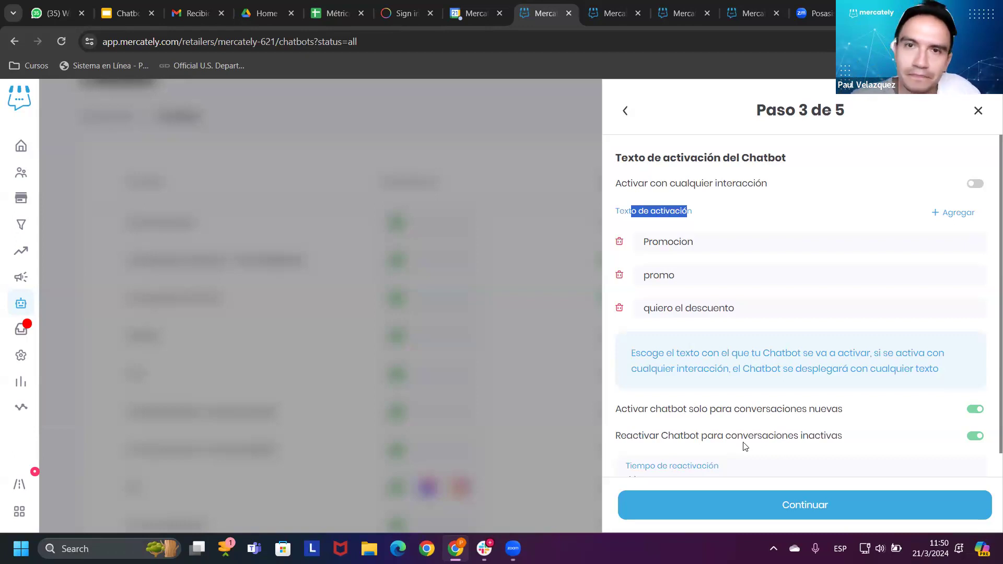
left_click(978, 111)
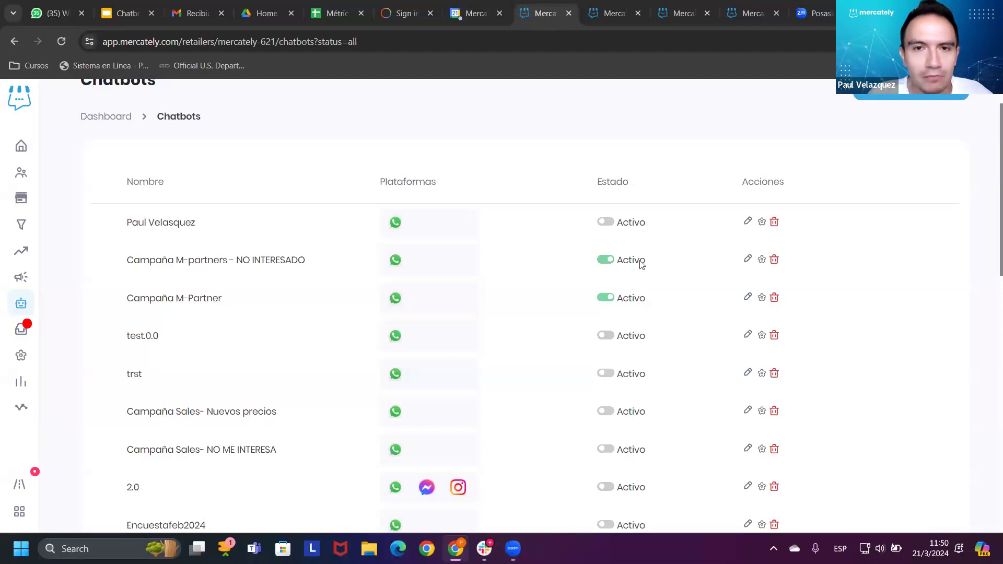
Step: Open the first chatbot's option tree and preview the conversation from Mensaje inicial through Redes sociales and chatbot to the No answer
left_click(762, 221)
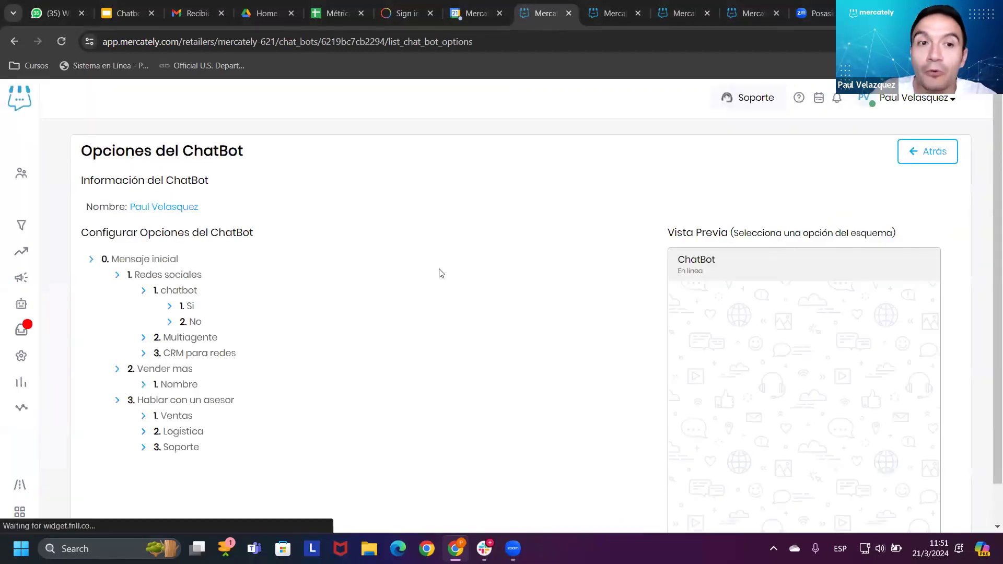
left_click(346, 266)
left_click_drag(686, 303, 912, 313)
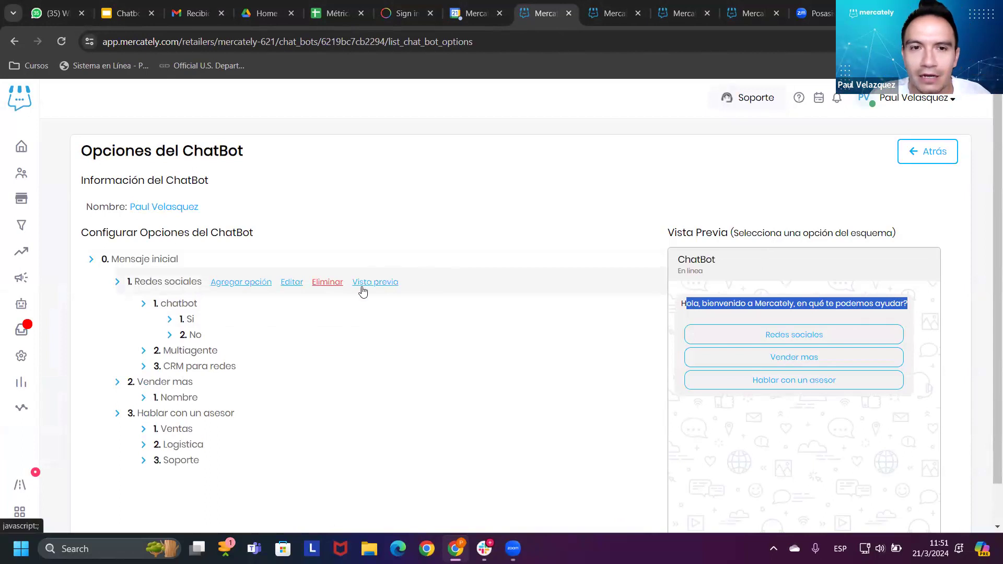
left_click(363, 289)
left_click(384, 300)
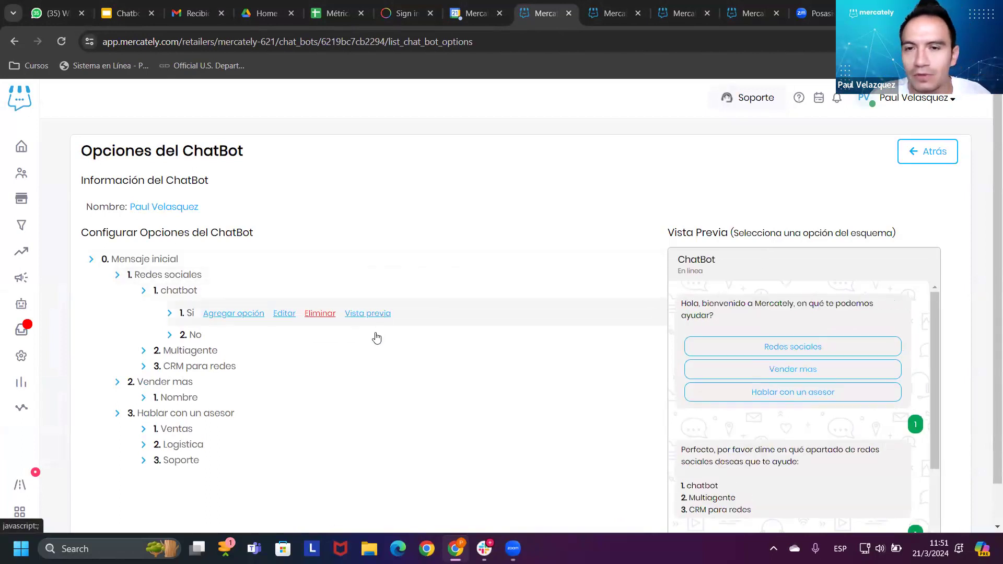
left_click(378, 332)
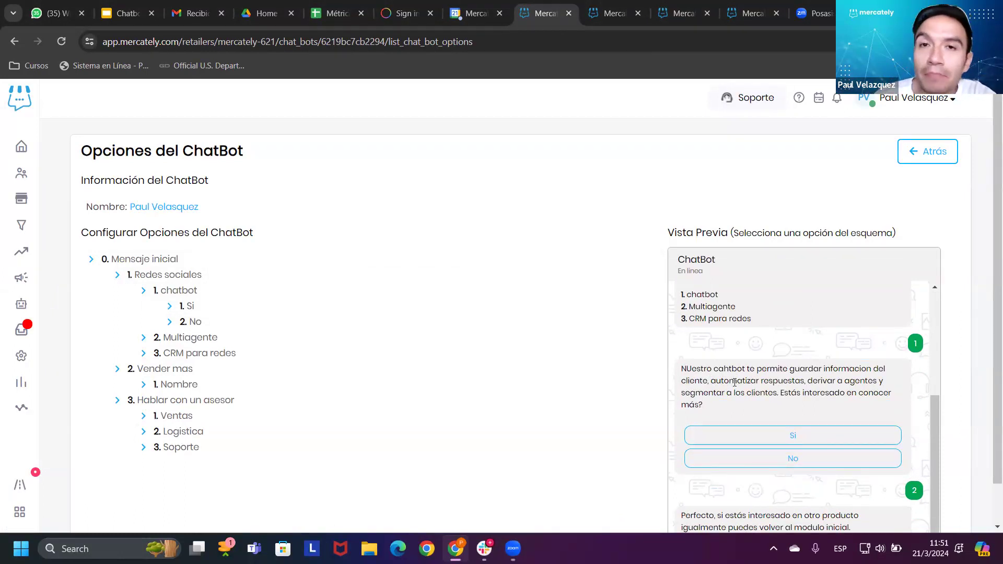
Step: Read through the previewed conversation, highlighting its messages from the final No response back up to the welcome greeting
scroll(767, 361, "up", 4)
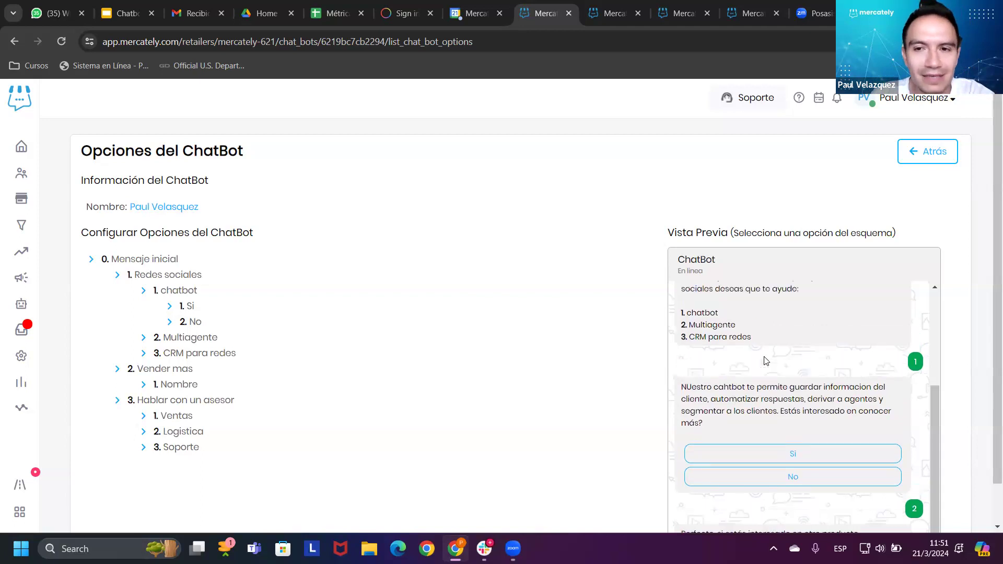
left_click_drag(695, 450, 757, 521)
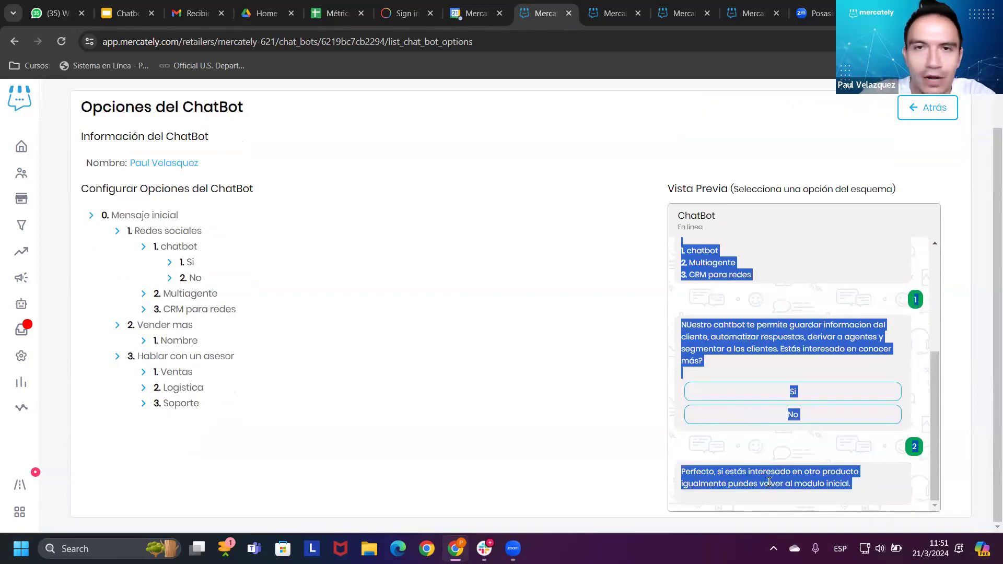
mouse_move(416, 335)
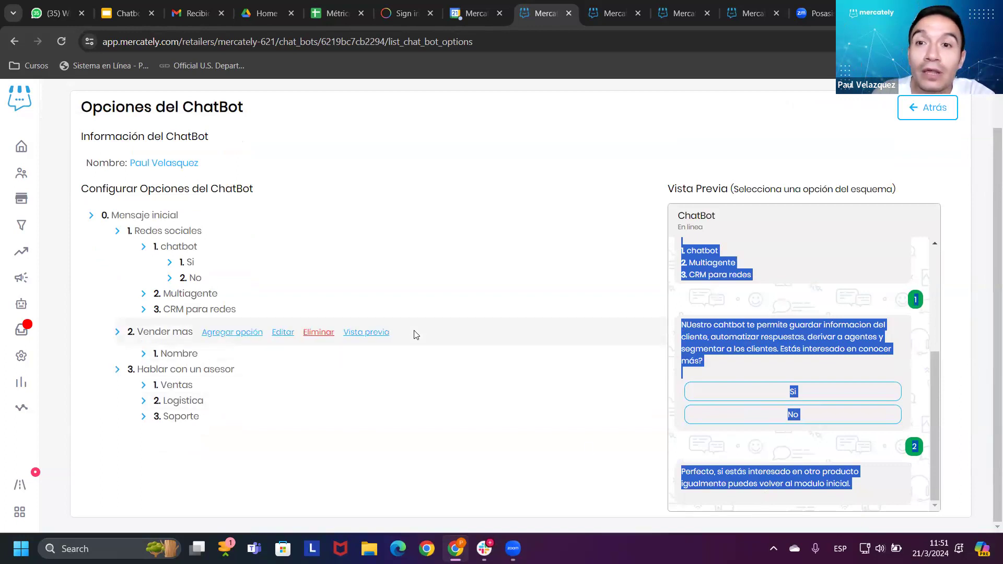
scroll(746, 317, "up", 4)
left_click_drag(717, 273, 680, 263)
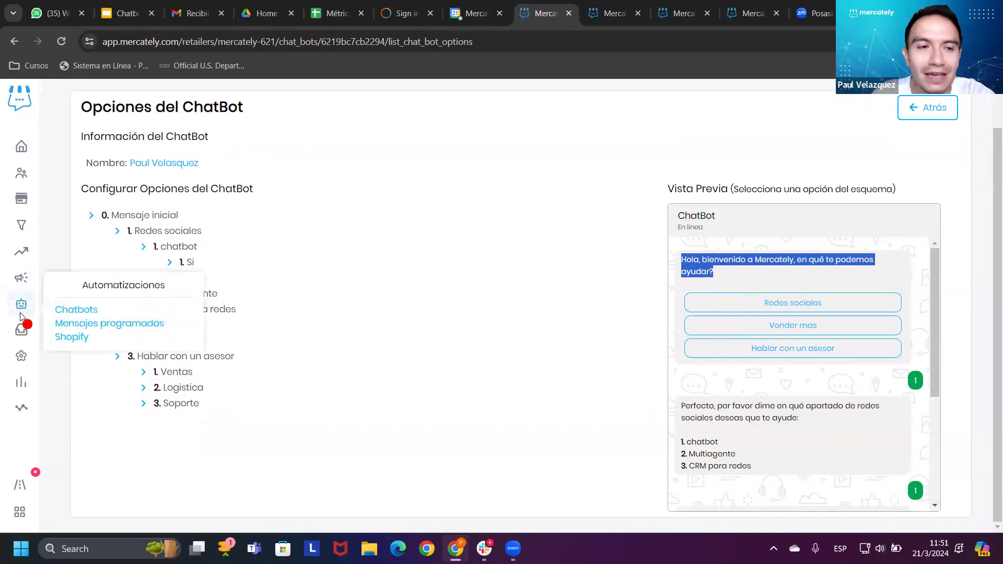
mouse_move(21, 356)
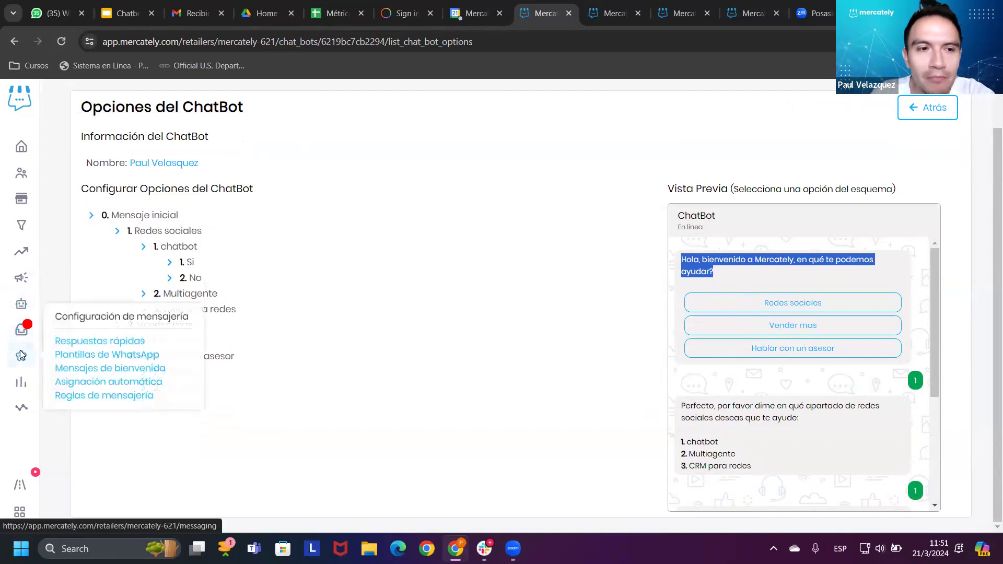
Step: Open the Mensajes de bienvenida settings in a new browser tab and bring up the form for adding a welcome message
right_click(118, 372)
left_click(178, 227)
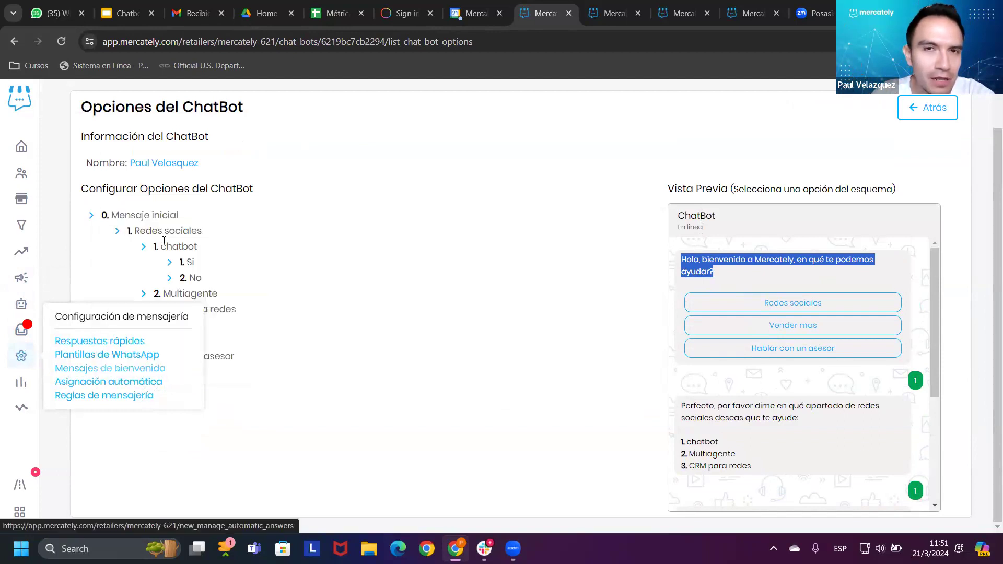
left_click(580, 5)
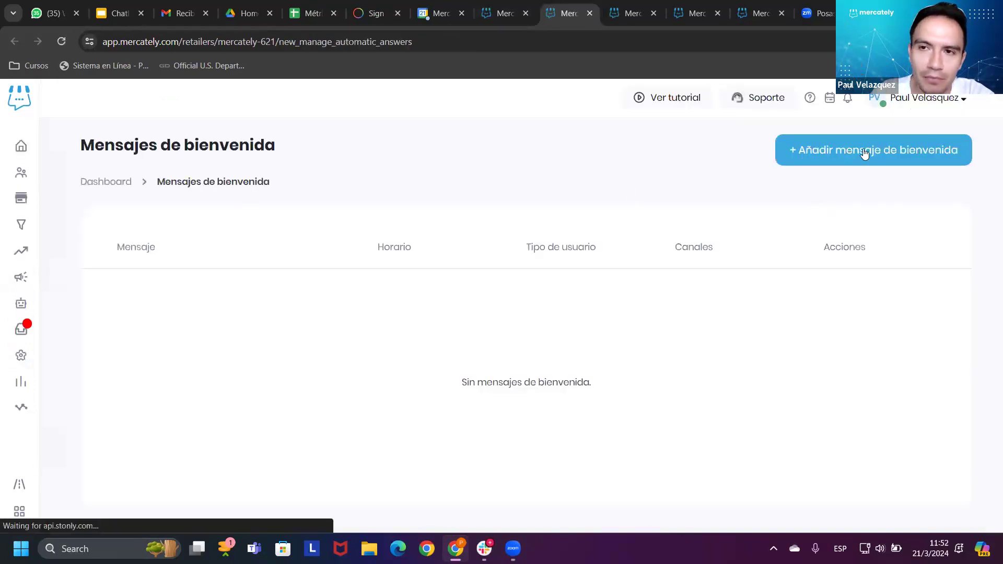
left_click(858, 156)
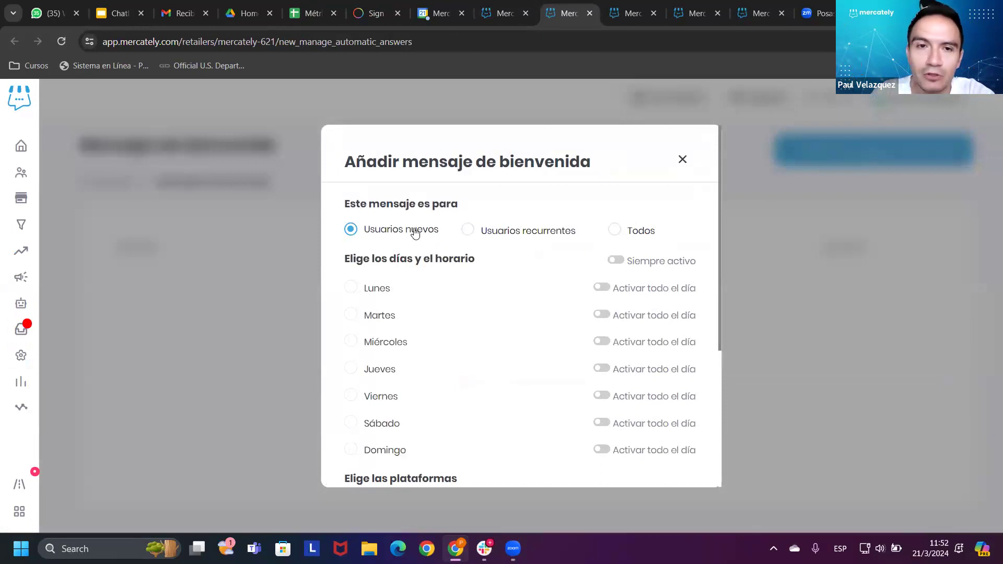
Step: Set the welcome message's audience to Todos and schedule it for Lunes and Martes from 8 a.m. to 5 p.m
left_click(473, 233)
left_click(393, 230)
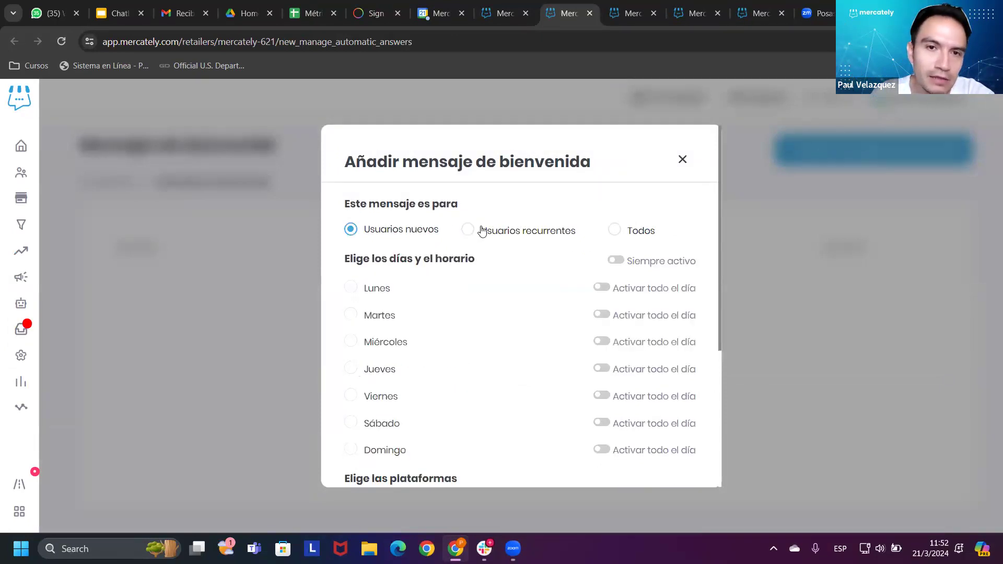
left_click(627, 231)
scroll(578, 298, "down", 3)
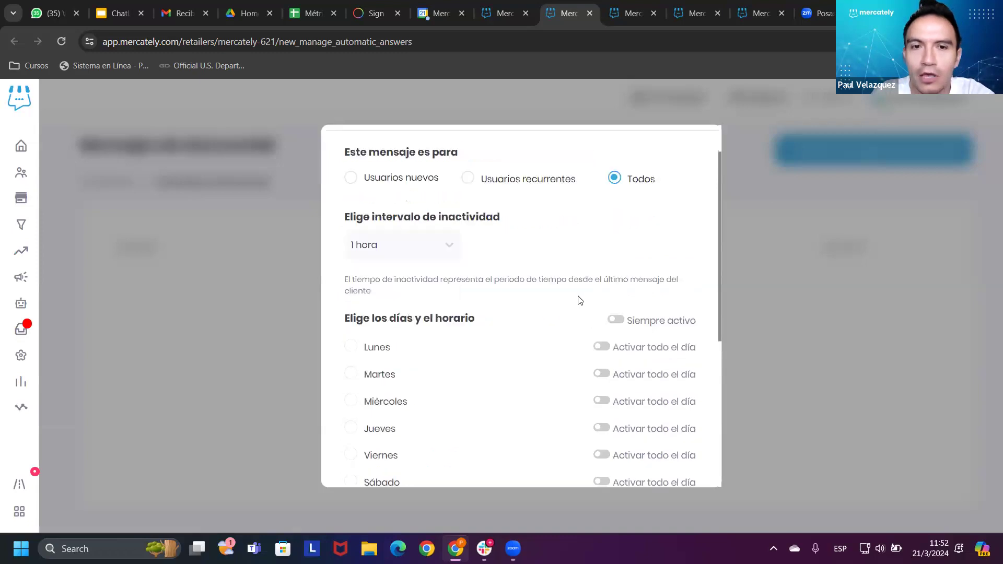
left_click(375, 272)
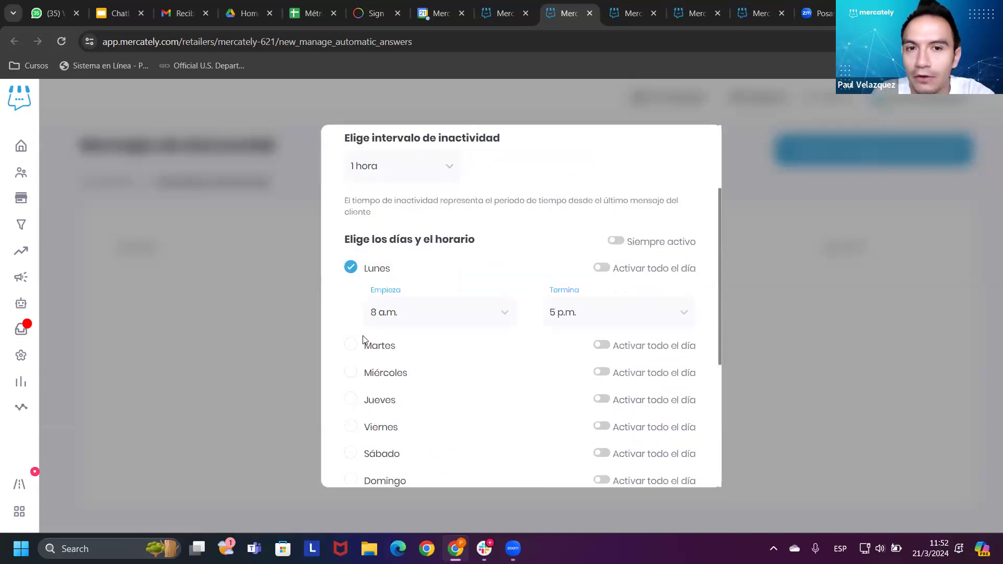
left_click(411, 320)
left_click(351, 349)
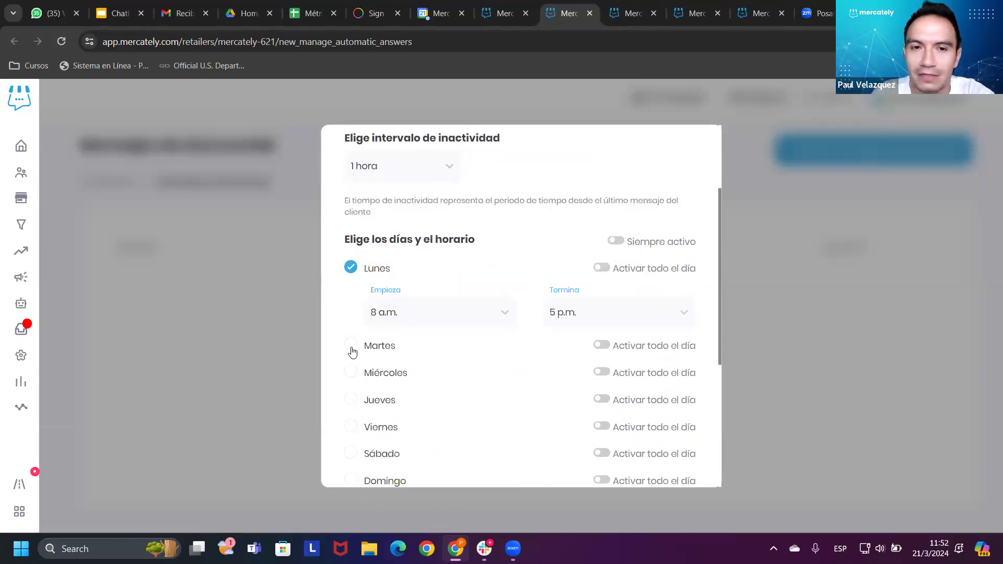
left_click(350, 347)
left_click_drag(625, 243, 698, 248)
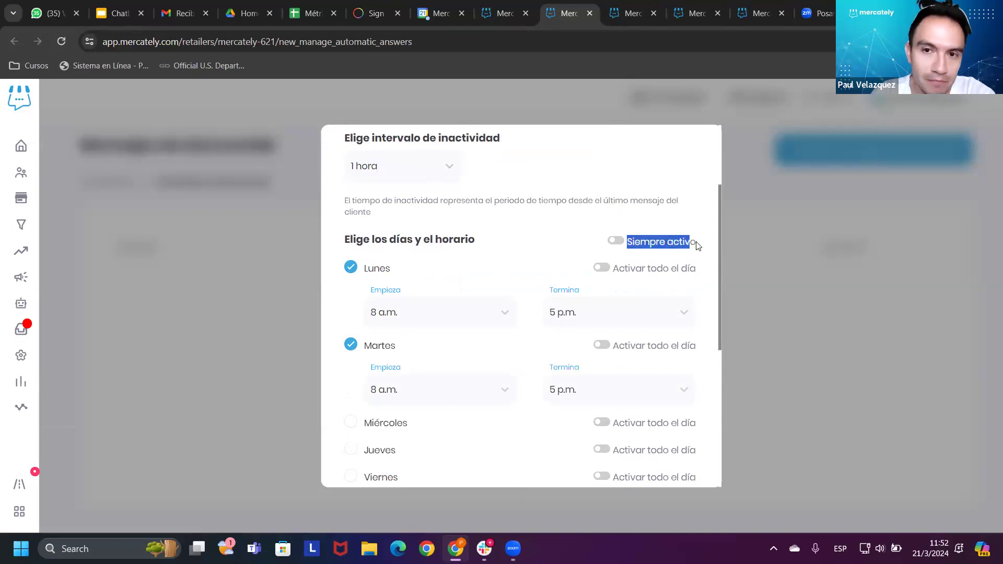
scroll(608, 248, "down", 5)
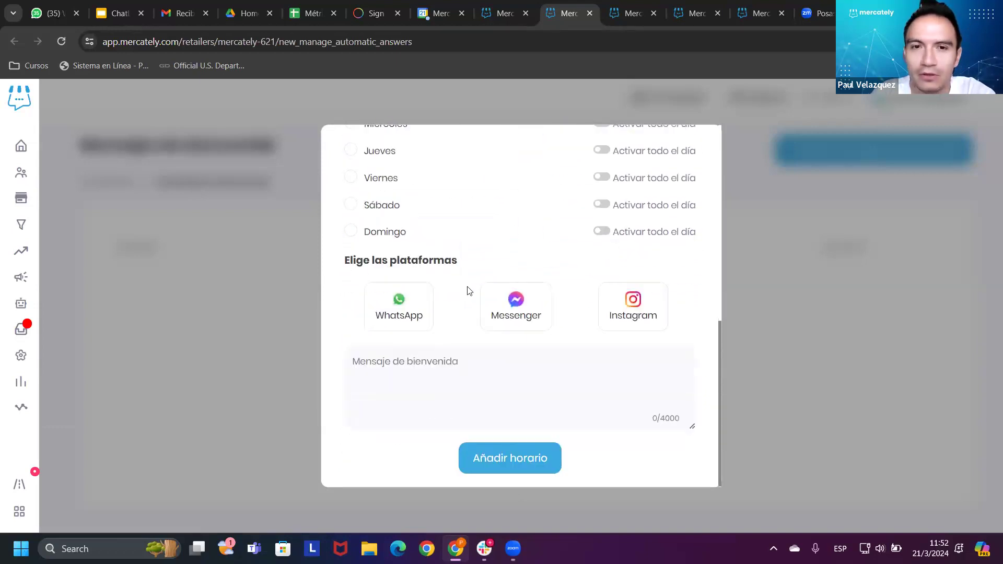
Step: Choose WhatsApp, Messenger and Instagram as the welcome message's platforms, and close the form without saving
left_click(426, 297)
left_click(538, 306)
left_click(648, 302)
left_click(471, 374)
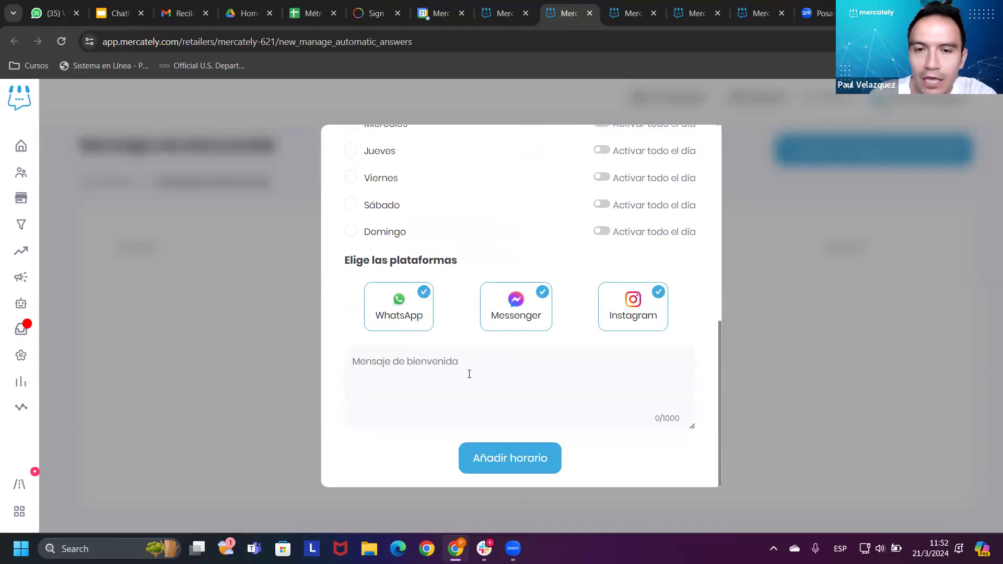
scroll(575, 278, "up", 10)
left_click(684, 162)
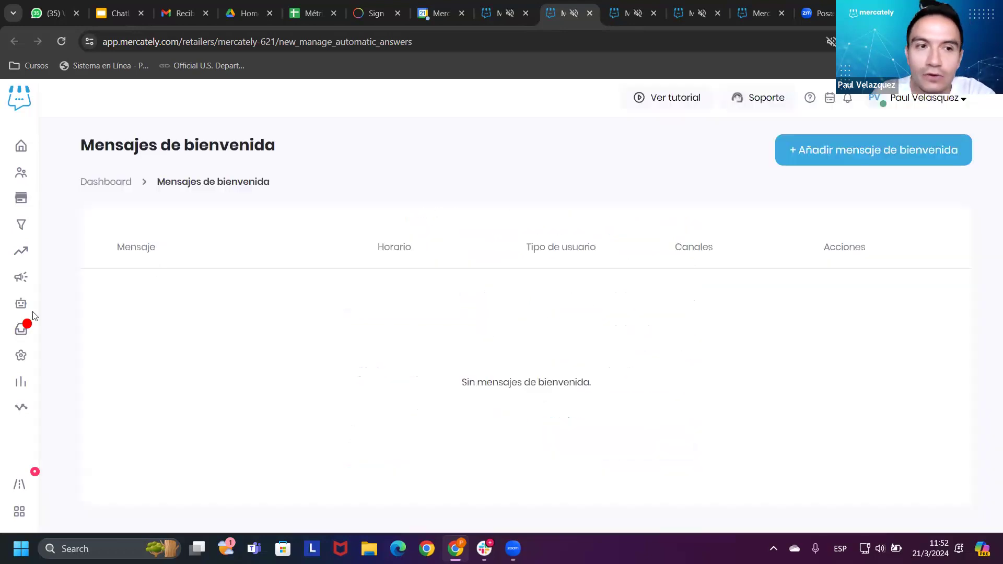
Step: Look over the Estadísticas sections and the support contact options, and close the support panel
left_click_drag(105, 147, 284, 151)
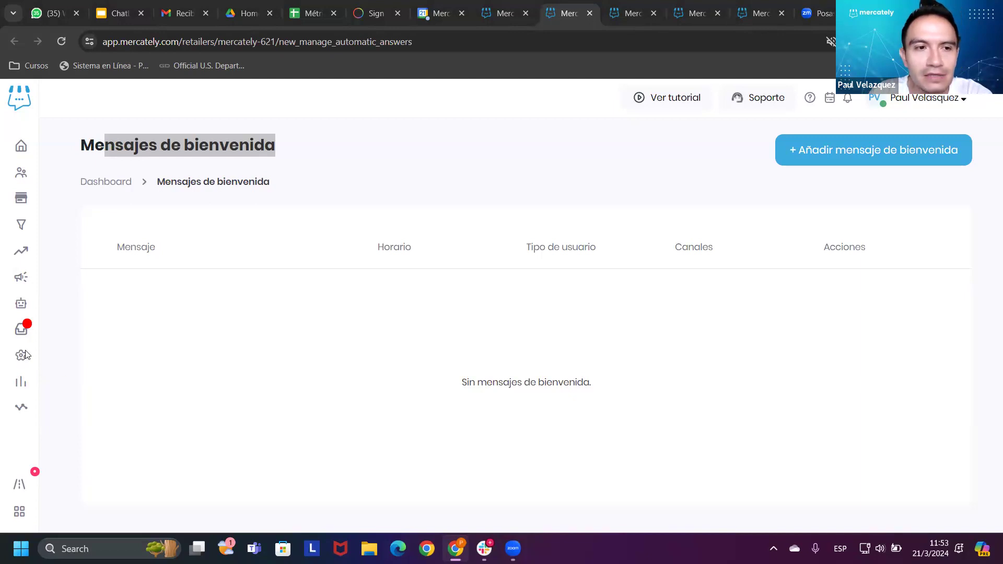
left_click(90, 310)
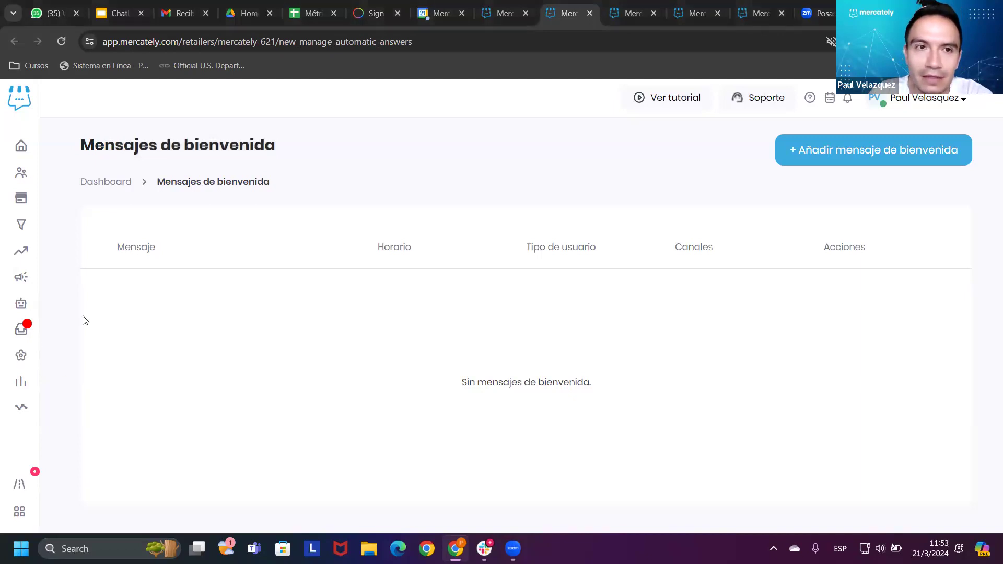
mouse_move(17, 354)
mouse_move(21, 382)
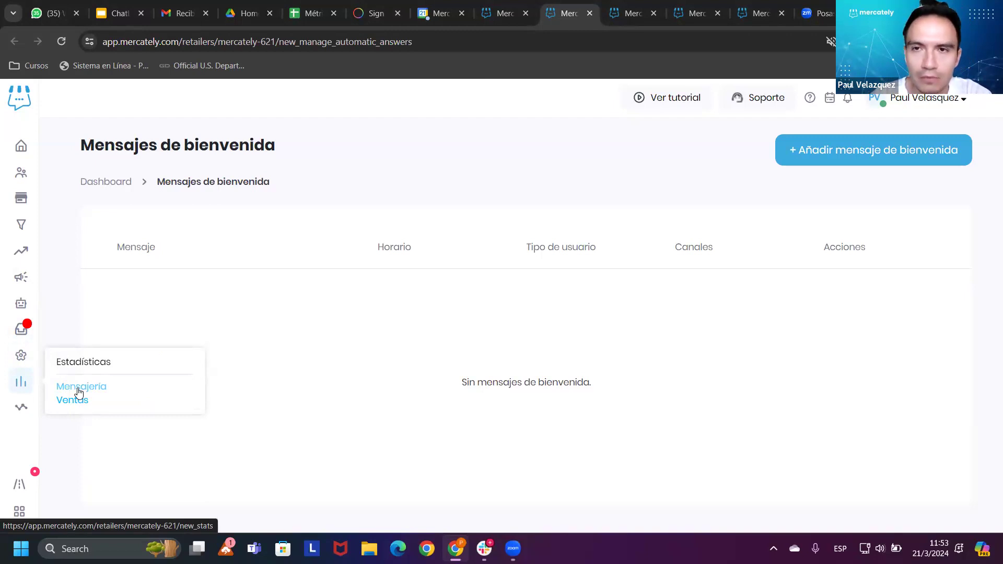
left_click(754, 105)
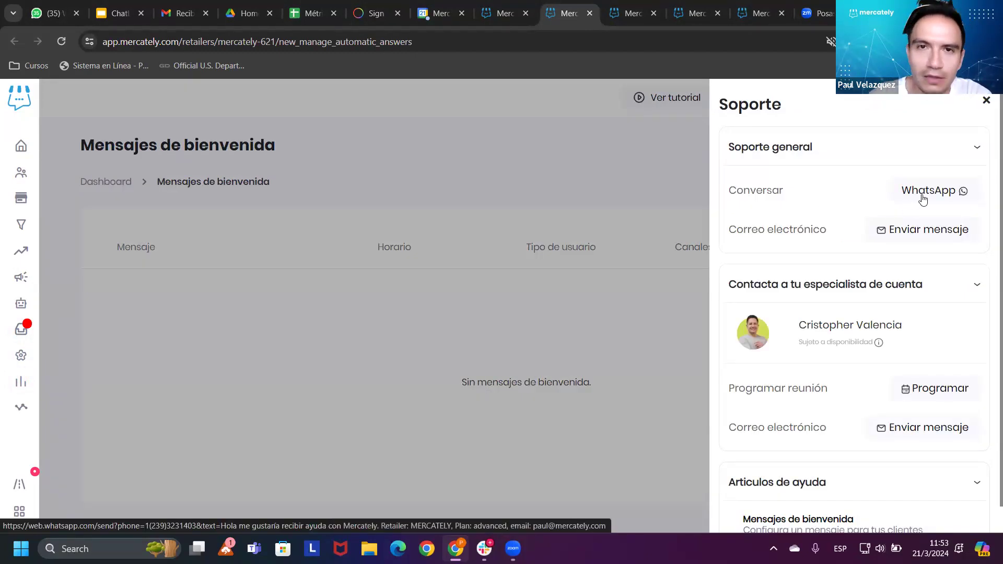
left_click(986, 100)
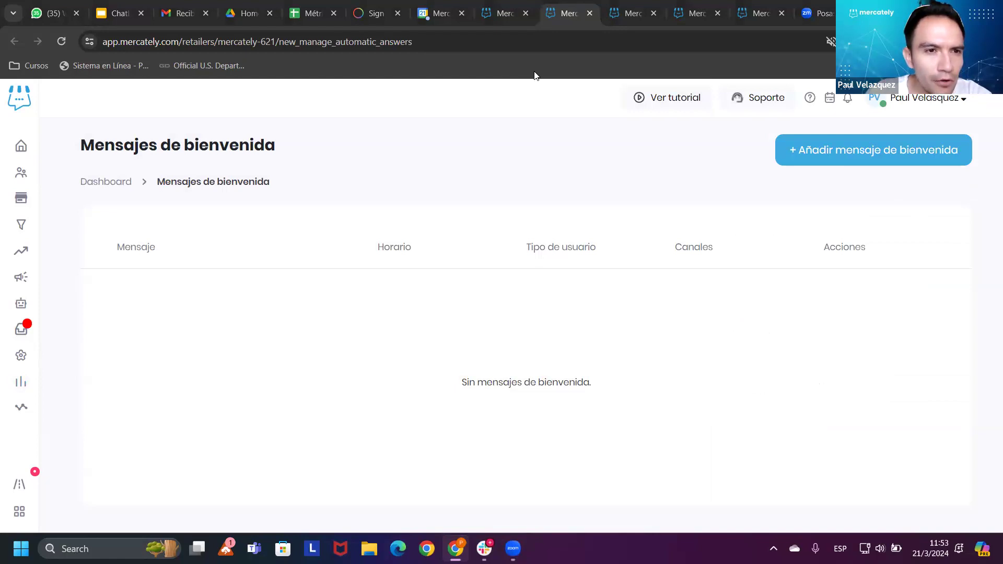
Step: Return to the chatbot options tab and compare the greeting's quick-reply buttons with the Redes sociales text list in the preview
left_click(466, 547)
left_click(466, 546)
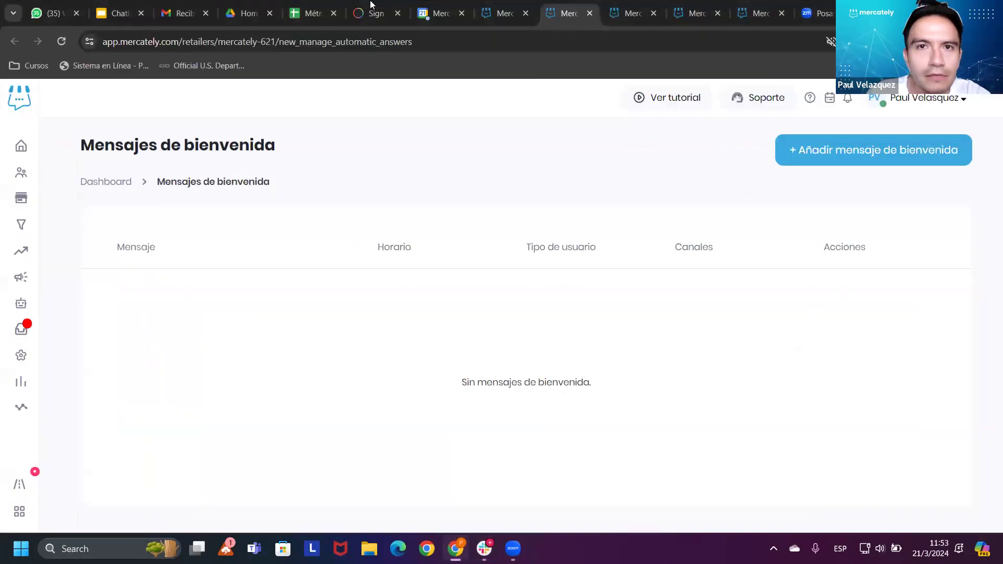
left_click(505, 12)
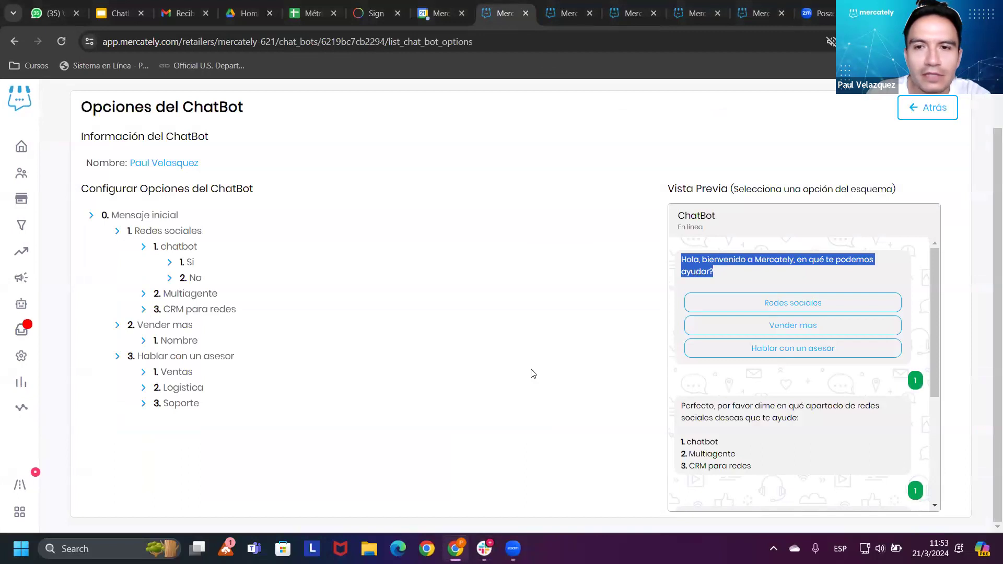
left_click(575, 443)
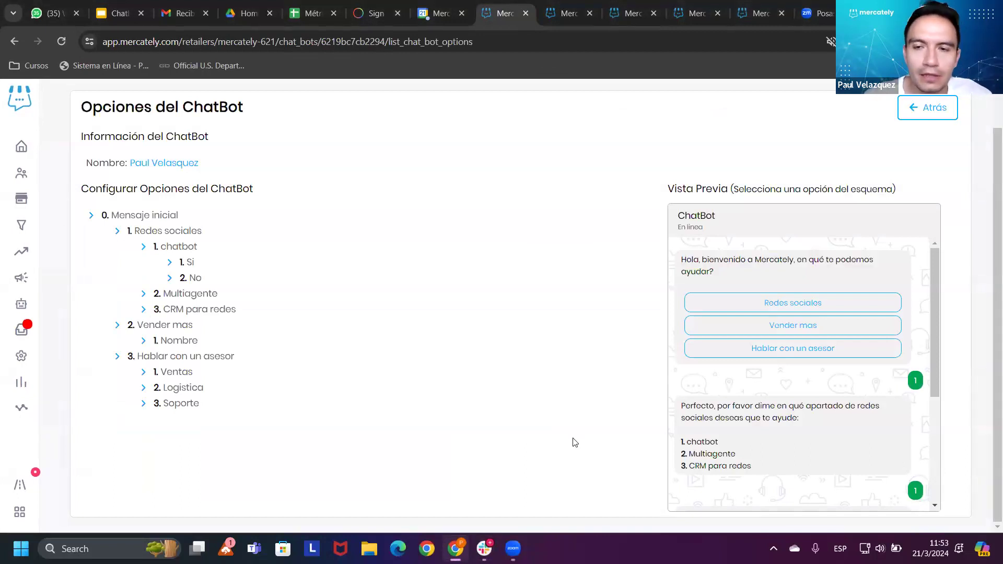
left_click_drag(838, 327, 848, 346)
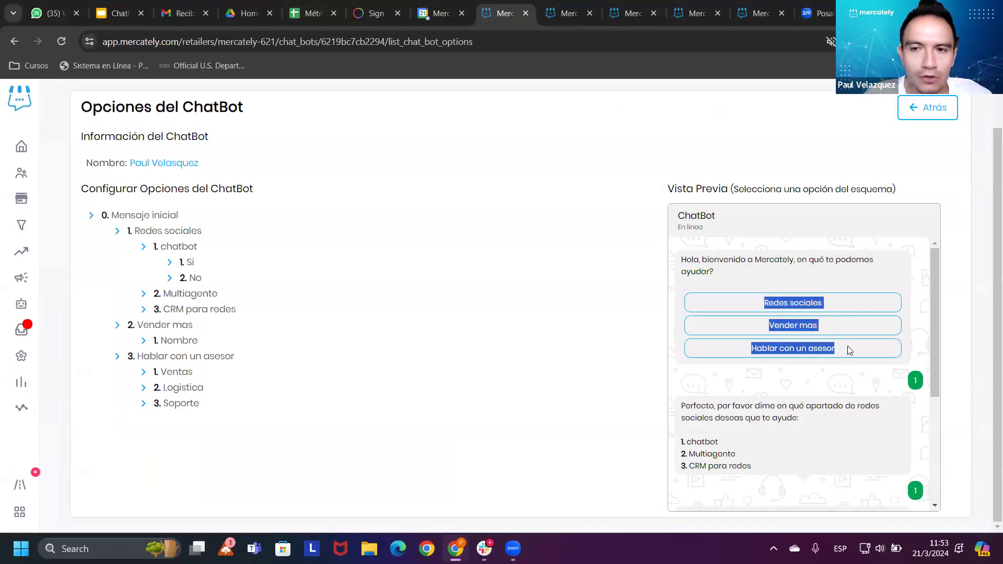
left_click(849, 350)
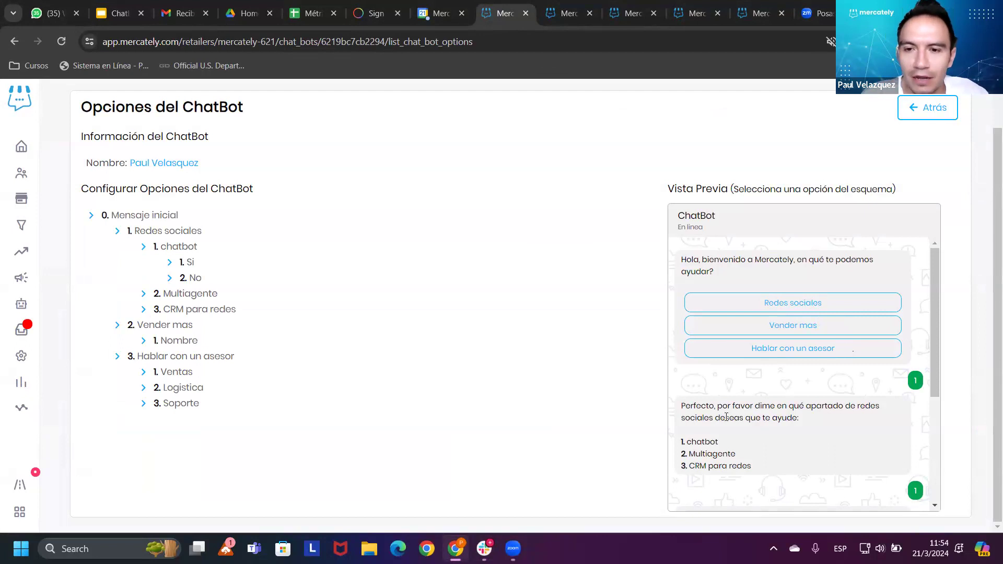
scroll(783, 385, "down", 1)
left_click_drag(686, 341, 820, 356)
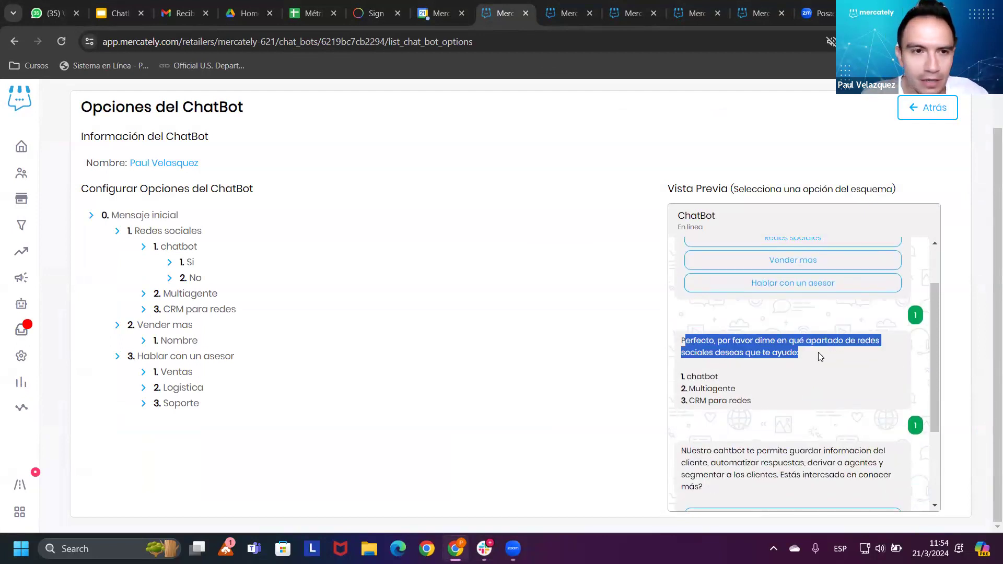
left_click_drag(697, 377, 755, 401)
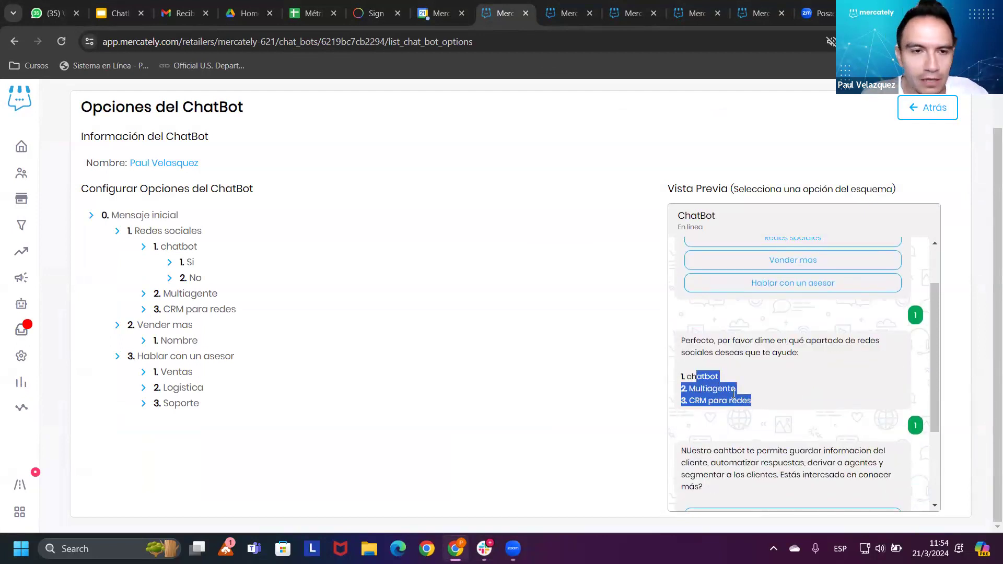
Step: Change the Redes sociales option's message format to Botones de respuesta rápida and save the option
mouse_move(461, 291)
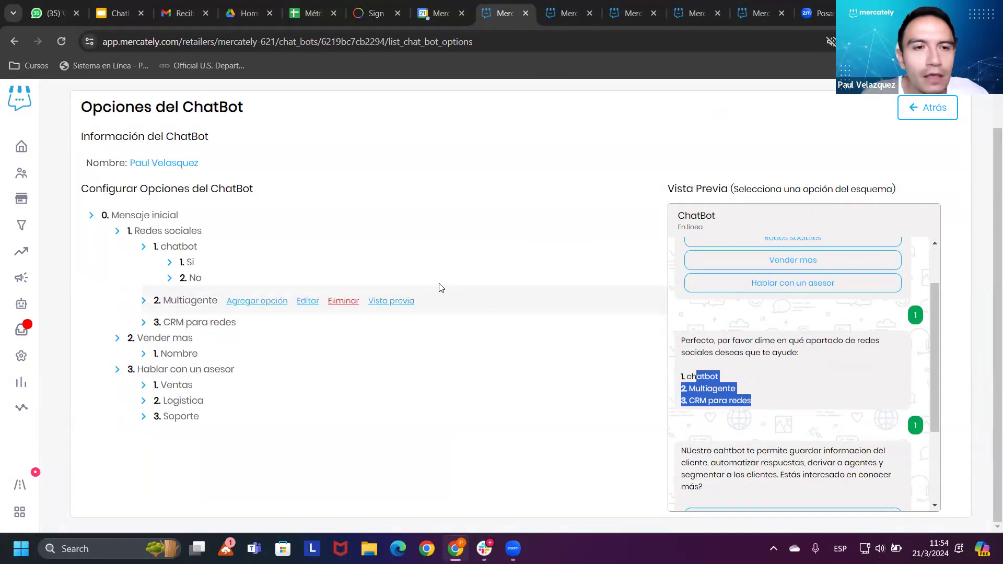
mouse_move(258, 240)
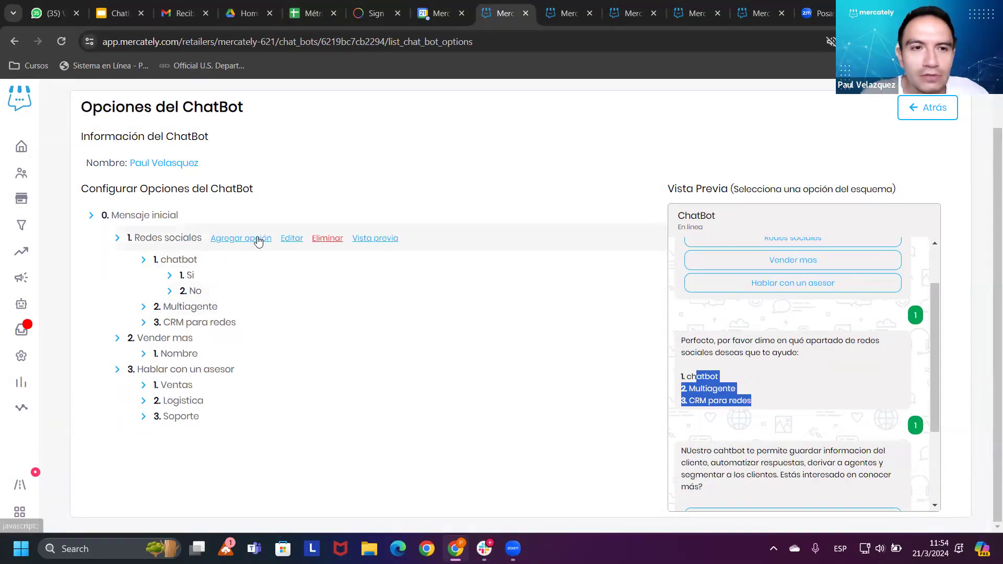
left_click(291, 238)
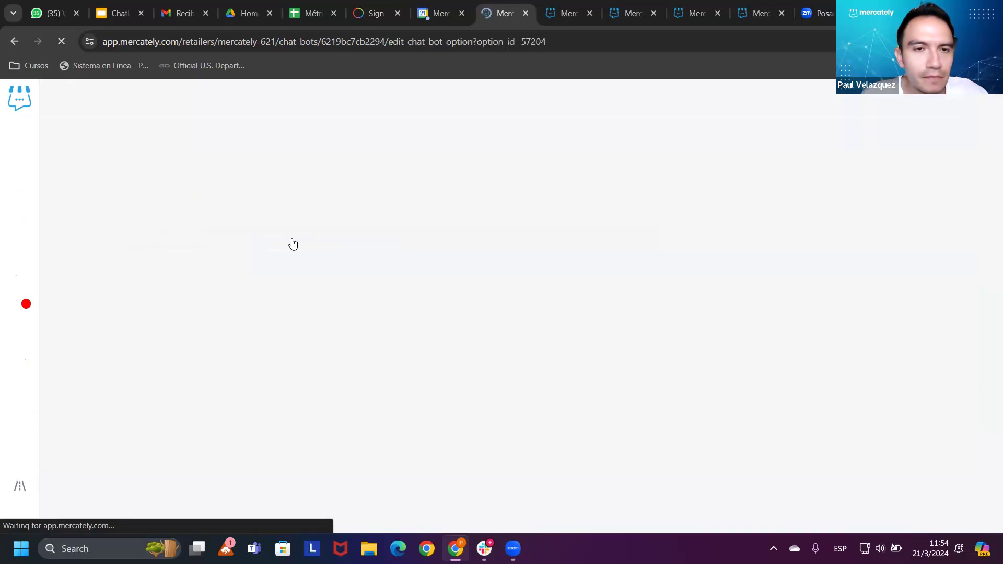
scroll(214, 345, "down", 1)
scroll(211, 328, "down", 1)
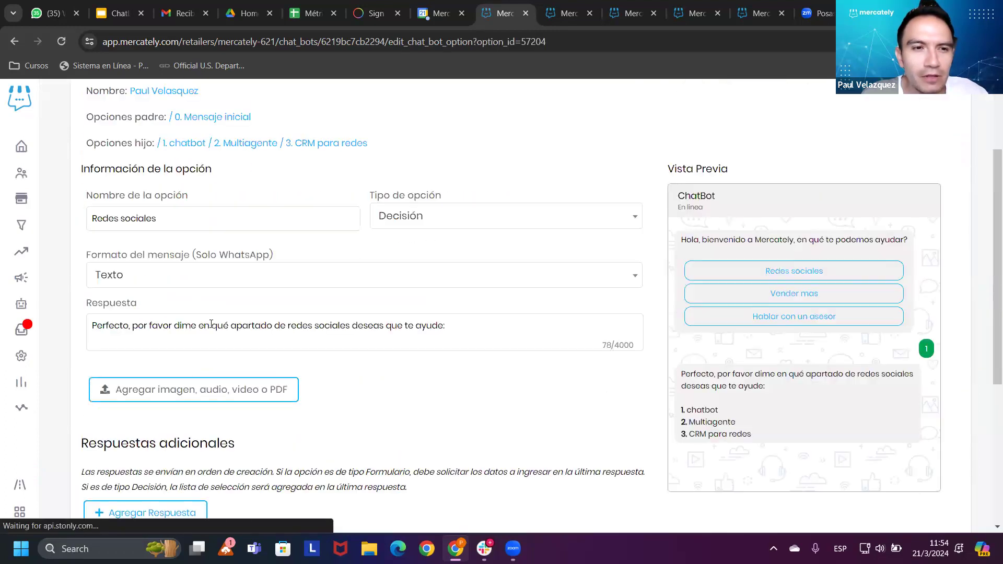
left_click(181, 285)
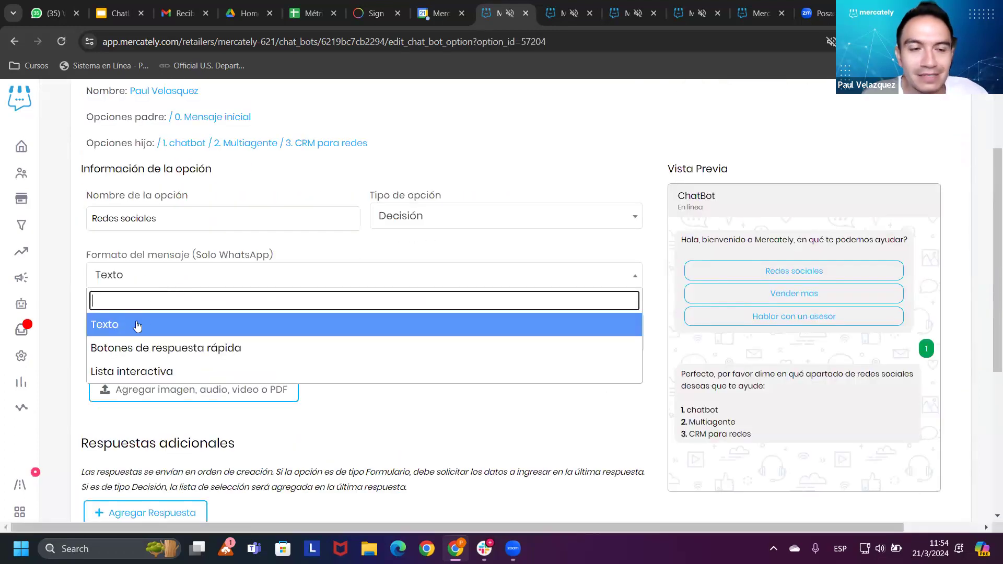
left_click(171, 354)
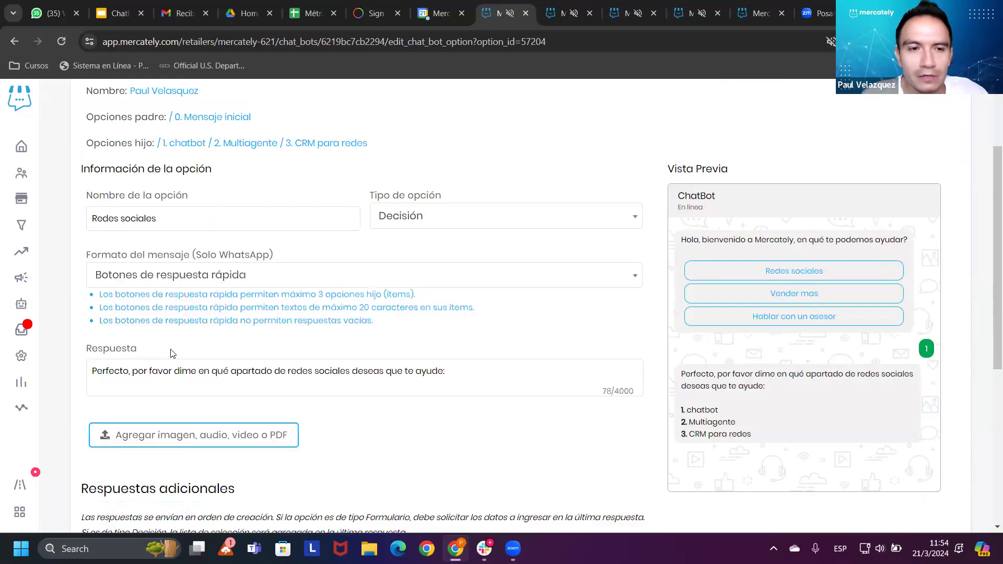
scroll(371, 470, "down", 5)
left_click(371, 484)
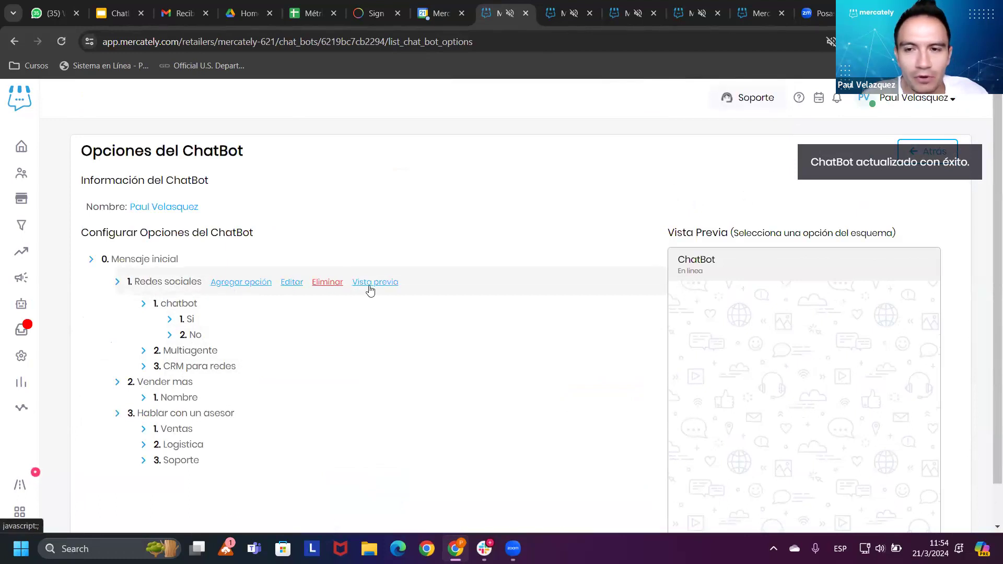
Step: Preview the Redes sociales option and highlight its chatbot, Multiagente and CRM para redes reply buttons
left_click(370, 283)
scroll(652, 360, "down", 1)
left_click_drag(762, 426, 853, 491)
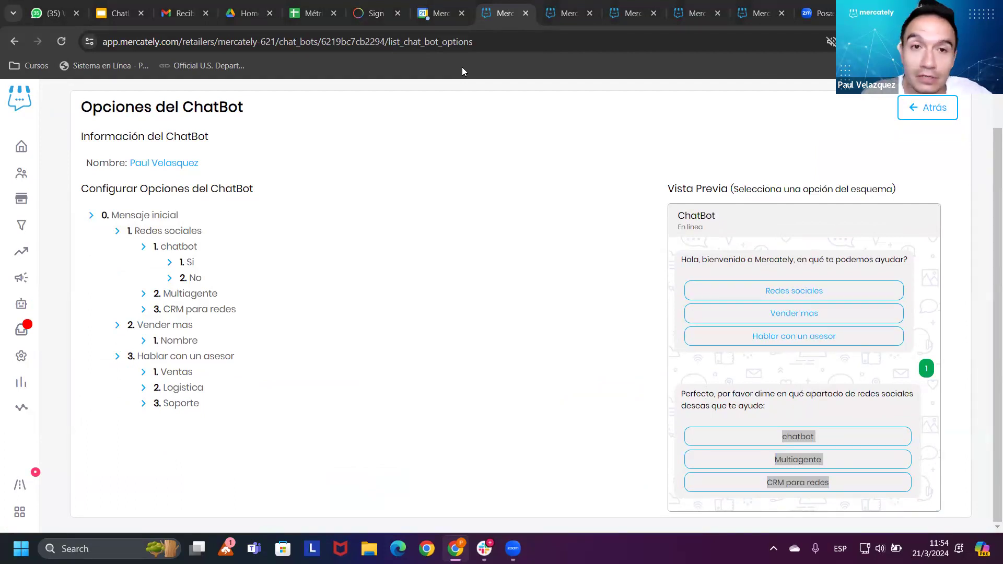
scroll(665, 130, "up", 1)
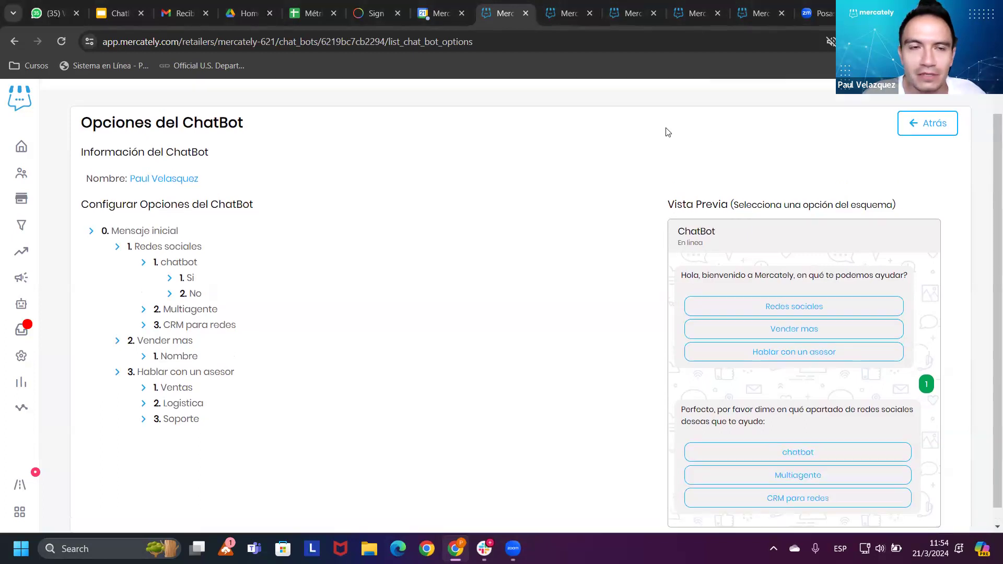
Step: Go to the Chatbots list and open its tutorial to read the introduction down to the initial configuration lesson
mouse_move(21, 304)
left_click(78, 313)
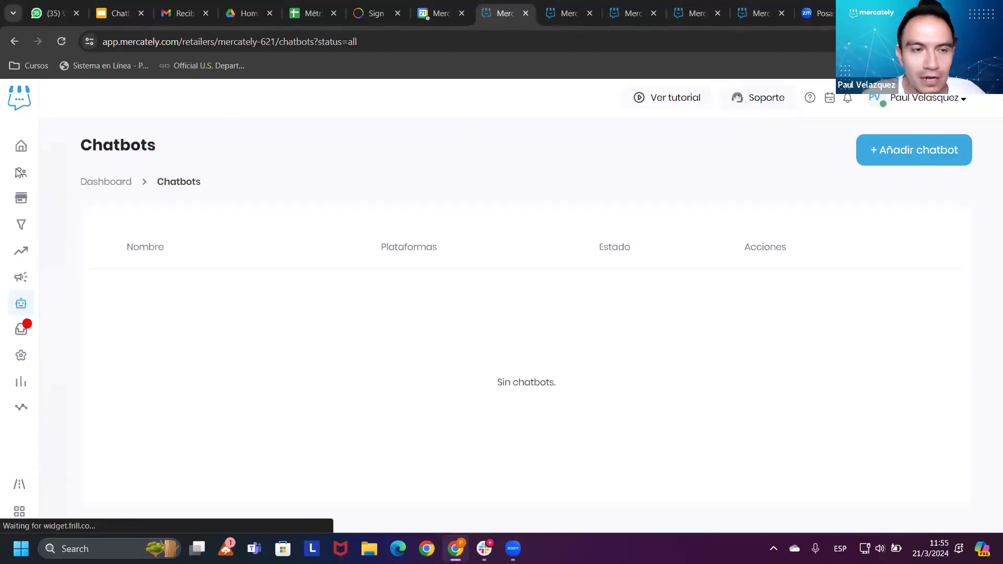
left_click(661, 105)
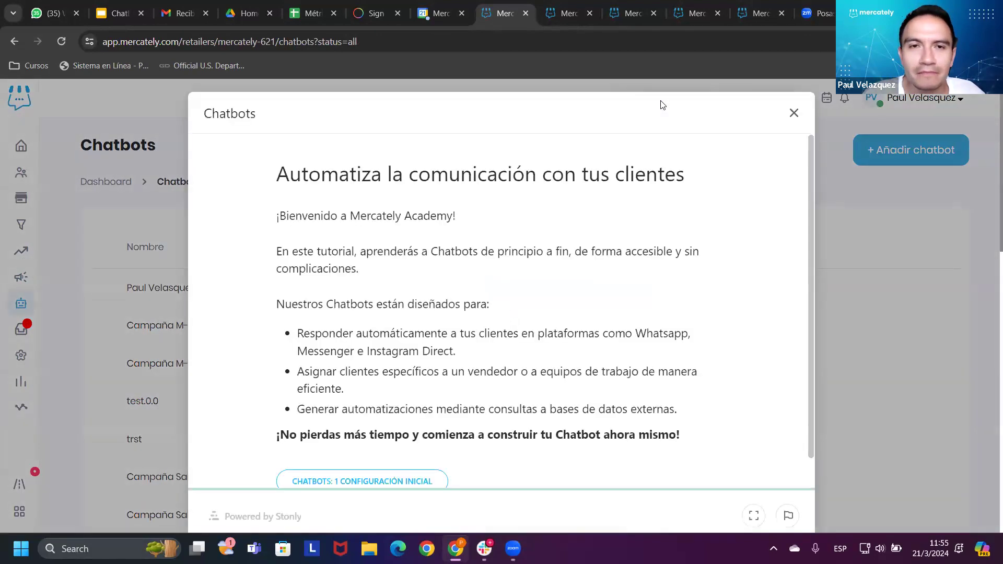
scroll(613, 214, "down", 1)
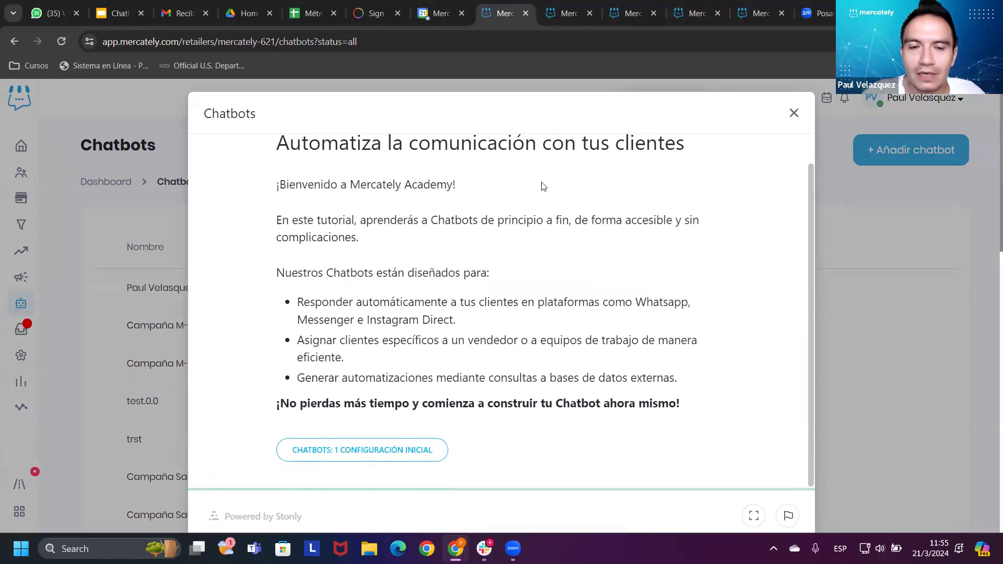
Step: Browse the tutorial's Configuración inicial and Preguntas cerradas video lessons and return to the Chatbots list
left_click(320, 452)
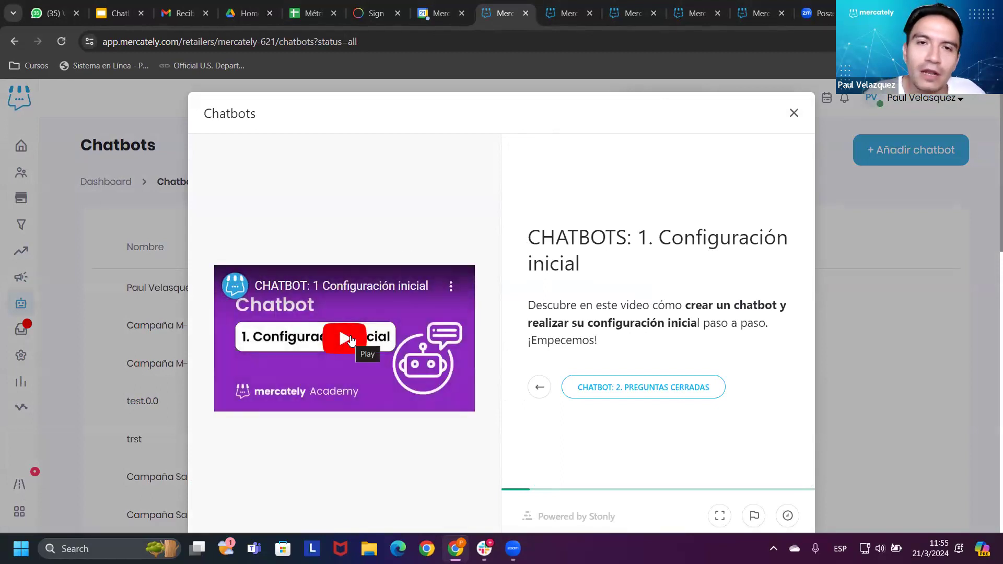
left_click(667, 396)
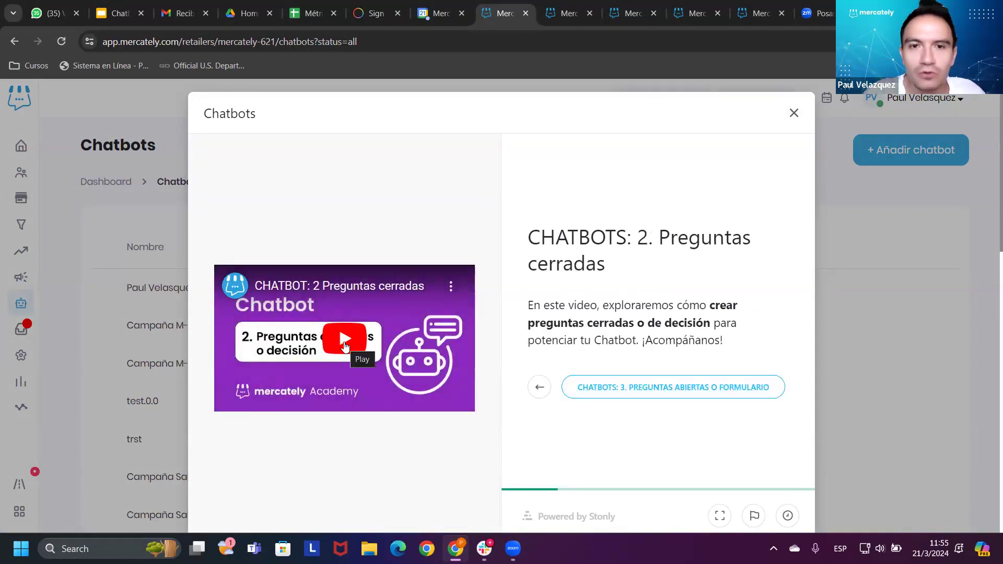
left_click(793, 114)
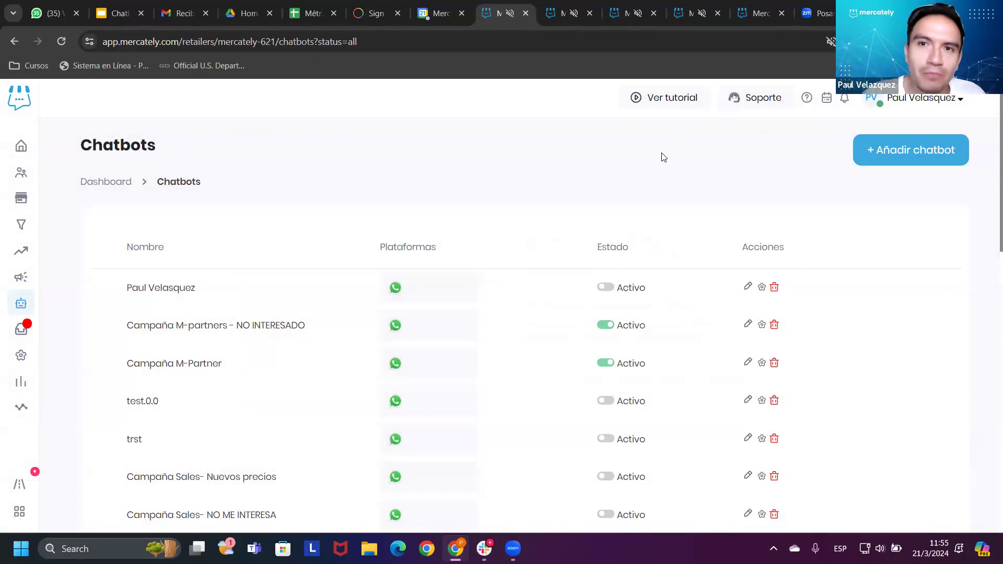
left_click(653, 99)
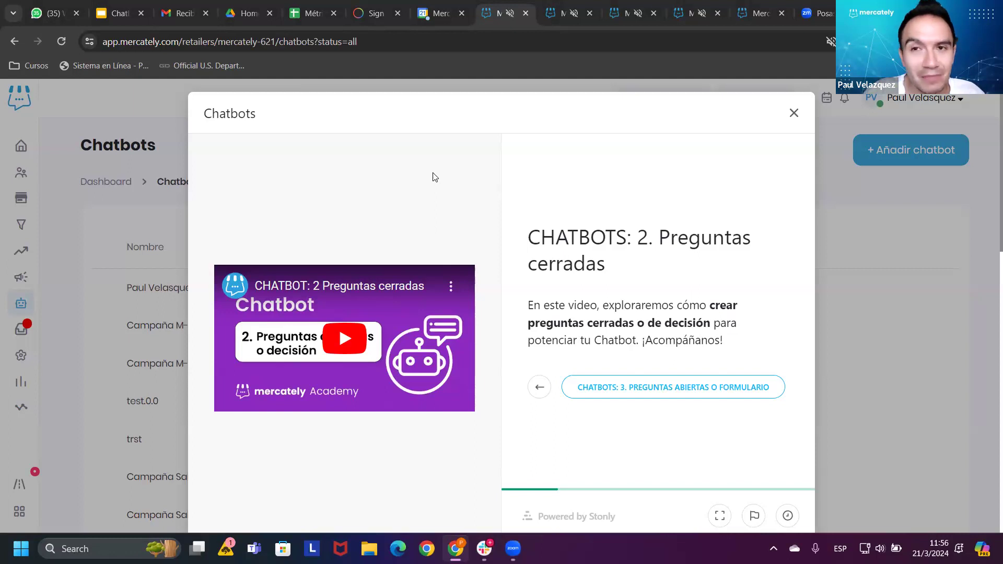
left_click(794, 113)
scroll(355, 302, "down", 3)
scroll(352, 295, "up", 3)
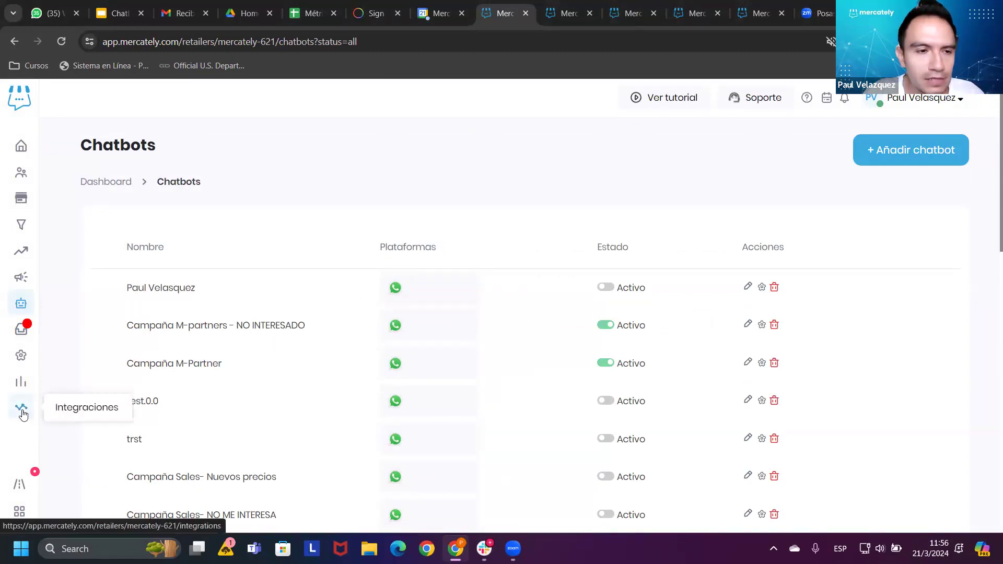
Step: Open the Reglas de mensajería page in a new browser tab and switch to it
mouse_move(22, 357)
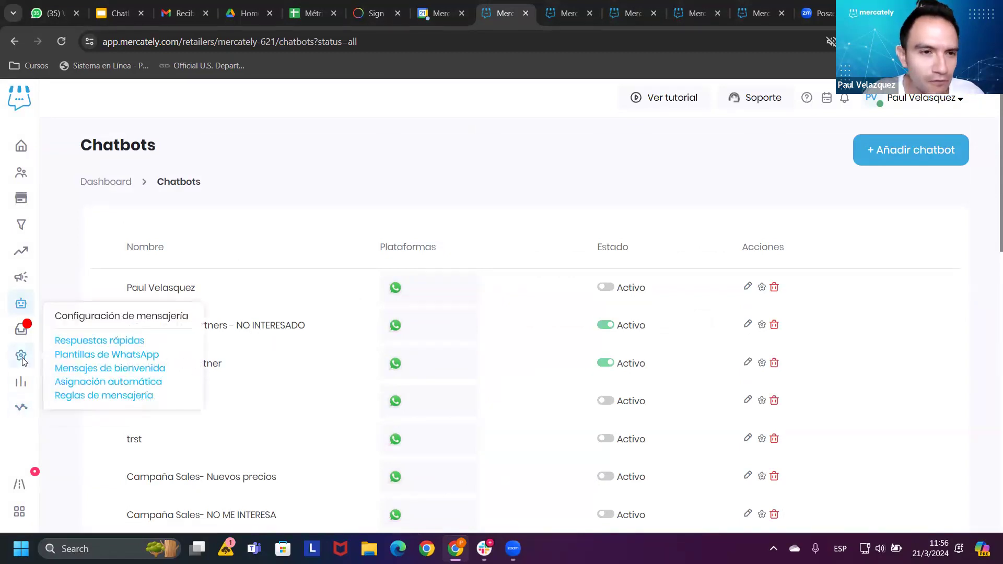
right_click(99, 396)
left_click(174, 246)
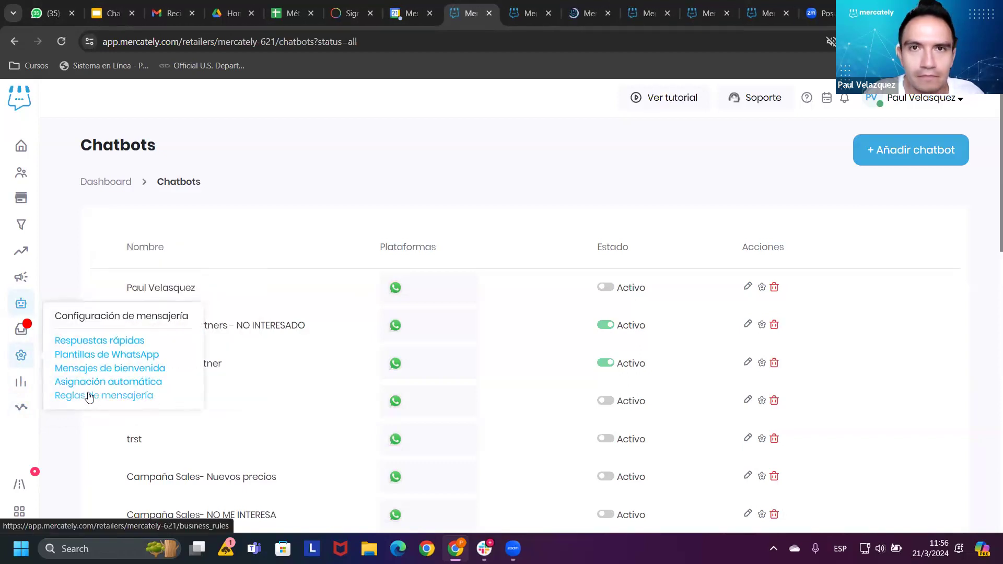
left_click(583, 12)
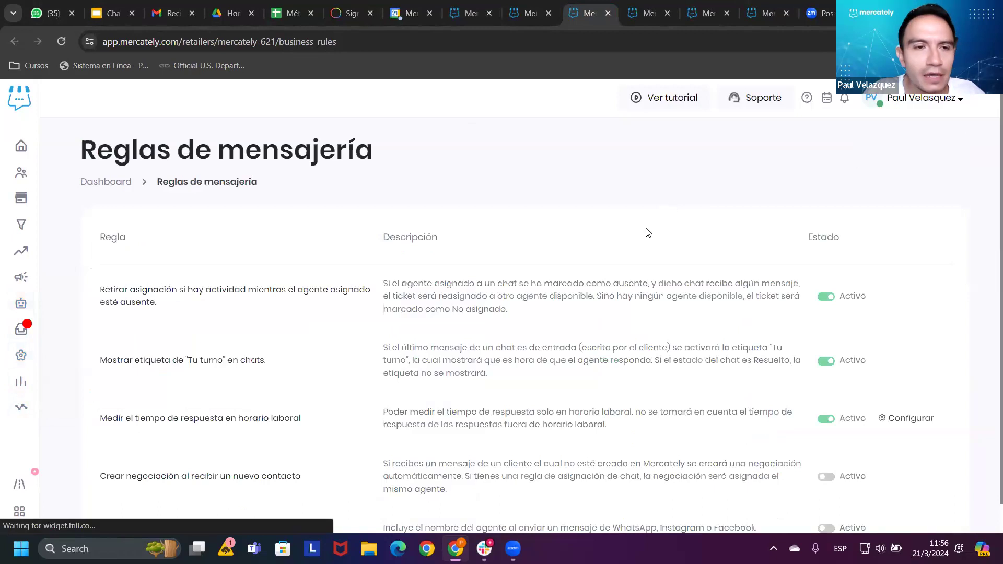
left_click(794, 113)
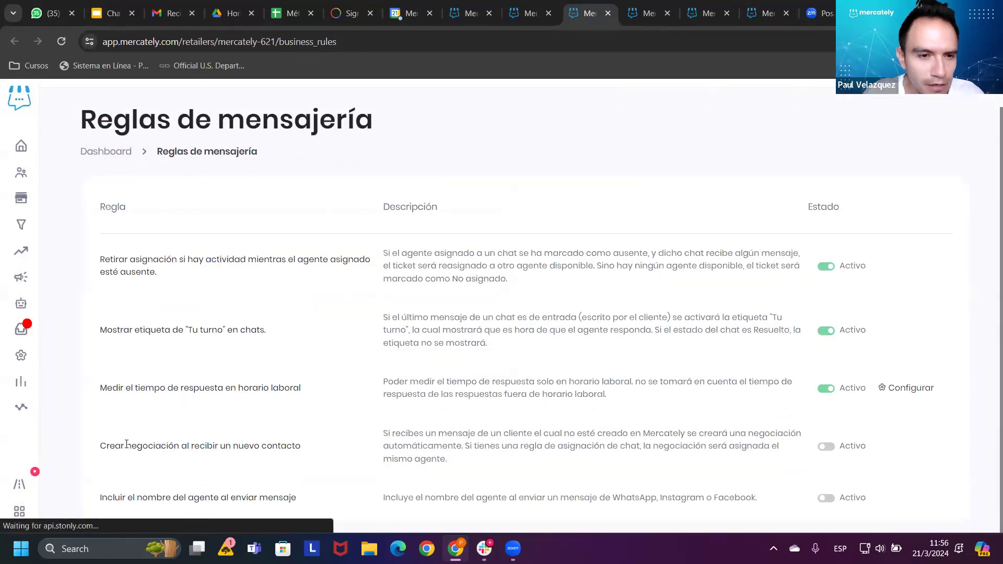
Step: Highlight the rule for measuring response time in working hours and view its Horario laboral configuration without changing it
left_click_drag(107, 388, 307, 369)
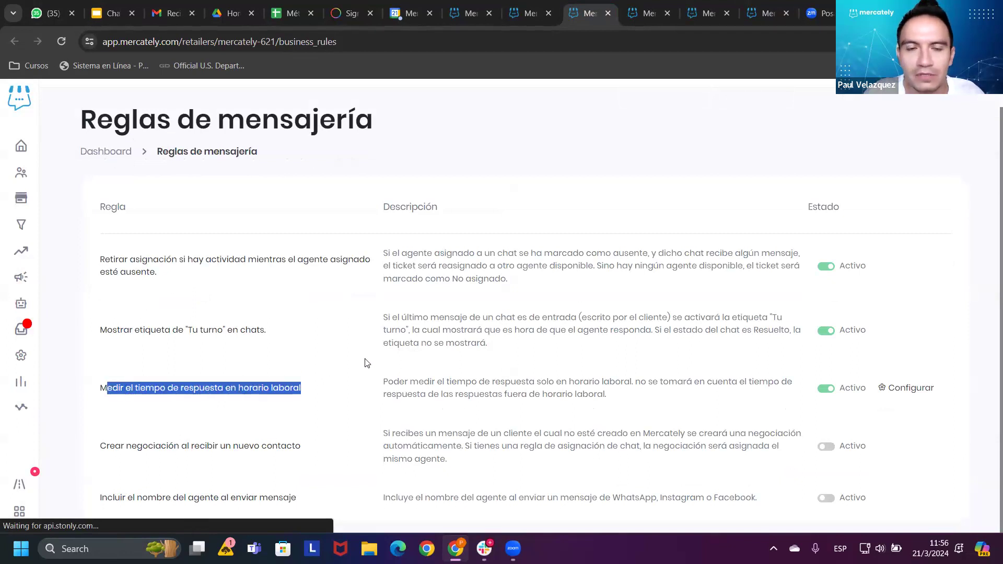
left_click(910, 388)
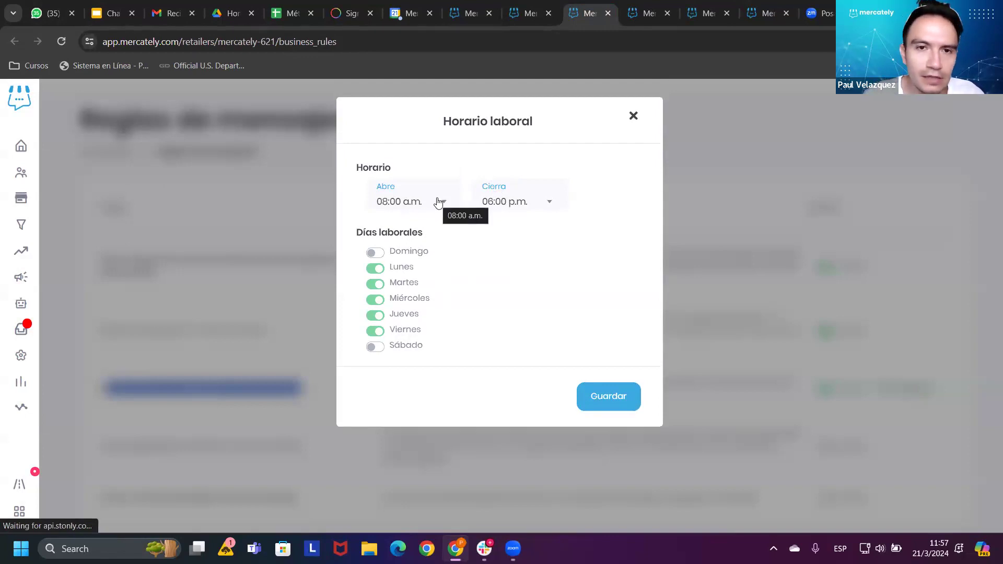
left_click(633, 116)
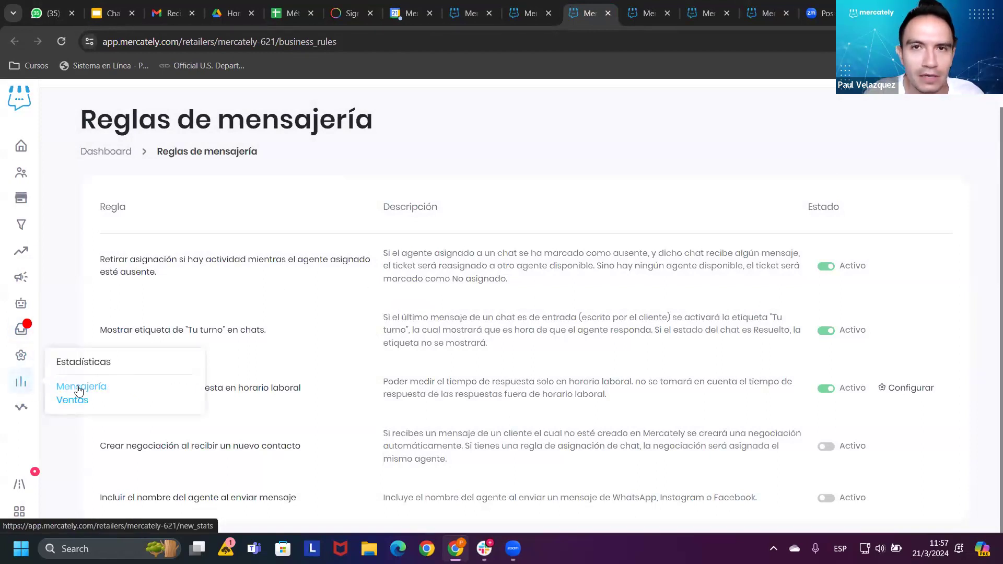
Step: Open the messaging statistics and check the message totals per platform for 21/02/2024 to 21/03/2024
left_click(78, 389)
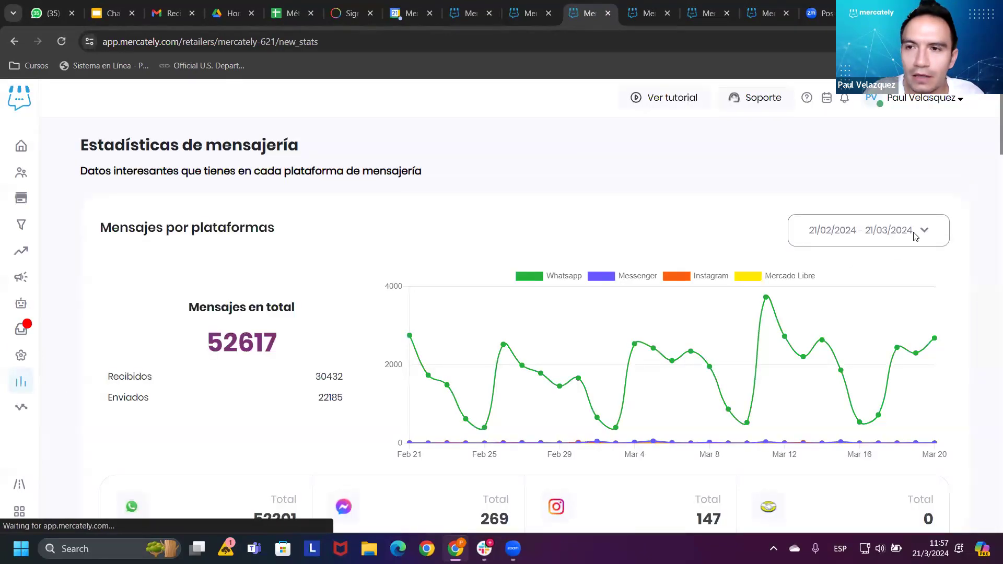
left_click(916, 236)
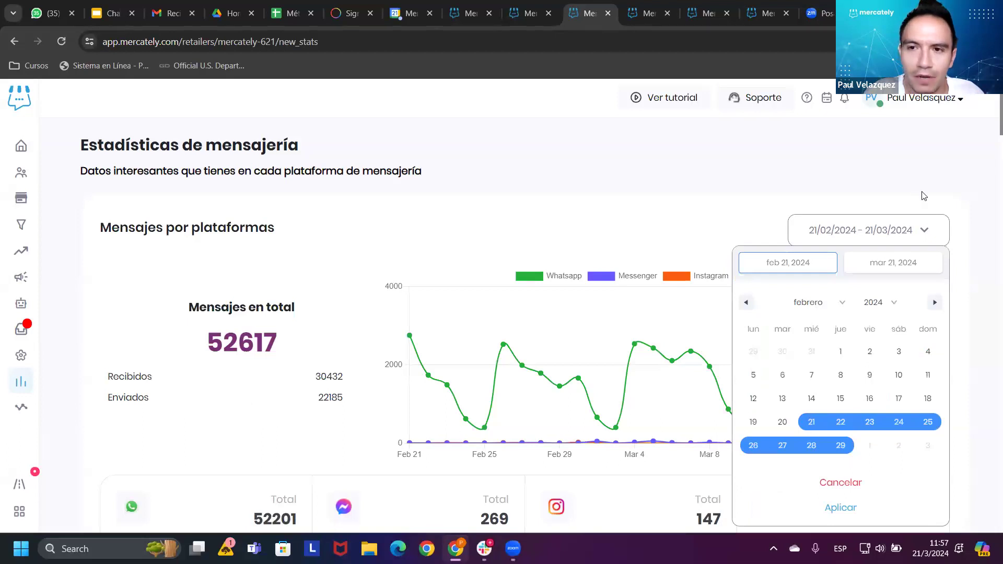
left_click(841, 507)
scroll(943, 322, "down", 6)
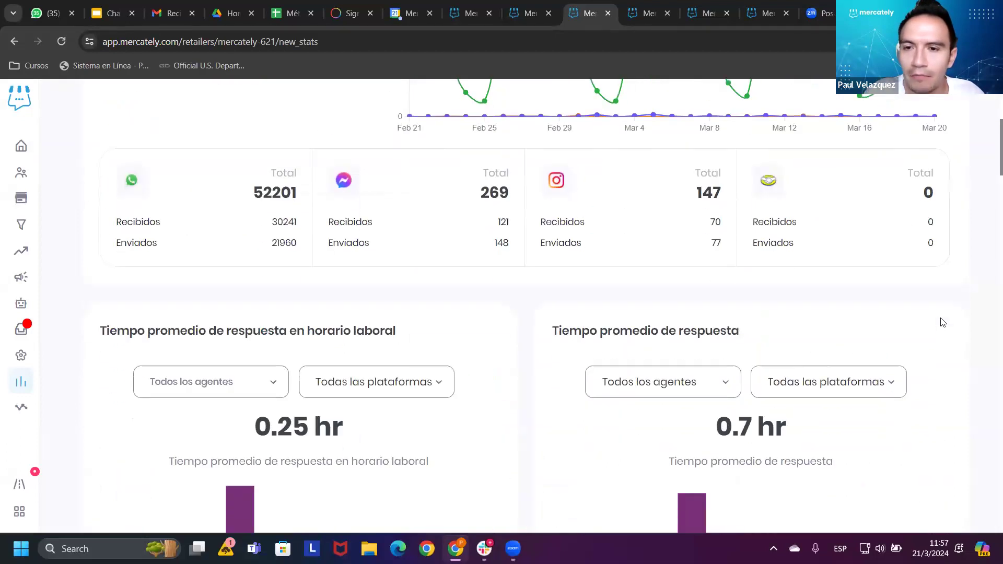
Step: Compare the average response time during working hours with the overall average response time, highlighting the overall chart's title
scroll(943, 322, "down", 3)
left_click_drag(306, 205, 425, 226)
left_click(555, 198)
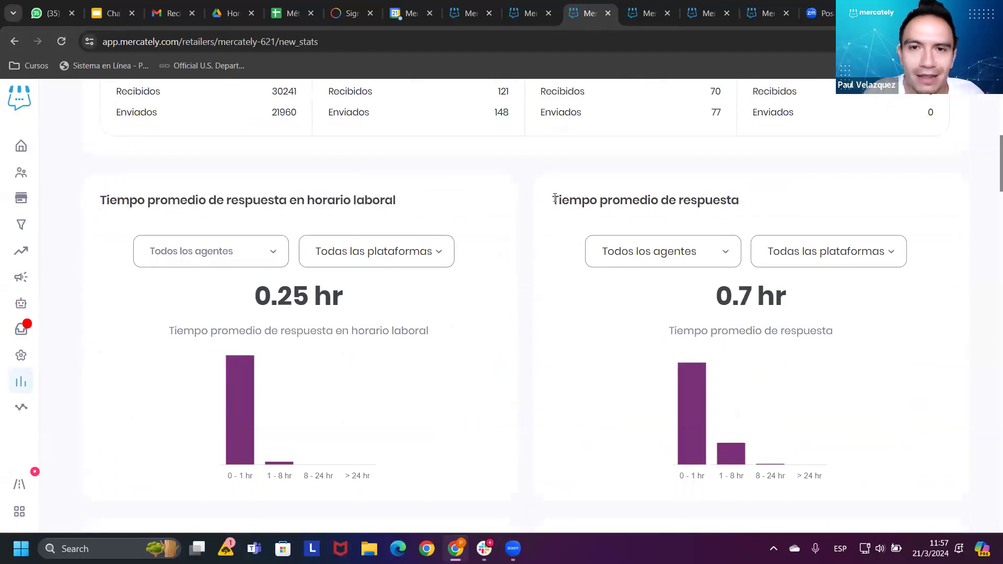
left_click_drag(555, 198, 828, 202)
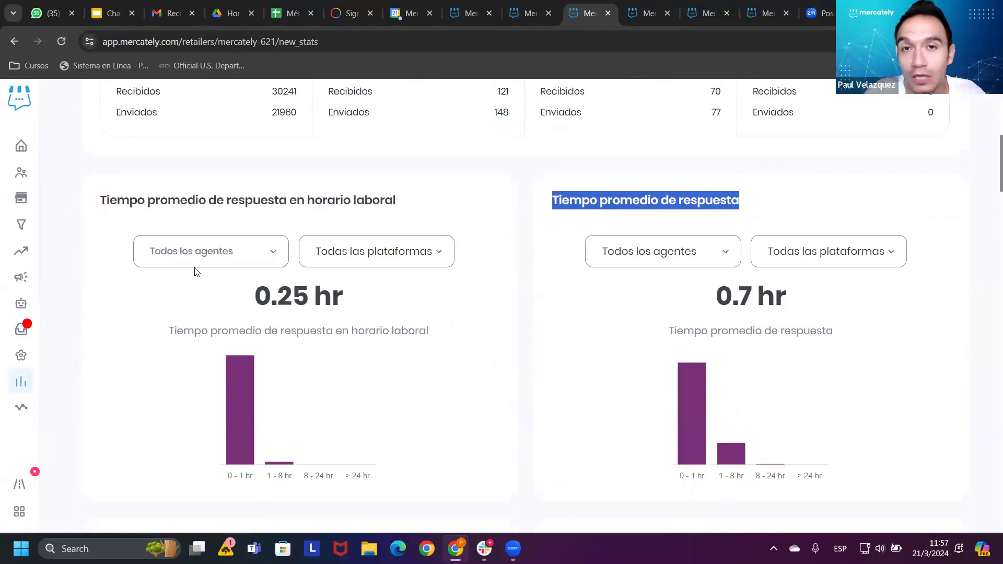
Step: Filter the working-hours response time chart by individual agents on WhatsApp and highlight the chart's title
left_click(225, 259)
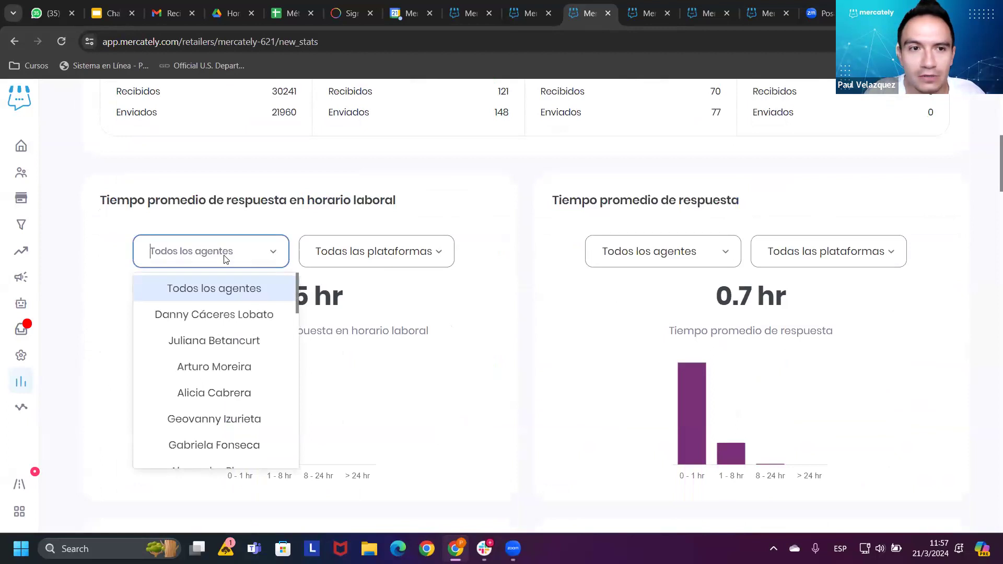
left_click(228, 392)
left_click(384, 259)
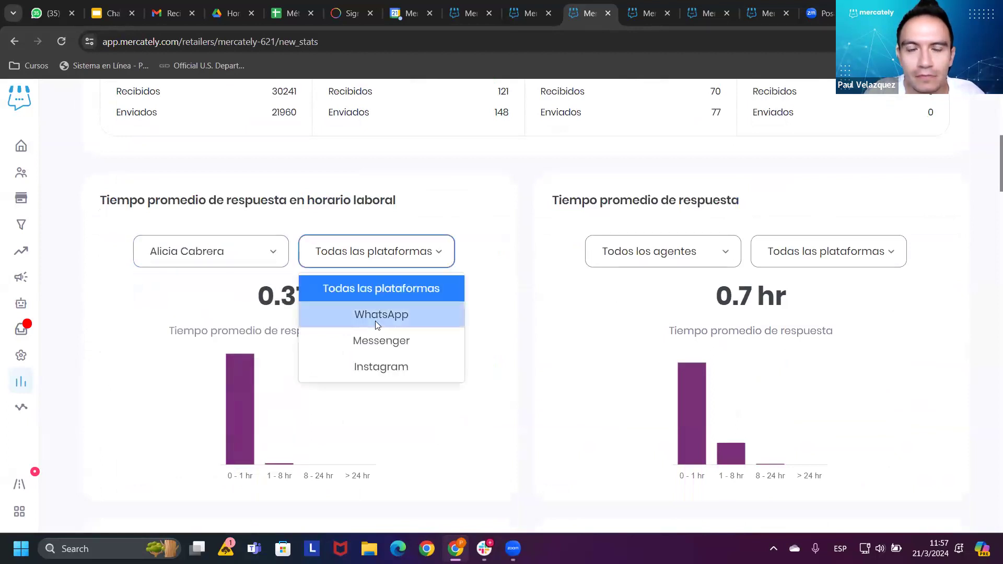
left_click(375, 315)
left_click(339, 254)
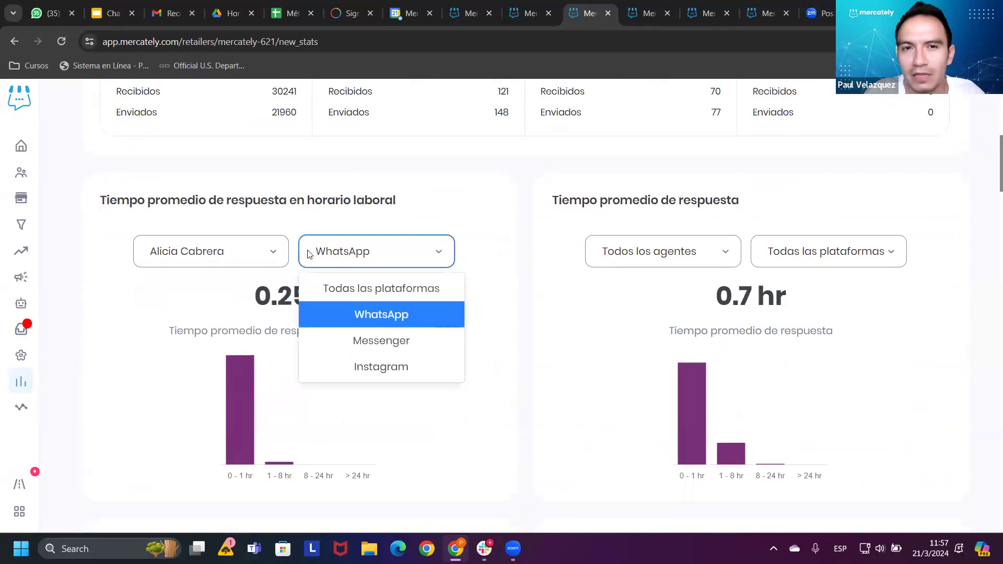
left_click(237, 255)
left_click(242, 337)
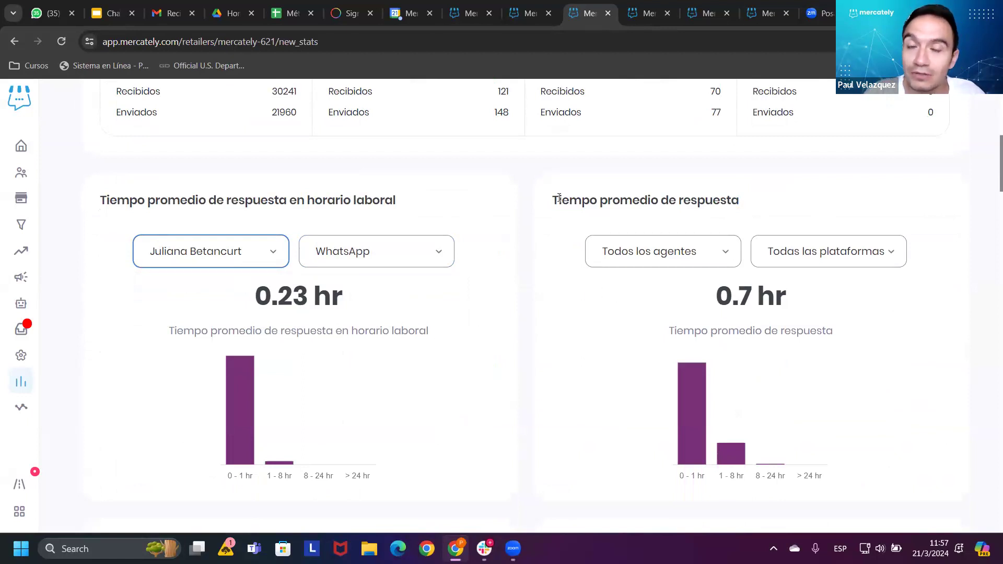
left_click_drag(408, 203, 193, 194)
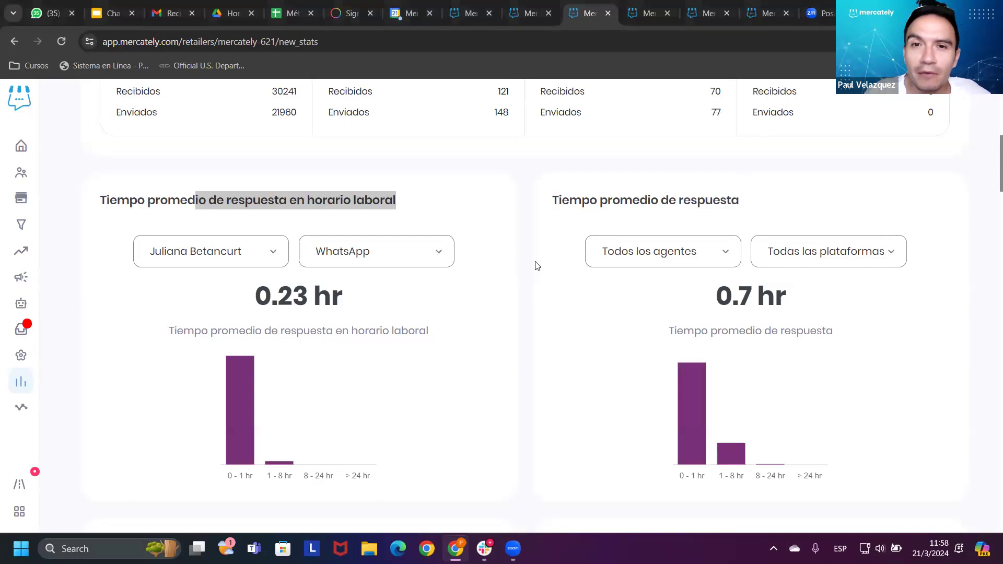
scroll(533, 269, "up", 9)
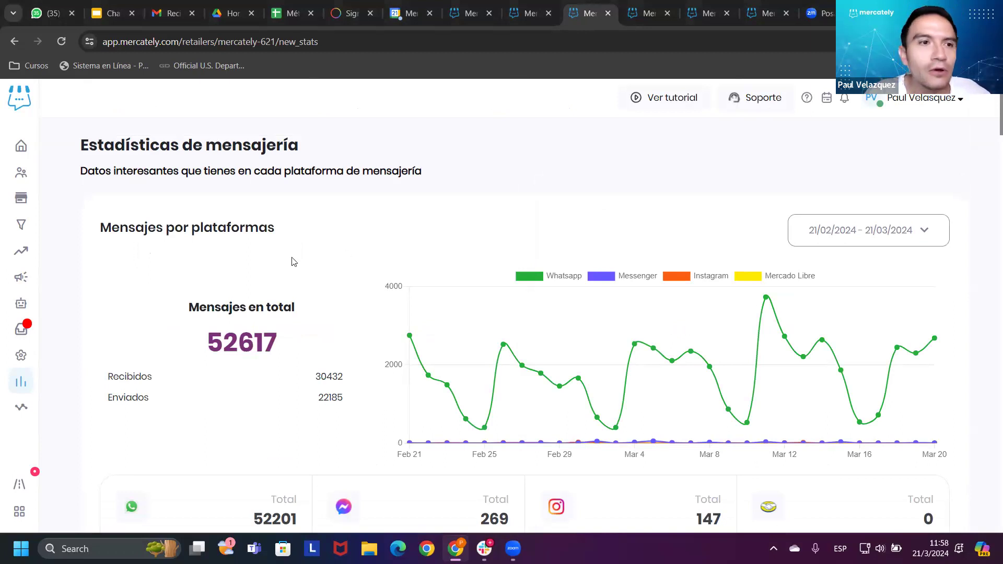
Step: Start a new campaign from the Campañas page, entering a campaign name and the send date 2024/03/22 11:59
mouse_move(28, 183)
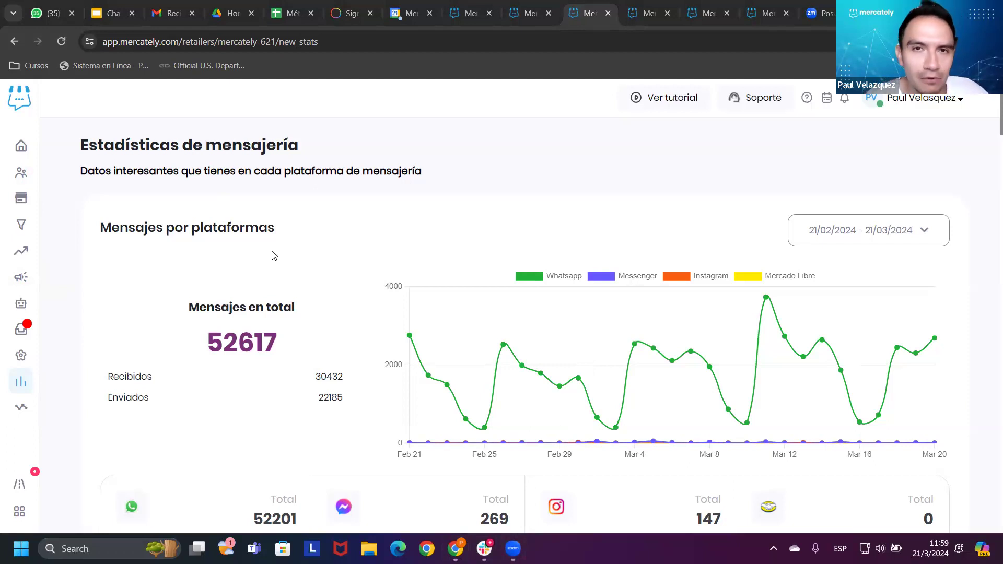
left_click(21, 281)
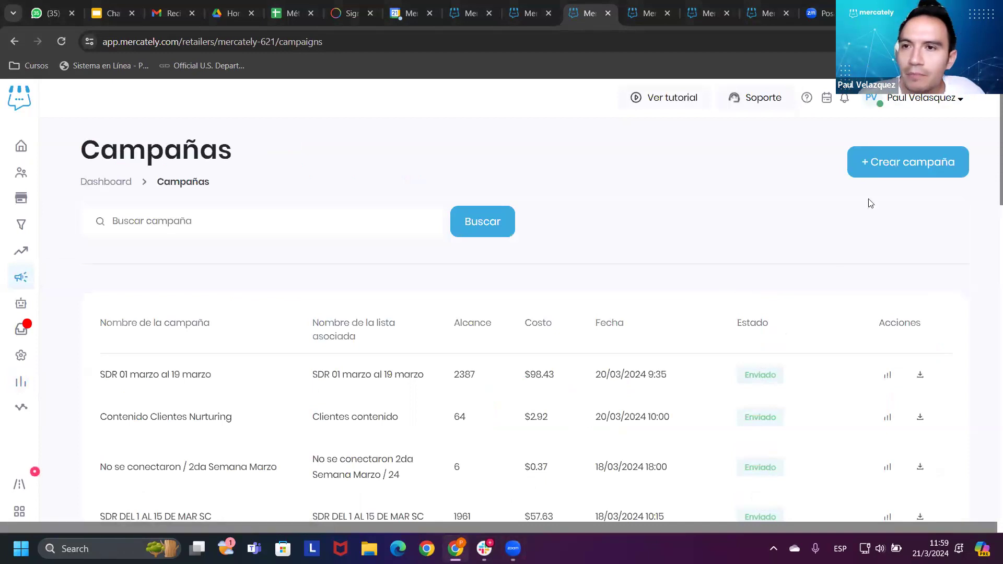
left_click(892, 167)
left_click(533, 231)
left_click(479, 265)
left_click(423, 286)
left_click(465, 399)
left_click(504, 485)
Step: Assign the GRUPO DE CLIENTES customer list to the campaign and continue to template selection
left_click(484, 352)
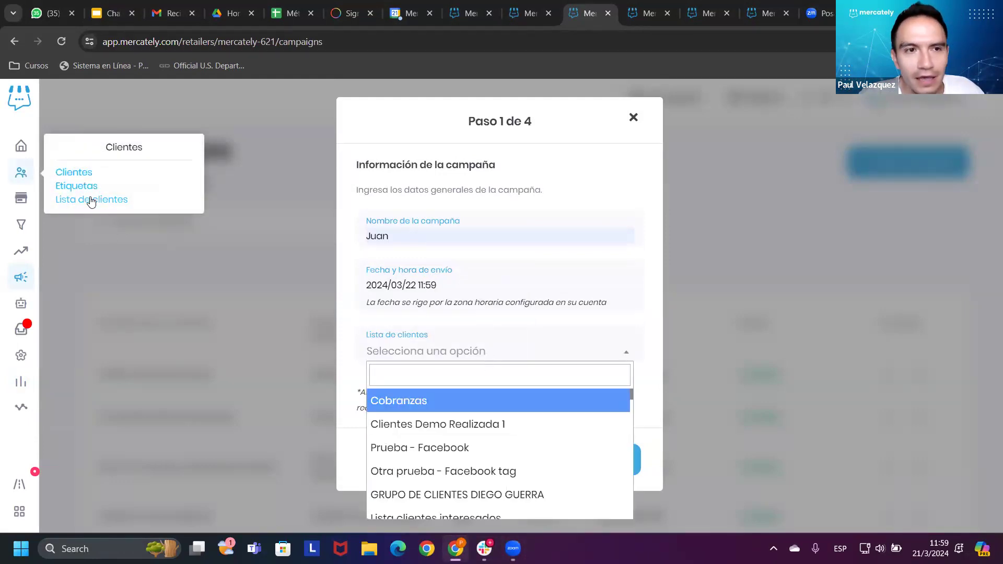
left_click(533, 496)
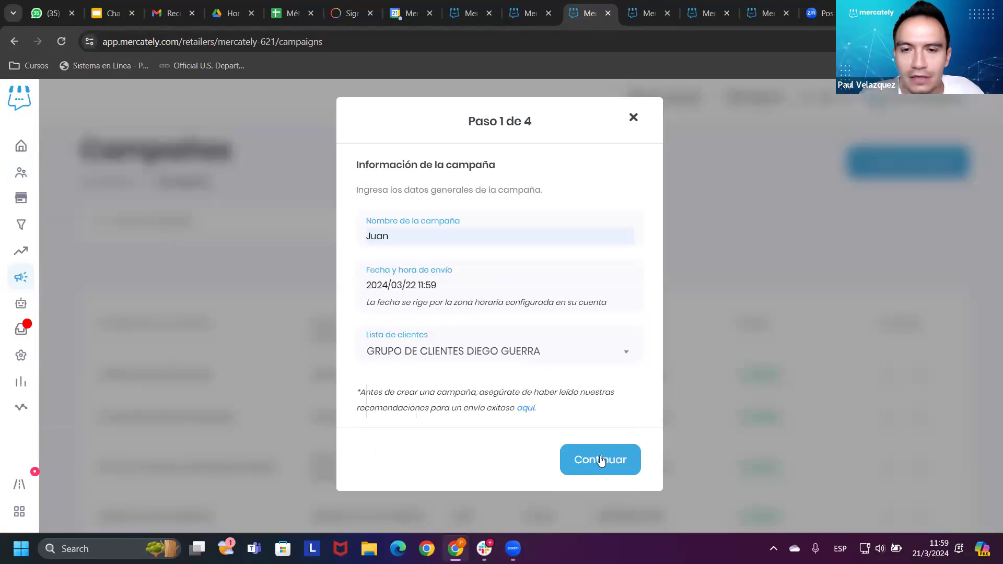
left_click(601, 461)
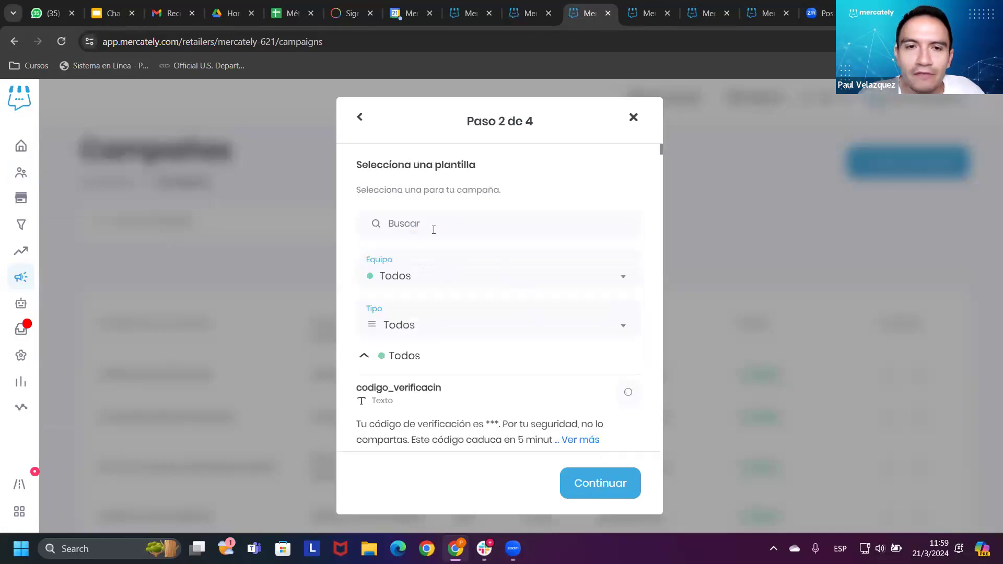
Step: Read the full texts of the codigo_verificacin and orden_cancelada_99 templates and select orden_cancelada_99 for the campaign
scroll(424, 249, "down", 2)
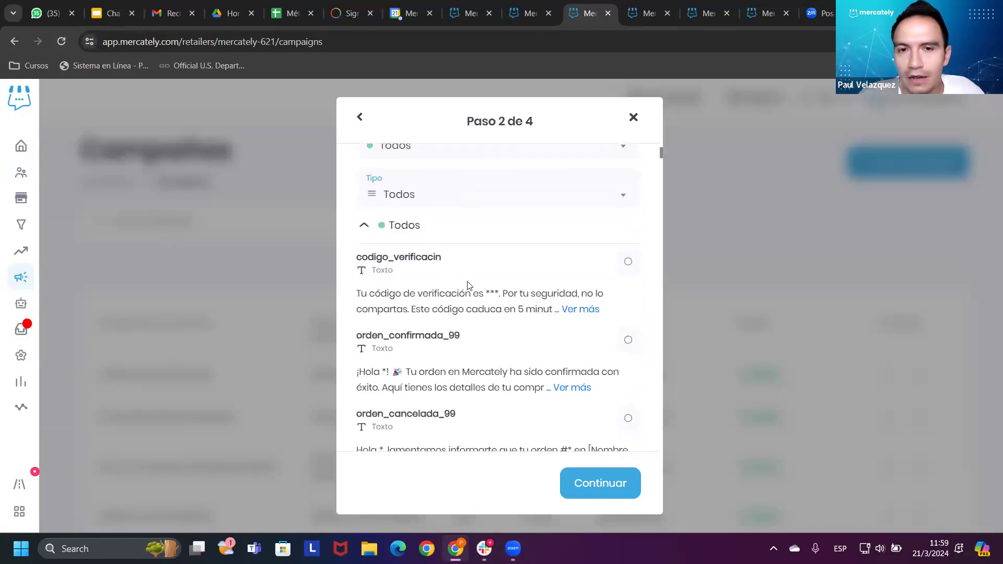
left_click(581, 310)
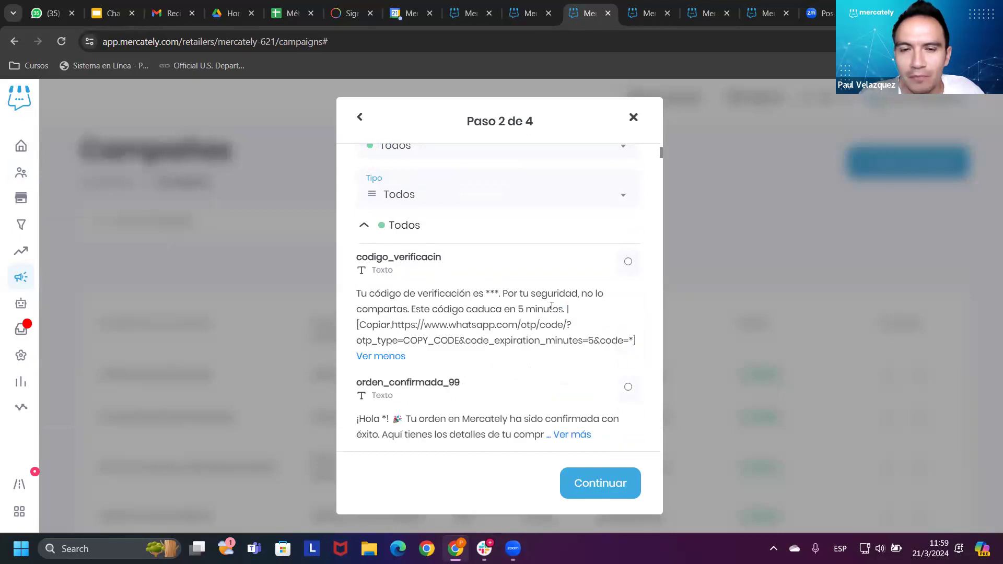
scroll(558, 312, "down", 3)
left_click(589, 316)
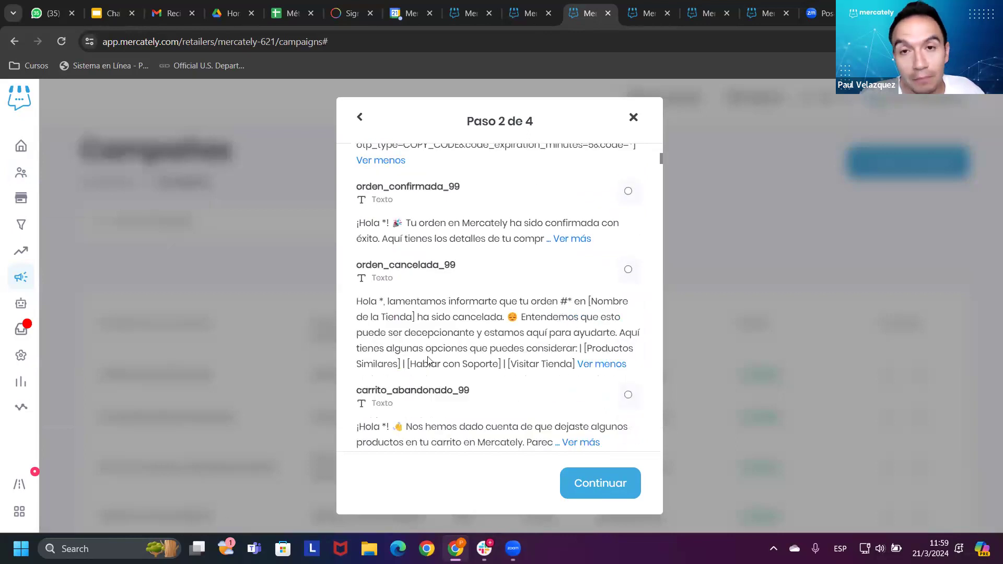
left_click_drag(560, 364, 377, 364)
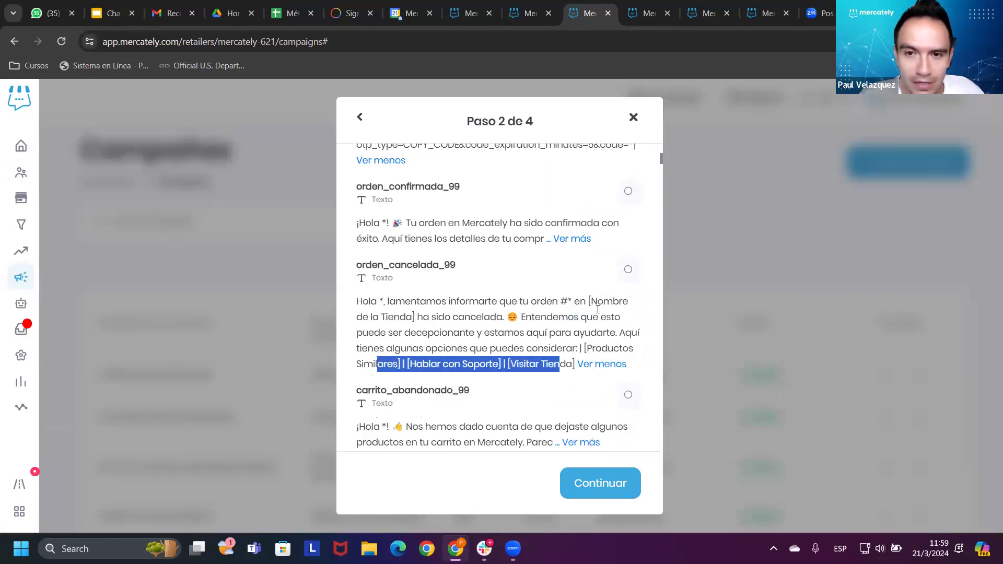
left_click(628, 270)
left_click(608, 480)
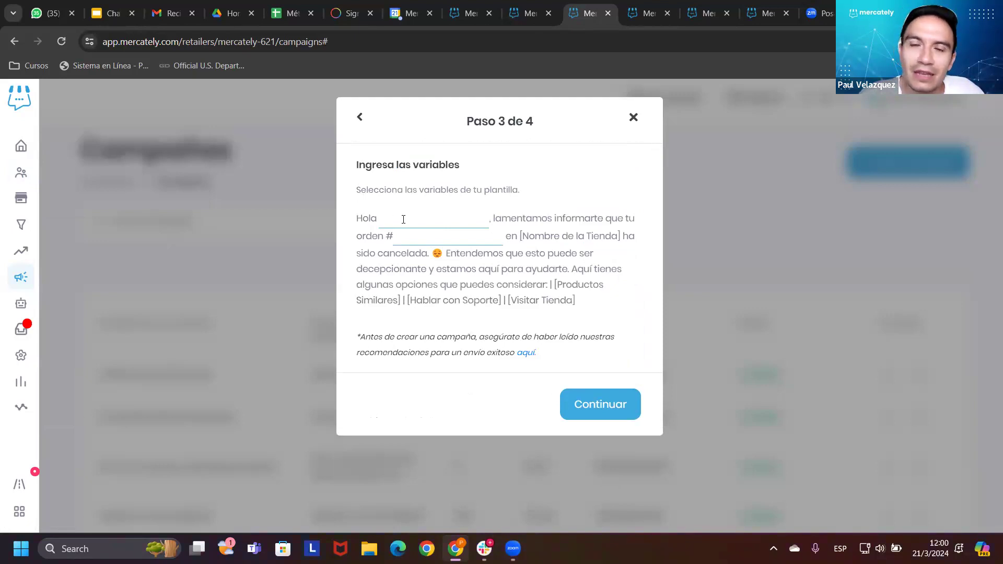
Step: Fill the template's two variables with {{first_name}} and {{last_name}}, and close the campaign wizard without continuing
left_click(430, 220)
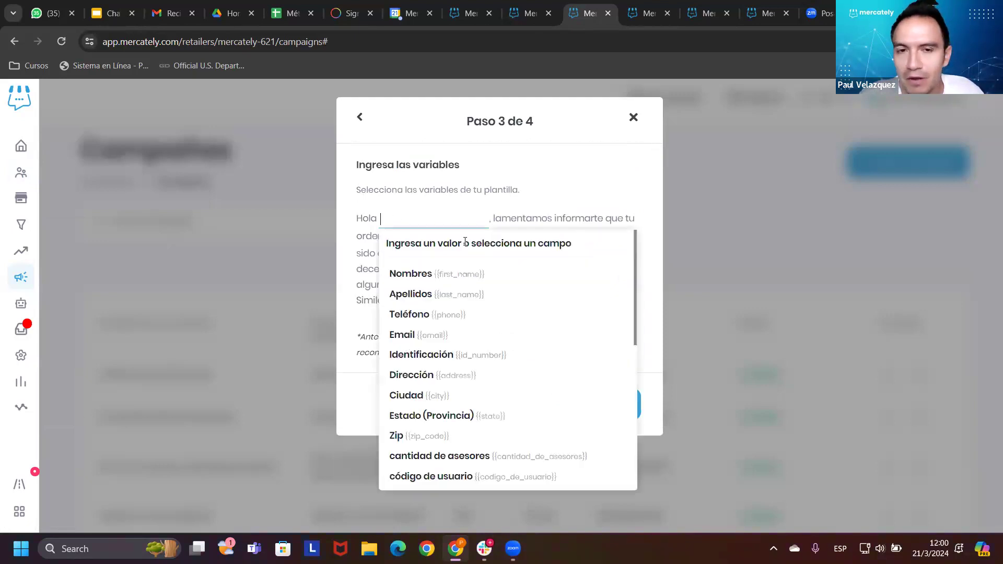
left_click(441, 275)
left_click(474, 238)
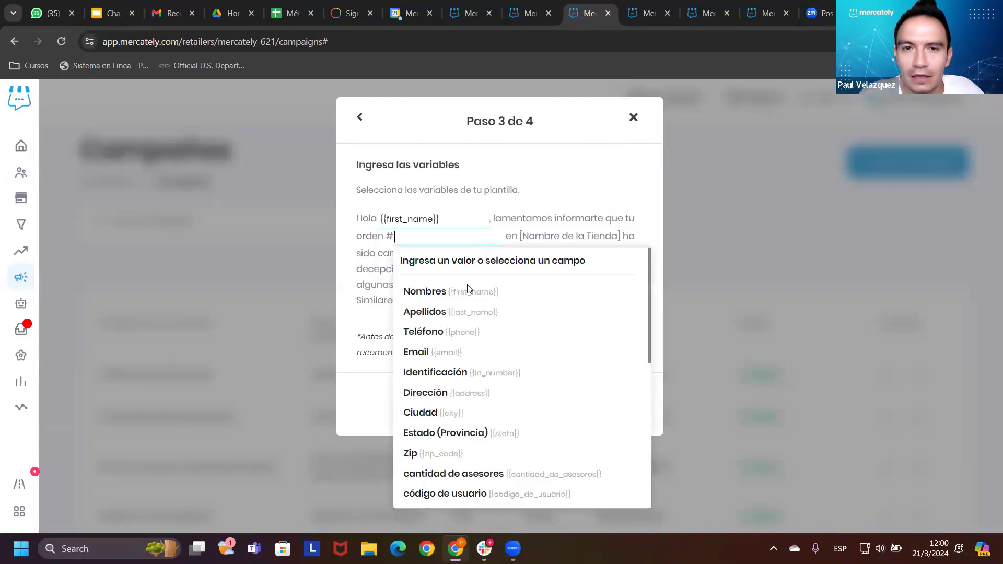
left_click(460, 312)
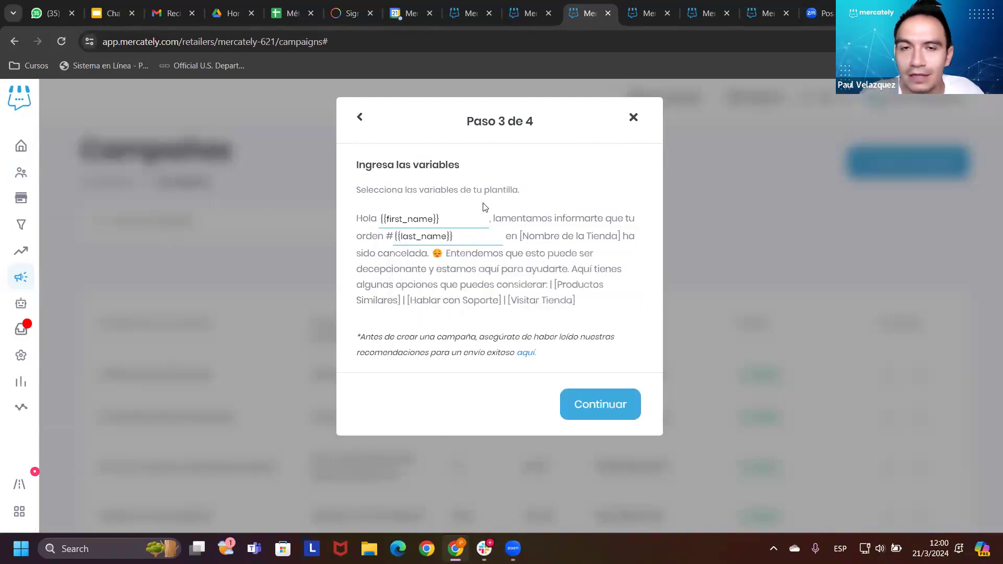
left_click_drag(453, 215, 375, 216)
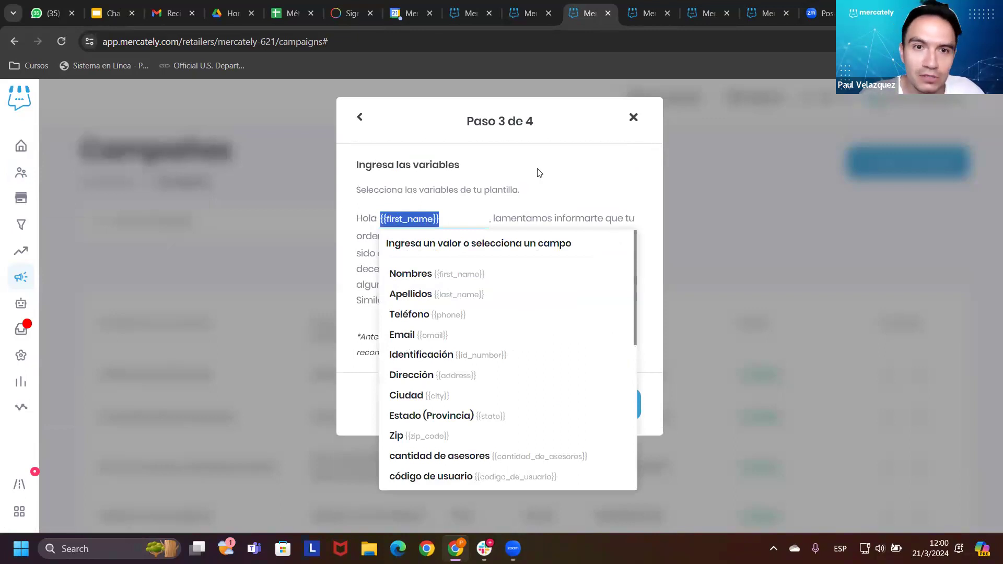
left_click(539, 191)
left_click(473, 237)
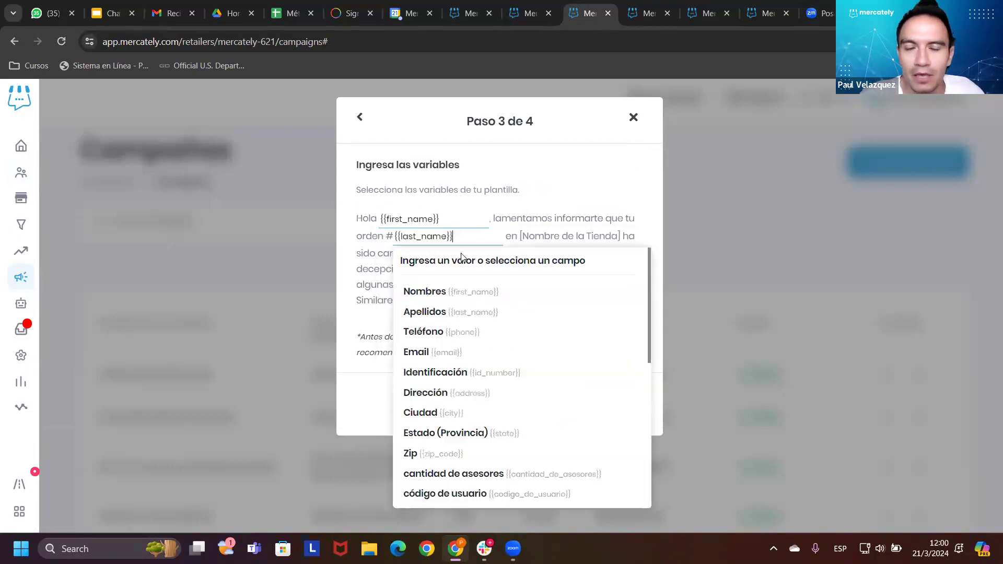
left_click(450, 312)
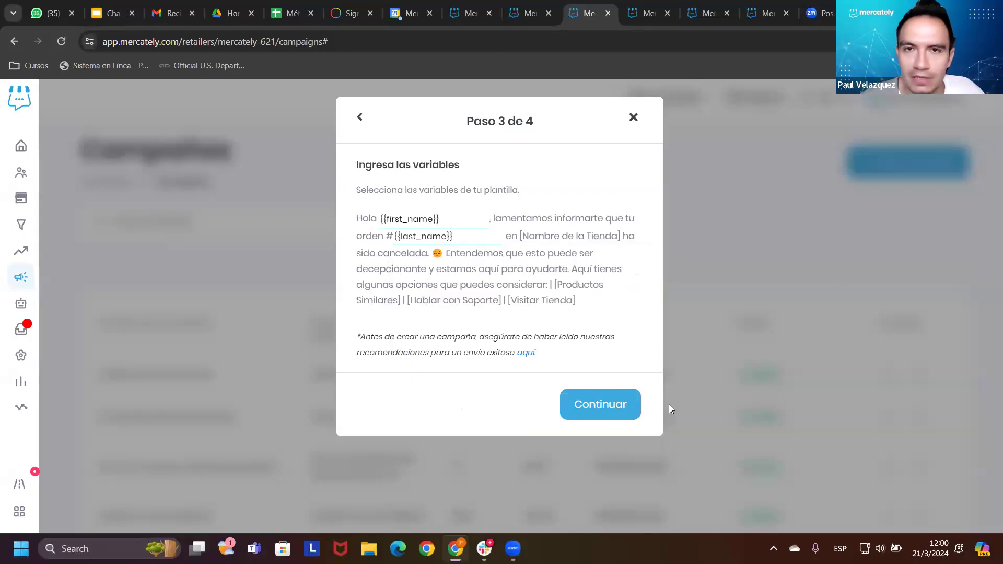
left_click(634, 120)
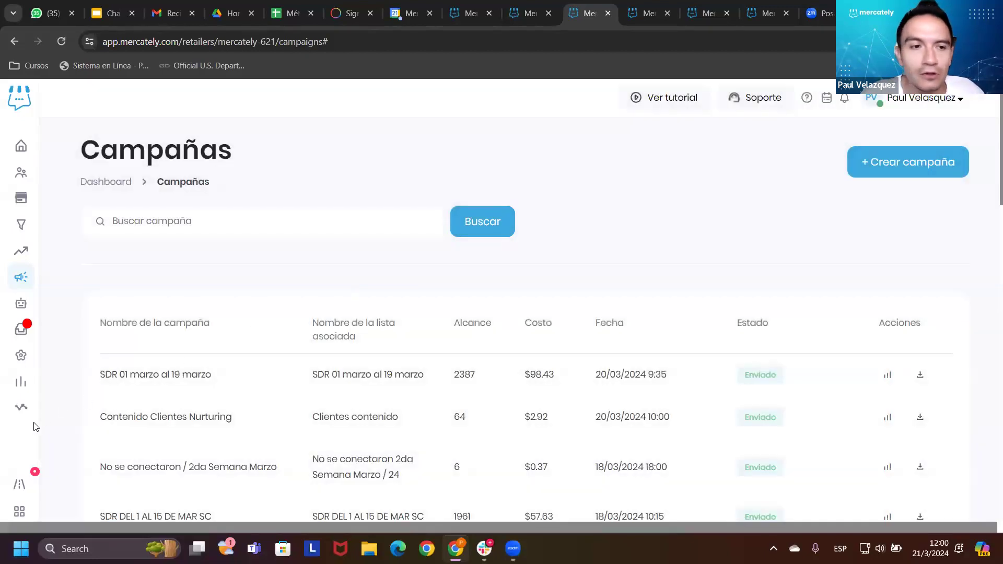
Step: Start a new WhatsApp template and choose Respuestas rápidas as its interactive action
mouse_move(21, 355)
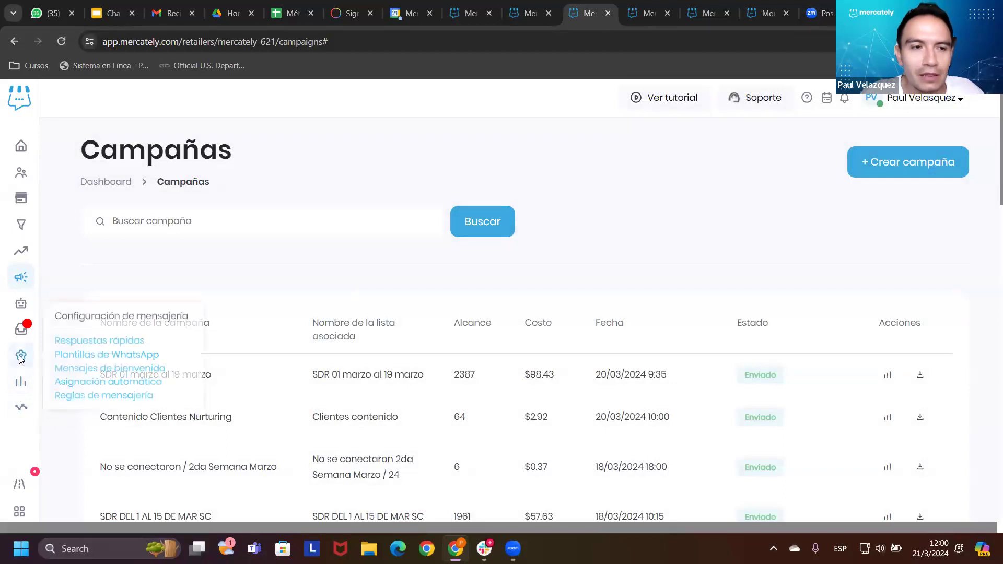
left_click(99, 355)
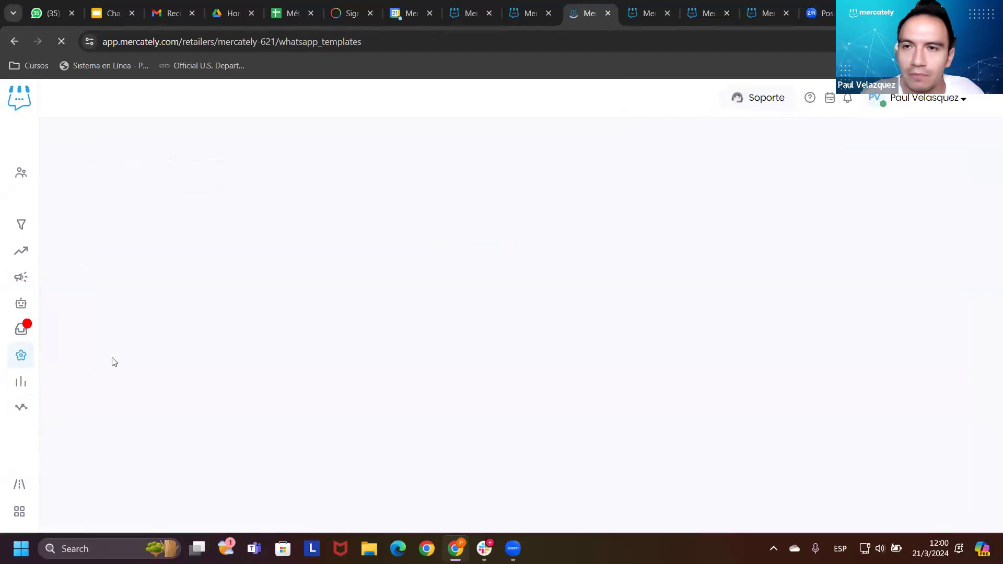
left_click(900, 156)
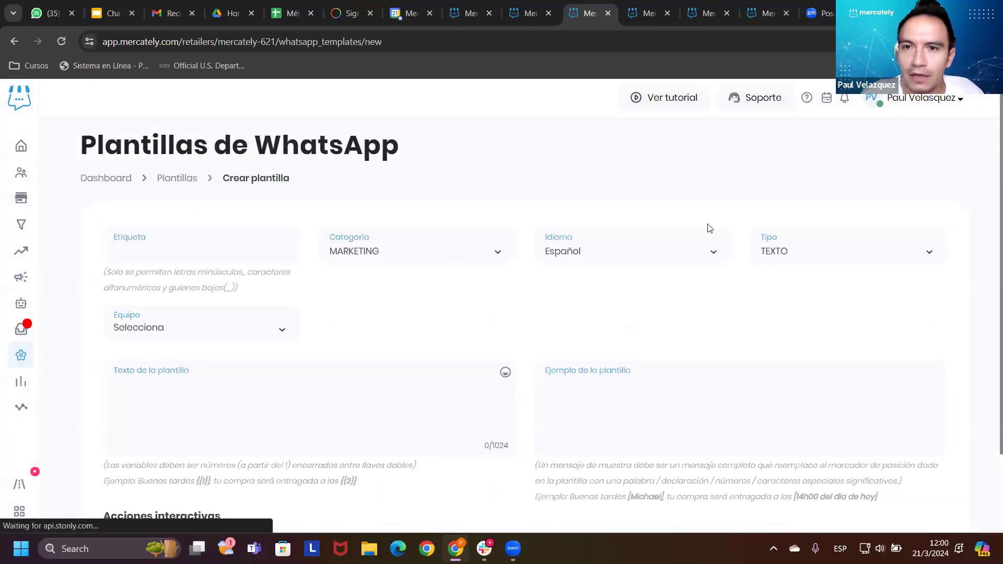
scroll(588, 282, "down", 2)
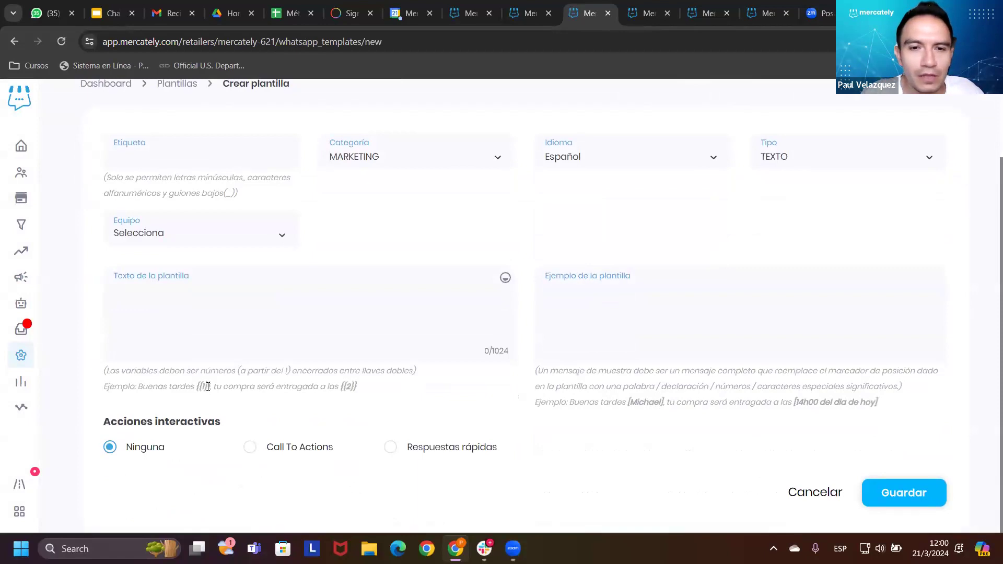
left_click(391, 449)
scroll(219, 414, "down", 2)
Step: Enter the quick replies "requisitos" and "inrofmacipn" in the template, and add a third empty quick reply
left_click(219, 417)
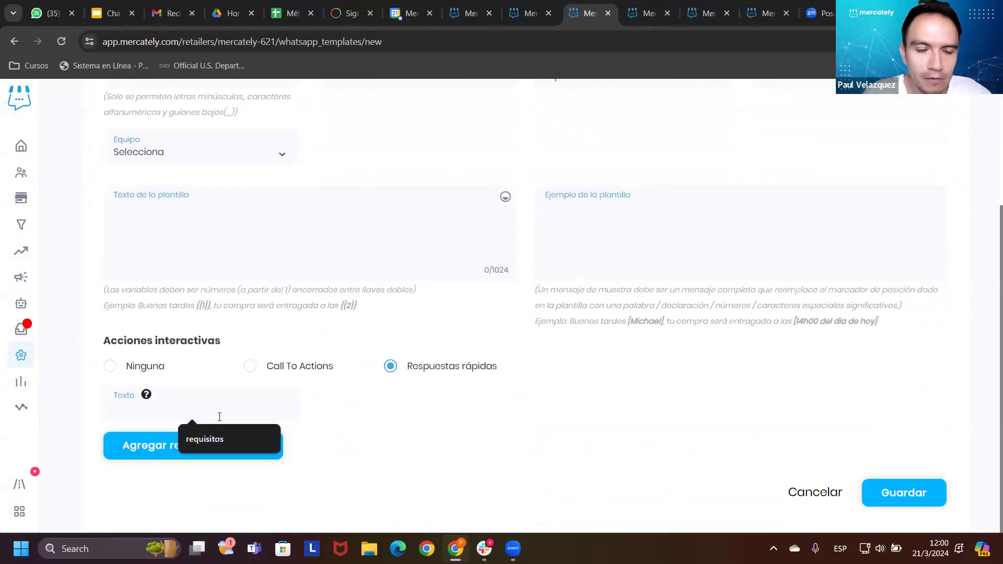
left_click(237, 438)
left_click(203, 447)
left_click(204, 450)
type("INFOM")
key("BackSpace")
key("BackSpace")
key("BackSpace")
key("BackSpace")
key("BackSpace")
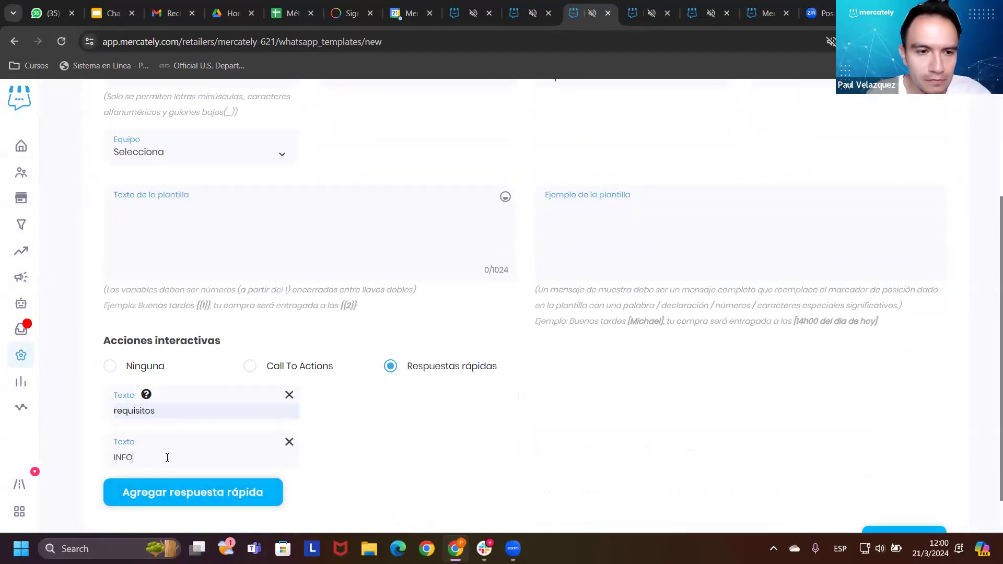
key("Caps_Lock")
type("inrofmacipn")
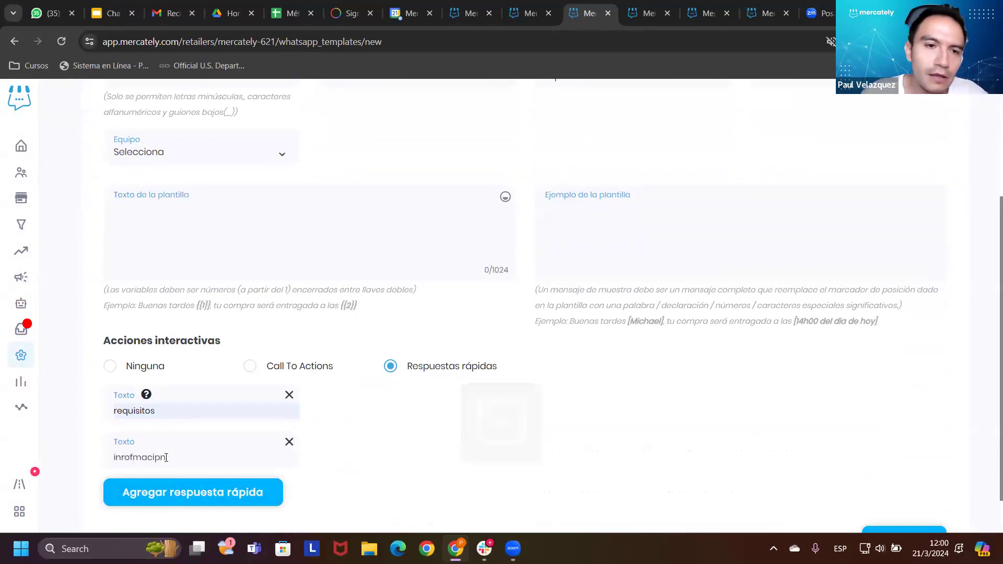
left_click(242, 490)
Step: Copy the example message "Buenas tardes {{1}}, tu compra será entragada a las {{2}}" into the template text
scroll(296, 442, "up", 1)
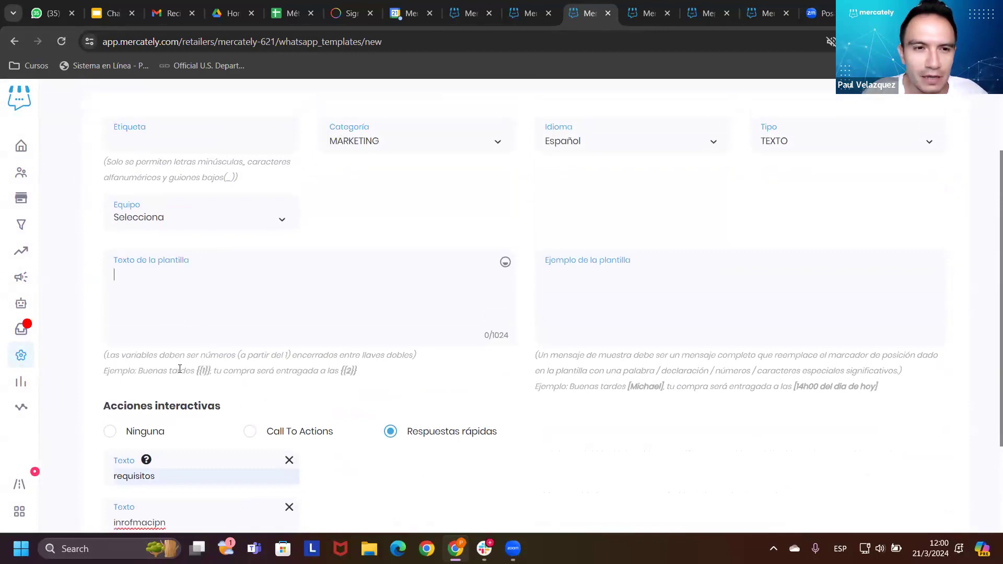
left_click_drag(138, 371, 356, 372)
key("ctrl+c")
left_click(308, 304)
key("ctrl+v")
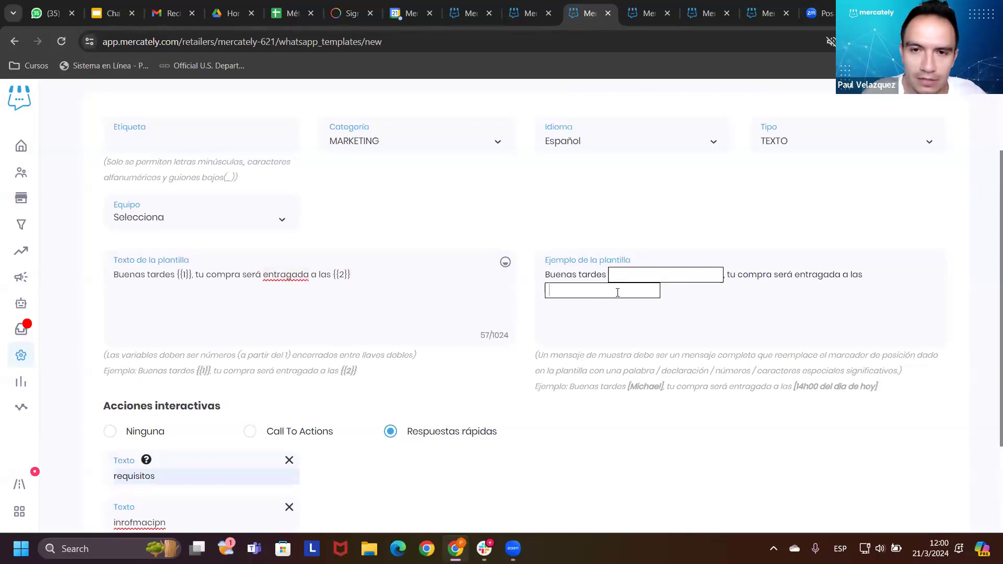
scroll(363, 372, "down", 2)
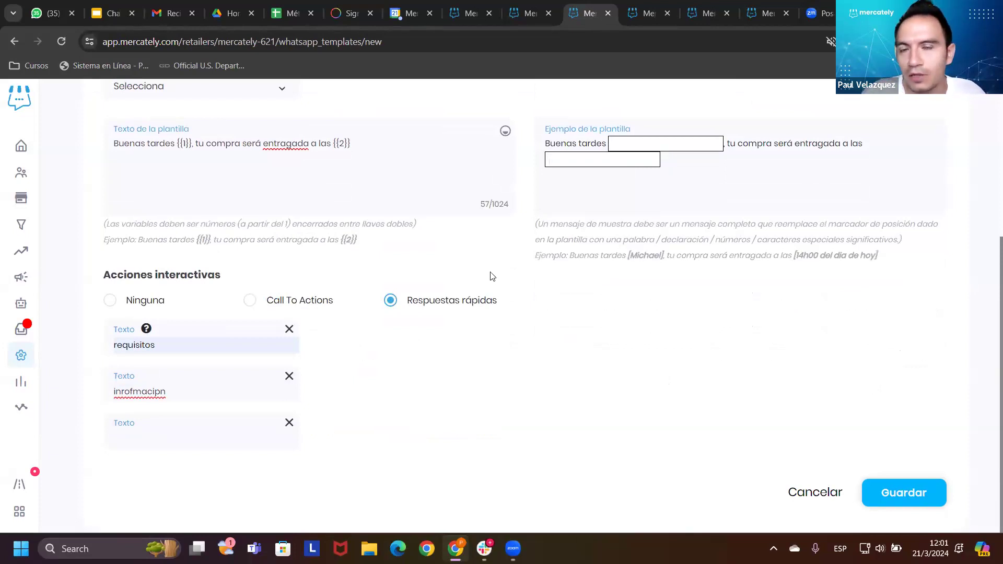
scroll(490, 277, "up", 3)
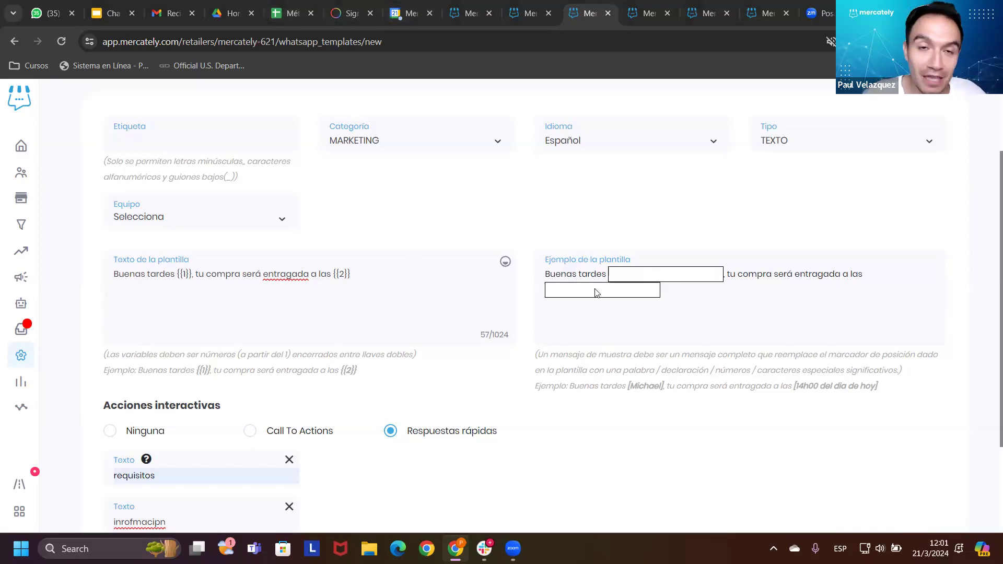
Step: Review the first chatbot's setup in the Chatbots list, including its activation texts and the reactivation option for inactive conversations
key("ctrl+shift+Tab")
key("ctrl+shift+Tab")
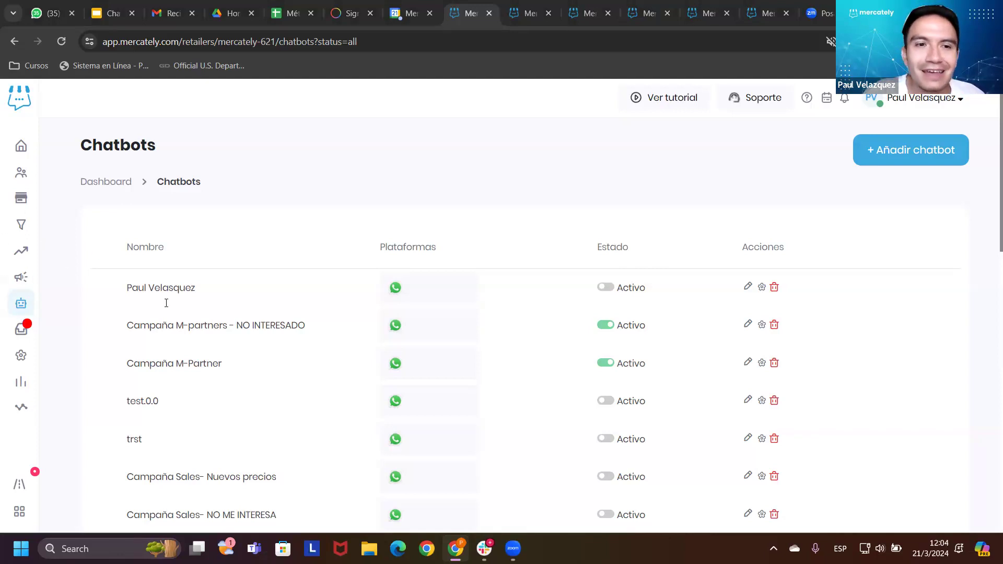
left_click(748, 287)
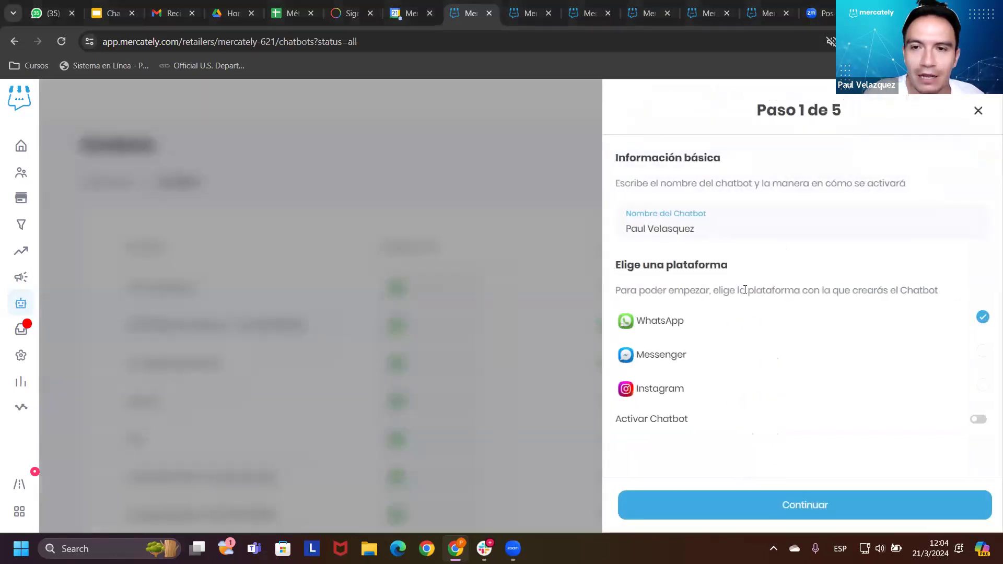
left_click(913, 505)
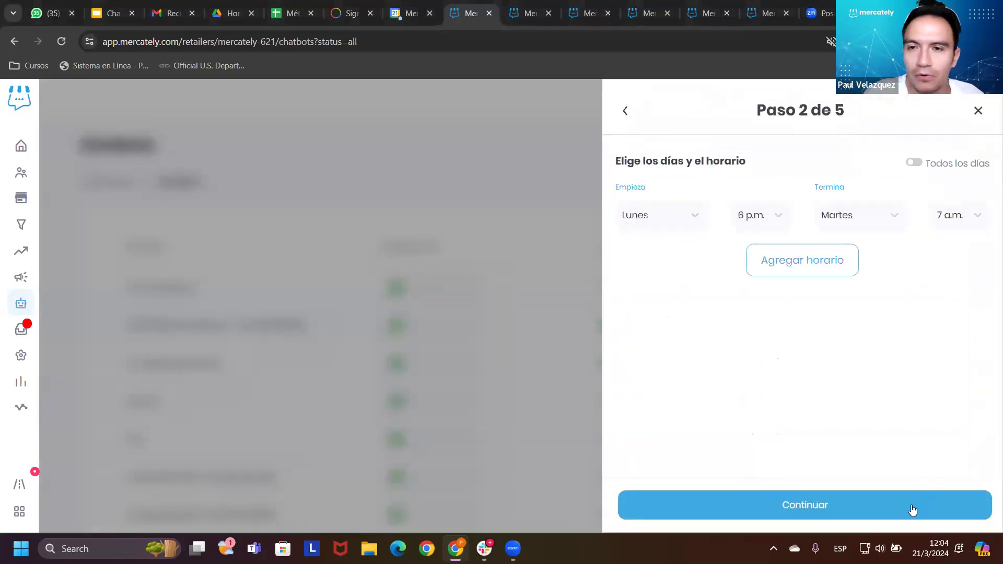
left_click(913, 505)
left_click(913, 510)
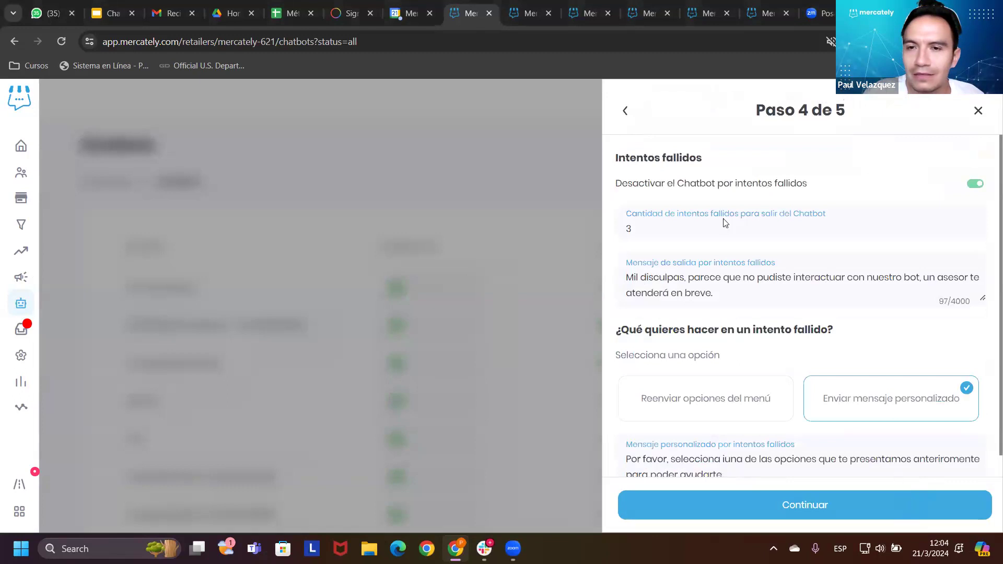
left_click(624, 113)
scroll(828, 283, "down", 1)
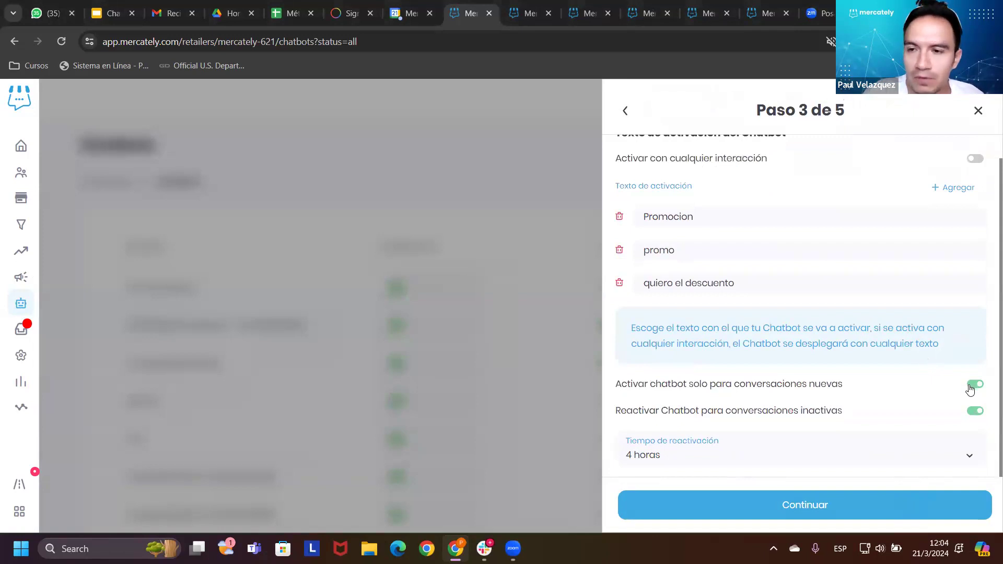
left_click_drag(843, 413, 703, 413)
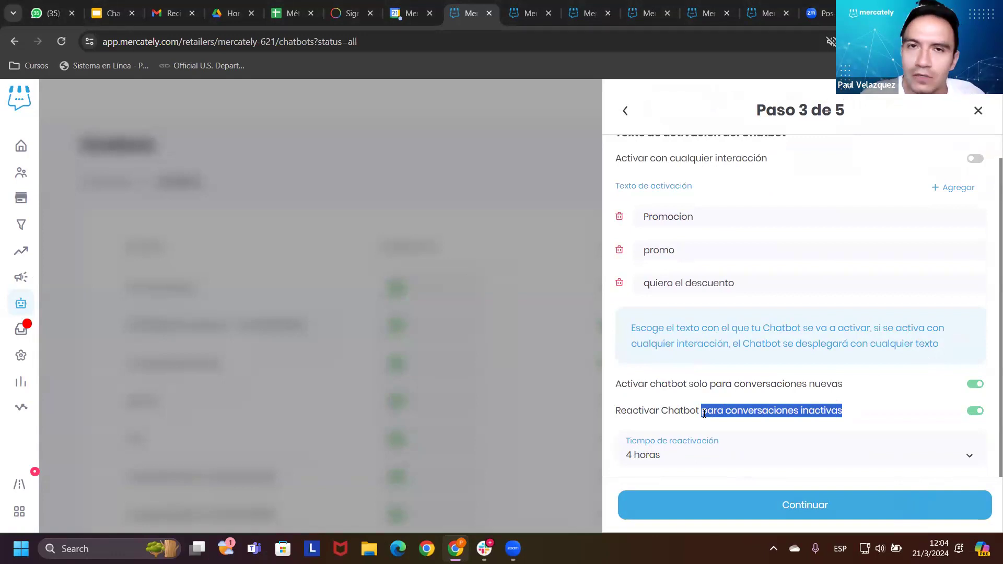
left_click(841, 386)
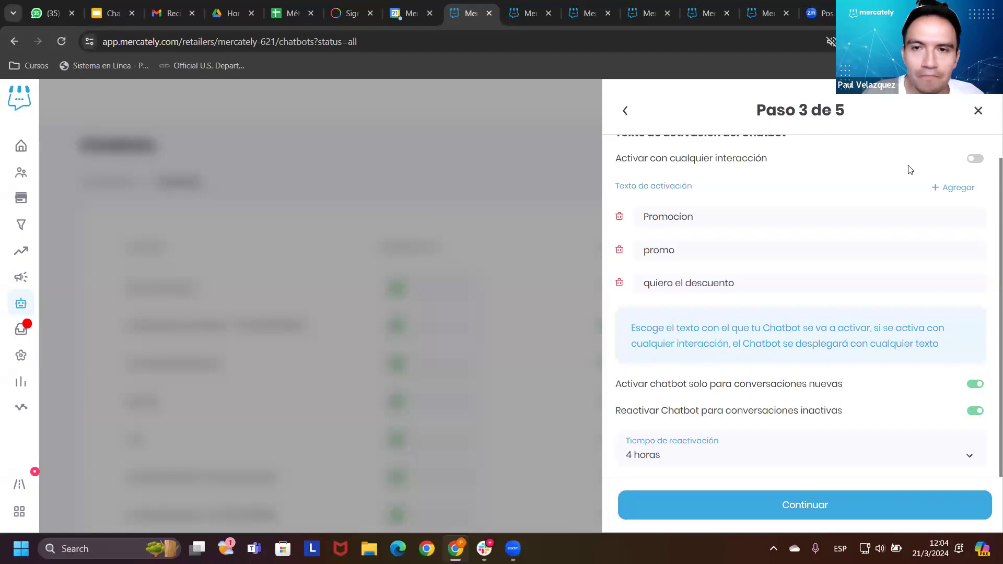
left_click(976, 110)
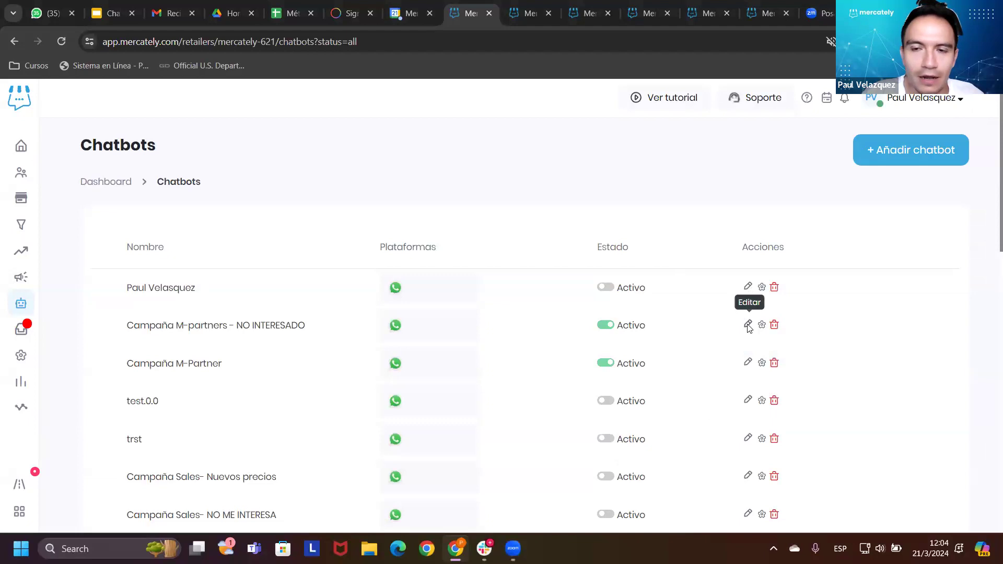
left_click(749, 325)
left_click(977, 109)
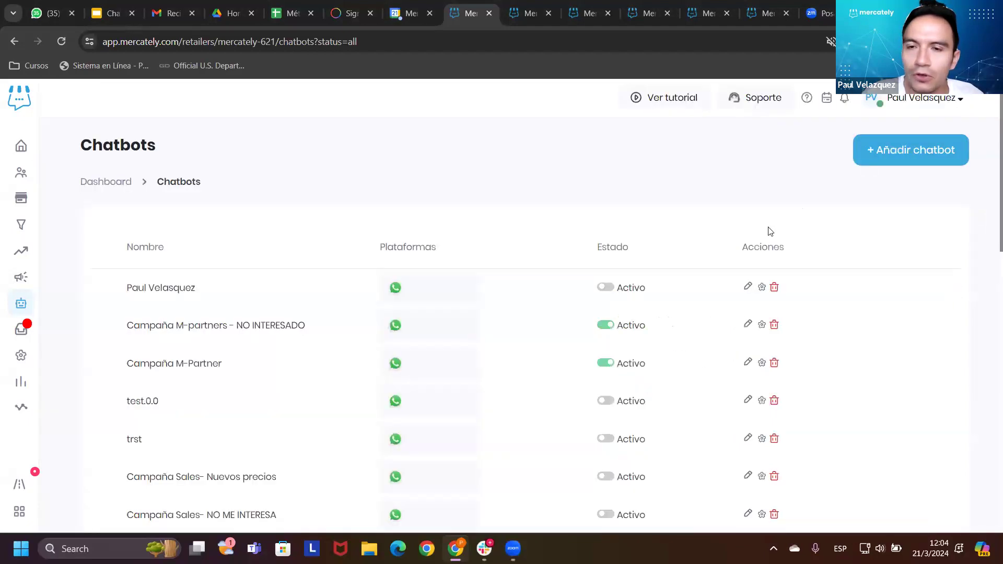
left_click(747, 286)
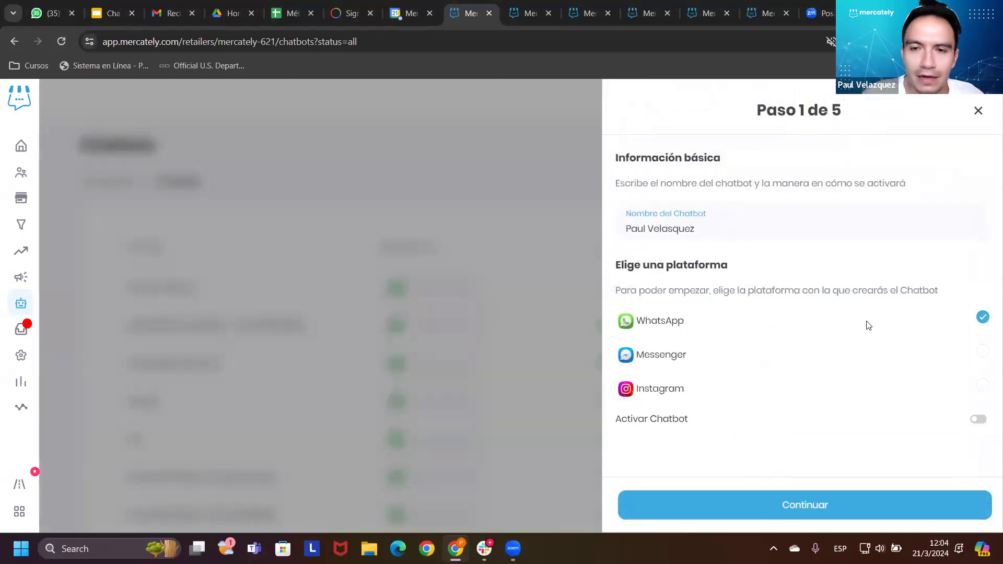
left_click(978, 112)
Step: In the first chatbot's options, preview the No option under chatbot and add a Salir del ChatBot action to it
left_click(761, 286)
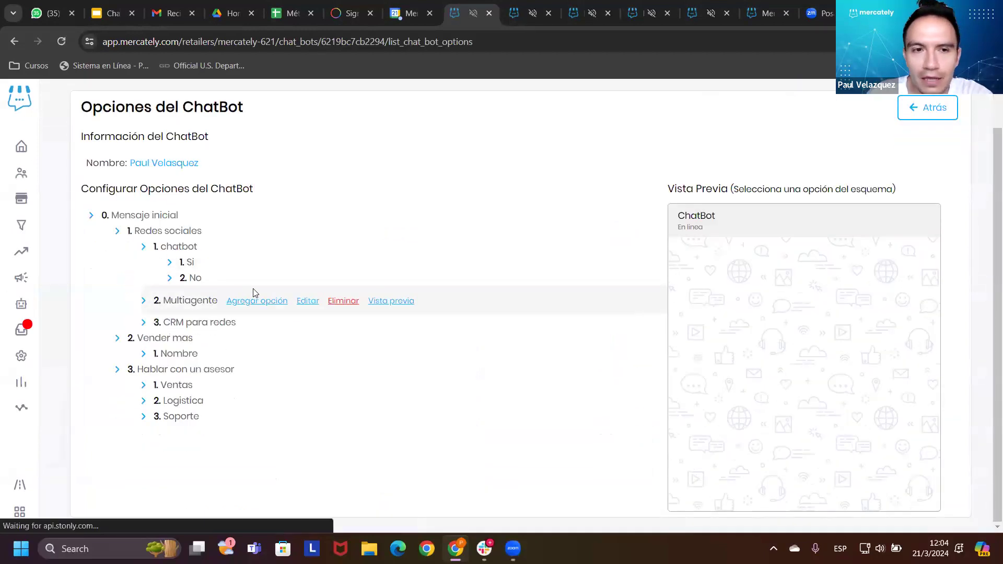
left_click(372, 285)
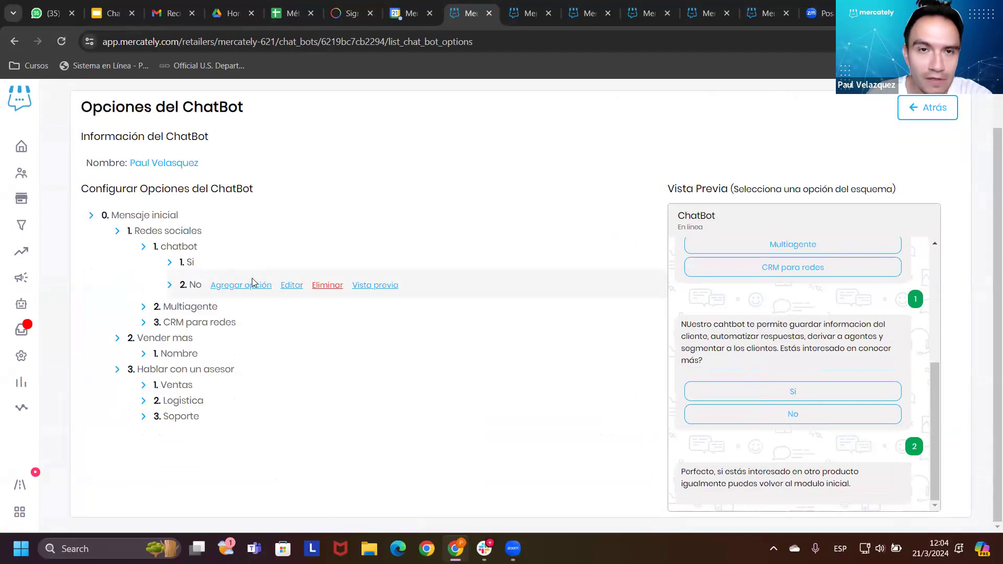
left_click(290, 291)
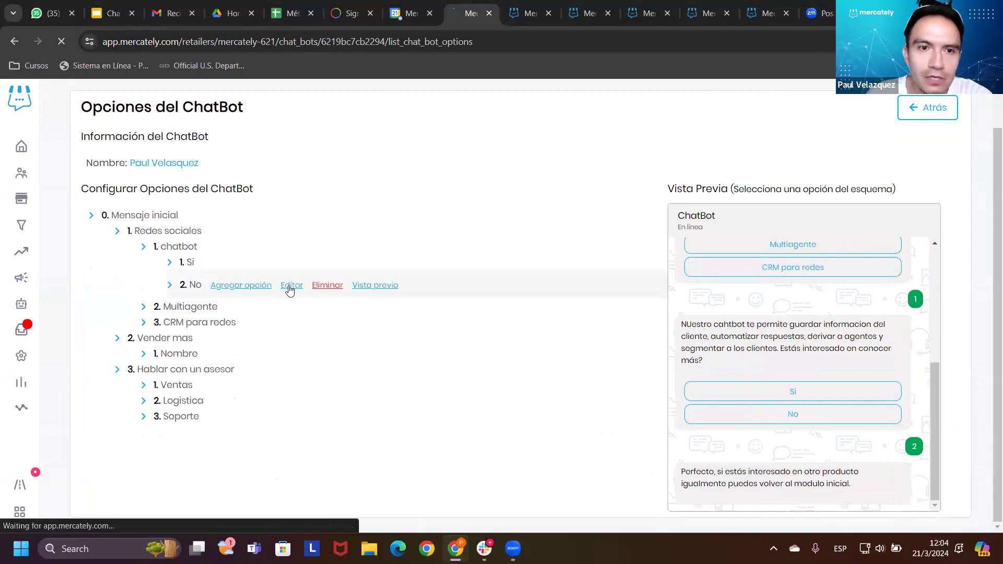
scroll(282, 303, "down", 5)
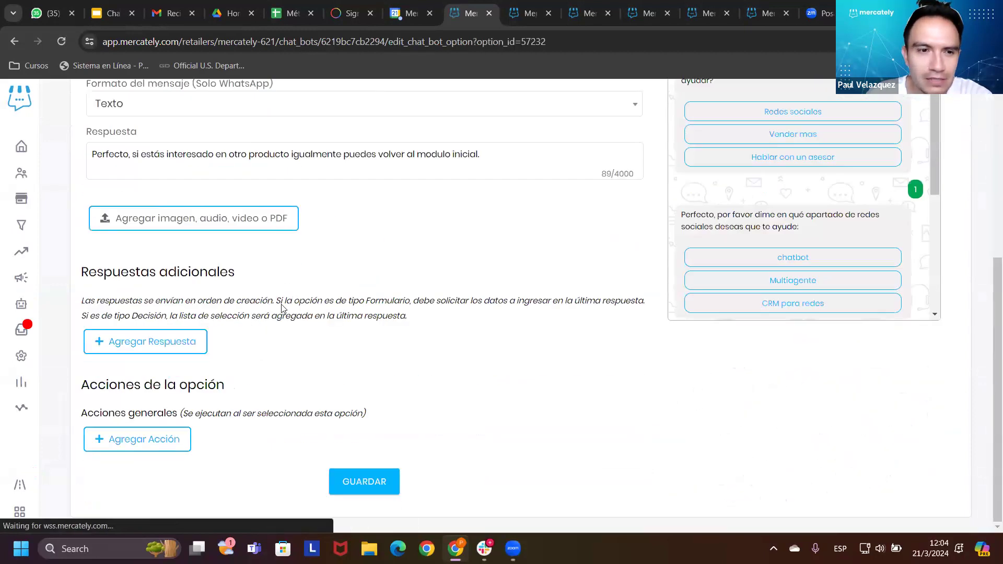
left_click(152, 439)
scroll(225, 376, "down", 1)
left_click(198, 387)
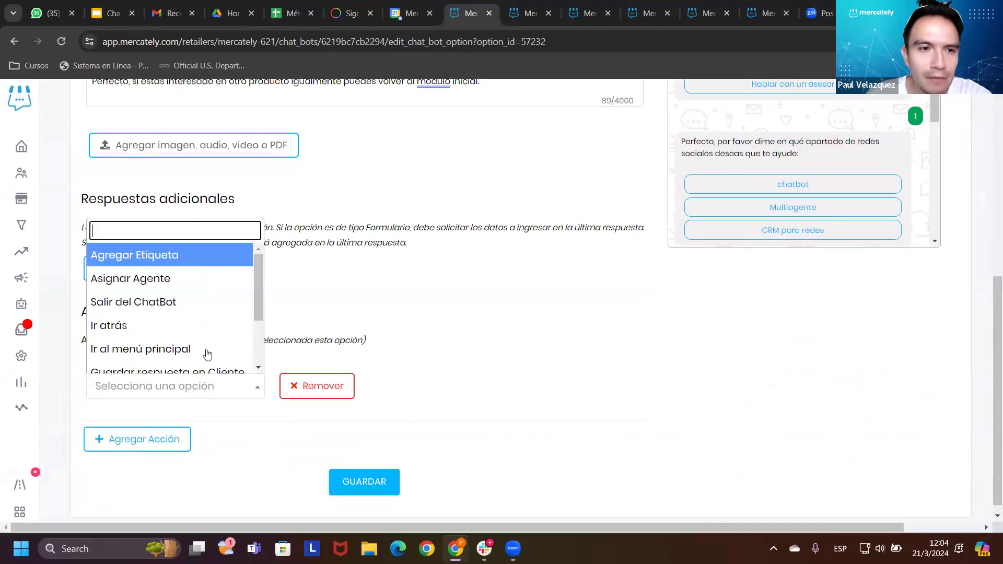
scroll(223, 293, "down", 2)
scroll(209, 297, "up", 2)
left_click(195, 301)
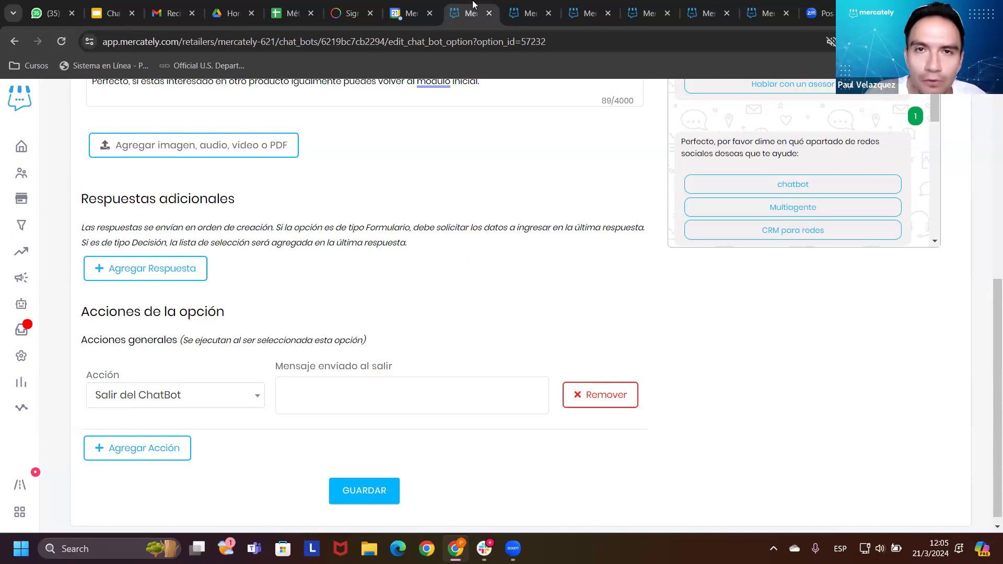
Step: Look through the other open Mercately pages and bring up the messaging inbox
left_click(515, 5)
left_click(585, 5)
left_click(648, 6)
left_click(697, 5)
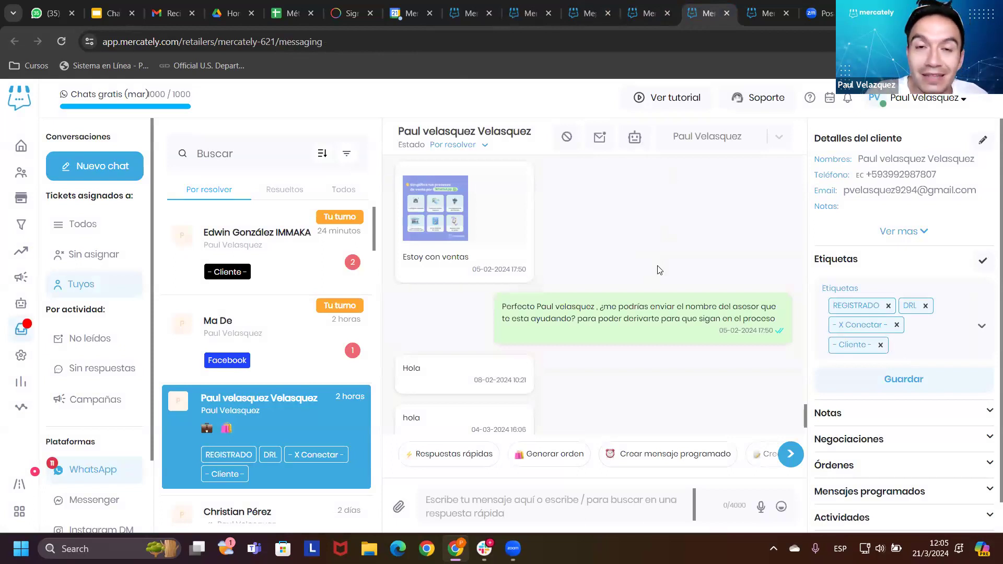
Step: Activate the bot for the open WhatsApp conversation and deactivate it again
left_click(635, 138)
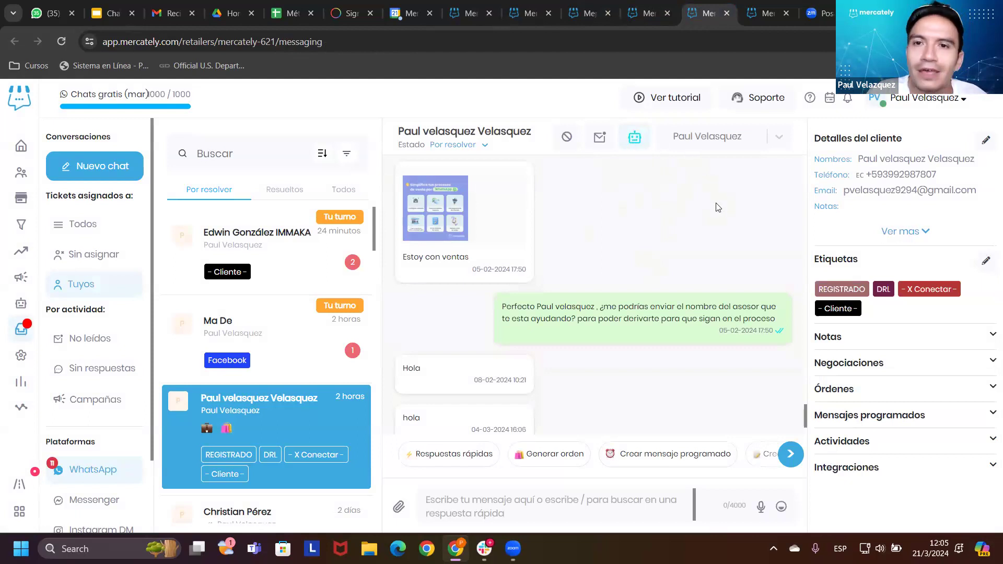
left_click(635, 138)
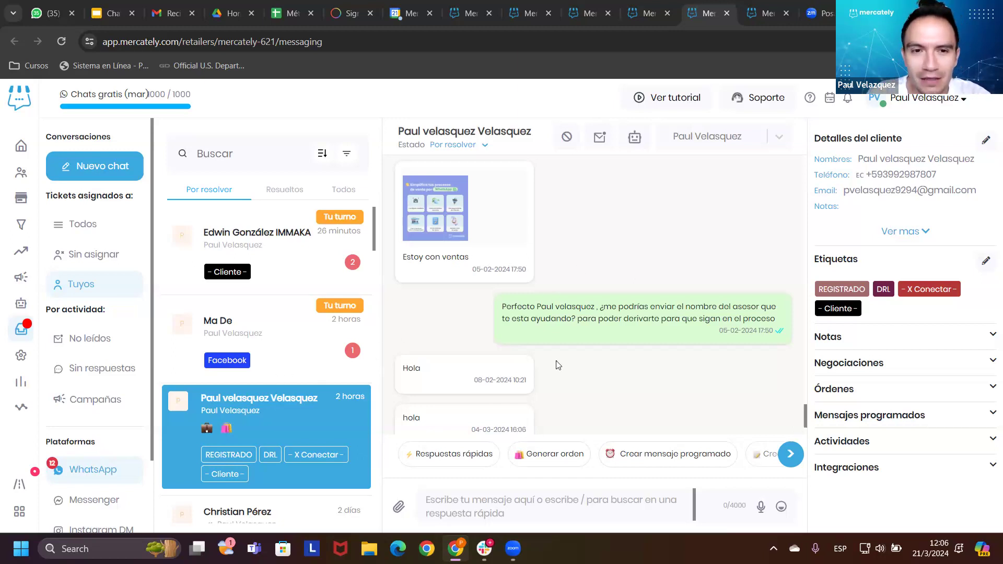
Step: Open the seven-day-old conversation tagged Cliente and examine its notice about the 24-hour messaging limit and its bot activation option
scroll(282, 360, "down", 5)
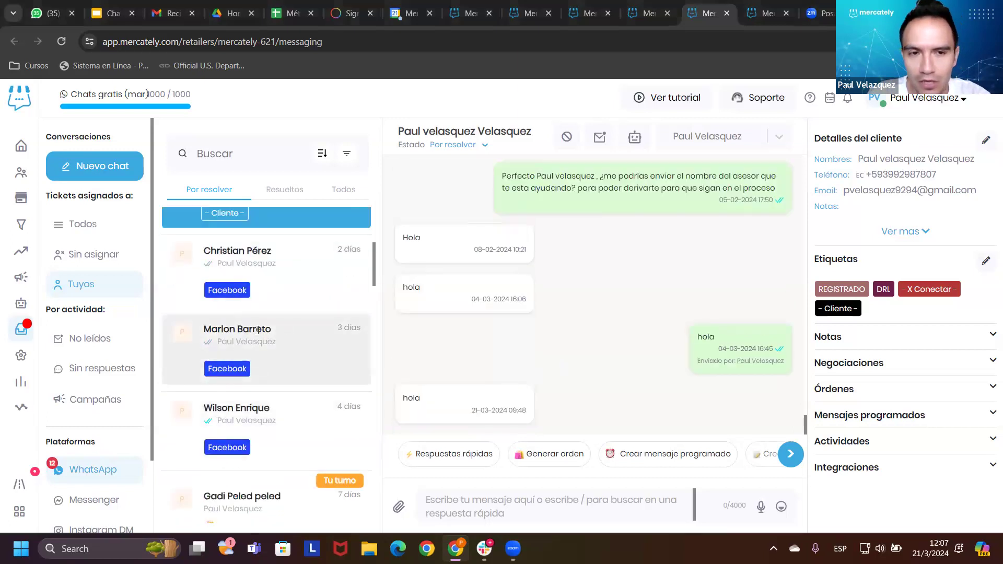
scroll(261, 334, "down", 4)
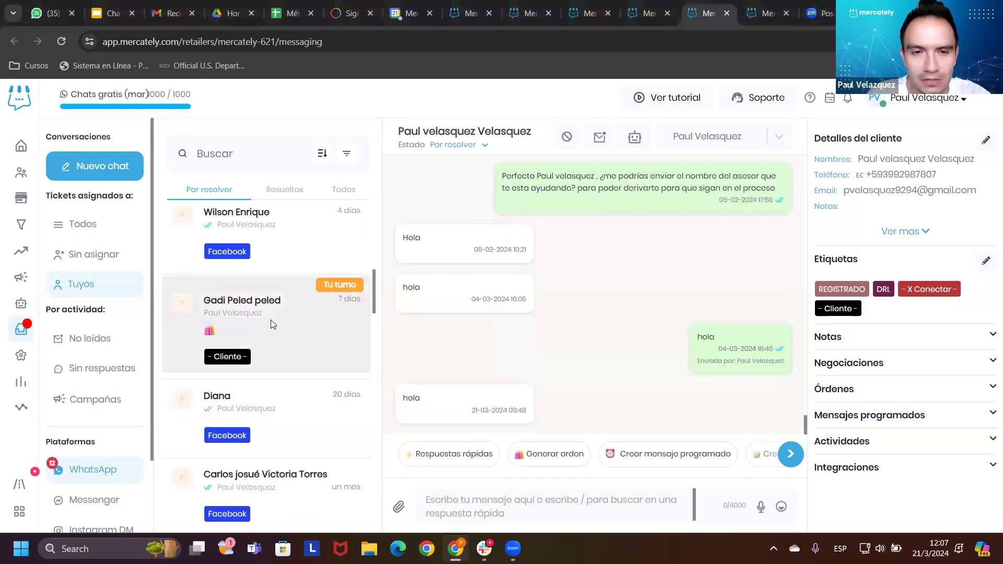
left_click(270, 324)
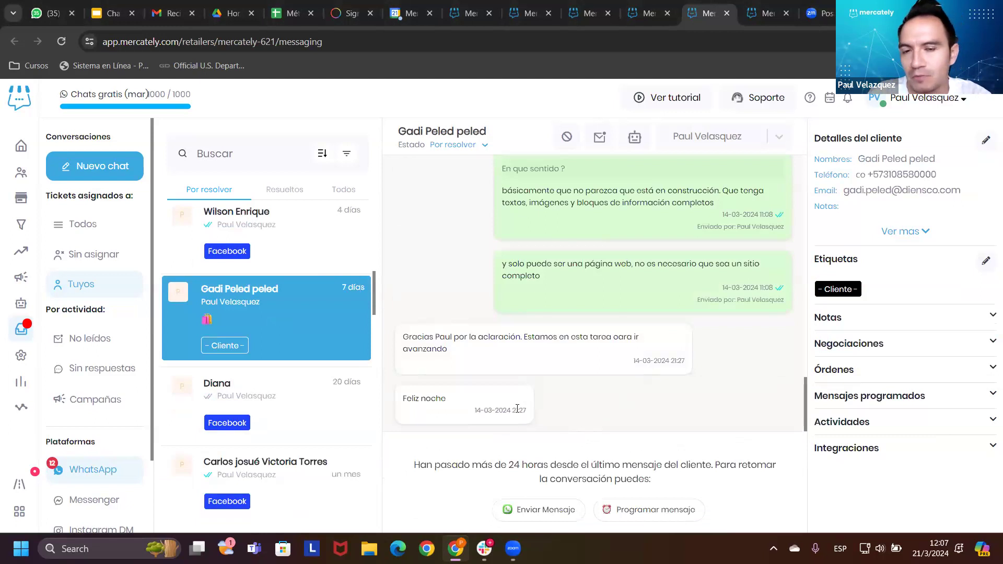
left_click_drag(489, 460, 757, 482)
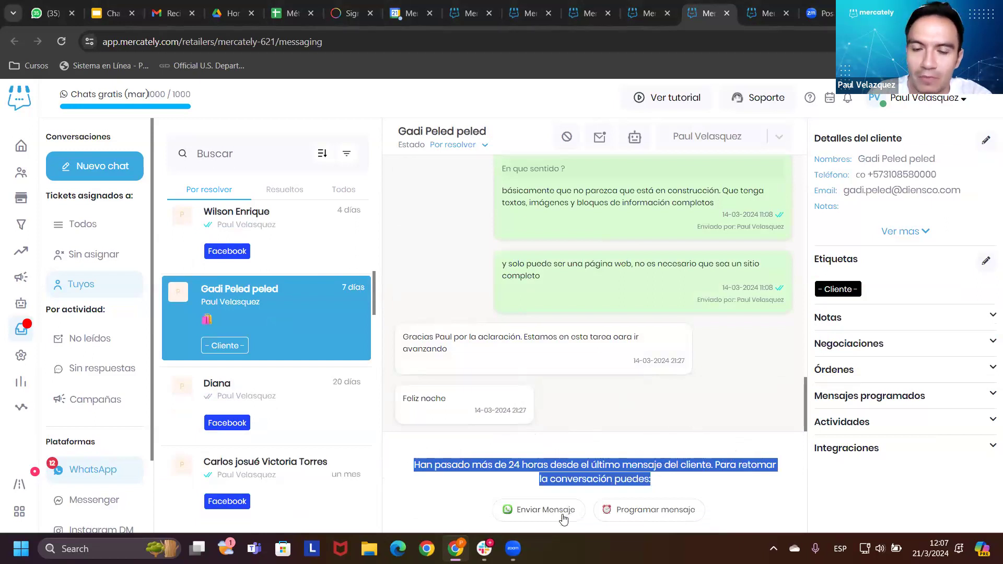
left_click(662, 394)
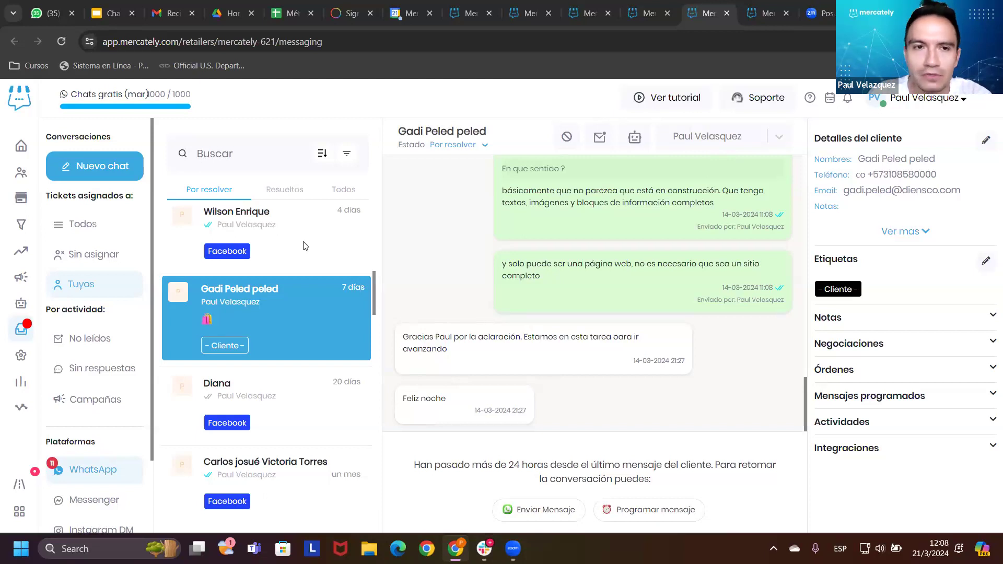
left_click(635, 139)
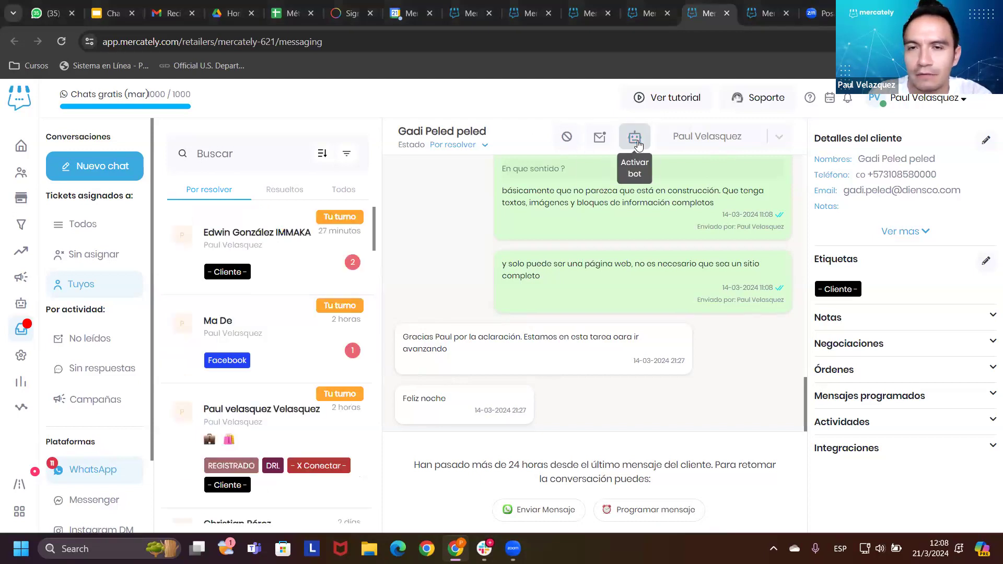